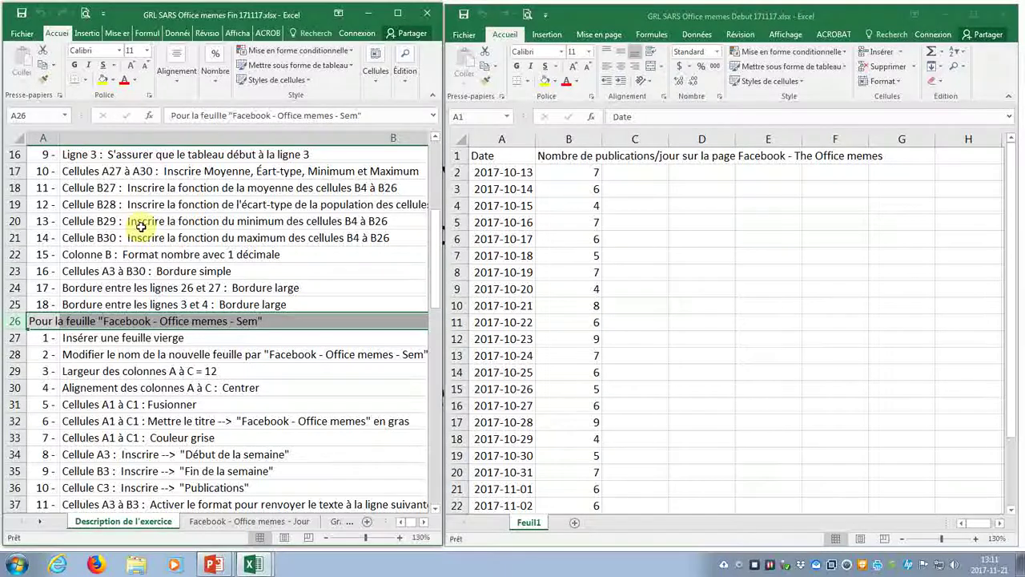
# Read through the exercise description, covering the weekly sheet and both graph sheet sections.
pyautogui.scroll(-7, 140, 227)
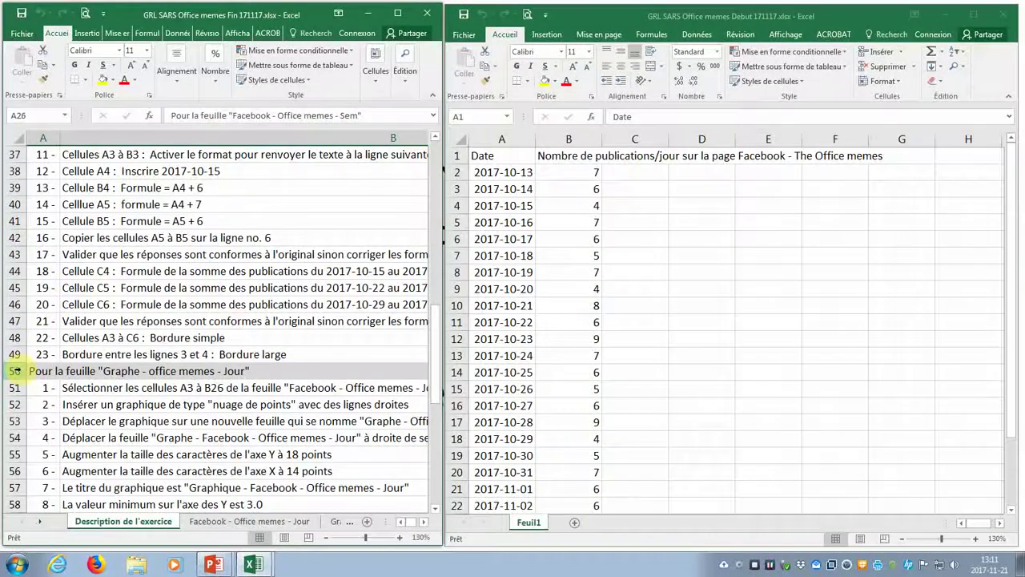
pyautogui.click(16, 370)
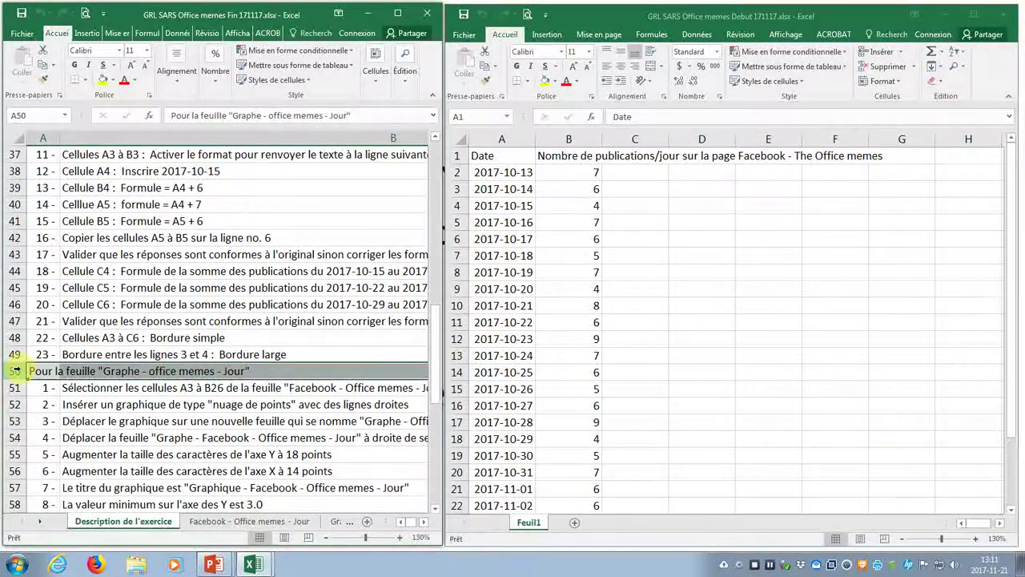
pyautogui.scroll(-4, 16, 370)
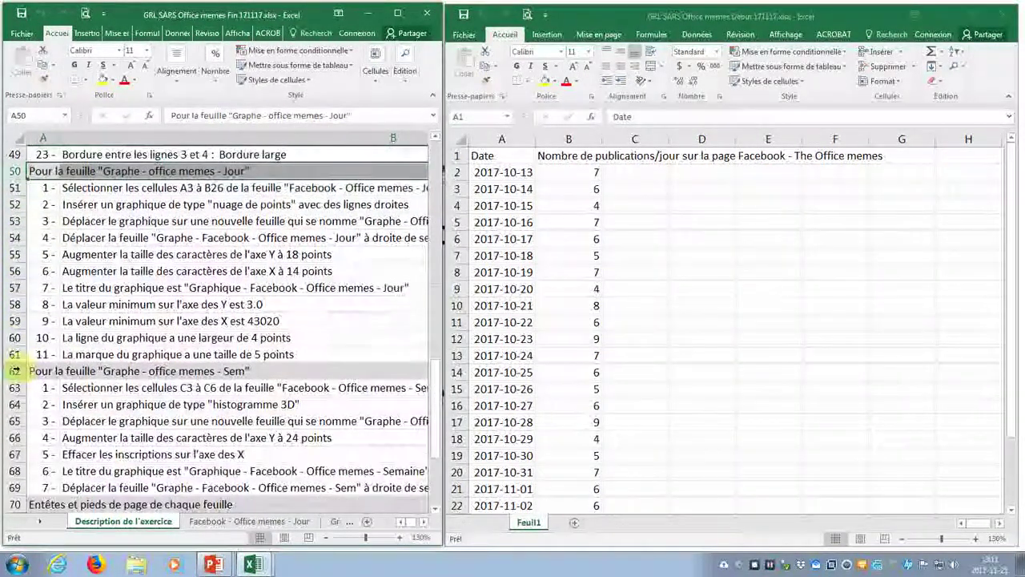
pyautogui.click(16, 370)
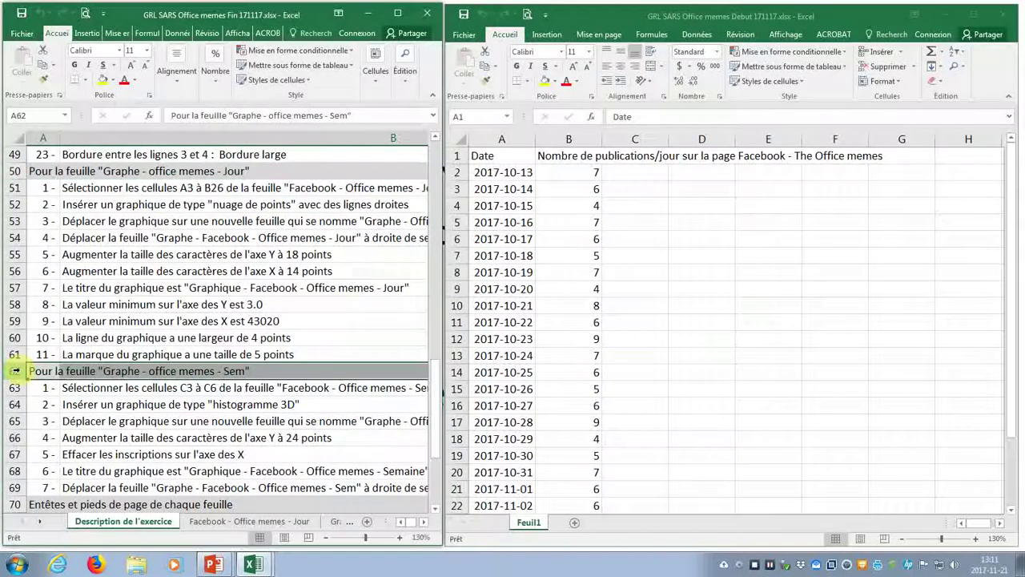
pyautogui.scroll(16, 56, 387)
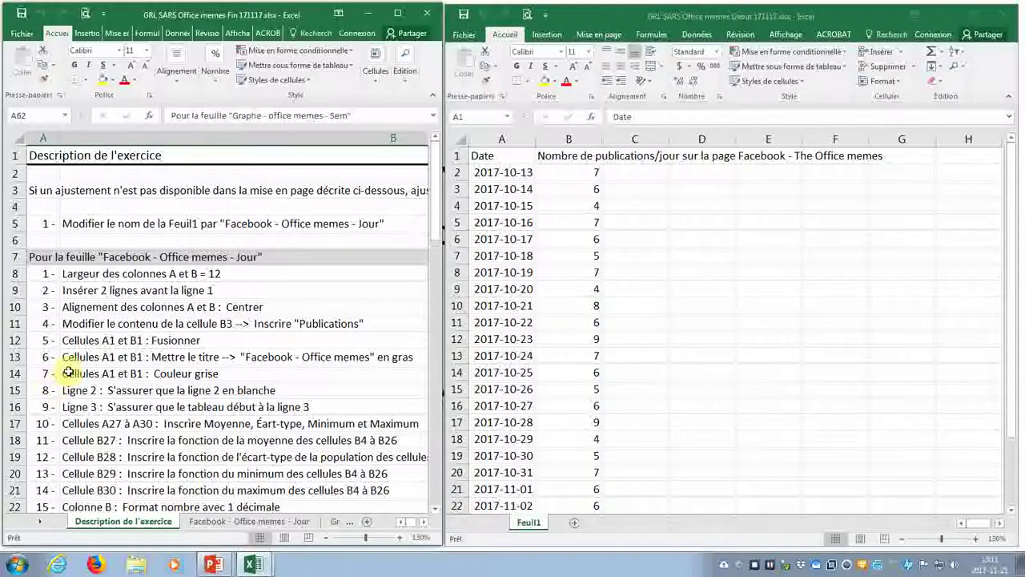
# Rename sheet Feuil1 in the Debut workbook as "Facebook - Office memes - Jour".
pyautogui.click(44, 225)
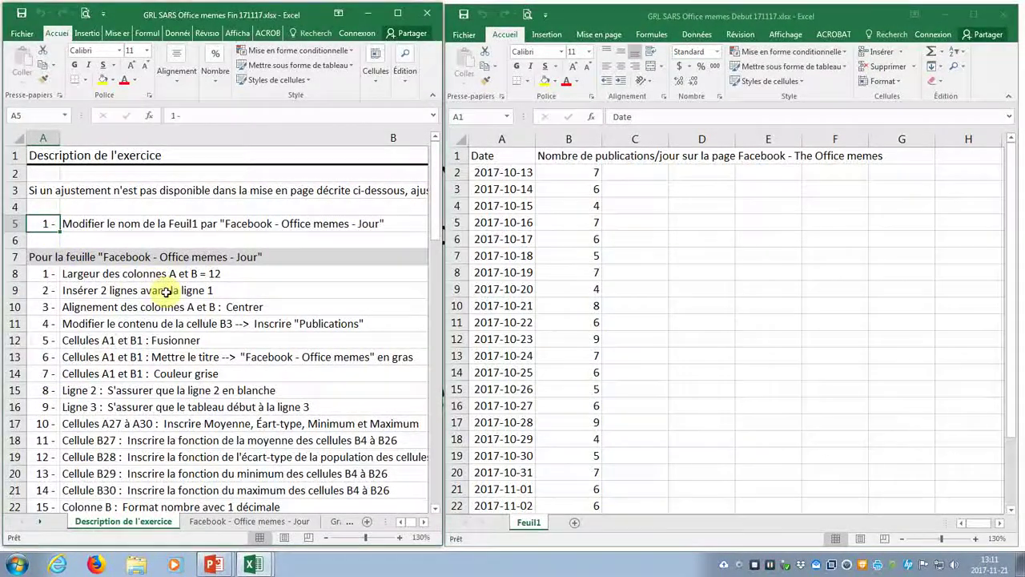
pyautogui.click(705, 16)
pyautogui.doubleClick(526, 522)
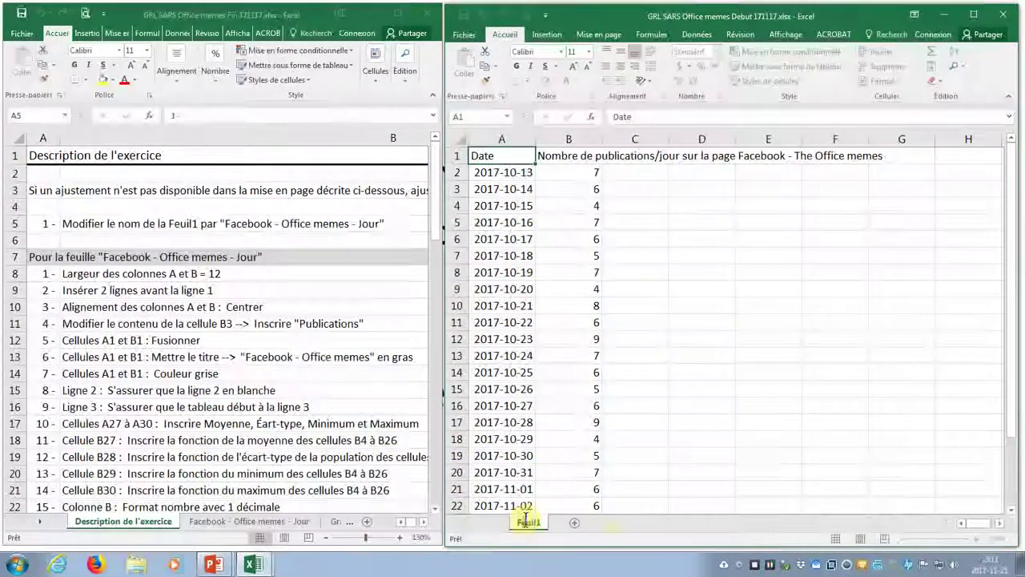
pyautogui.press('BackSpace')
pyautogui.press('BackSpace')
pyautogui.press('BackSpace')
pyautogui.press('BackSpace')
pyautogui.press('BackSpace')
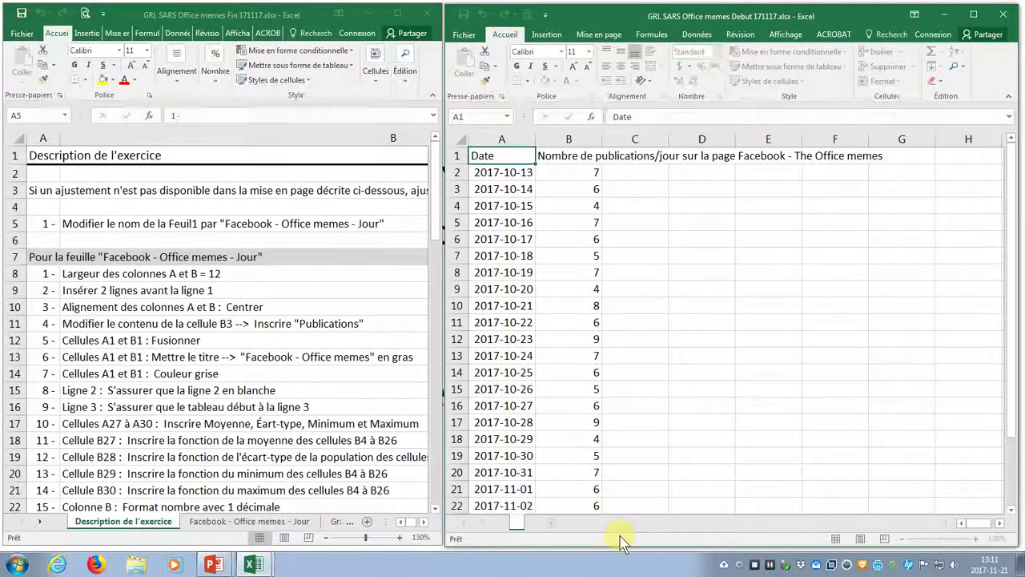
pyautogui.write('Facebook -')
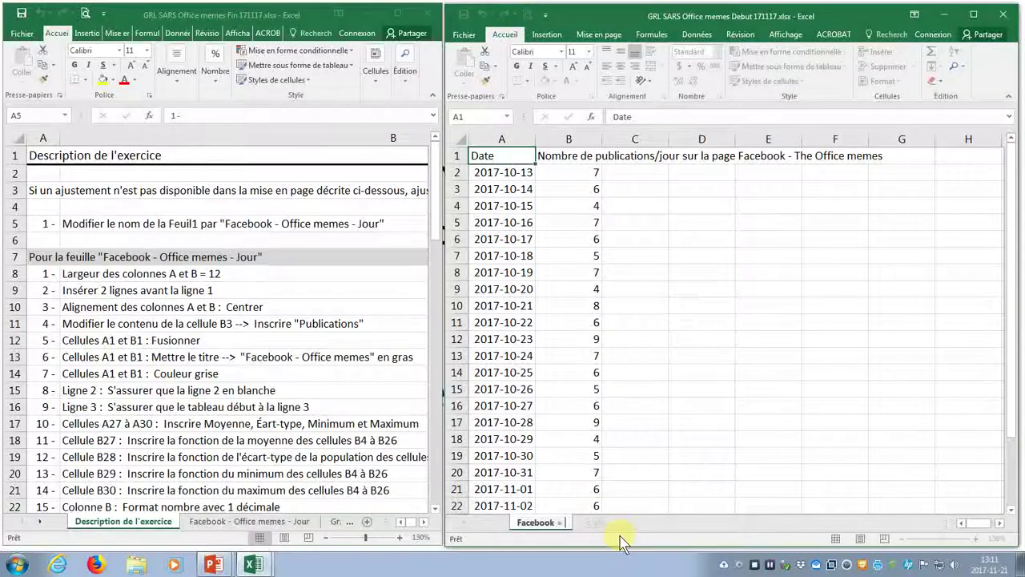
pyautogui.write('k =')
pyautogui.press('BackSpace')
pyautogui.press('BackSpace')
pyautogui.press('BackSpace')
pyautogui.write('- offic')
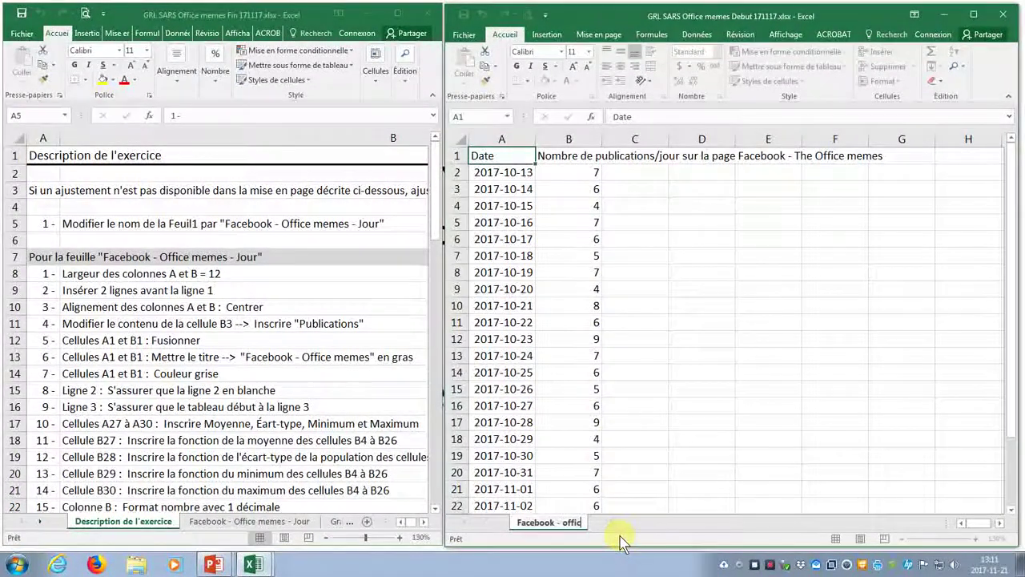
pyautogui.press('BackSpace')
pyautogui.press('BackSpace')
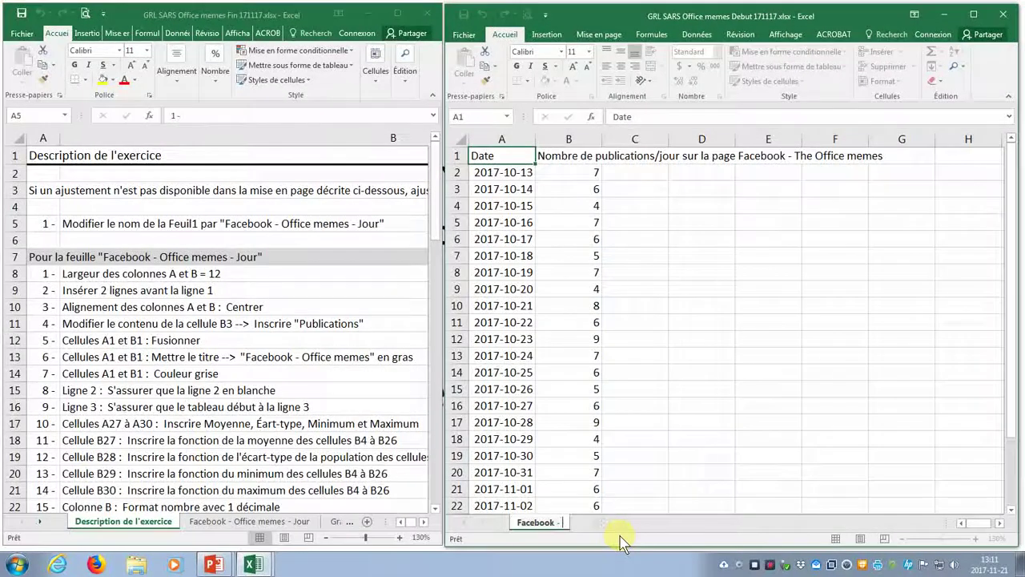
pyautogui.write('Office memes')
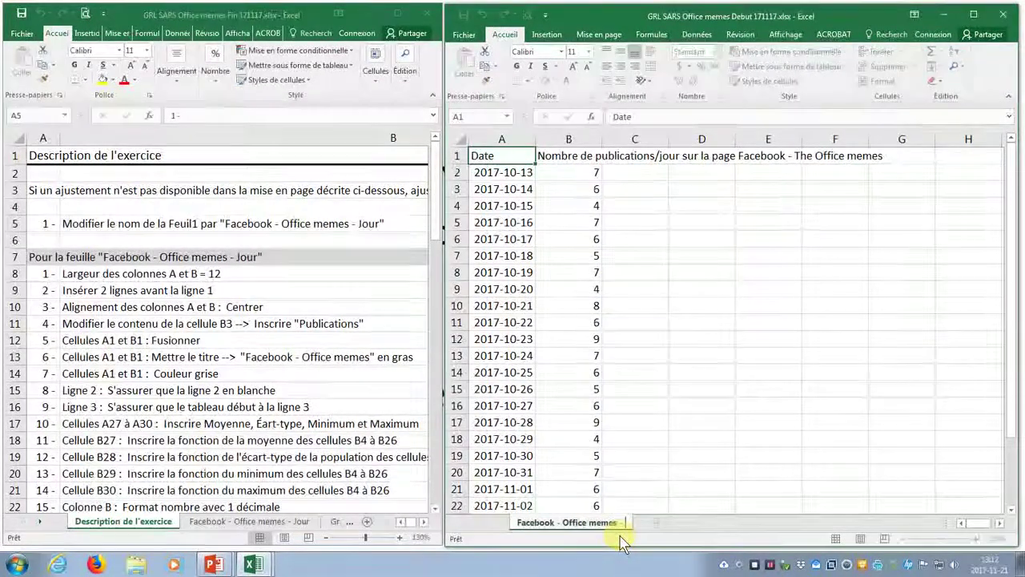
pyautogui.write(' - Jour')
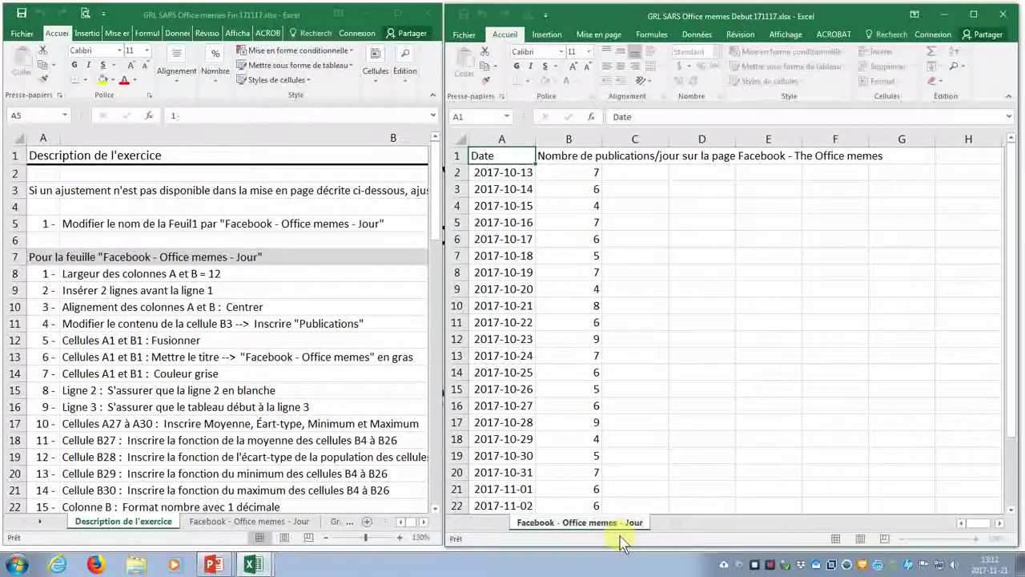
pyautogui.click(559, 173)
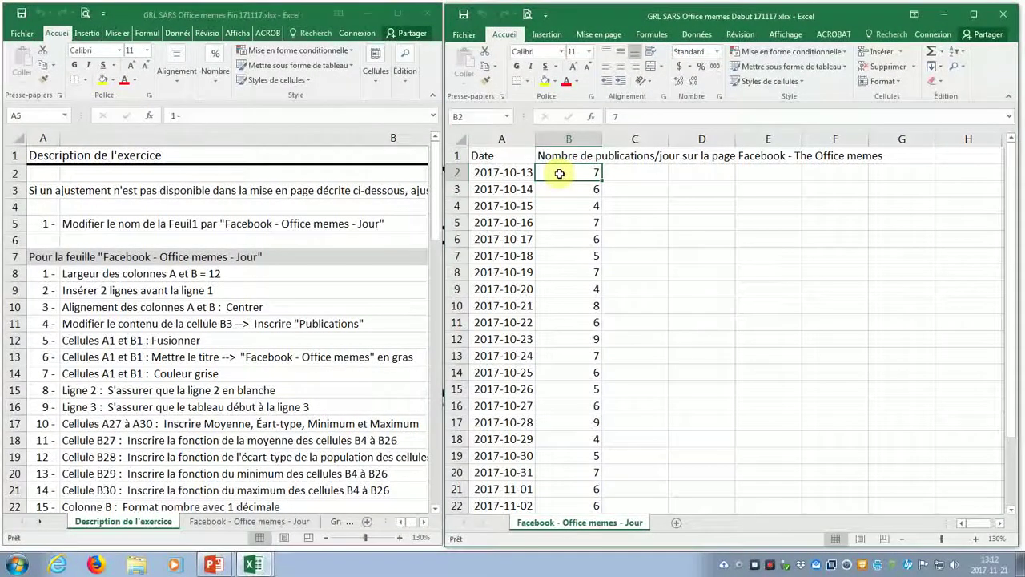
# Set the width of columns A and B to 12 on the daily data sheet.
pyautogui.moveTo(519, 171); pyautogui.dragTo(508, 265)
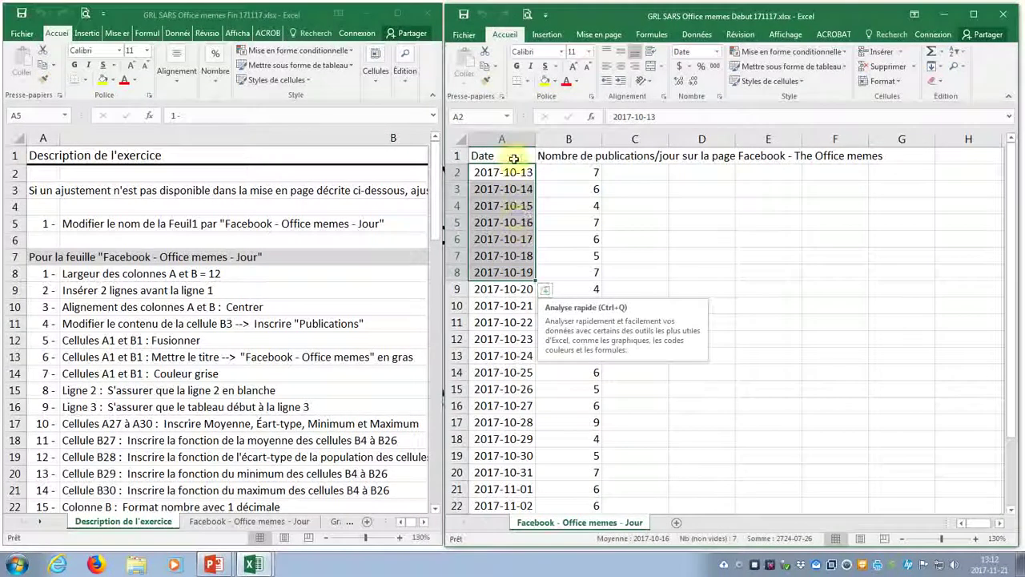
pyautogui.click(40, 273)
pyautogui.click(40, 273)
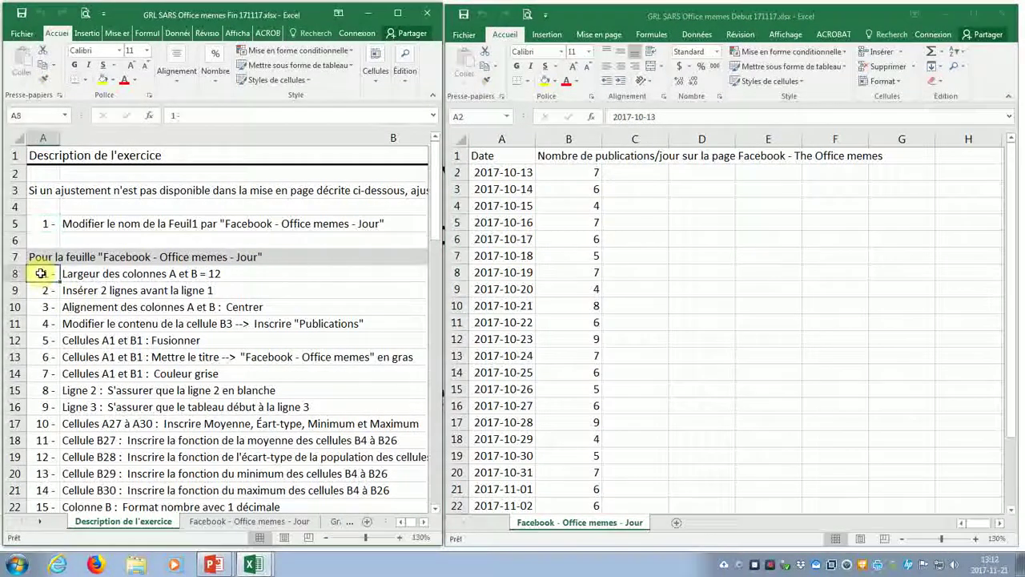
pyautogui.click(504, 141)
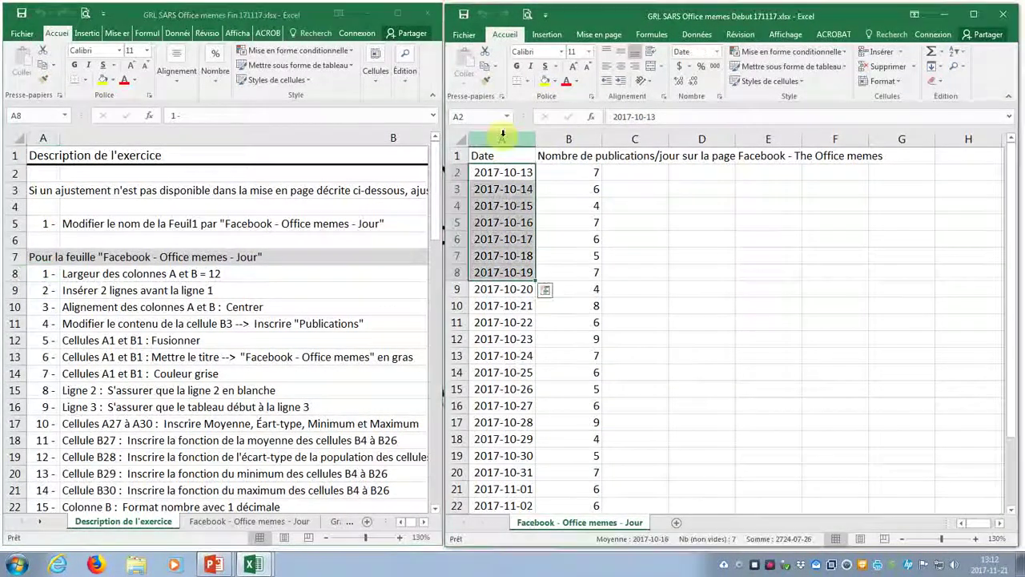
pyautogui.moveTo(506, 138); pyautogui.dragTo(552, 132)
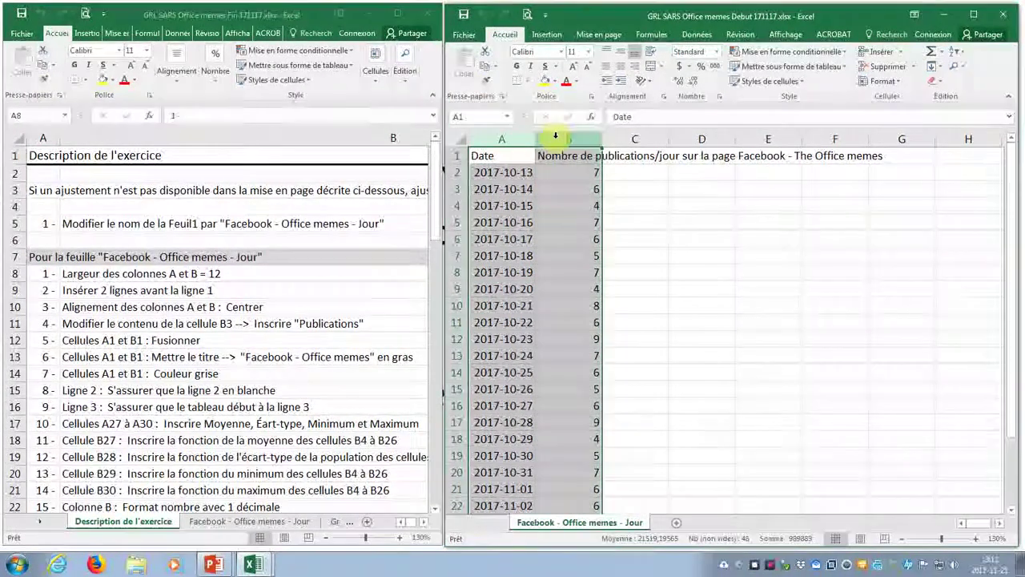
pyautogui.rightClick(559, 143)
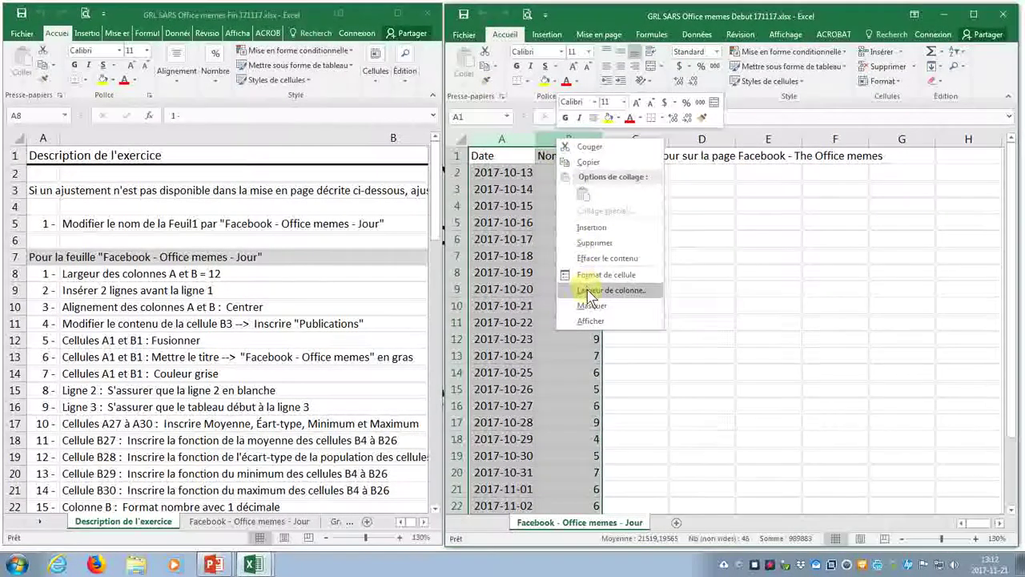
pyautogui.click(647, 290)
pyautogui.write('12')
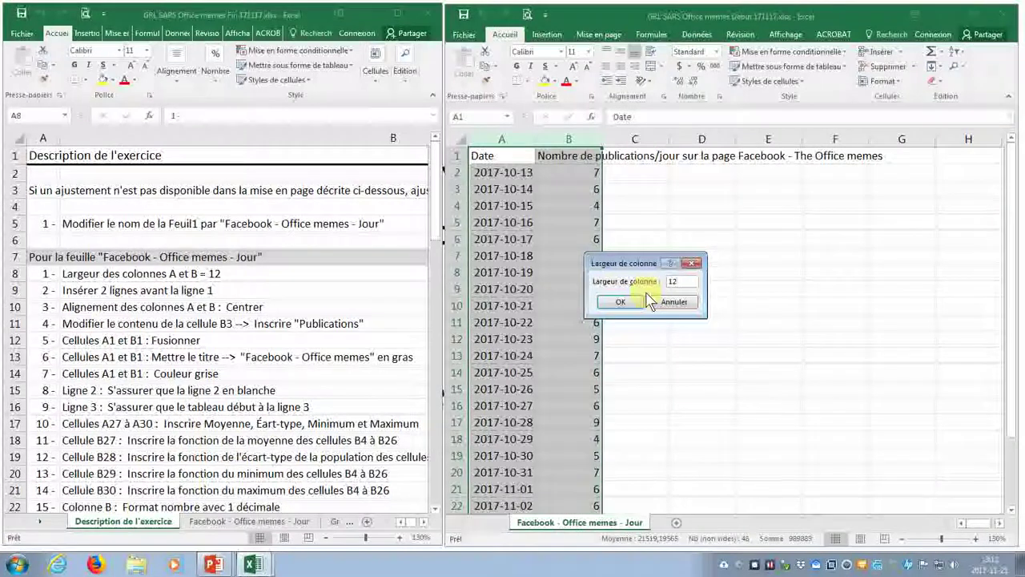
pyautogui.click(644, 300)
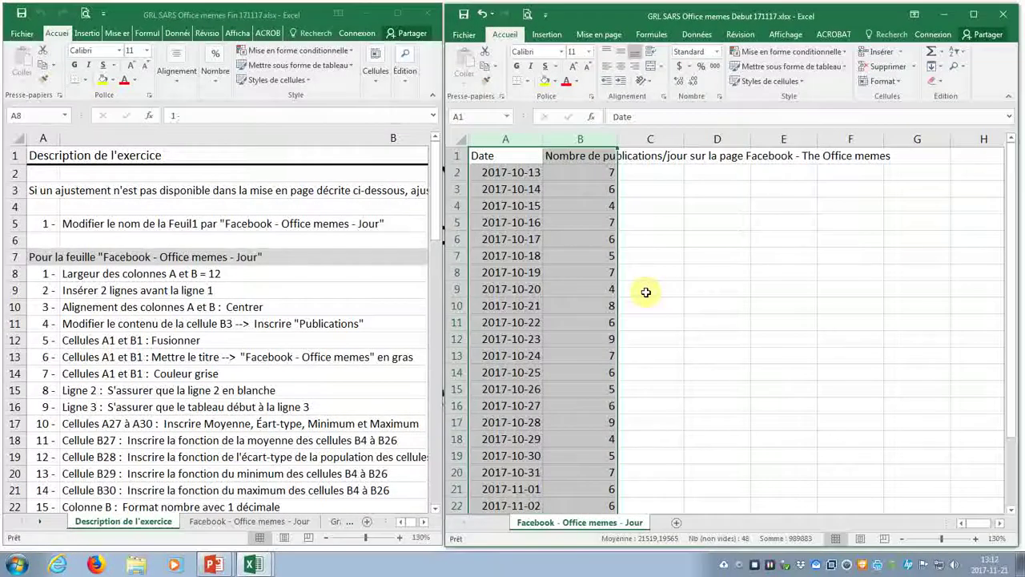
# Insert two blank rows above row 1 of the daily data sheet.
pyautogui.click(46, 285)
pyautogui.click(45, 289)
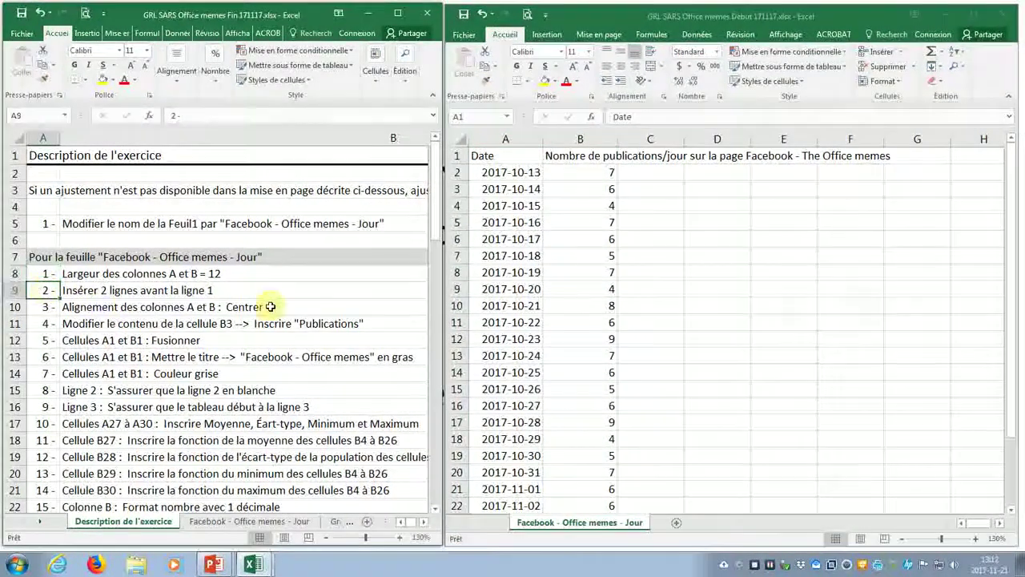
pyautogui.click(453, 156)
pyautogui.click(454, 156)
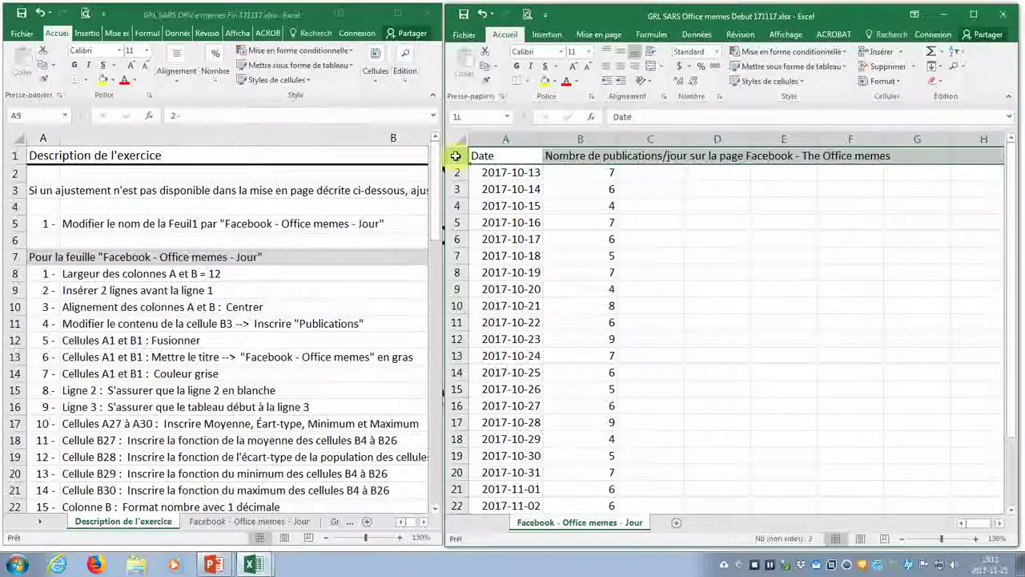
pyautogui.moveTo(454, 156); pyautogui.dragTo(452, 171)
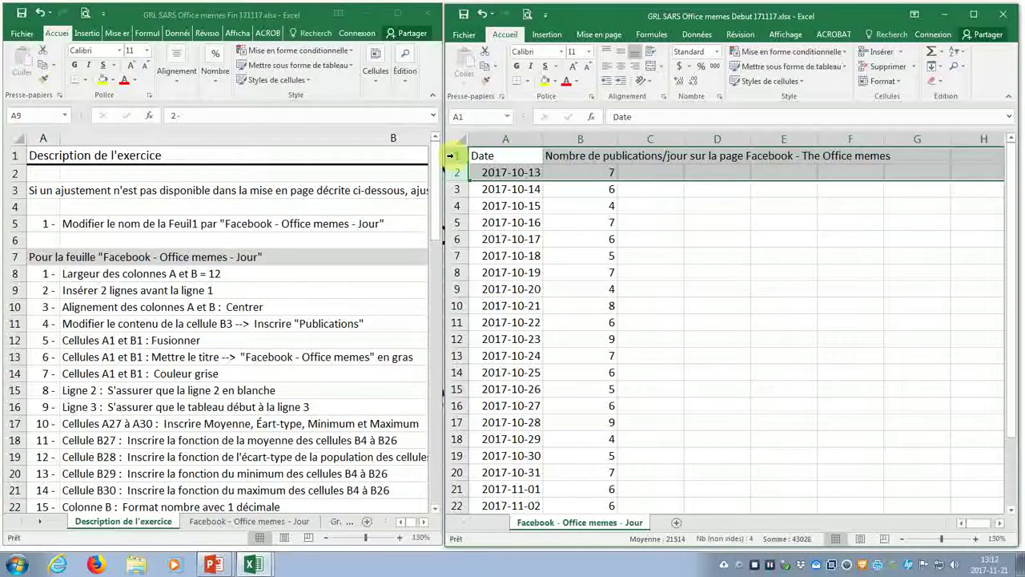
pyautogui.rightClick(451, 155)
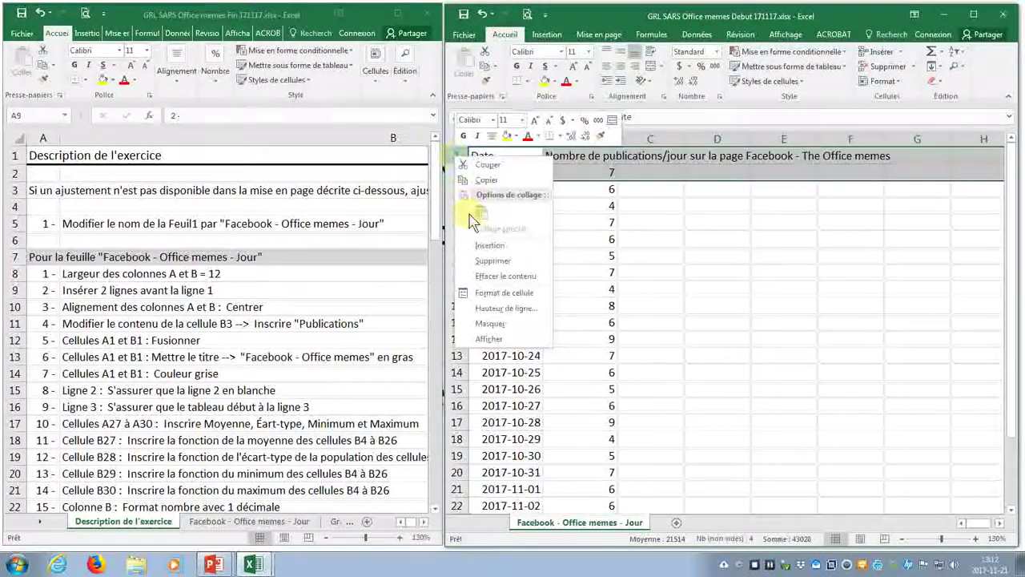
pyautogui.click(474, 245)
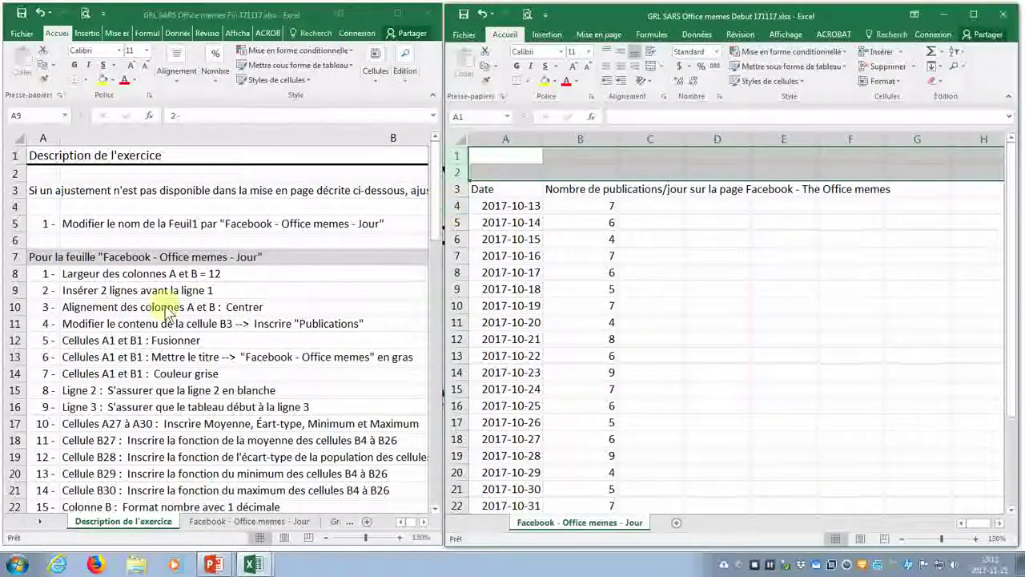
# Center the contents of columns A and B horizontally on the daily data sheet.
pyautogui.click(42, 309)
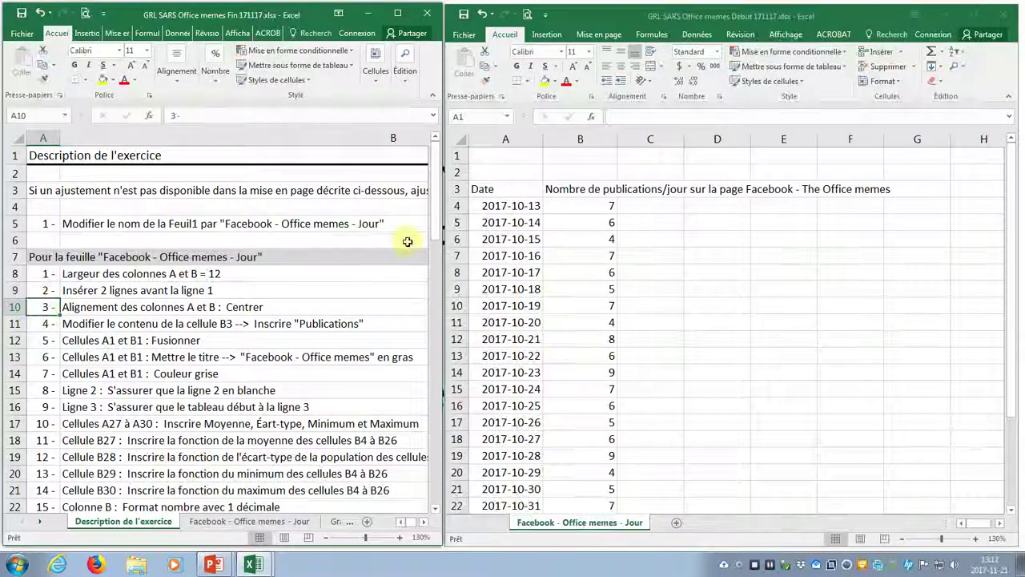
pyautogui.click(507, 138)
pyautogui.moveTo(507, 138); pyautogui.dragTo(588, 138)
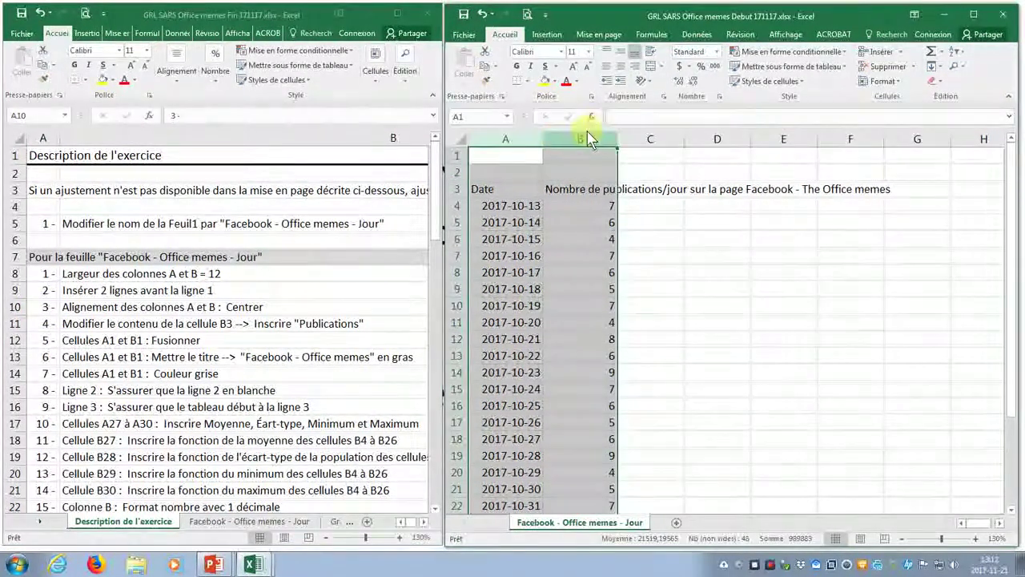
pyautogui.click(619, 67)
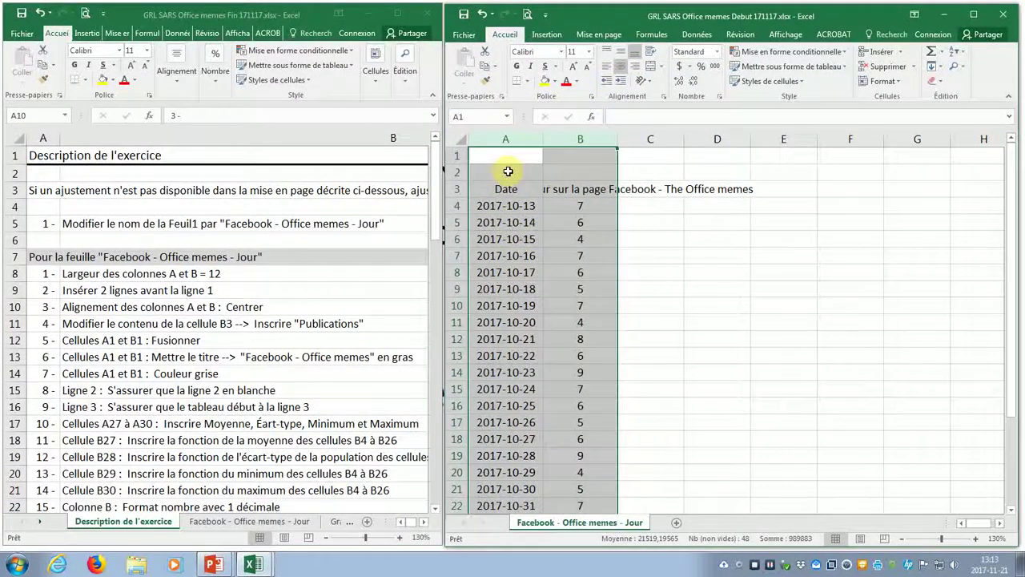
# Replace the heading in cell B3 of the daily data sheet with "Publications".
pyautogui.click(39, 328)
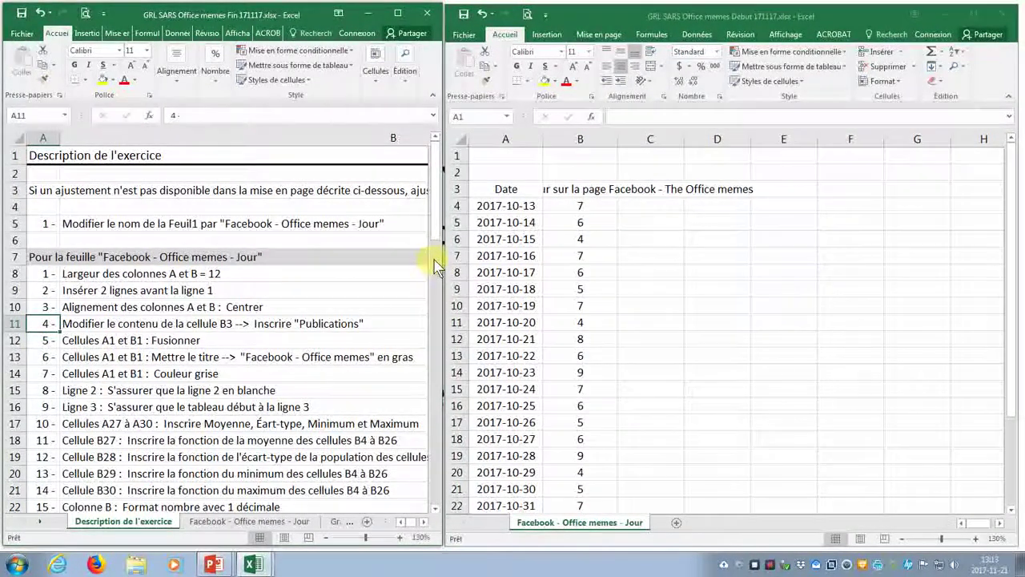
pyautogui.click(572, 193)
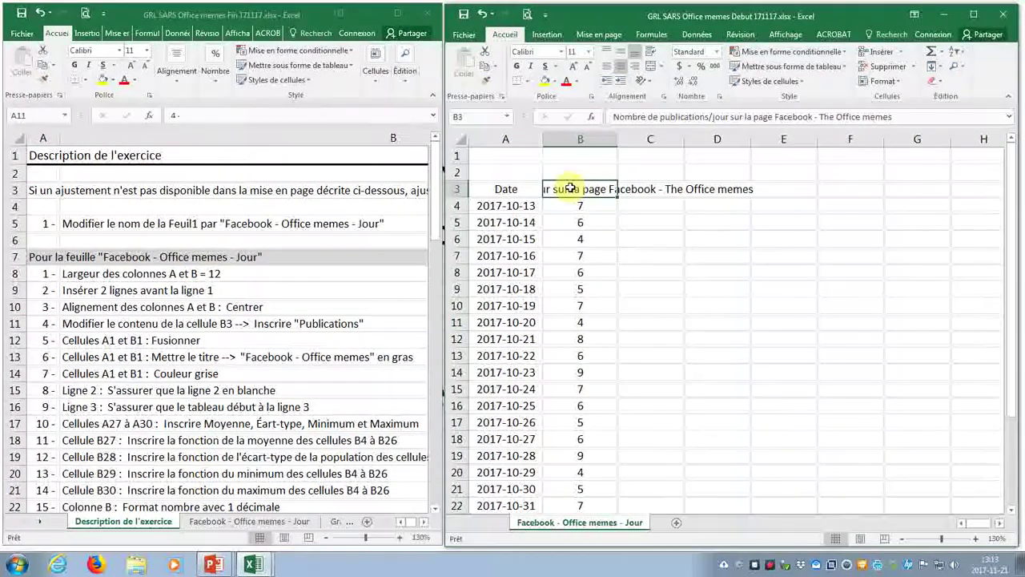
pyautogui.doubleClick(569, 189)
pyautogui.write('Publicati')
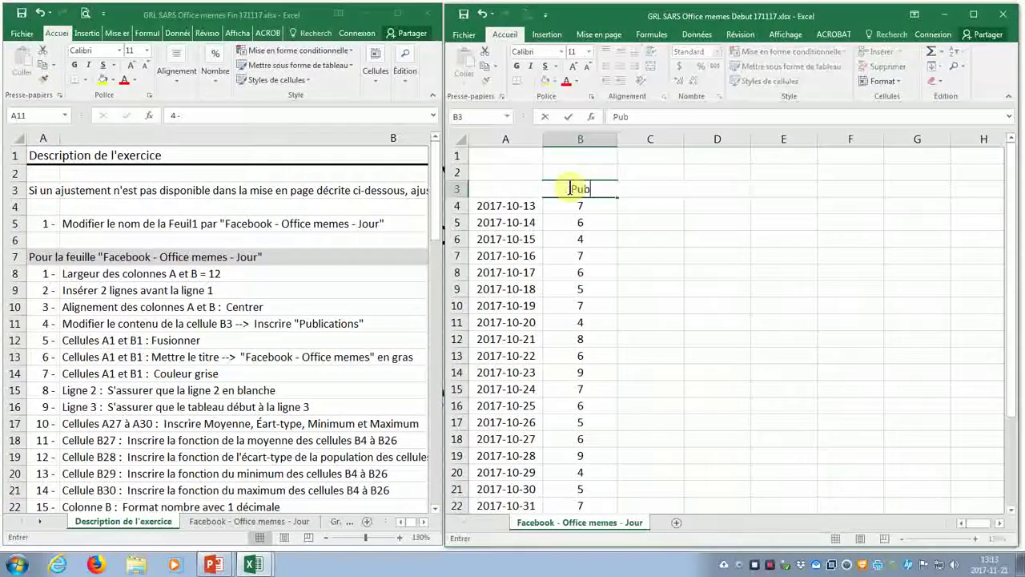
pyautogui.press('BackSpace')
pyautogui.press('BackSpace')
pyautogui.press('BackSpace')
pyautogui.press('BackSpace')
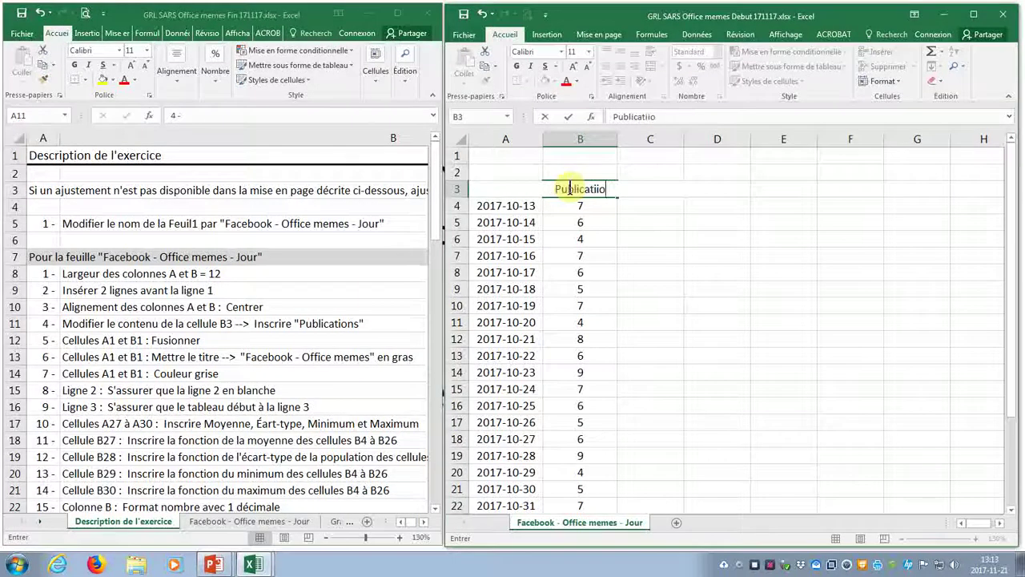
pyautogui.press('Return')
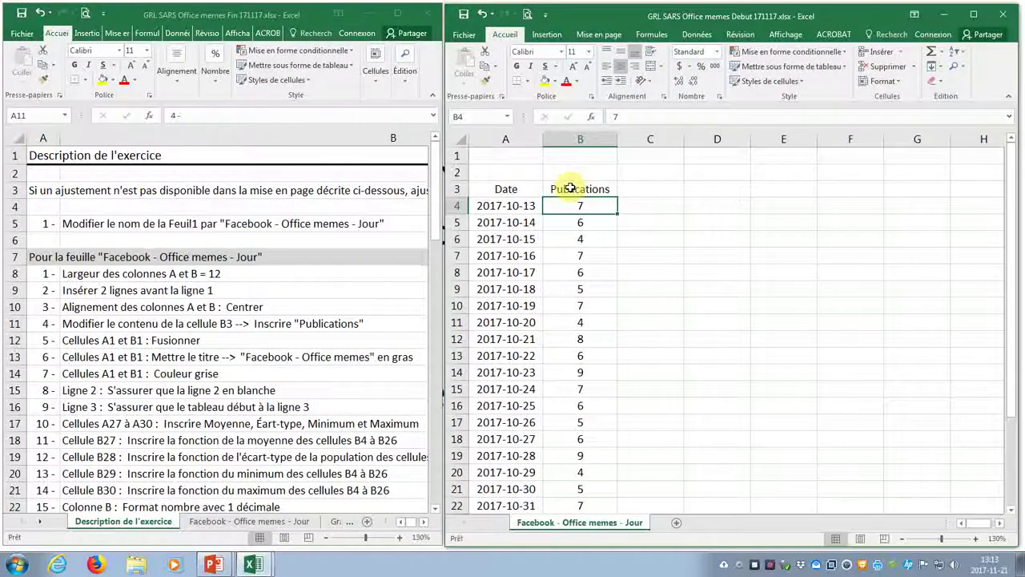
# Merge cells A1 and B1 on the daily data sheet into one centered cell.
pyautogui.click(526, 156)
pyautogui.moveTo(526, 156); pyautogui.dragTo(558, 158)
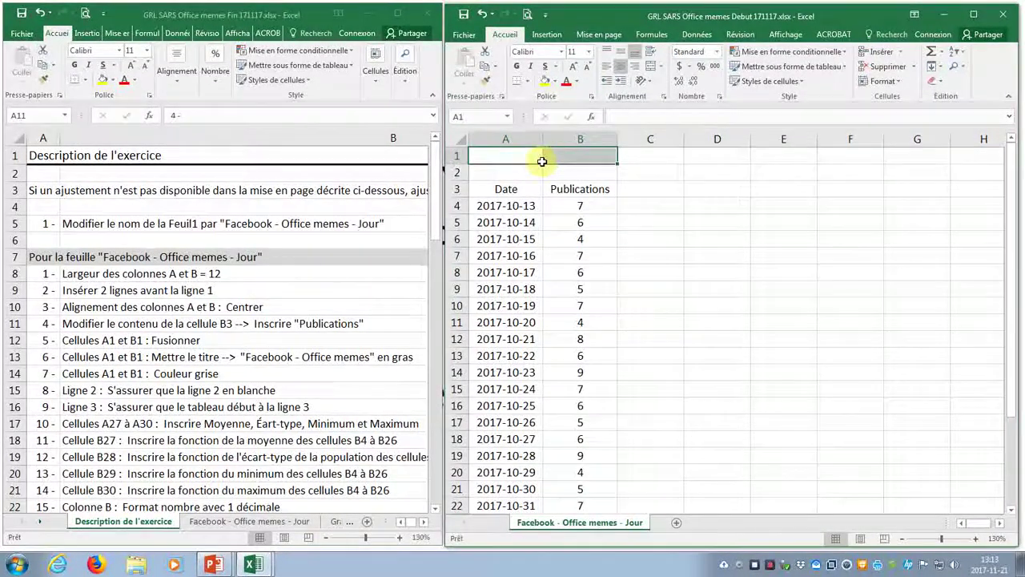
pyautogui.click(651, 68)
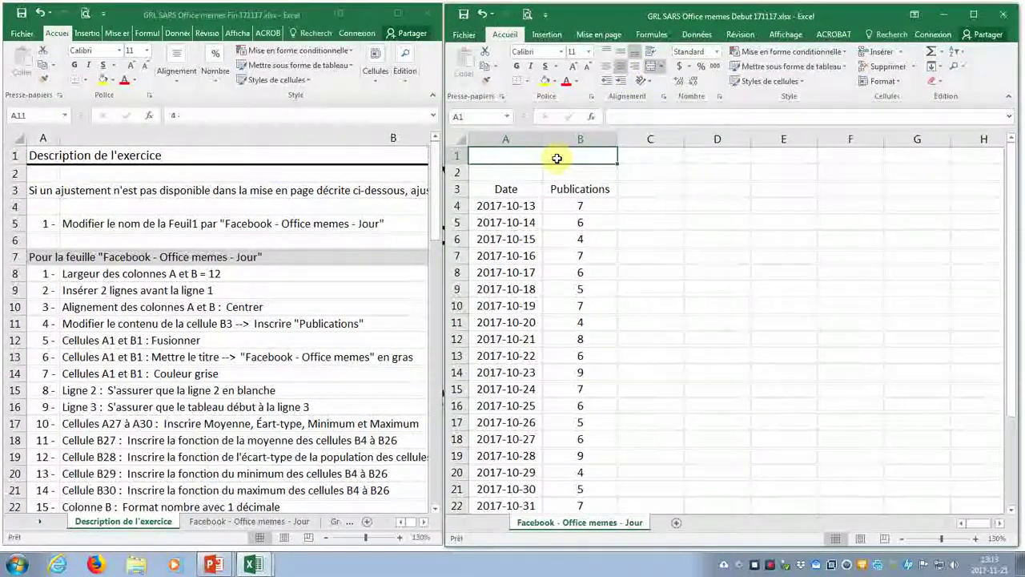
# Enter the title "Facebook - Office memes" in the merged cell A1:B1 and make it bold.
pyautogui.write('Facebook')
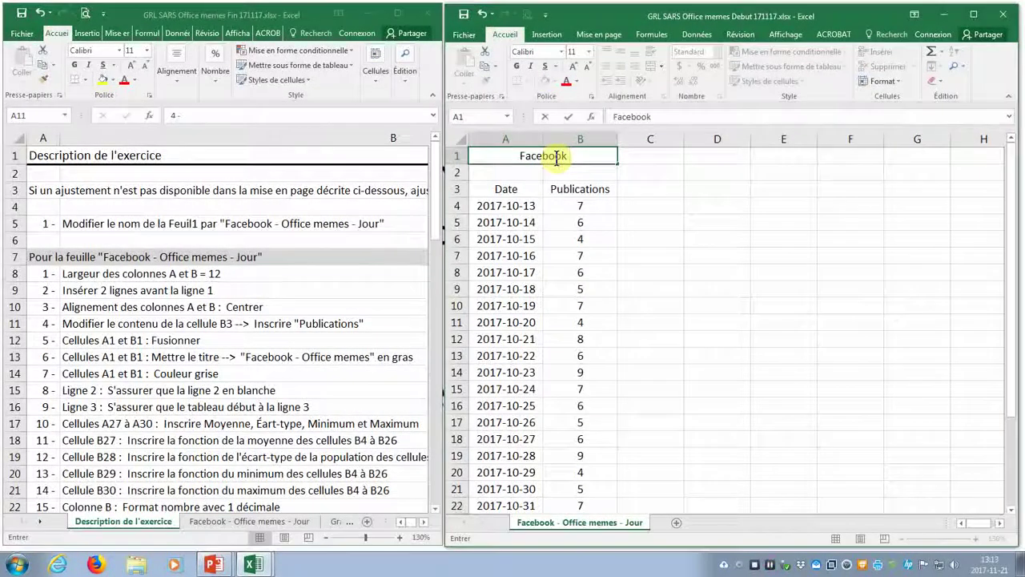
pyautogui.write(' - office')
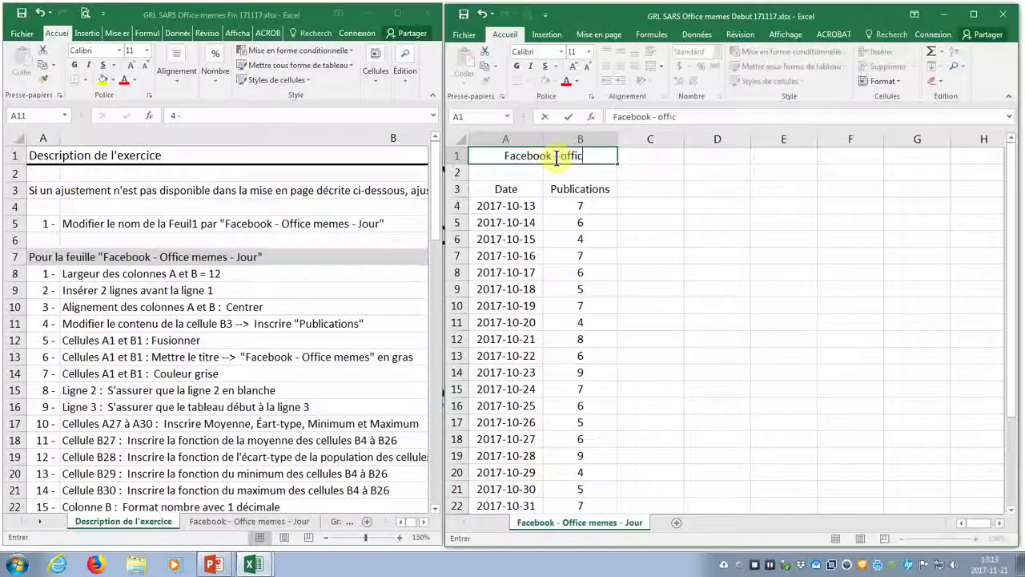
pyautogui.press('BackSpace')
pyautogui.press('BackSpace')
pyautogui.press('BackSpace')
pyautogui.press('BackSpace')
pyautogui.write('O')
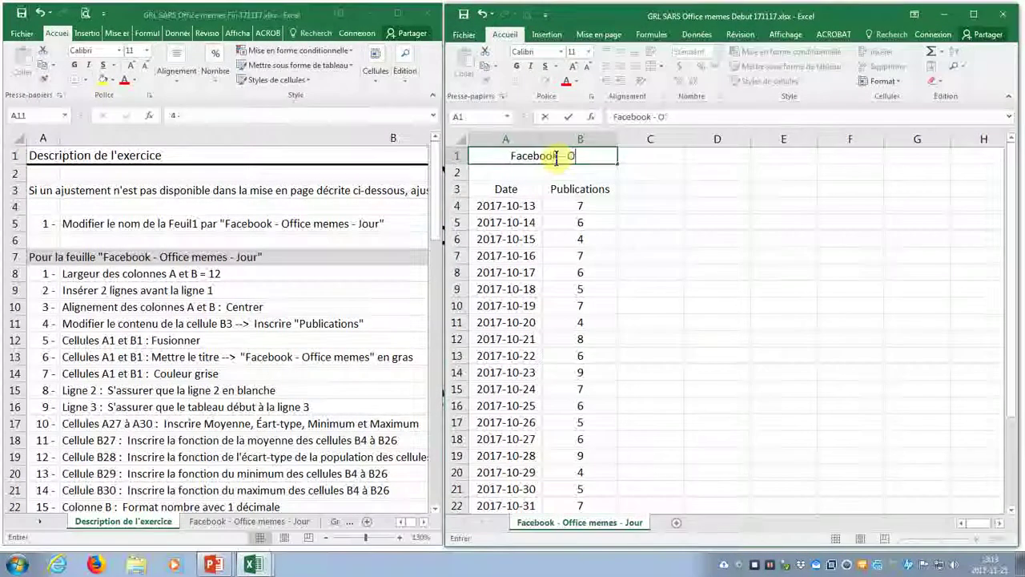
pyautogui.write('ffice memes')
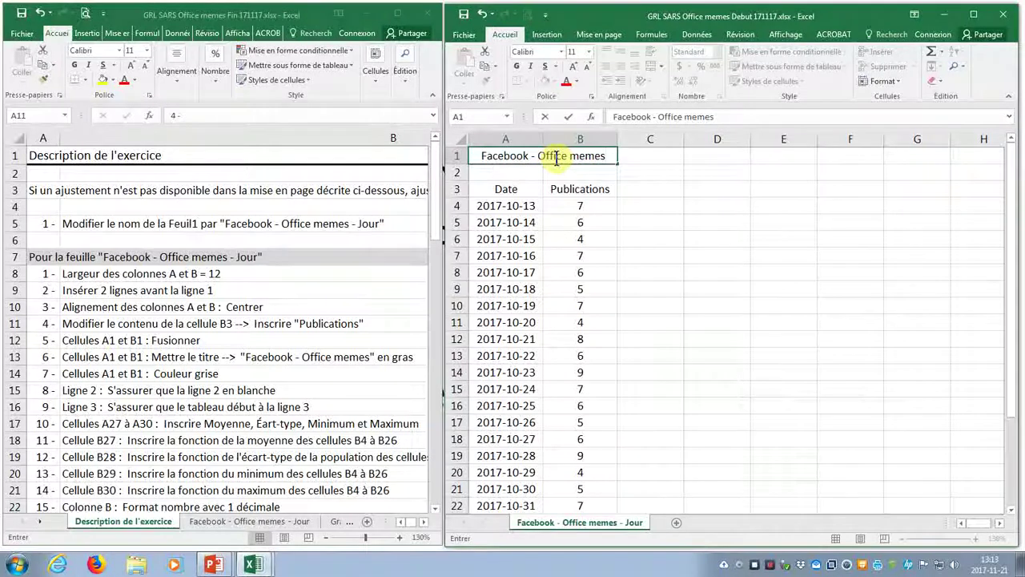
pyautogui.hotkey('ctrl', 'Return')
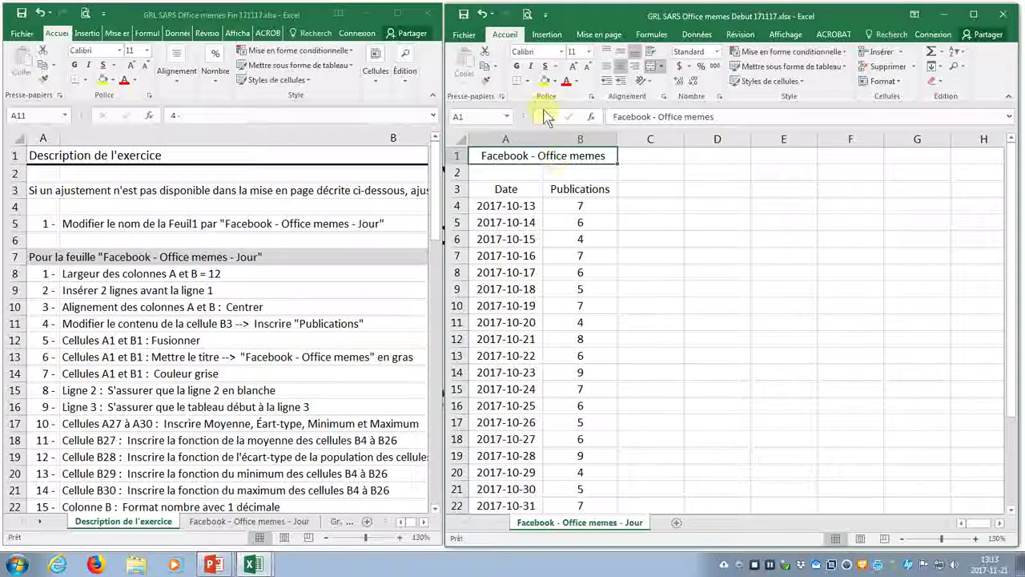
pyautogui.click(521, 67)
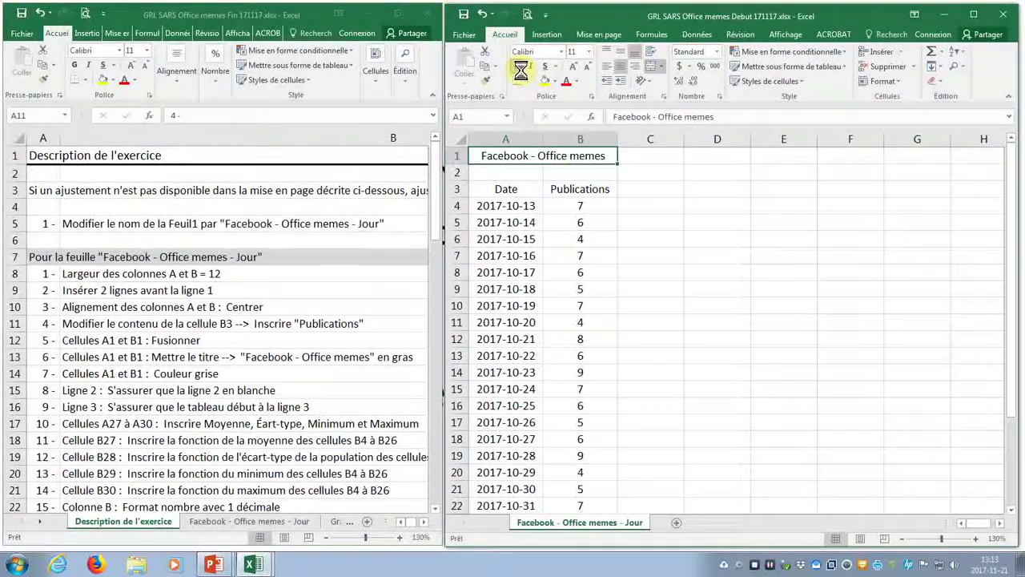
pyautogui.click(514, 170)
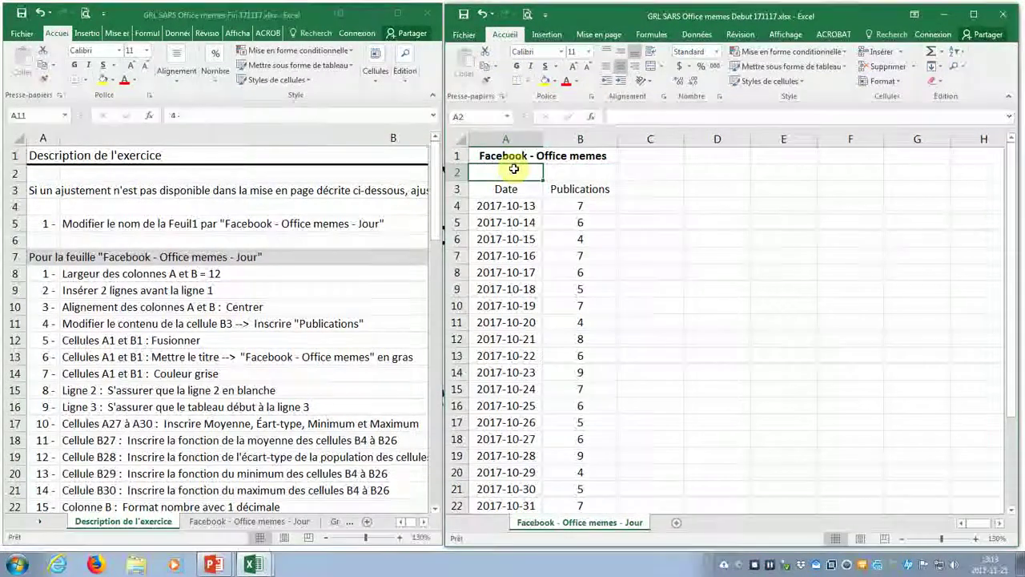
# Fill the merged title cell A1:B1 with a light grey background using the cell format settings.
pyautogui.click(507, 156)
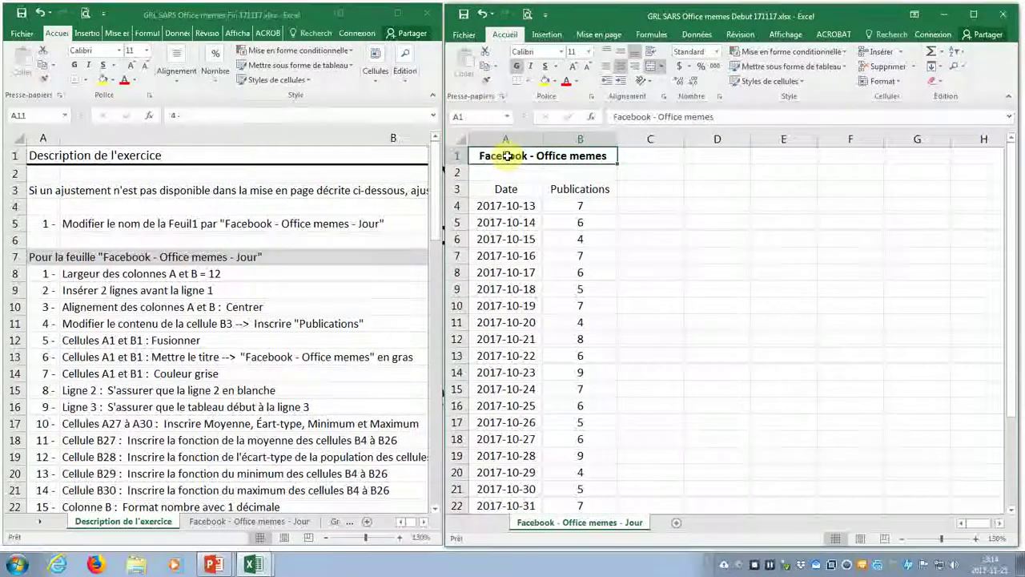
pyautogui.rightClick(532, 156)
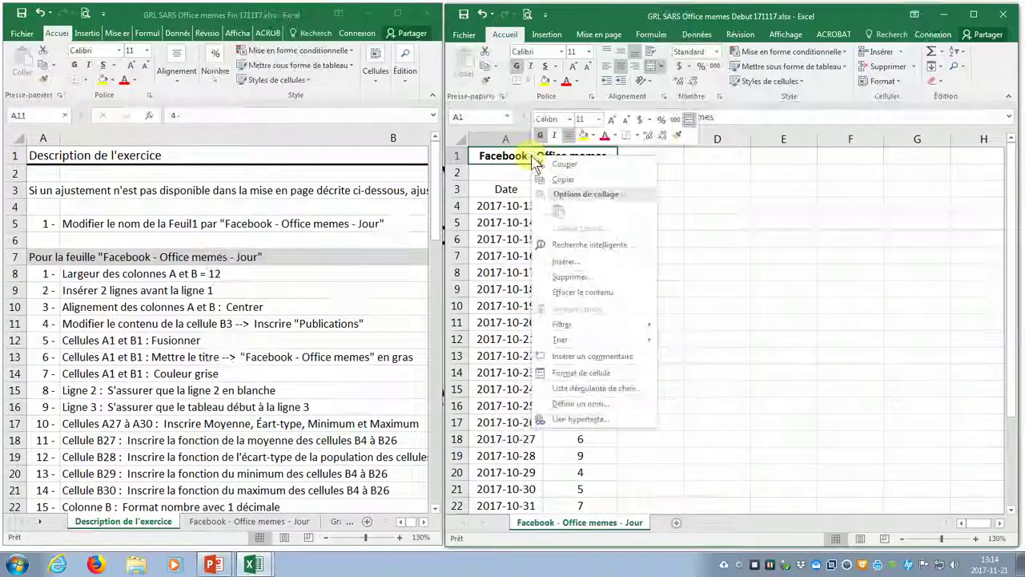
pyautogui.click(621, 374)
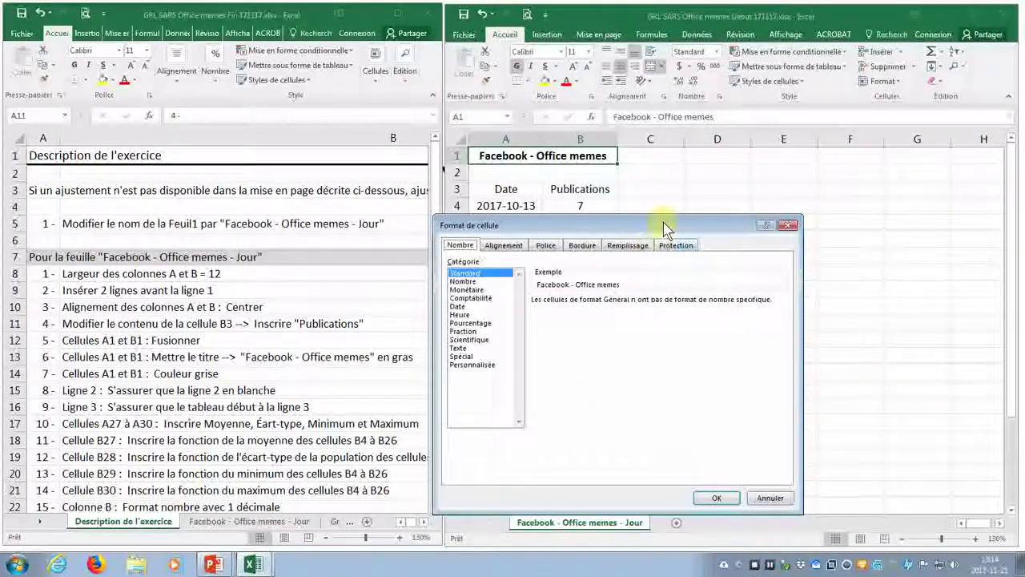
pyautogui.moveTo(663, 222); pyautogui.dragTo(702, 175)
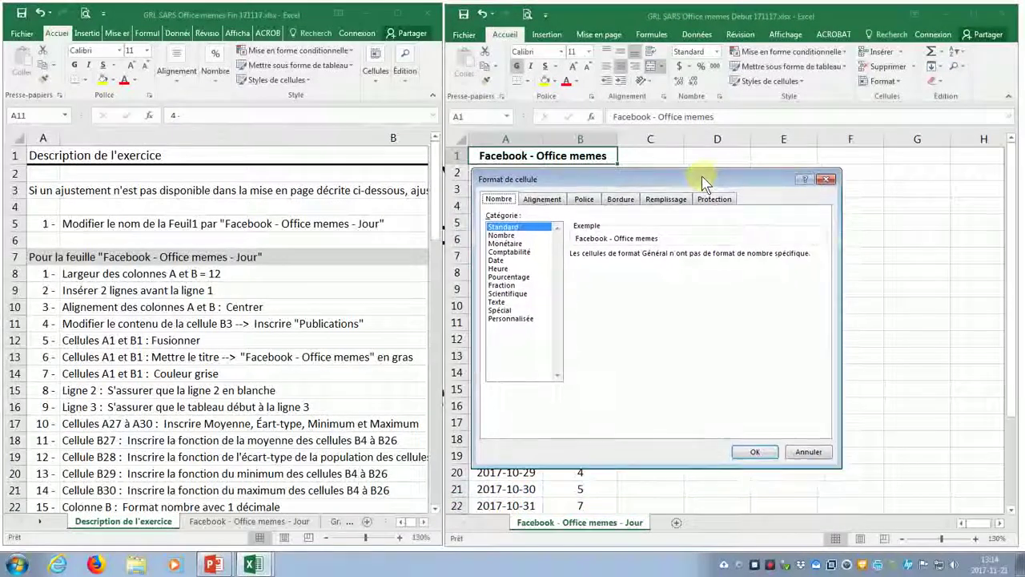
pyautogui.click(666, 202)
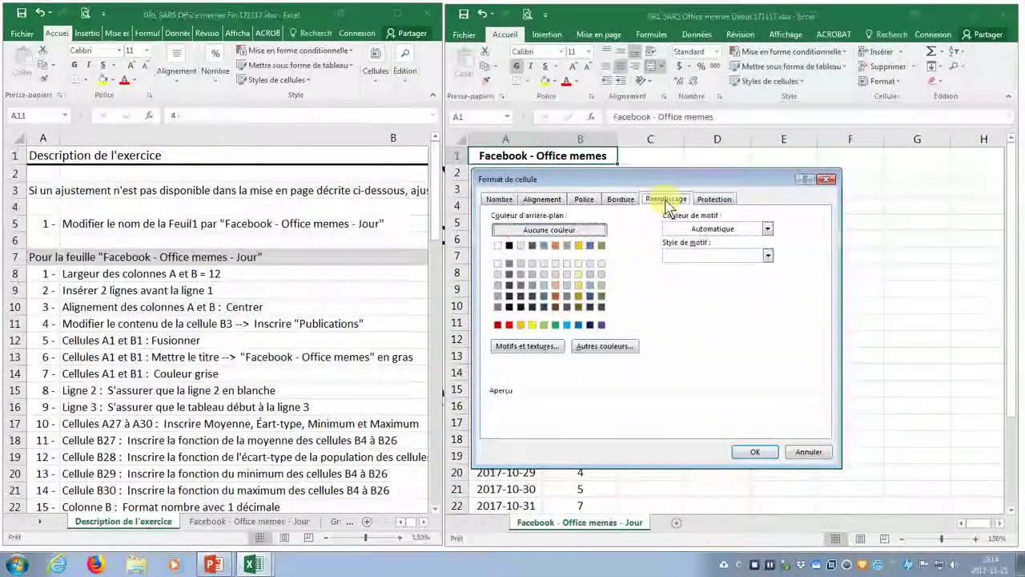
pyautogui.click(497, 274)
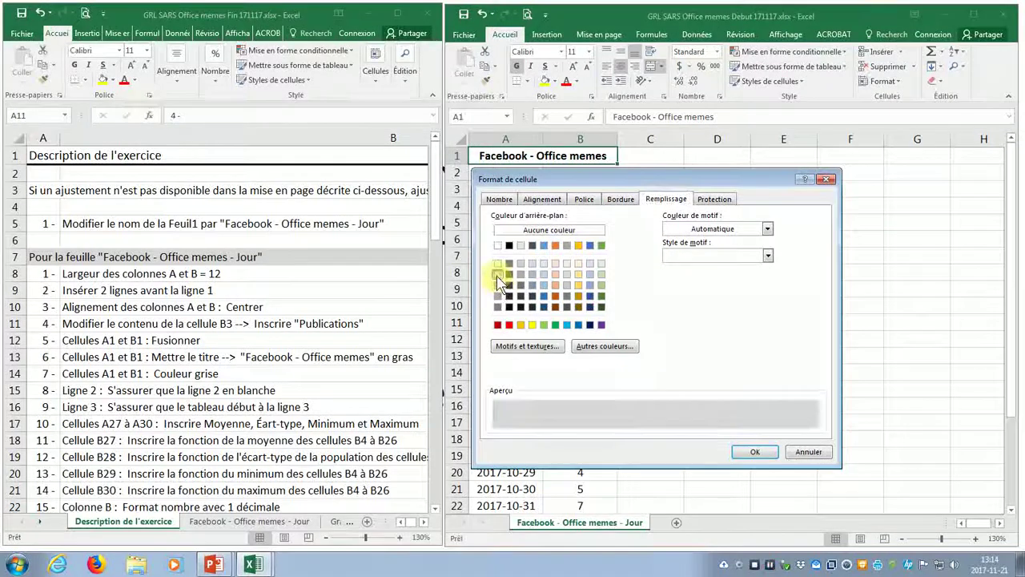
pyautogui.click(753, 451)
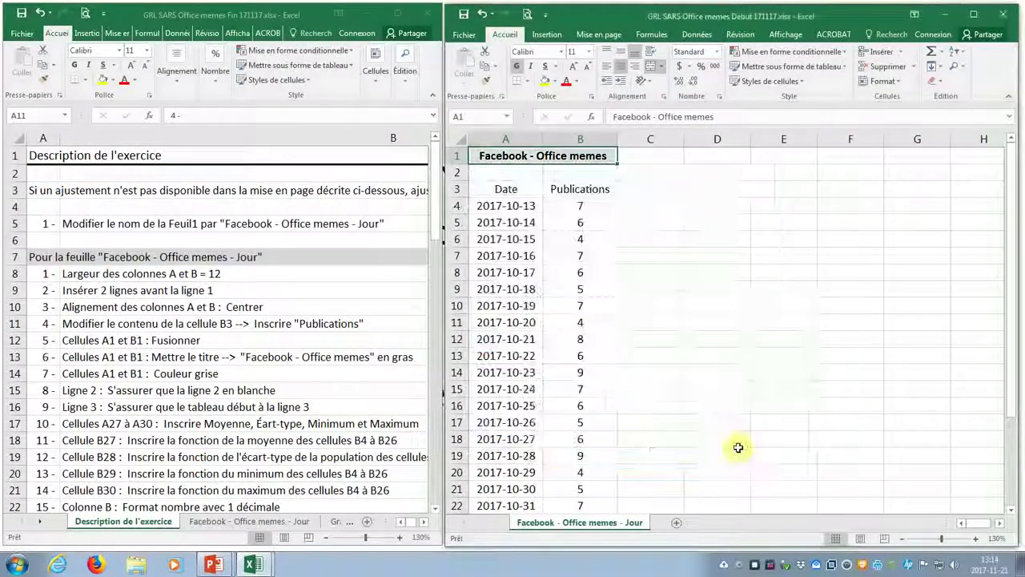
pyautogui.click(497, 174)
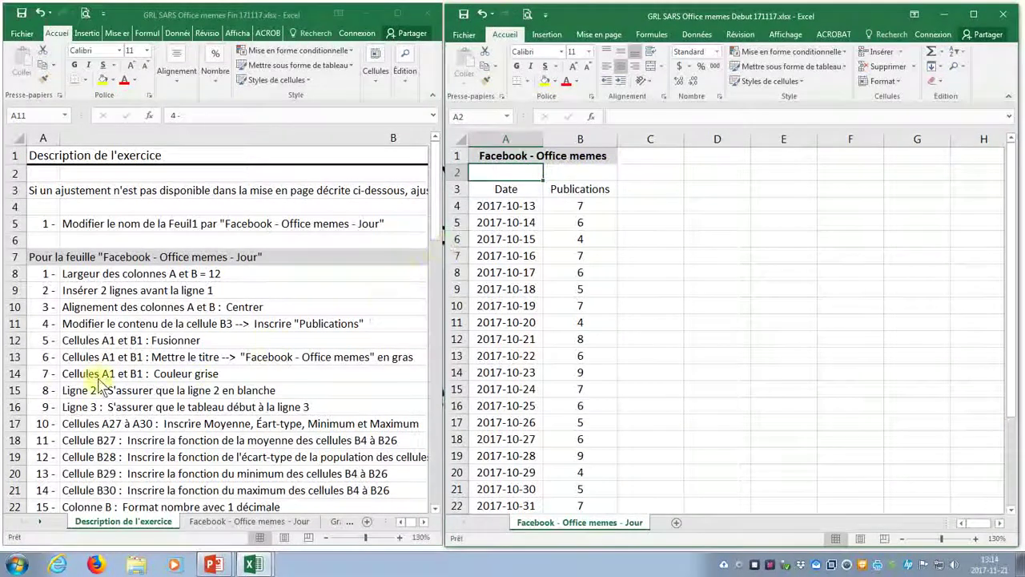
# Check exercise items 8 and 9 against the daily data sheet: row 2 blank and the table starting at row 3.
pyautogui.click(43, 387)
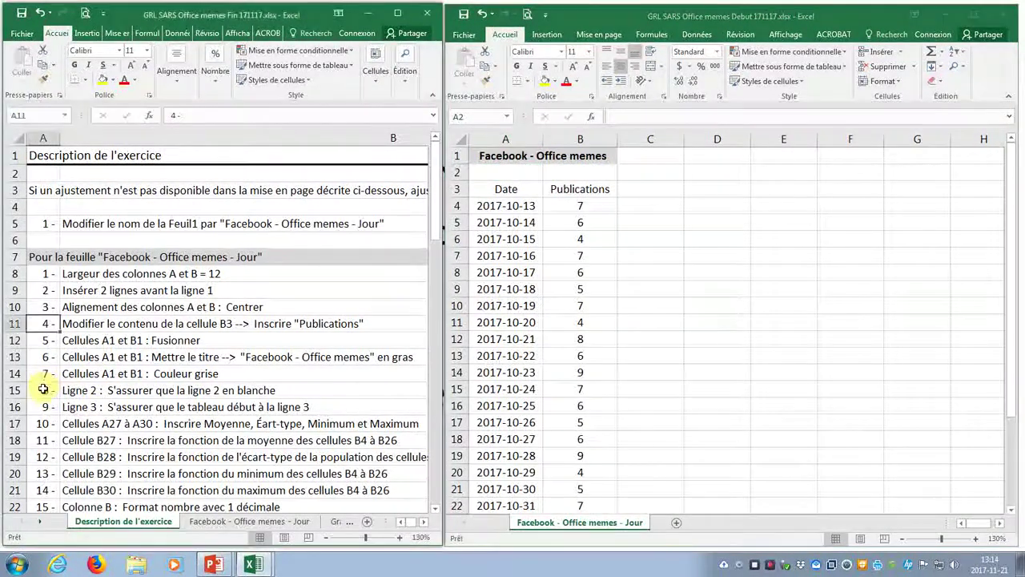
pyautogui.click(43, 387)
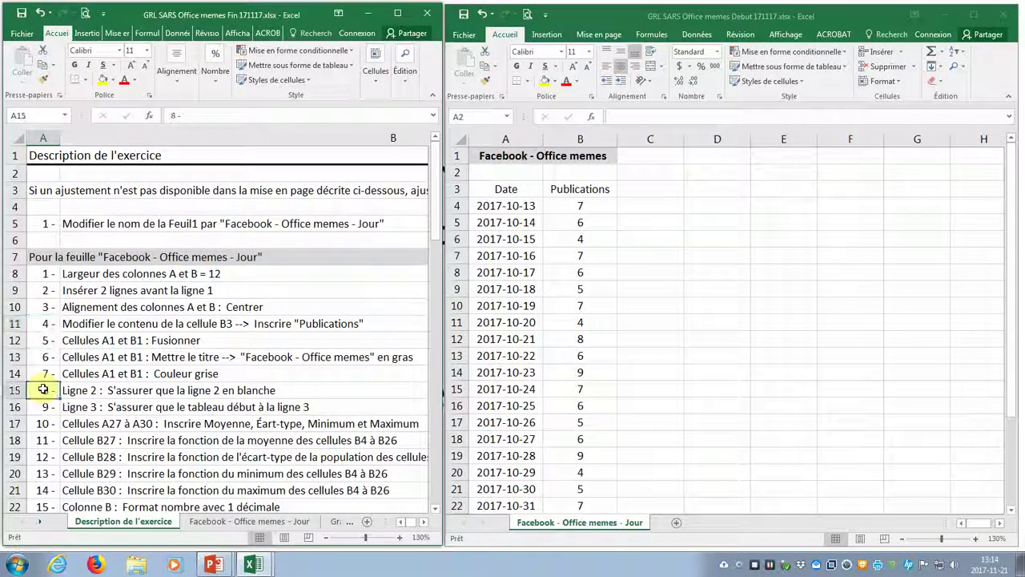
pyautogui.click(459, 169)
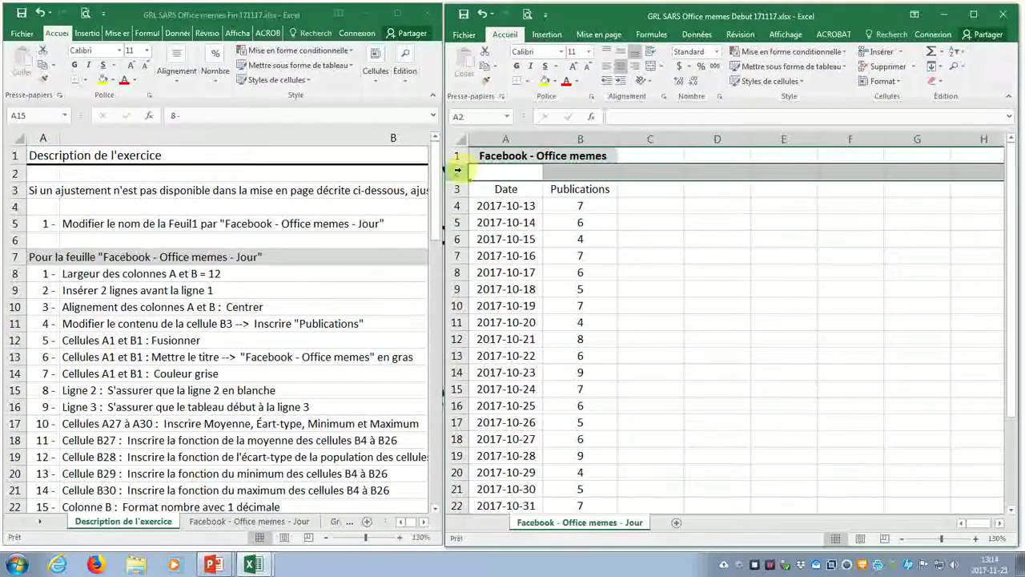
pyautogui.click(42, 408)
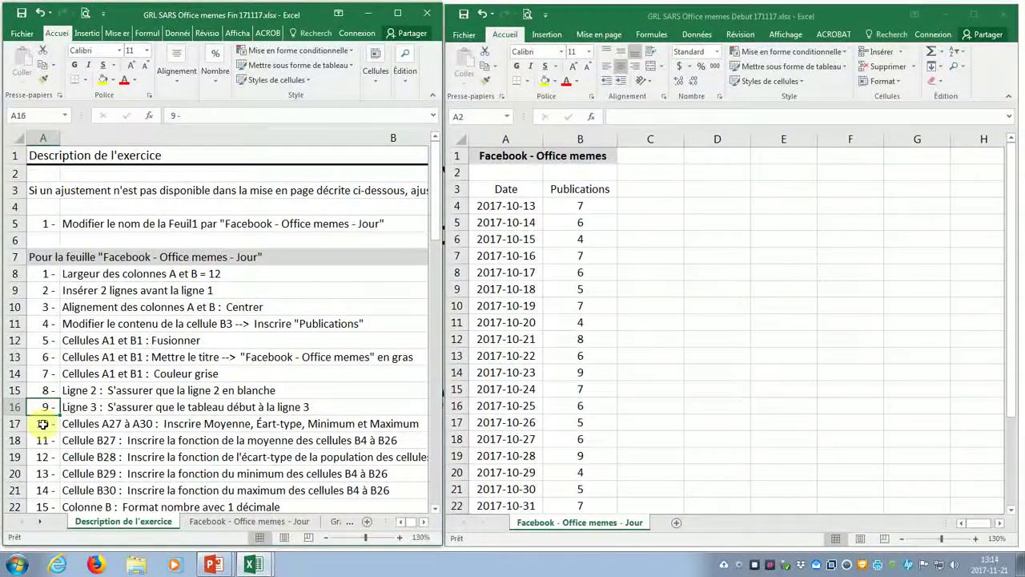
# Enter the labels "Moyenne", "Écart-type", "Minimum" and "Maximum" in cells A27 to A30 of the daily data sheet.
pyautogui.click(42, 423)
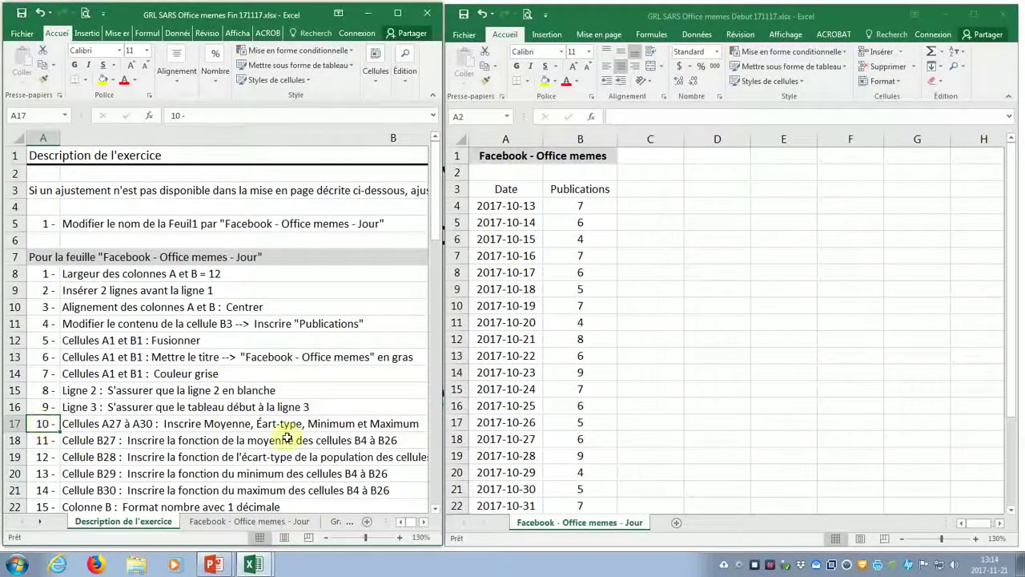
pyautogui.scroll(1, 540, 340)
pyautogui.click(538, 339)
pyautogui.scroll(-1, 537, 338)
pyautogui.scroll(-3, 537, 338)
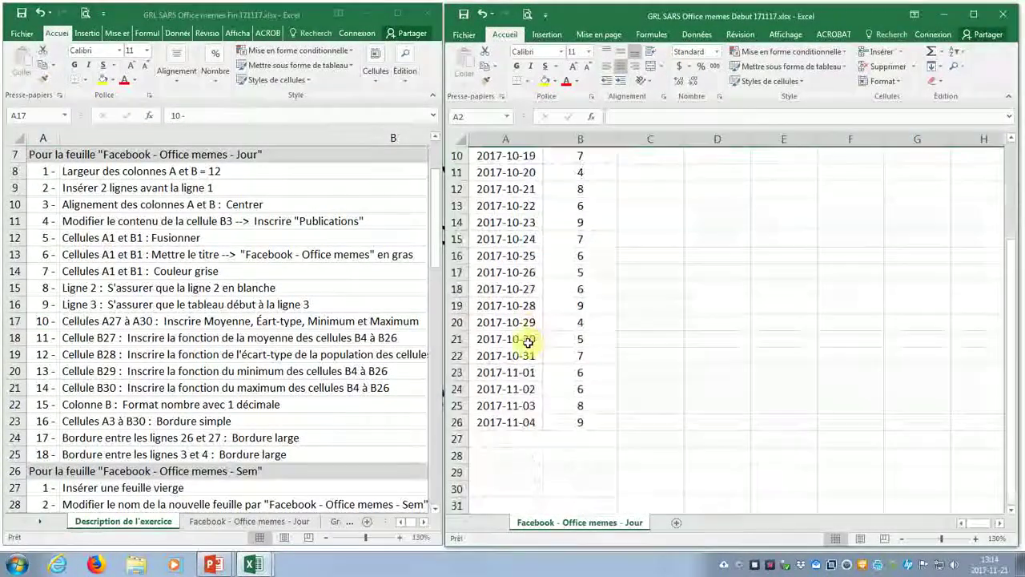
pyautogui.click(496, 439)
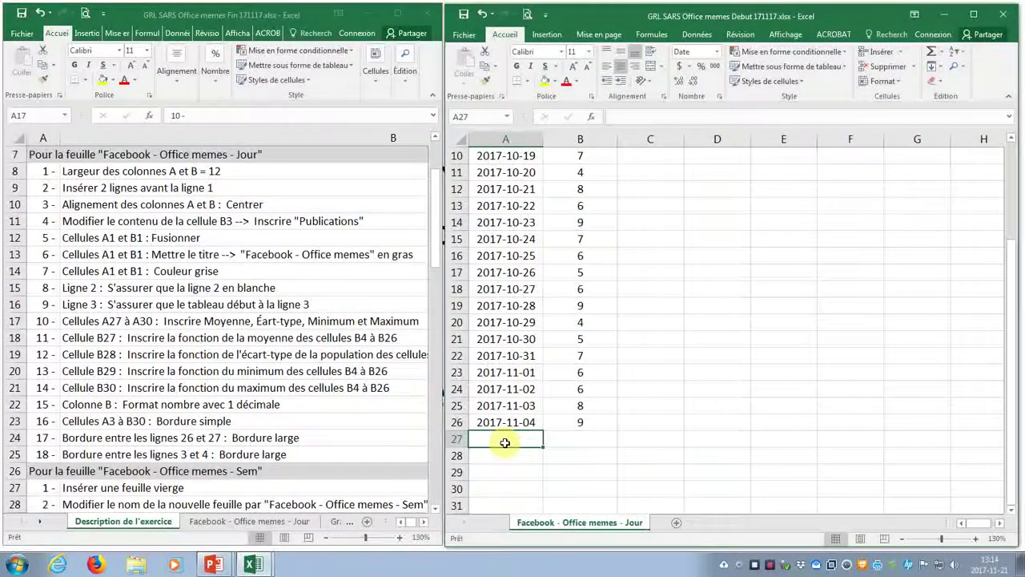
pyautogui.write('Moyenne')
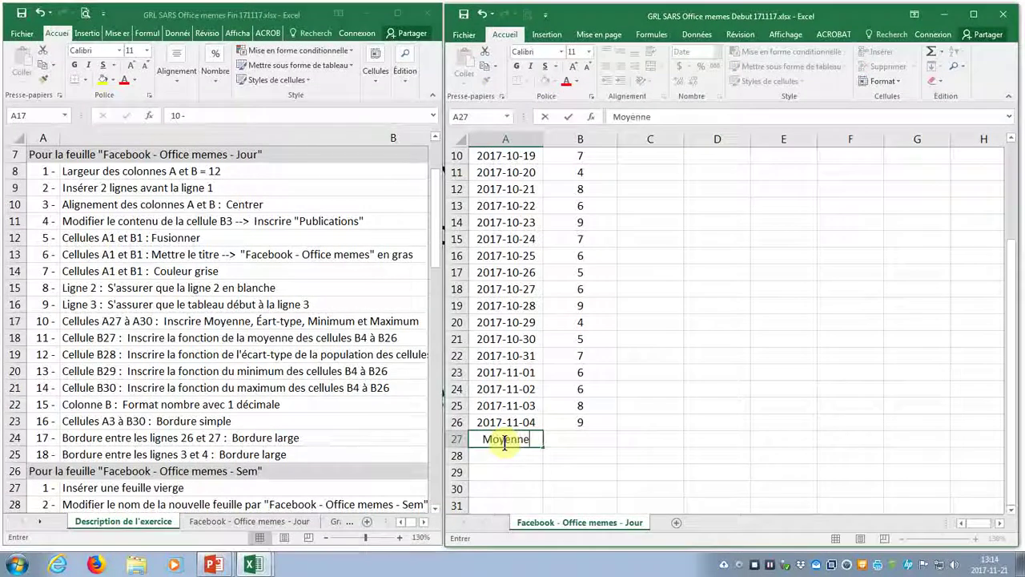
pyautogui.press('Return')
pyautogui.write('Écar')
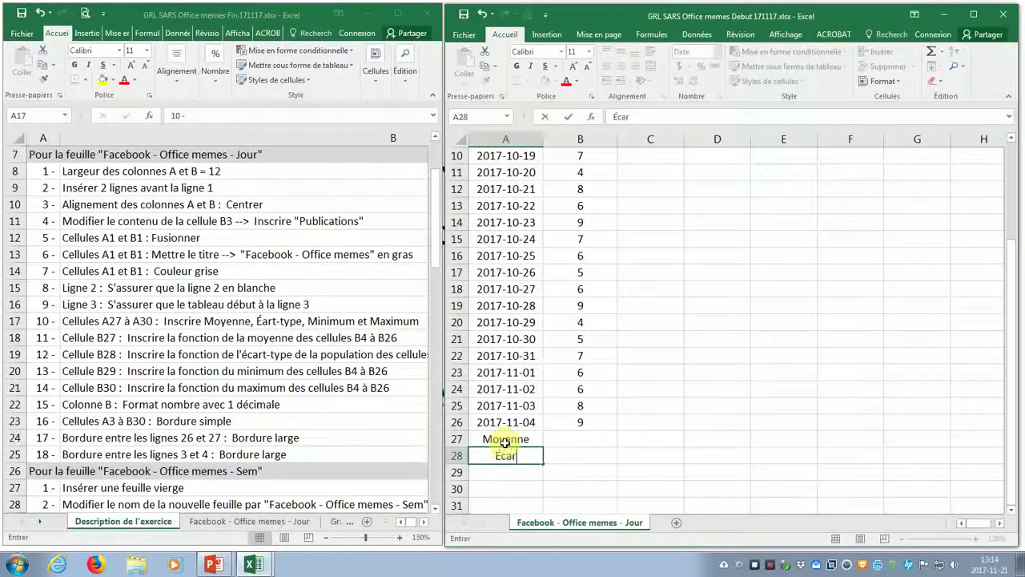
pyautogui.write('t-type')
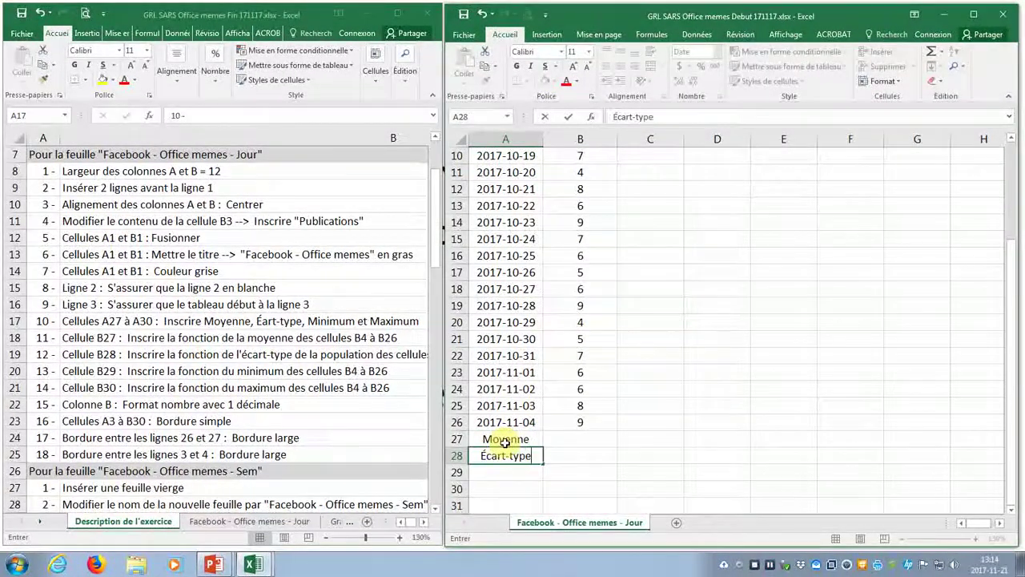
pyautogui.press('Return')
pyautogui.write('Minimum')
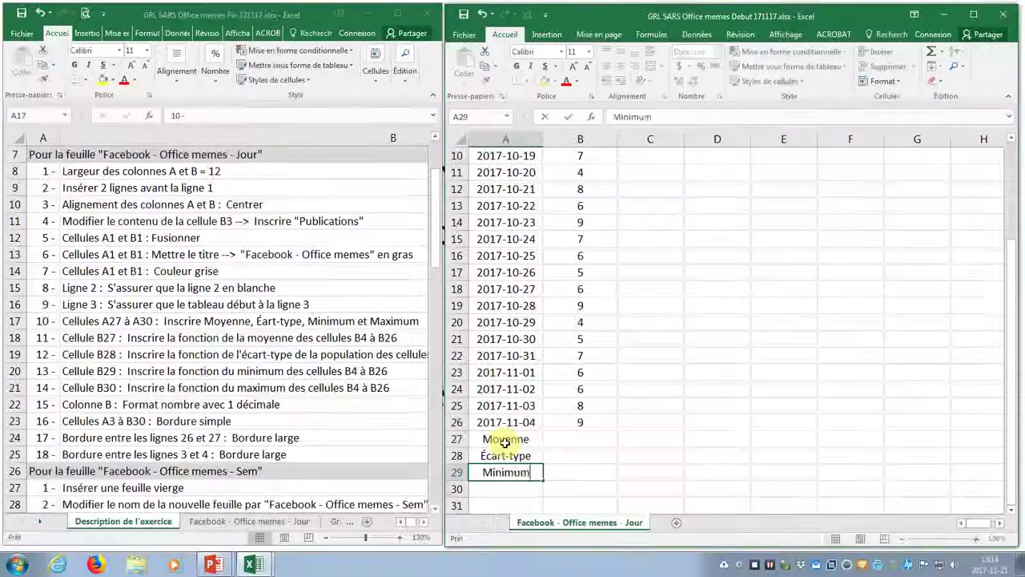
pyautogui.press('Return')
pyautogui.write('Maximum')
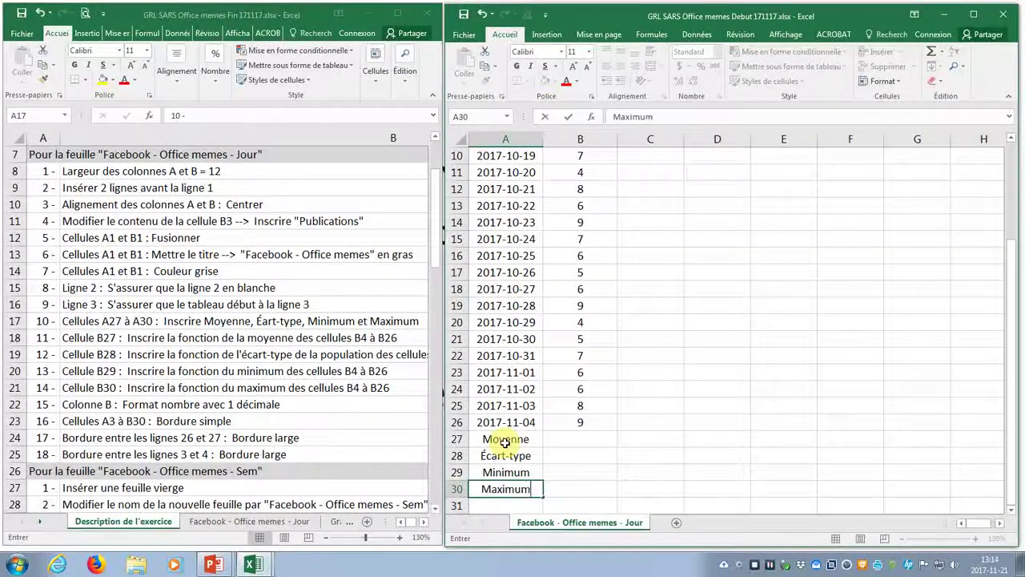
pyautogui.press('Return')
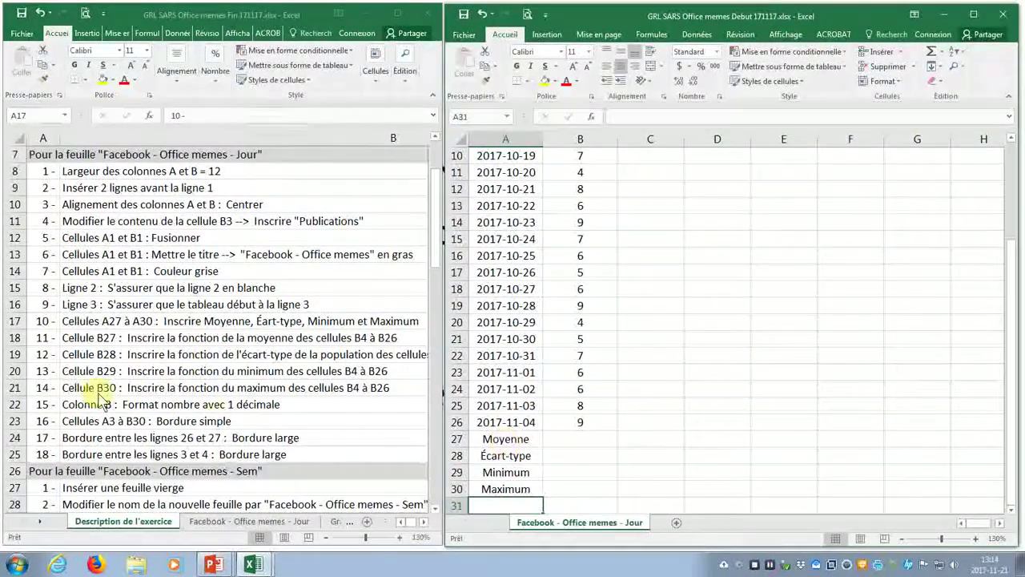
# Following exercise item 11, insert the MOYENNE function in cell B27 with the range B4:B26.
pyautogui.click(20, 337)
pyautogui.click(27, 337)
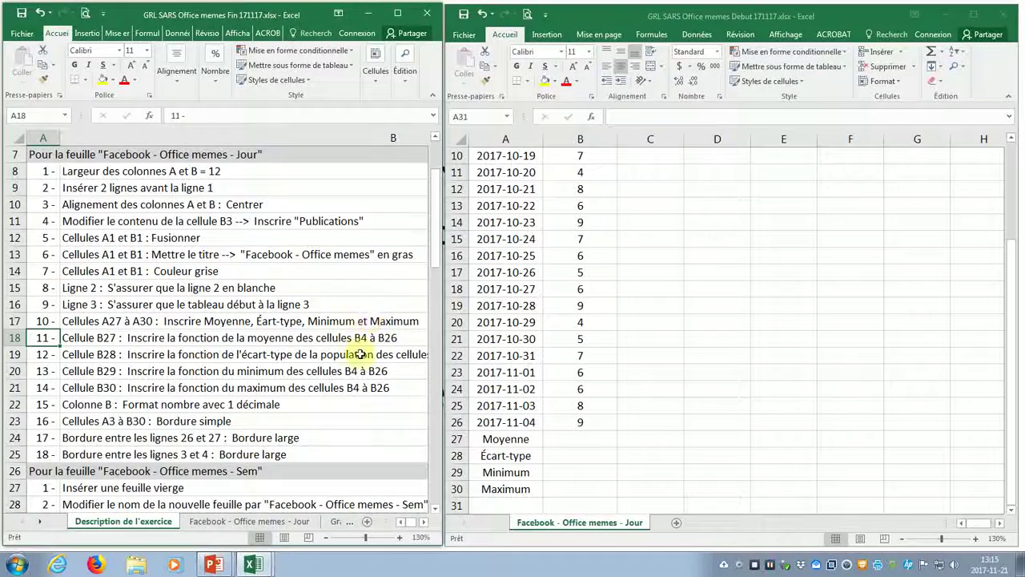
pyautogui.click(561, 437)
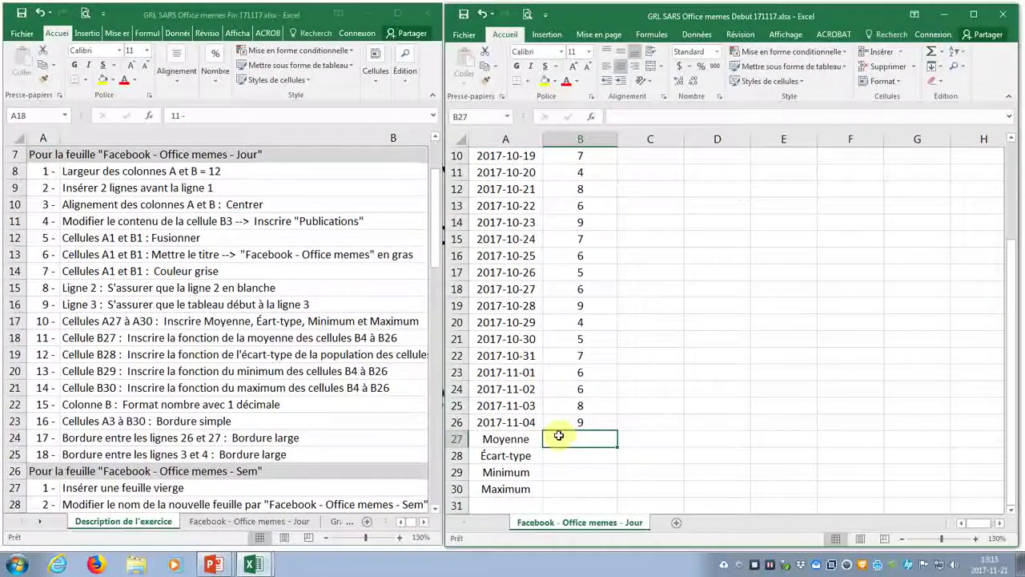
pyautogui.click(594, 118)
pyautogui.click(835, 264)
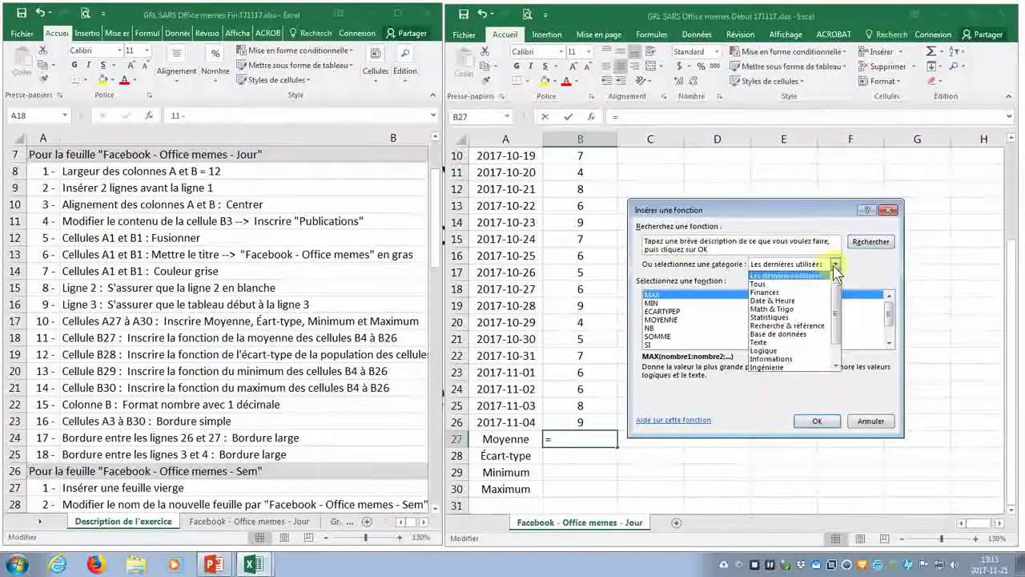
pyautogui.click(758, 283)
pyautogui.click(768, 320)
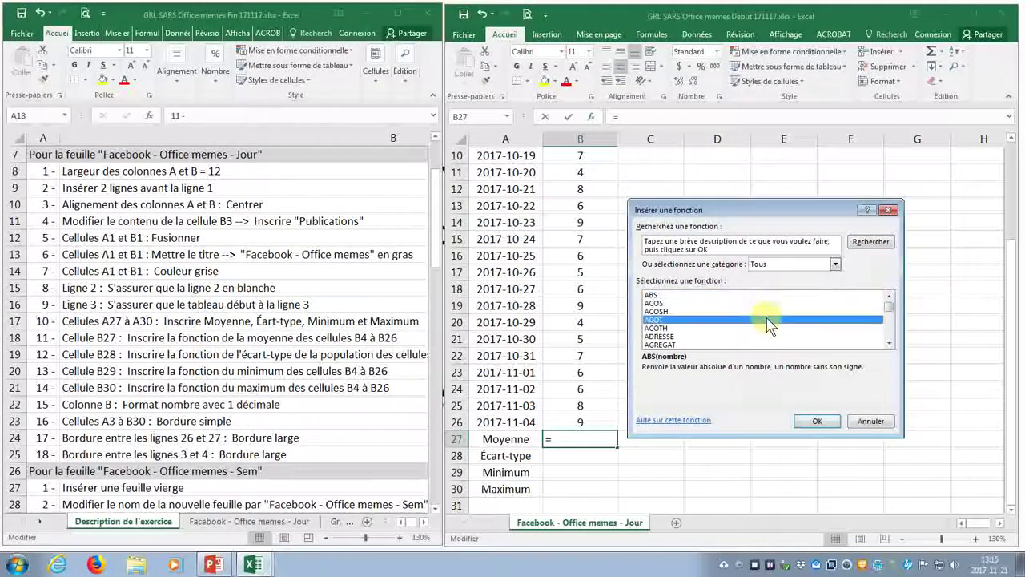
pyautogui.write('moy')
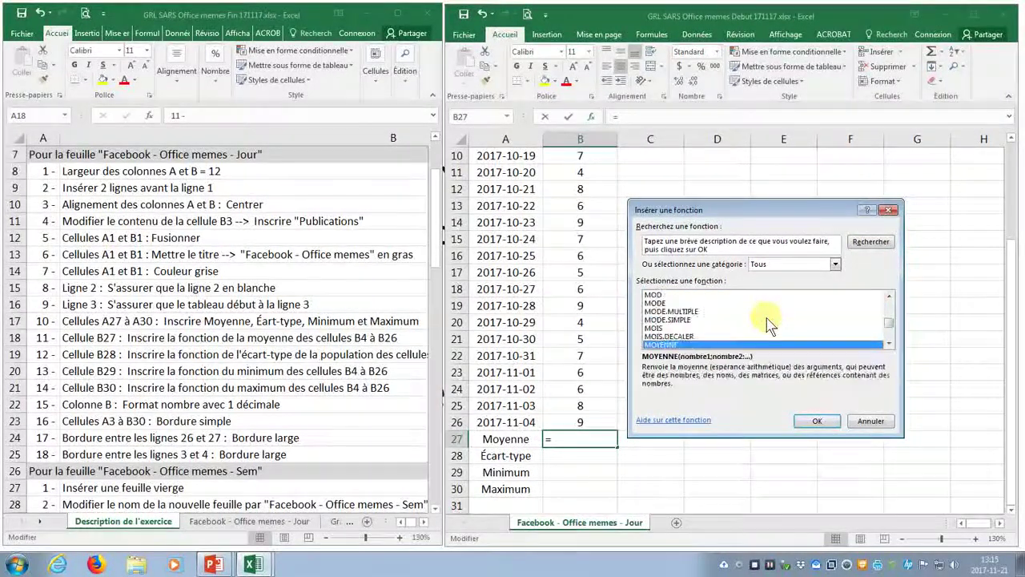
pyautogui.press('Return')
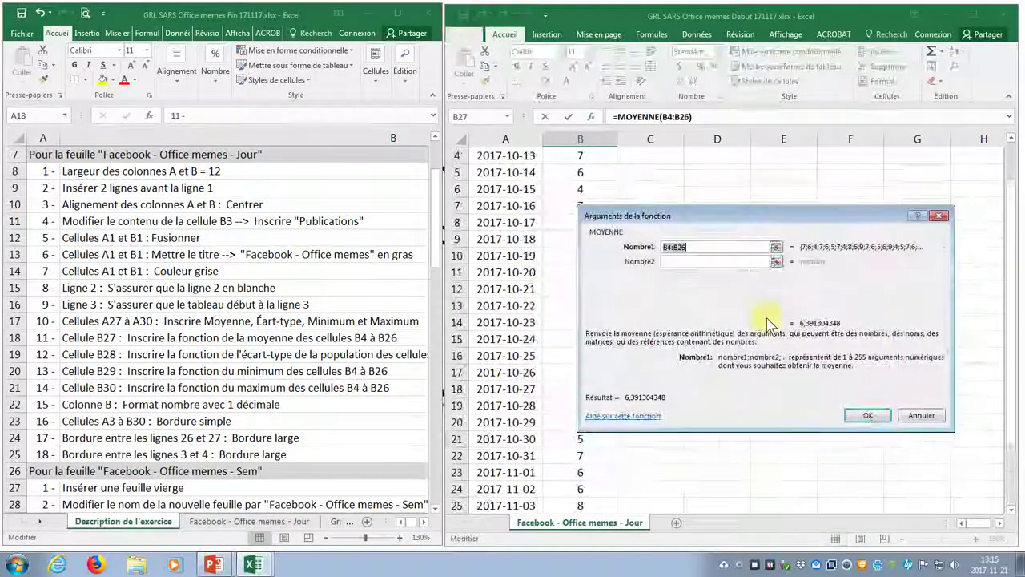
pyautogui.moveTo(687, 204); pyautogui.dragTo(593, 212)
pyautogui.moveTo(569, 155); pyautogui.dragTo(549, 531)
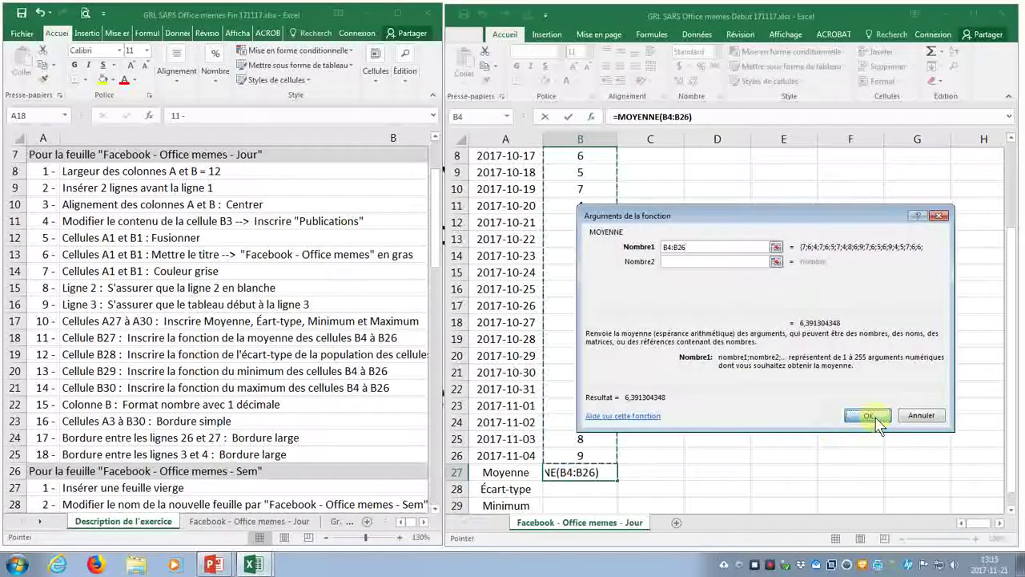
pyautogui.click(865, 415)
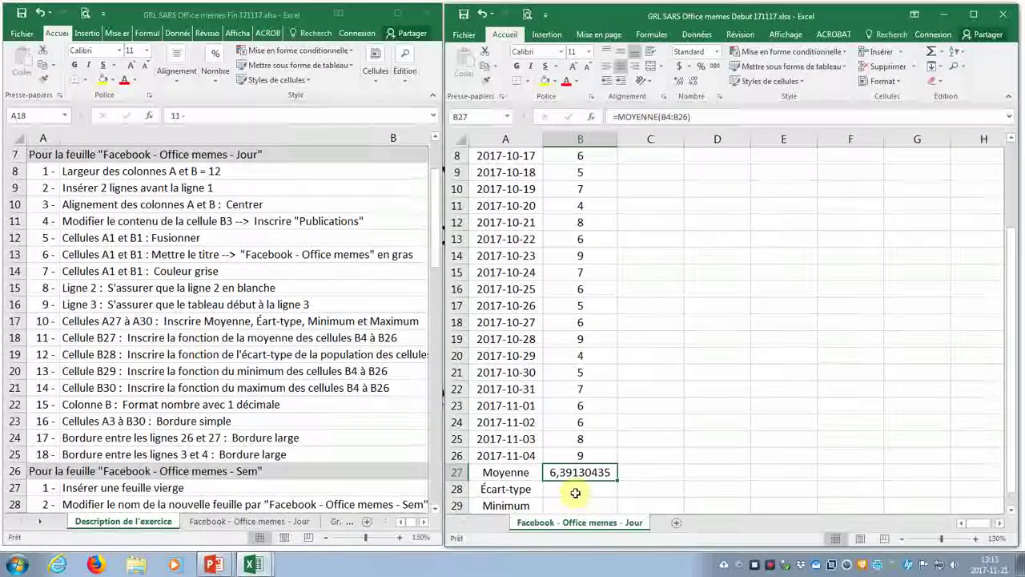
# Insert the population standard deviation function ECARTYPEP in cell B28 with the range B4:B26.
pyautogui.click(575, 492)
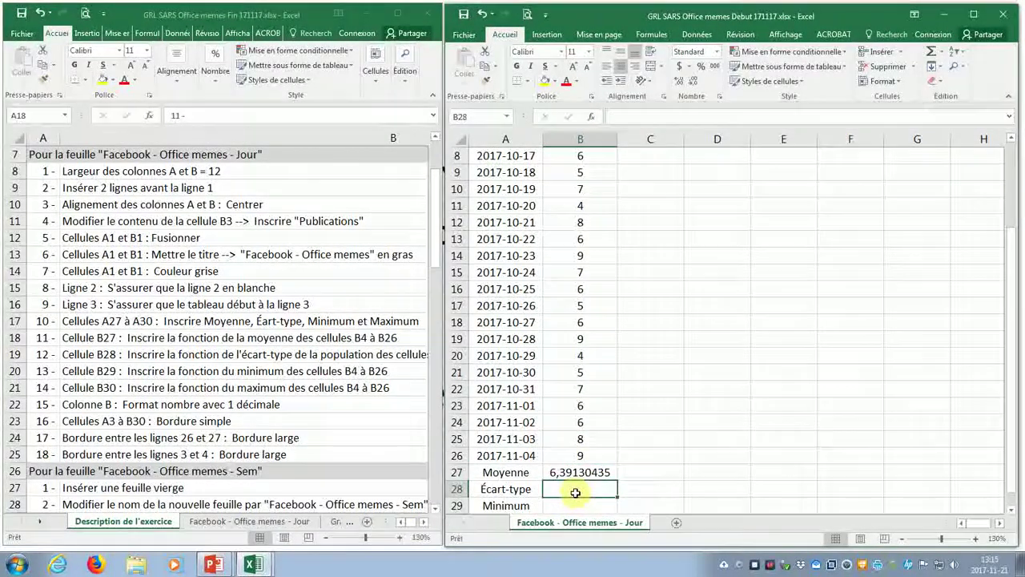
pyautogui.click(590, 116)
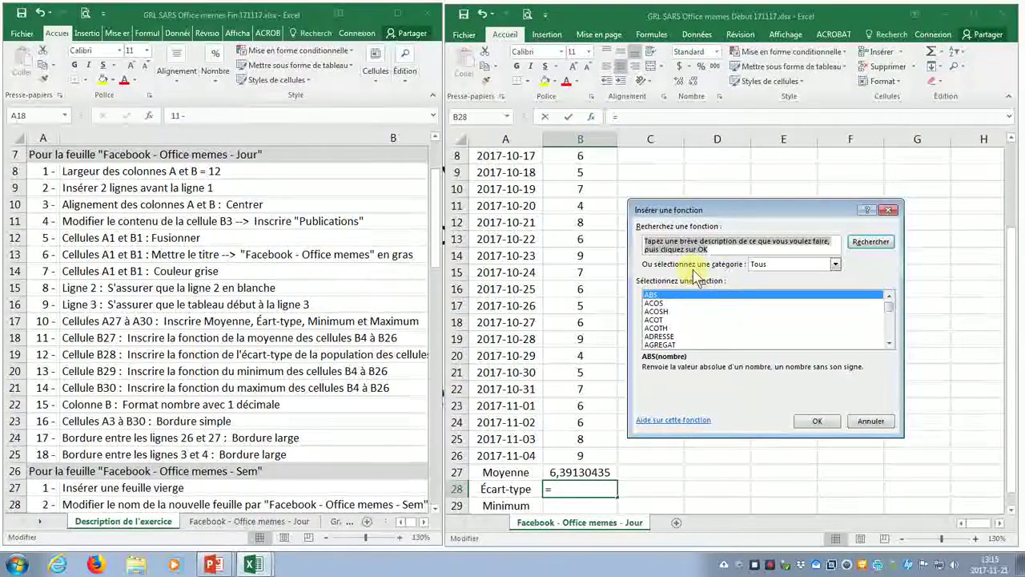
pyautogui.click(835, 265)
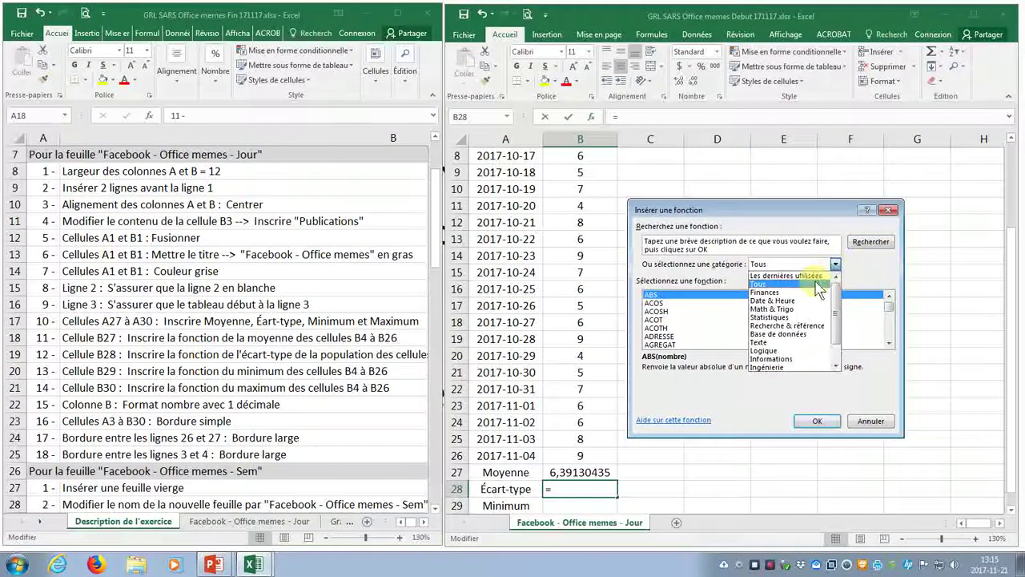
pyautogui.click(758, 284)
pyautogui.click(760, 320)
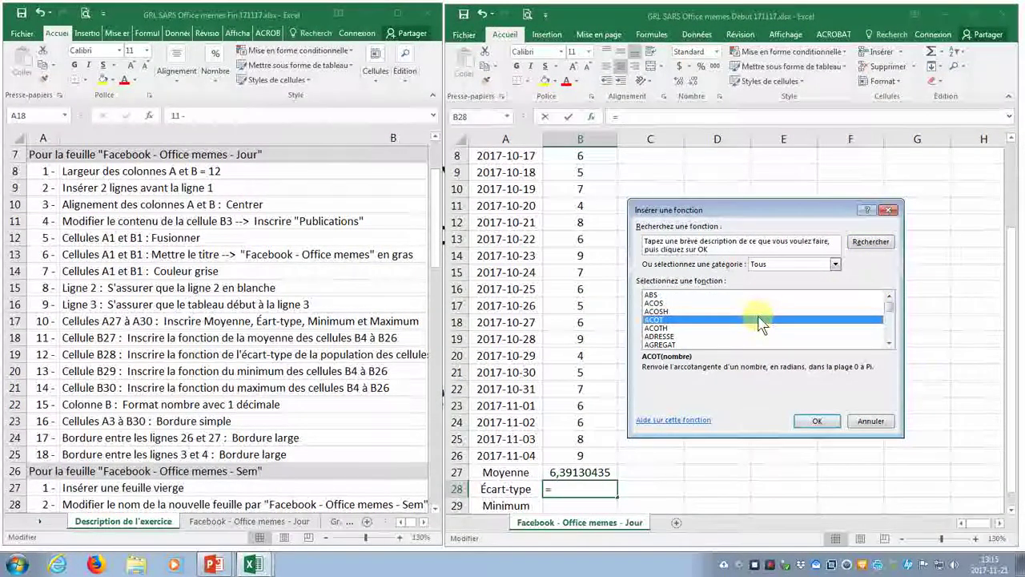
pyautogui.press('e')
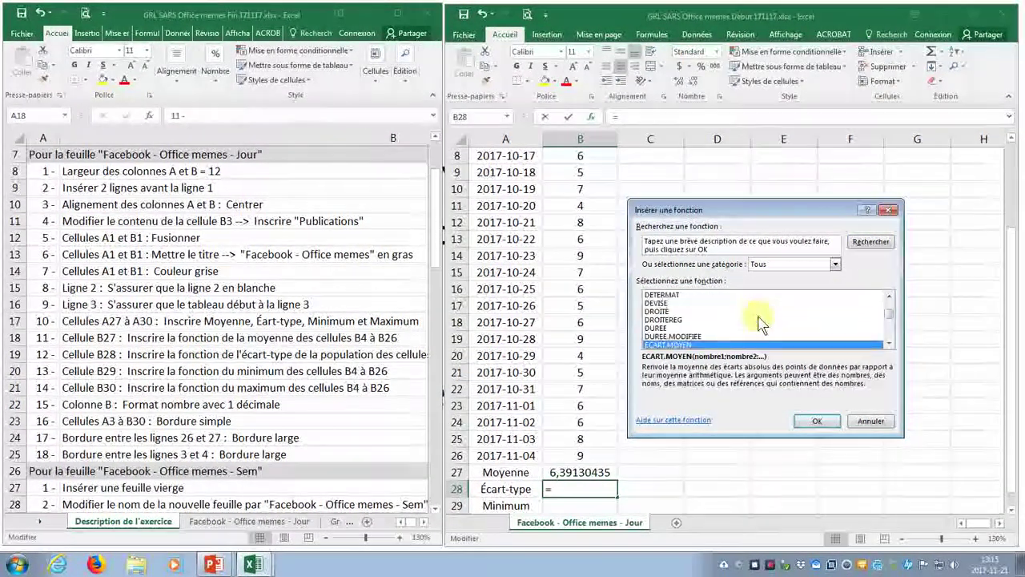
pyautogui.press('Down')
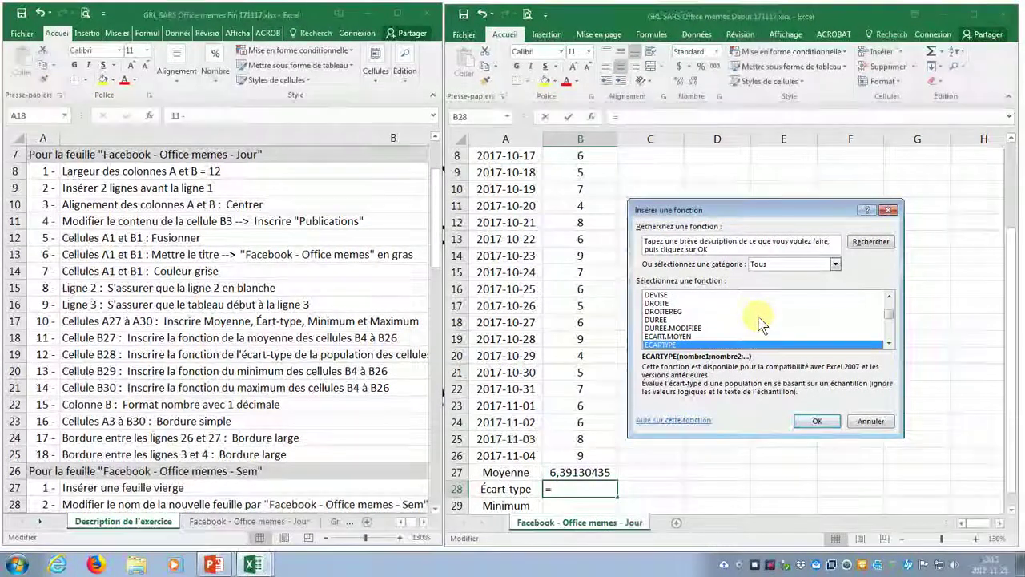
pyautogui.press('Down')
pyautogui.press('Down')
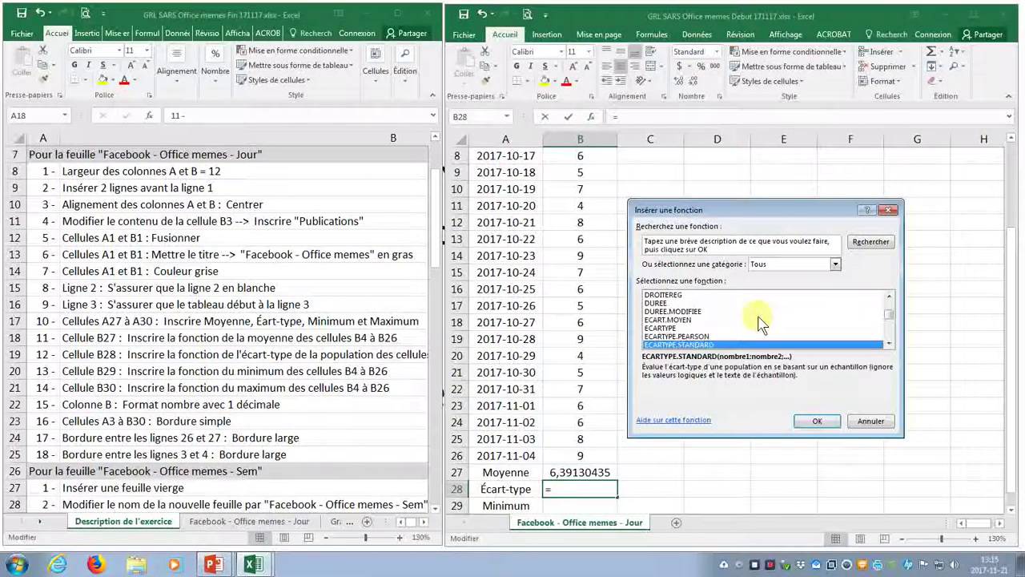
pyautogui.press('Down')
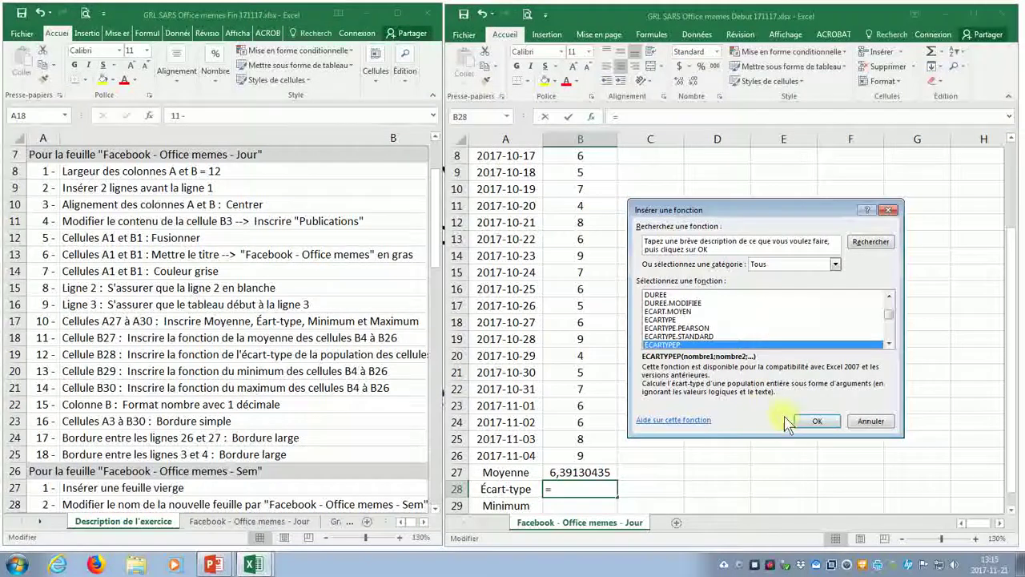
pyautogui.click(815, 421)
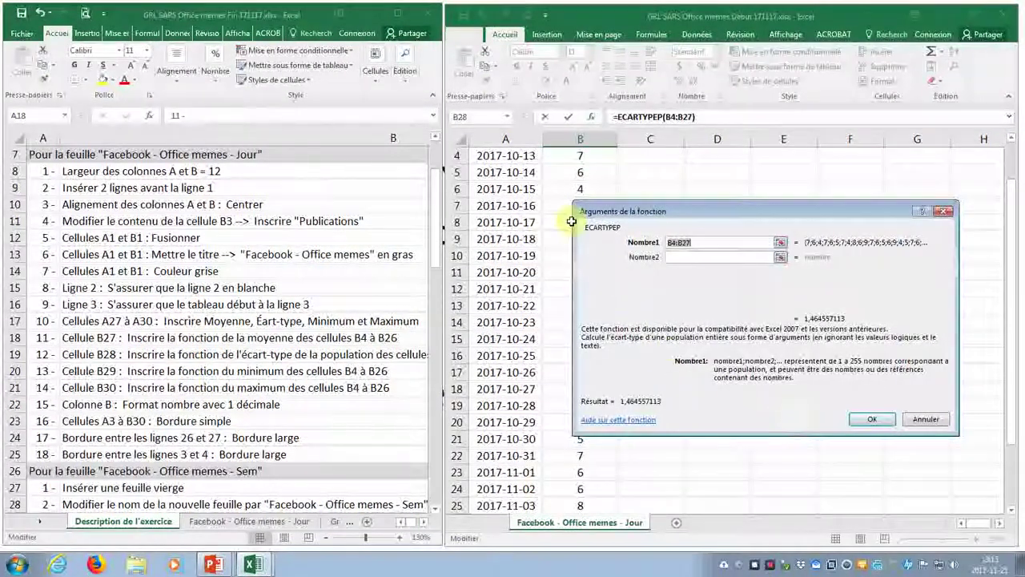
pyautogui.moveTo(579, 155); pyautogui.dragTo(566, 459)
pyautogui.click(853, 419)
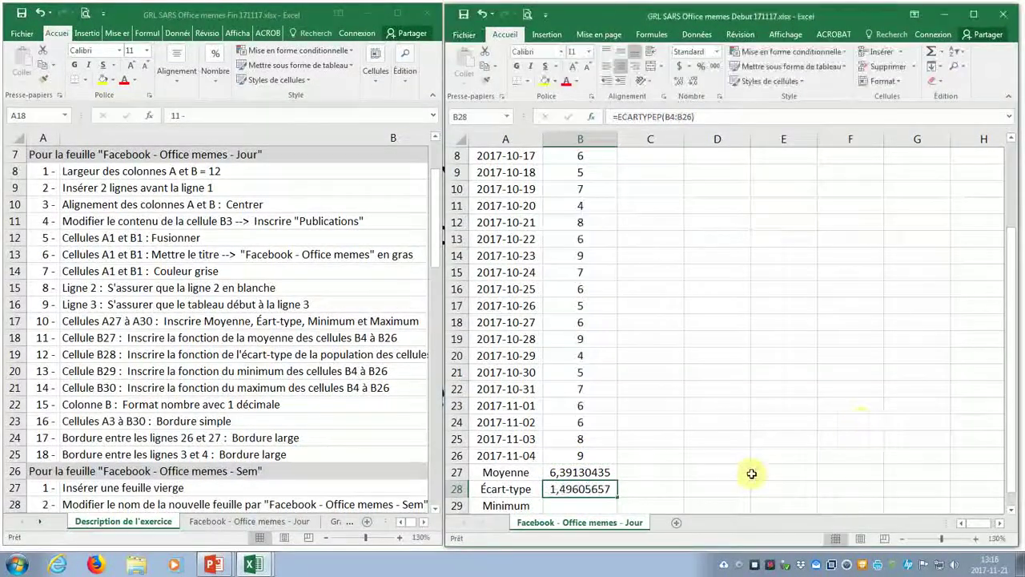
# Insert the MIN function in cell B29 of the daily data sheet with the range B4:B26.
pyautogui.press('Return')
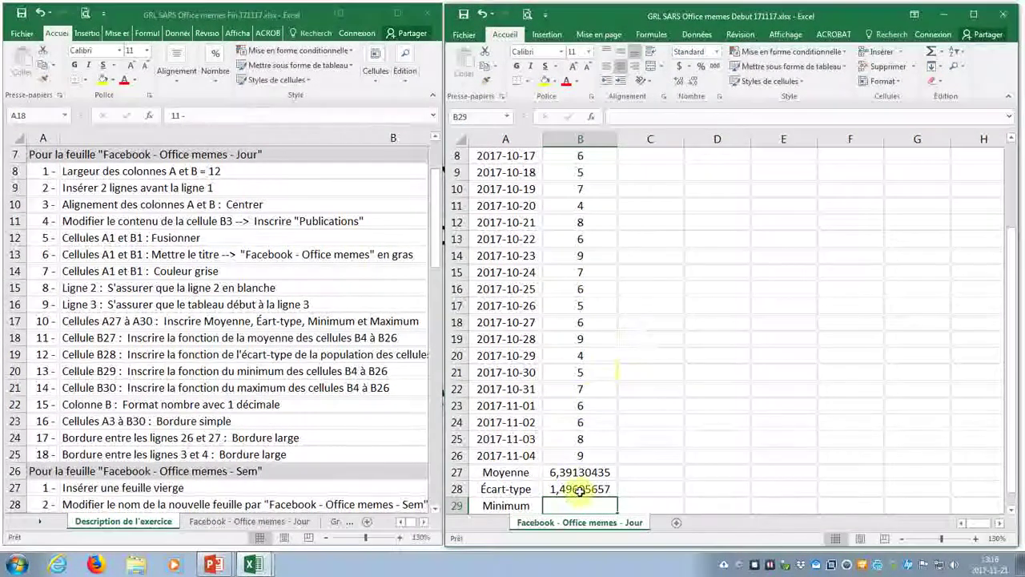
pyautogui.click(590, 120)
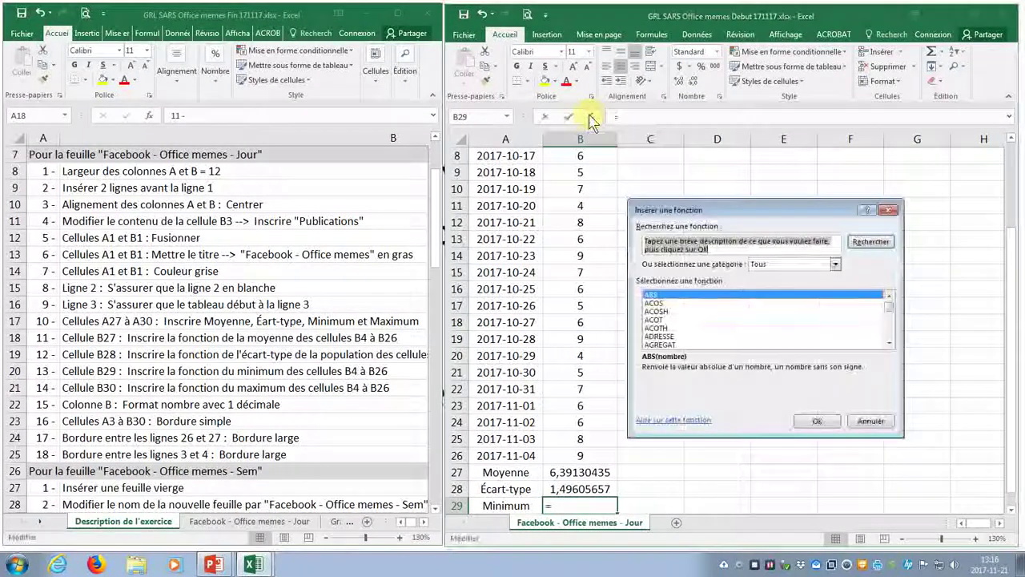
pyautogui.click(835, 263)
pyautogui.click(812, 285)
pyautogui.click(753, 336)
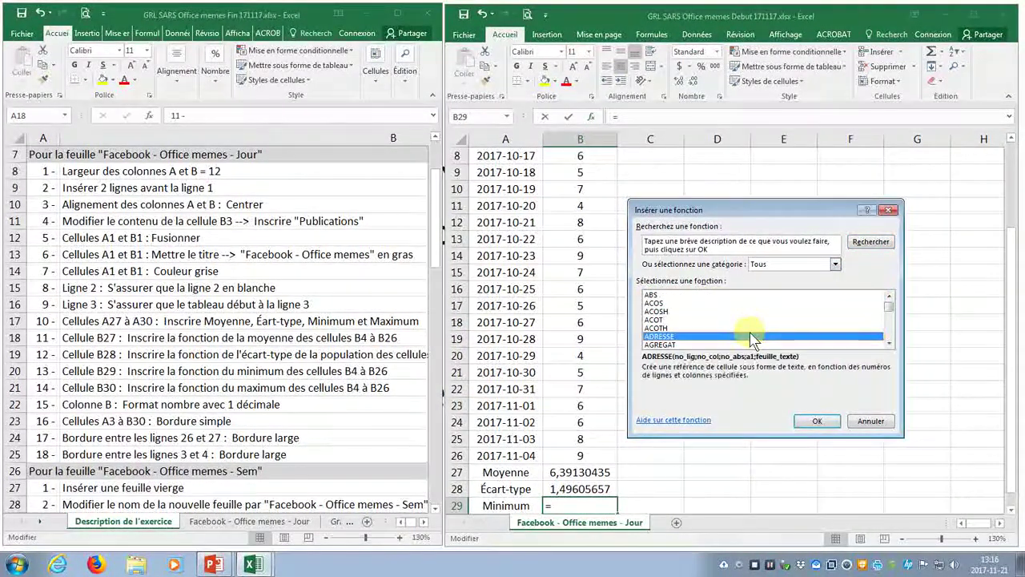
pyautogui.write('min')
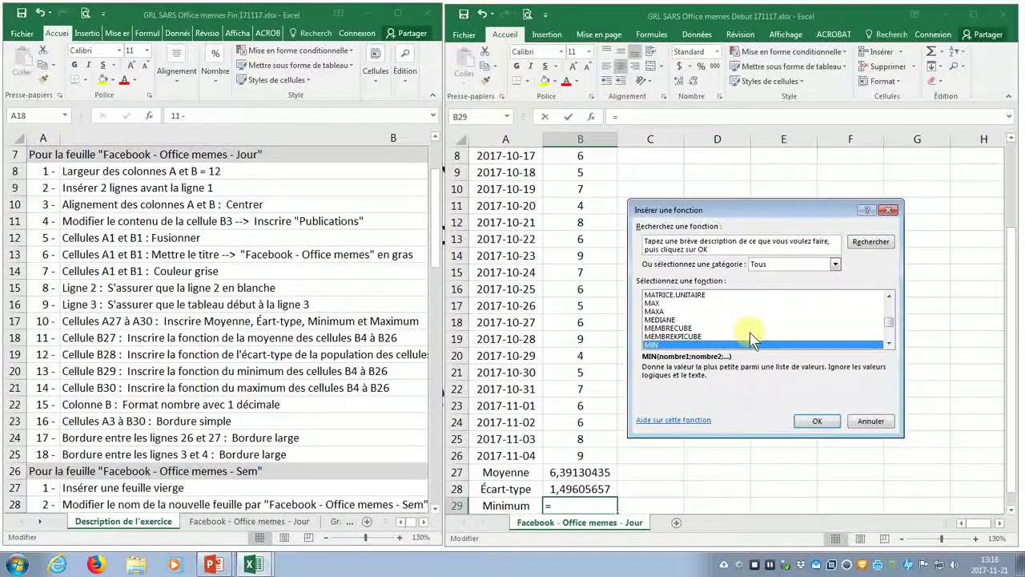
pyautogui.press('Return')
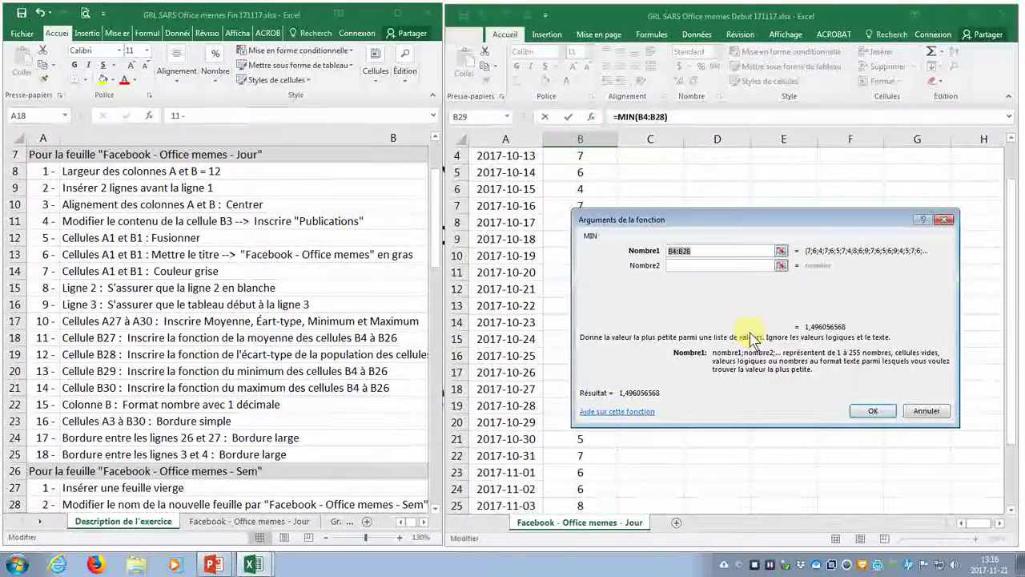
pyautogui.moveTo(580, 155); pyautogui.dragTo(574, 442)
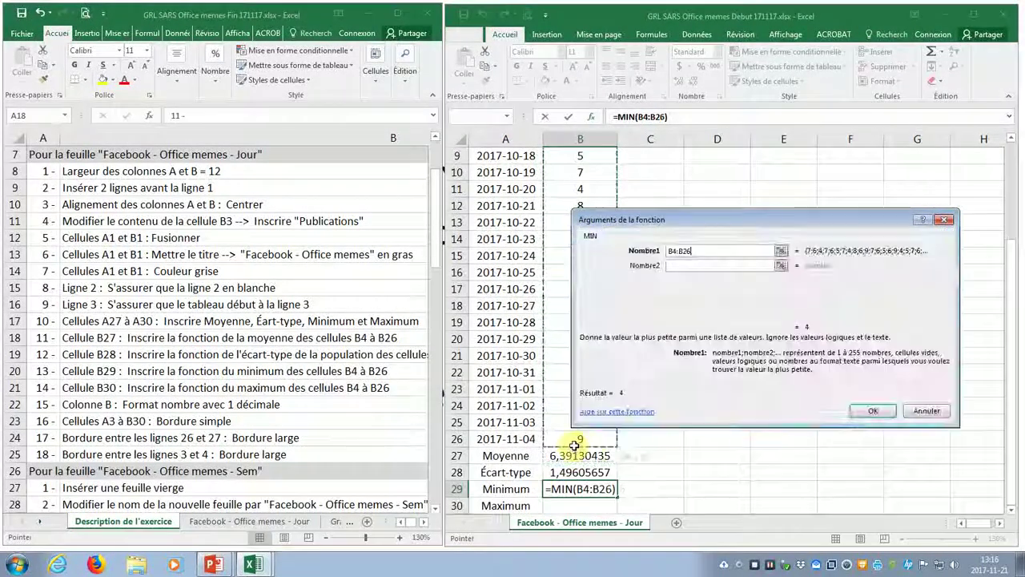
pyautogui.click(872, 412)
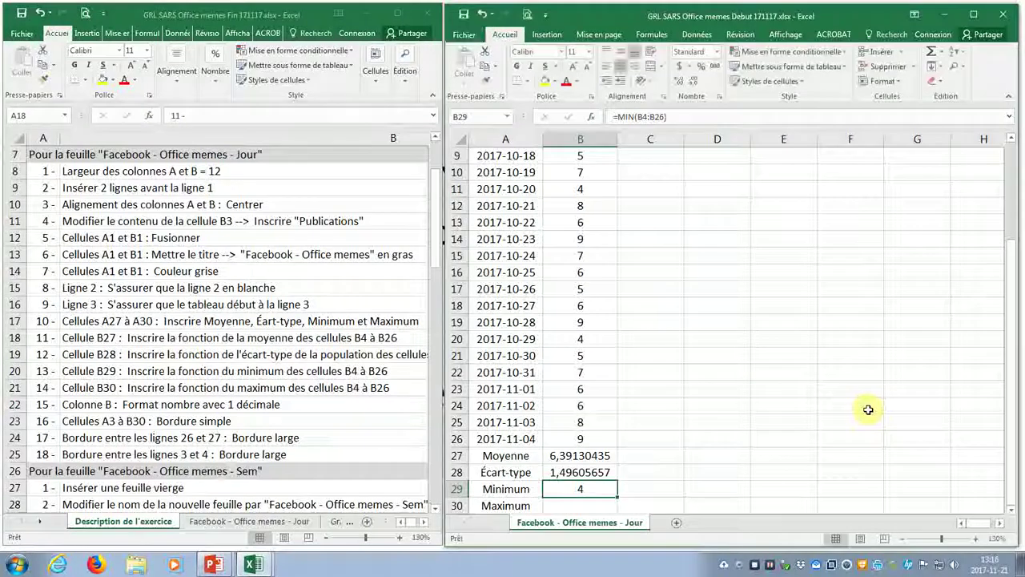
# Insert the MAX function in cell B30 of the daily data sheet with the range B4:B26.
pyautogui.click(591, 117)
pyautogui.click(732, 319)
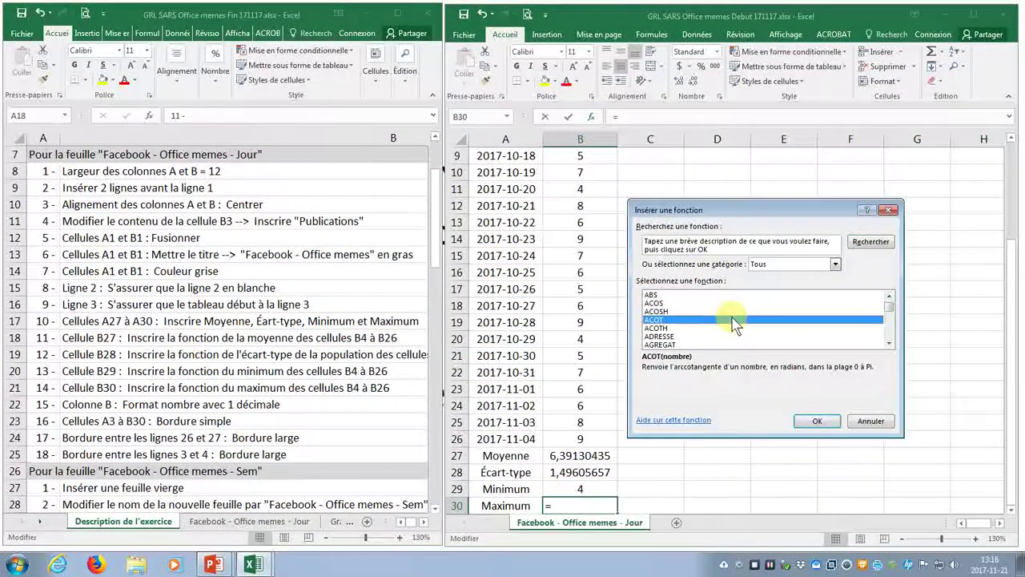
pyautogui.write('max')
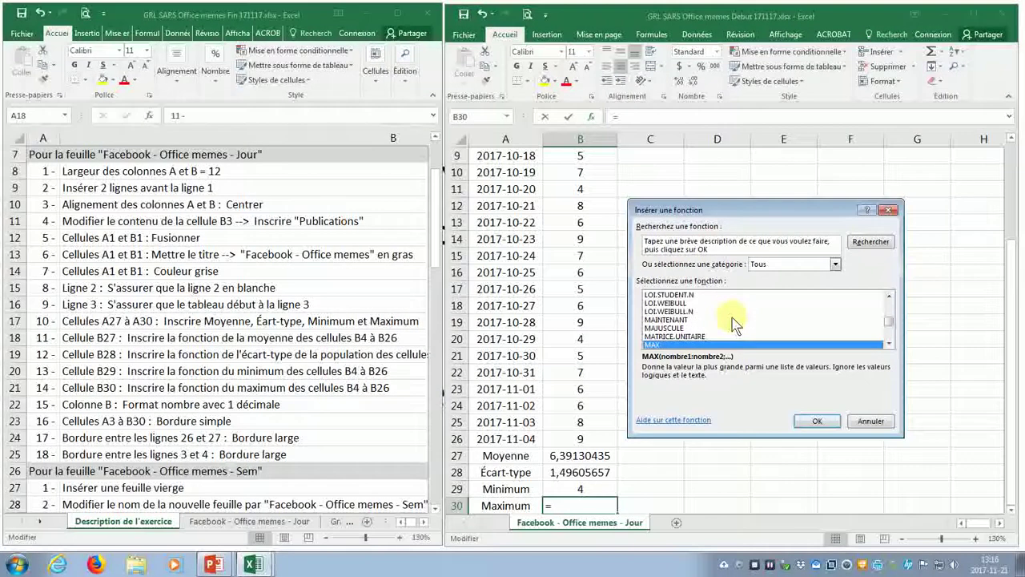
pyautogui.press('Return')
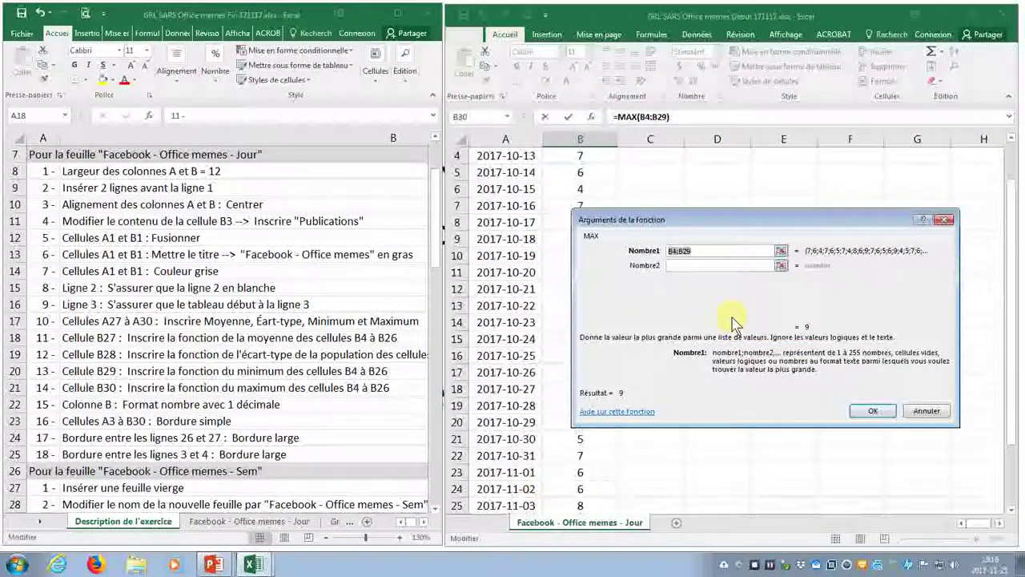
pyautogui.moveTo(560, 155); pyautogui.dragTo(583, 436)
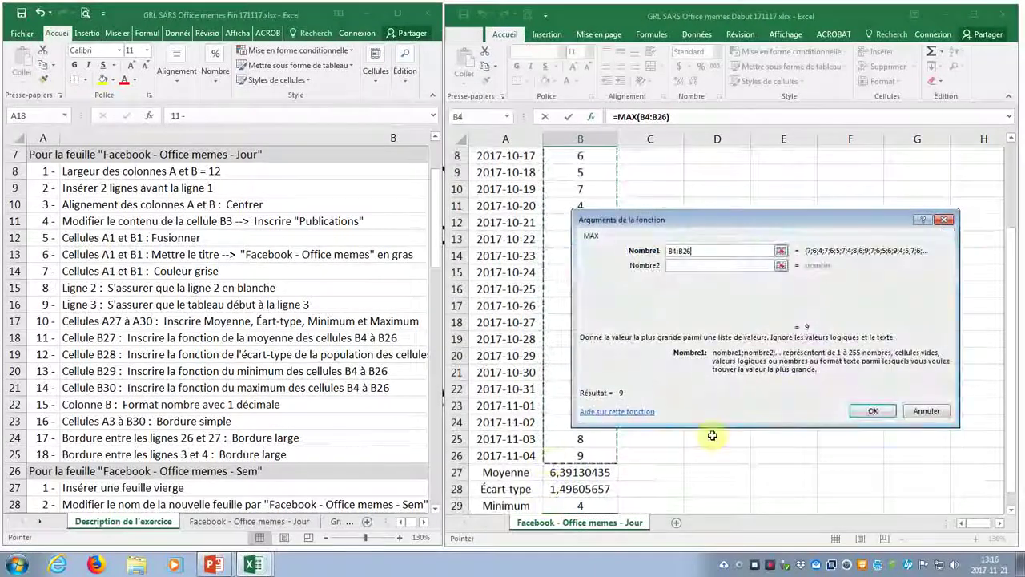
pyautogui.click(870, 410)
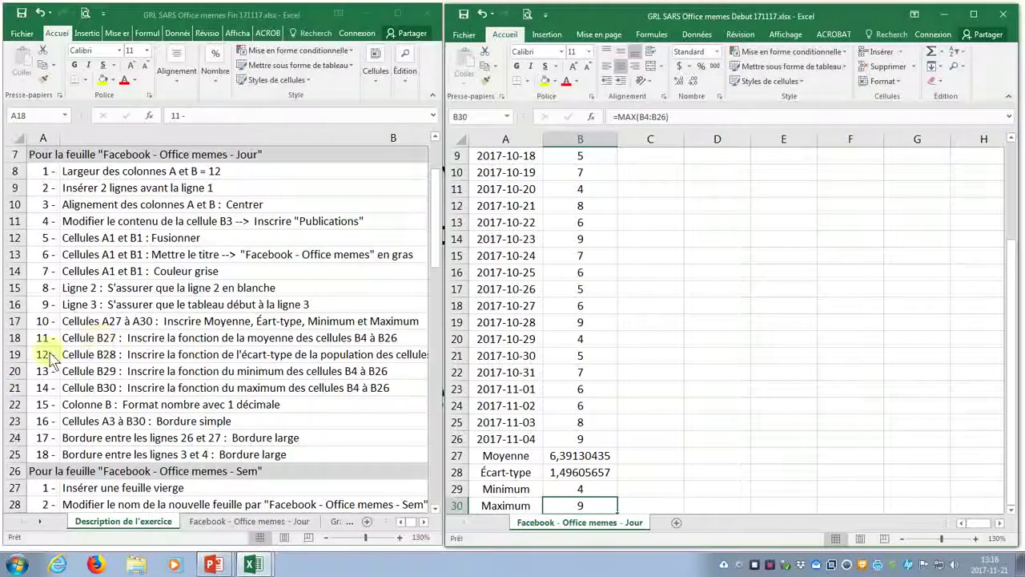
# Following exercise item 15, format column B of the daily data sheet as Nombre with 1 decimal place.
pyautogui.click(36, 388)
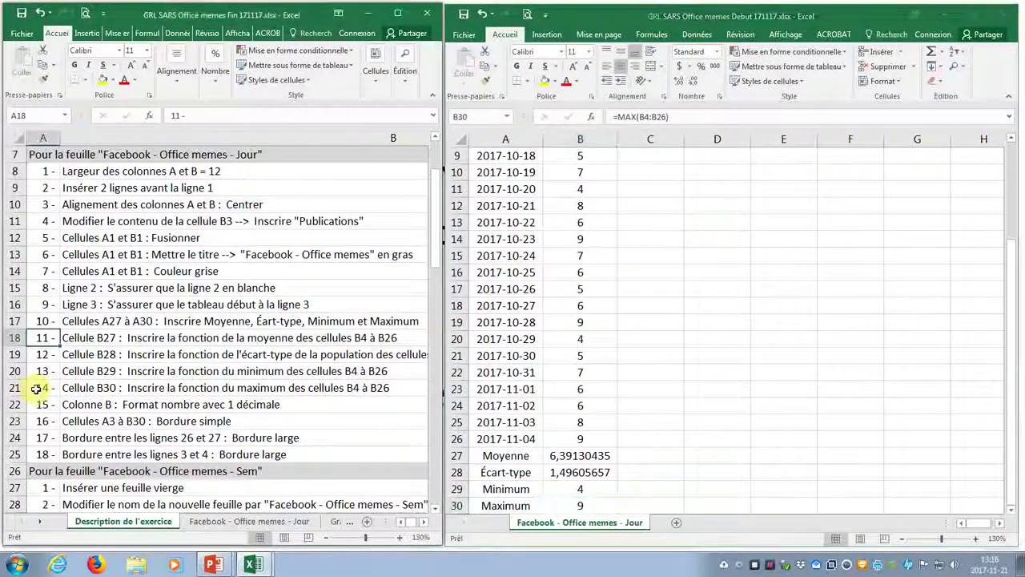
pyautogui.click(38, 389)
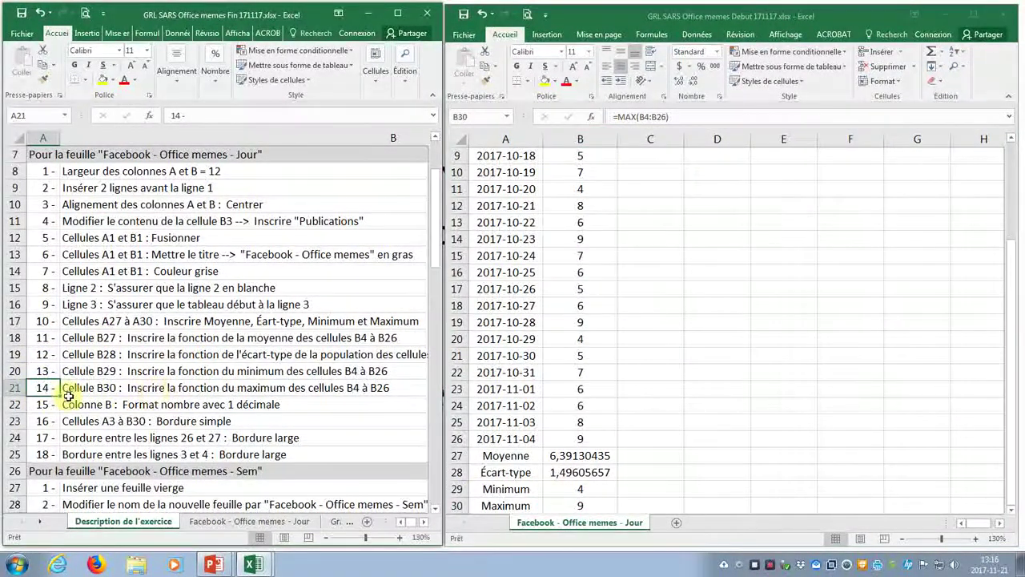
pyautogui.click(44, 405)
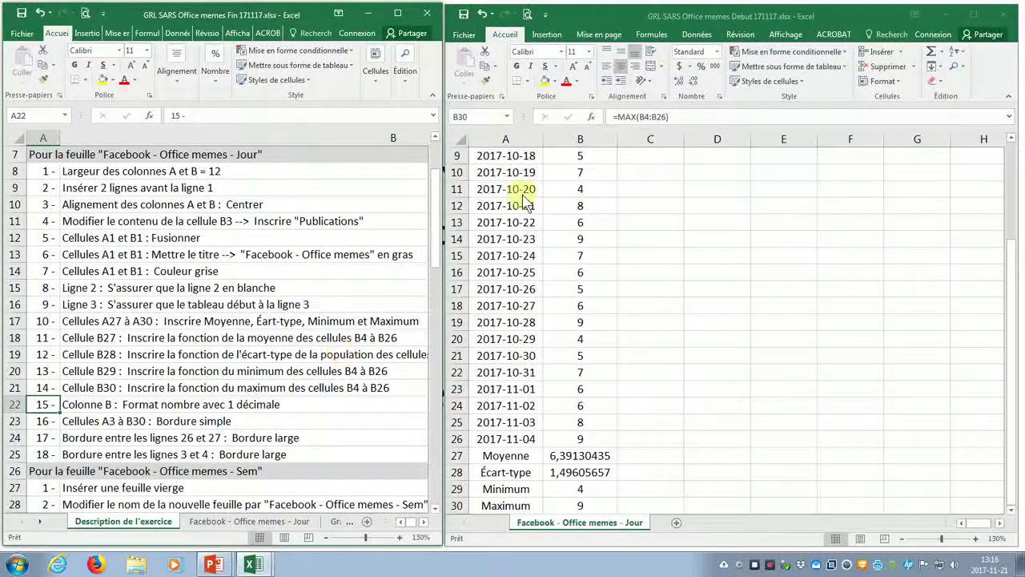
pyautogui.click(576, 143)
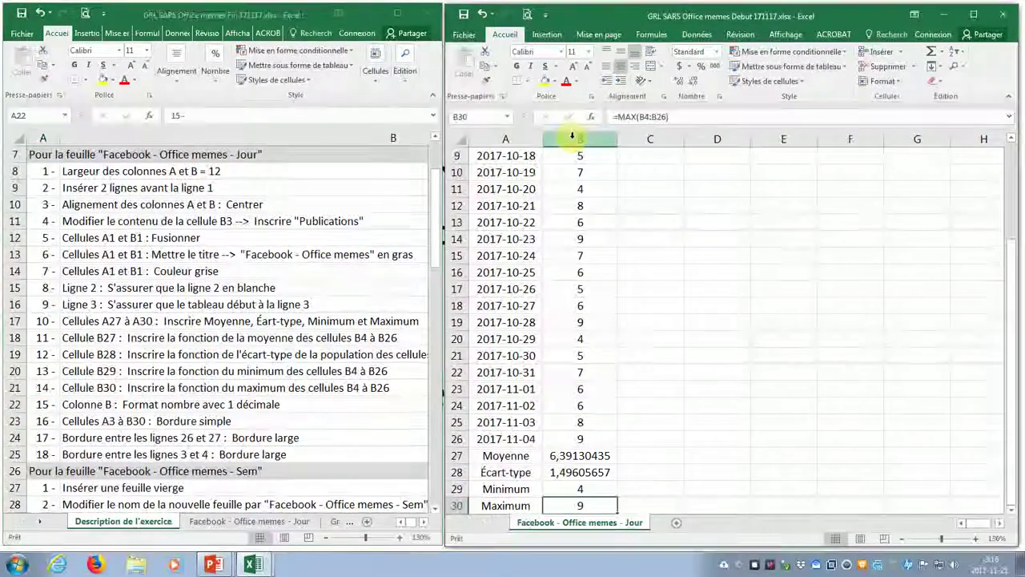
pyautogui.rightClick(577, 201)
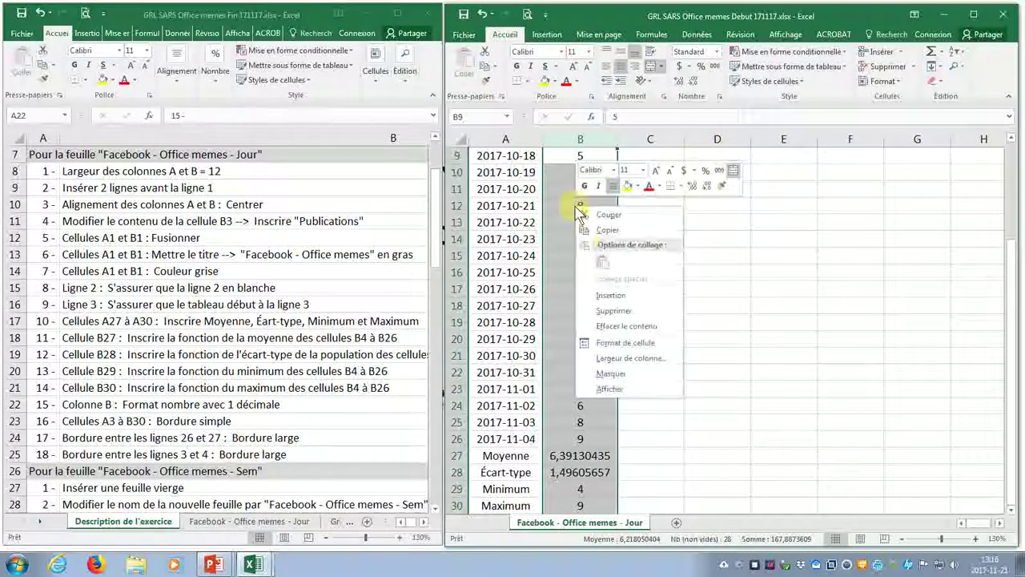
pyautogui.click(625, 343)
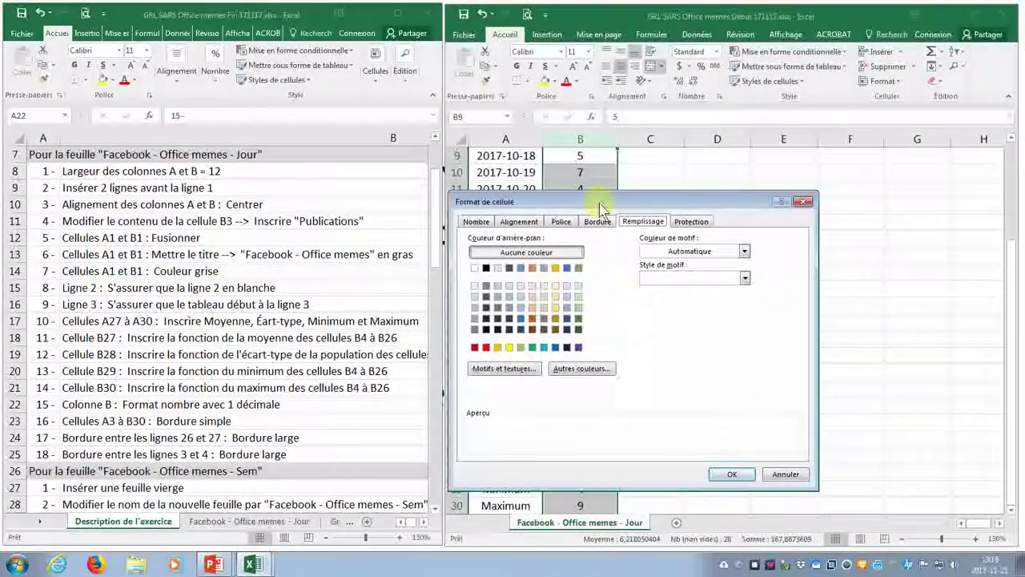
pyautogui.moveTo(599, 202); pyautogui.dragTo(772, 141)
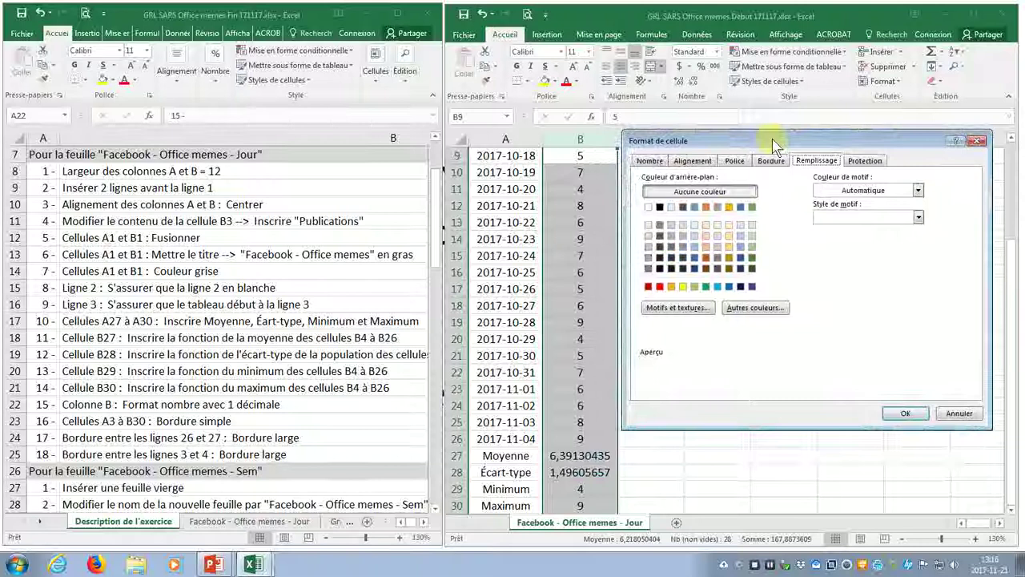
pyautogui.click(648, 161)
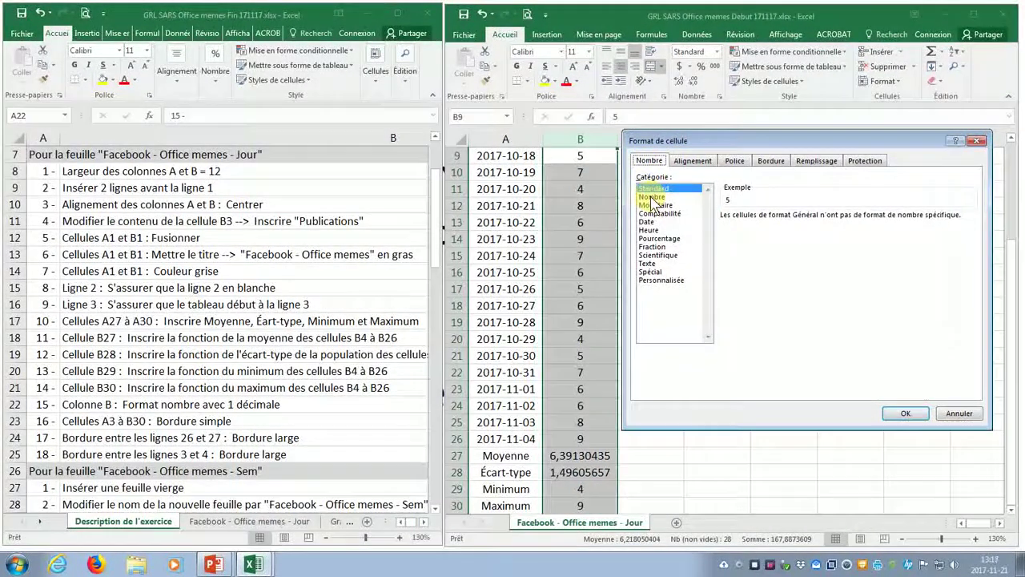
pyautogui.click(651, 198)
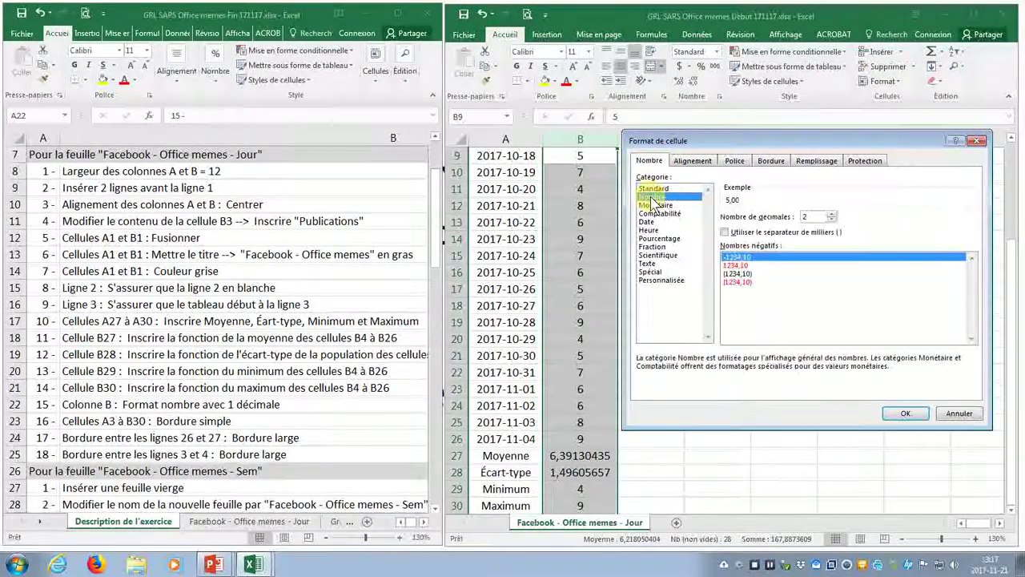
pyautogui.click(832, 220)
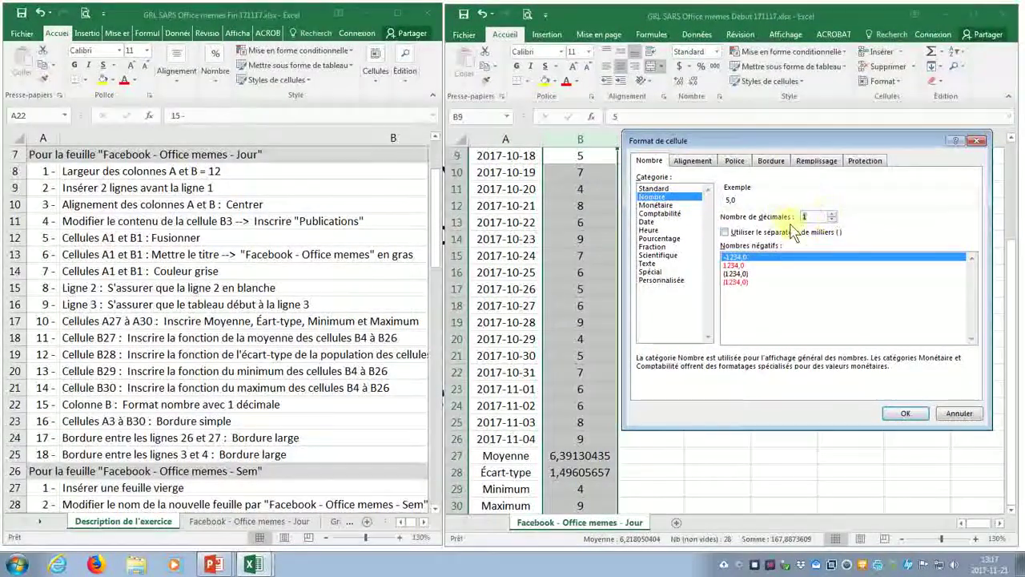
pyautogui.click(905, 413)
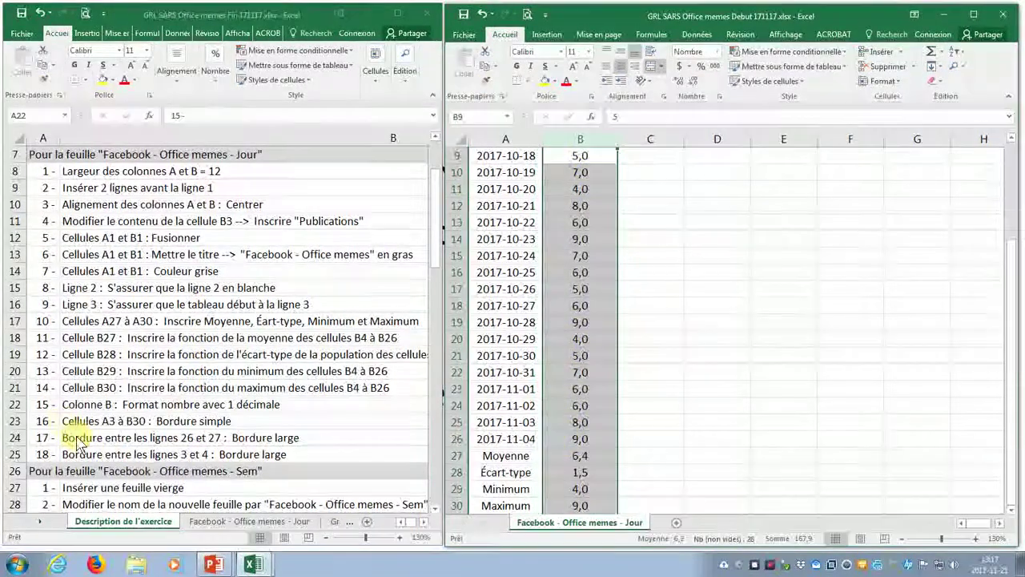
# Following exercise item 16, apply simple outline and inside borders to cells A3 to B30 of the daily data sheet.
pyautogui.click(40, 417)
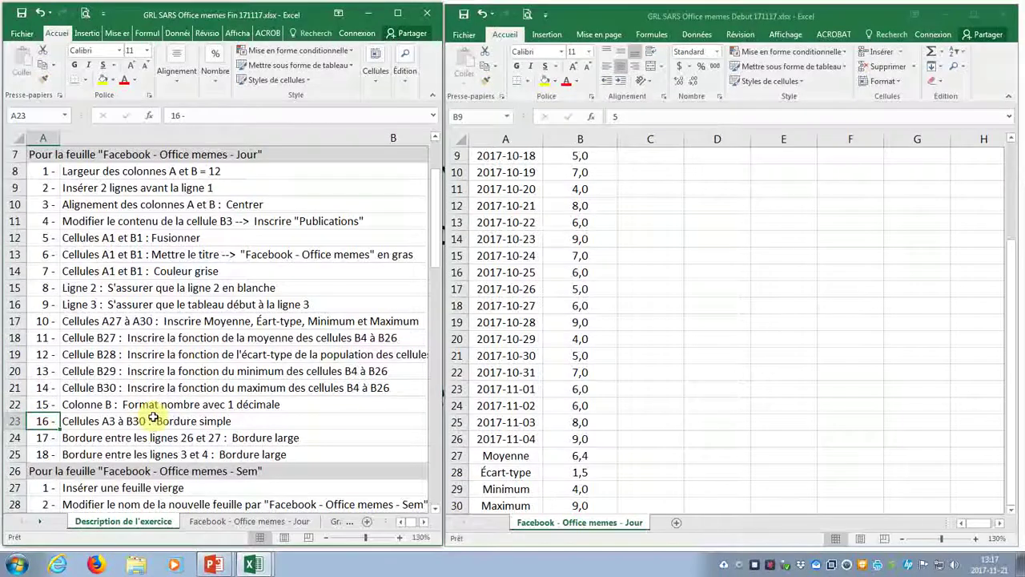
pyautogui.scroll(2, 425, 332)
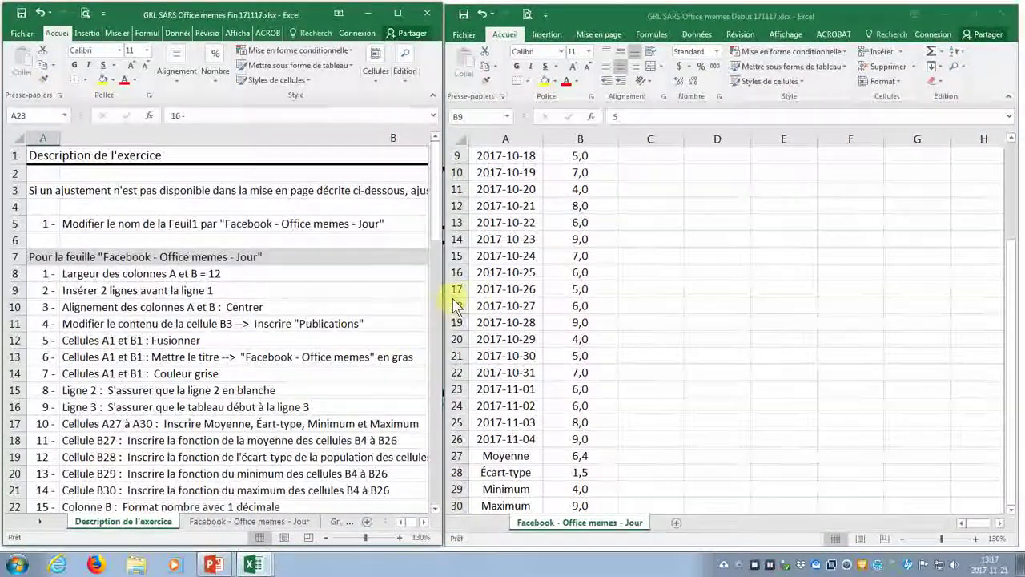
pyautogui.scroll(-5, 451, 312)
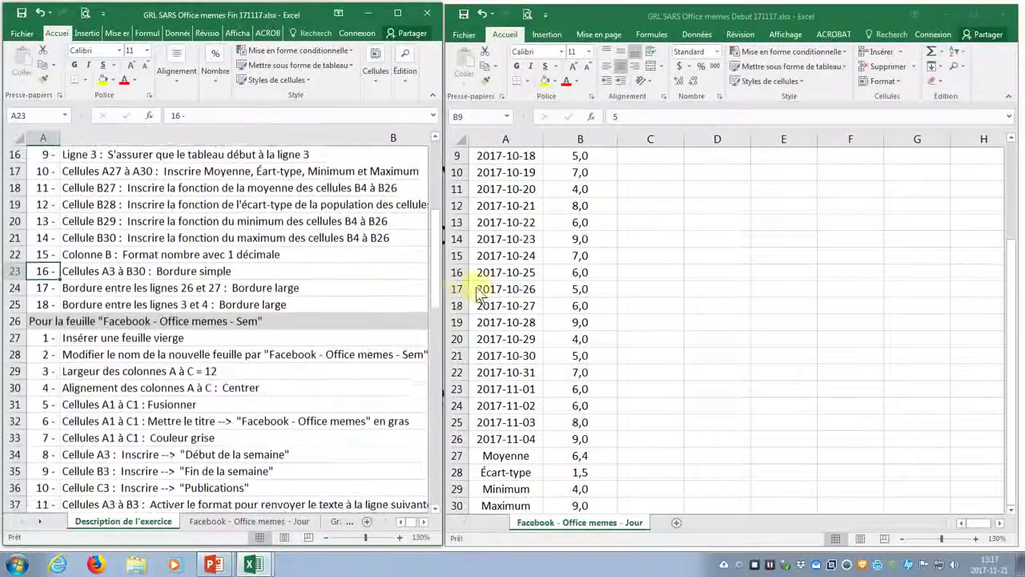
pyautogui.click(522, 293)
pyautogui.scroll(3, 523, 293)
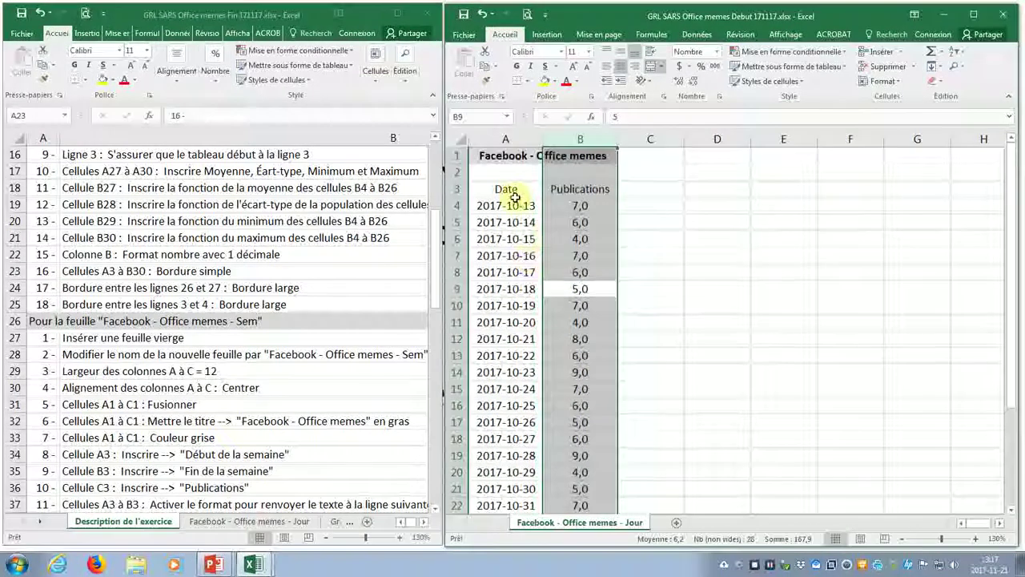
pyautogui.moveTo(522, 197); pyautogui.dragTo(585, 225)
pyautogui.moveTo(585, 393); pyautogui.dragTo(579, 485)
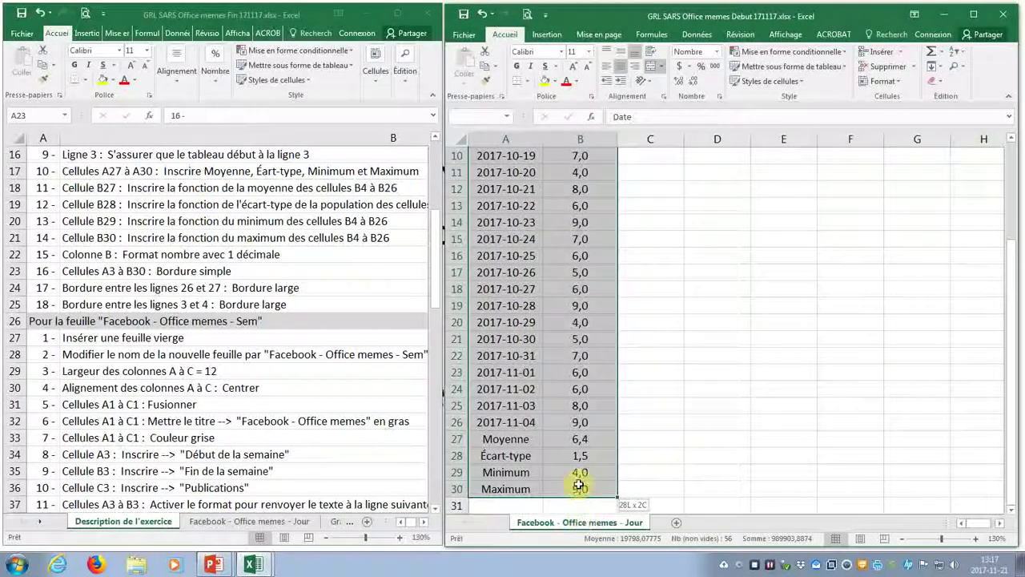
pyautogui.rightClick(558, 335)
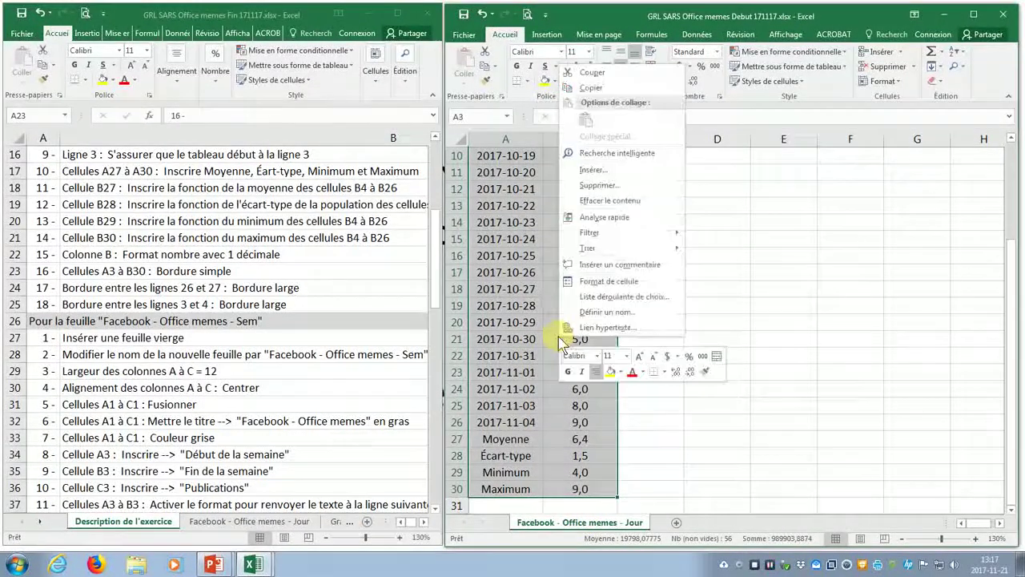
pyautogui.click(599, 292)
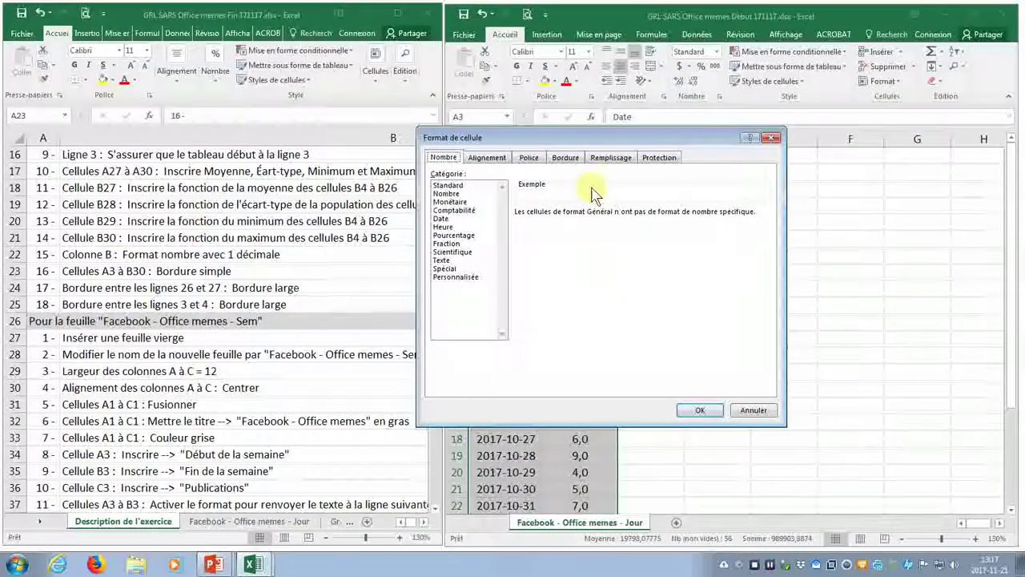
pyautogui.moveTo(597, 142); pyautogui.dragTo(802, 149)
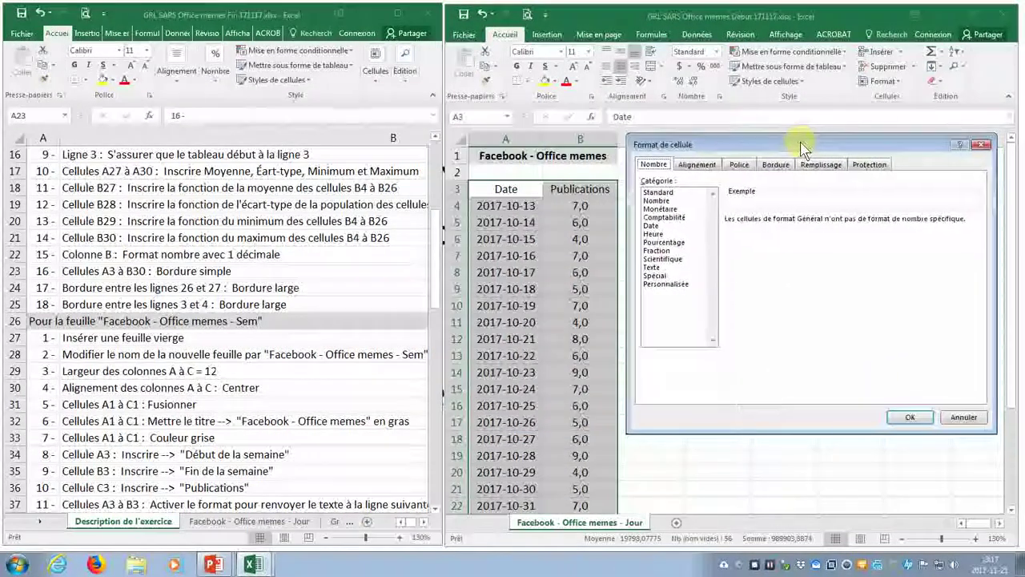
pyautogui.click(778, 164)
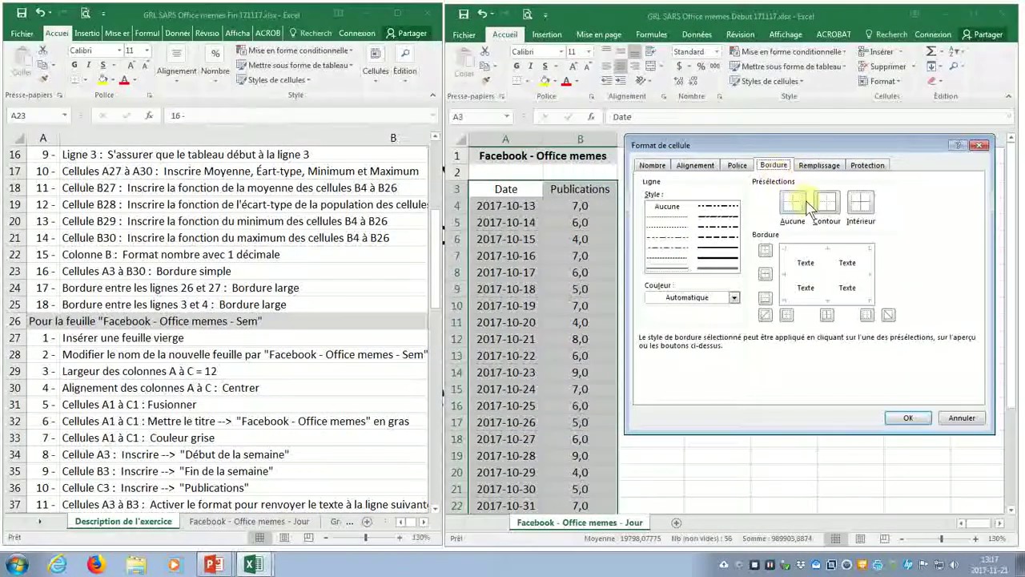
pyautogui.click(826, 202)
pyautogui.click(861, 201)
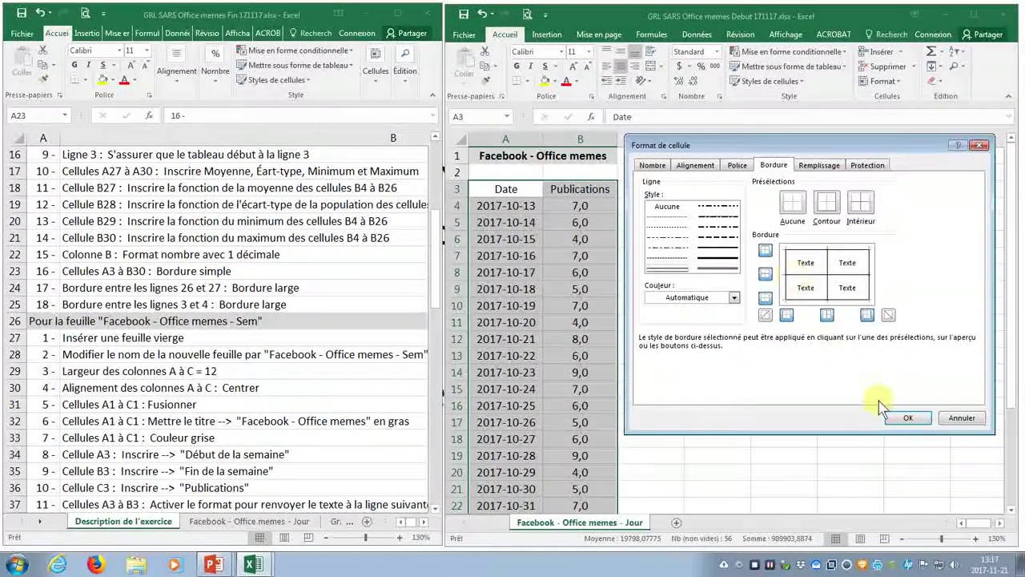
pyautogui.click(908, 418)
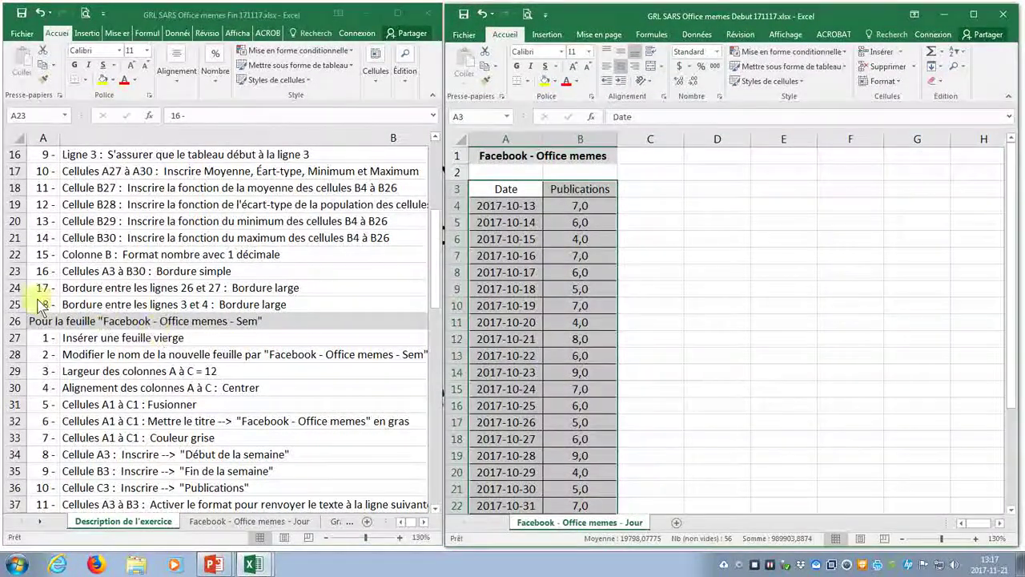
# Following exercise item 17, apply a thick horizontal border between rows 26 and 27 across columns A and B.
pyautogui.click(13, 290)
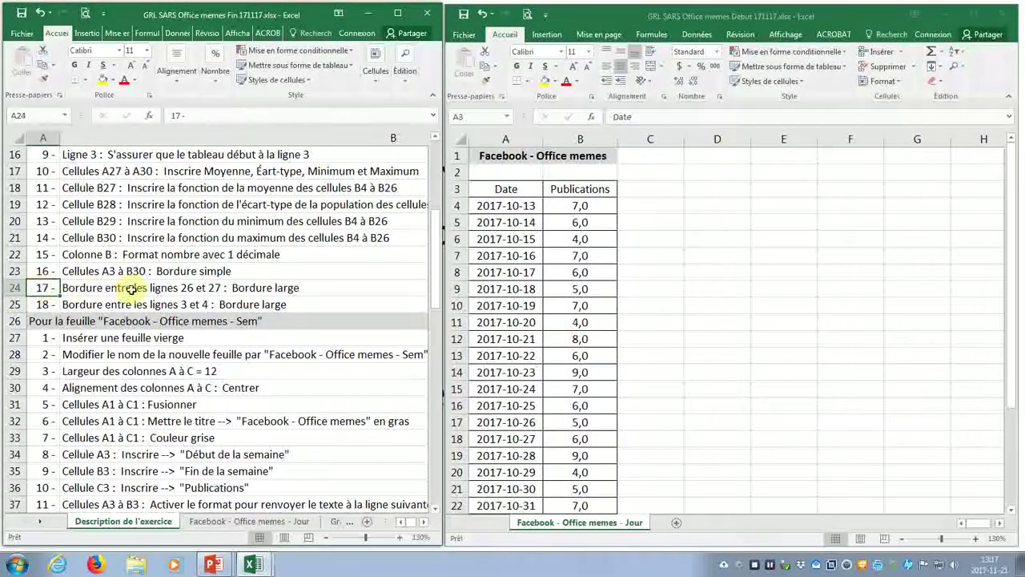
pyautogui.click(481, 341)
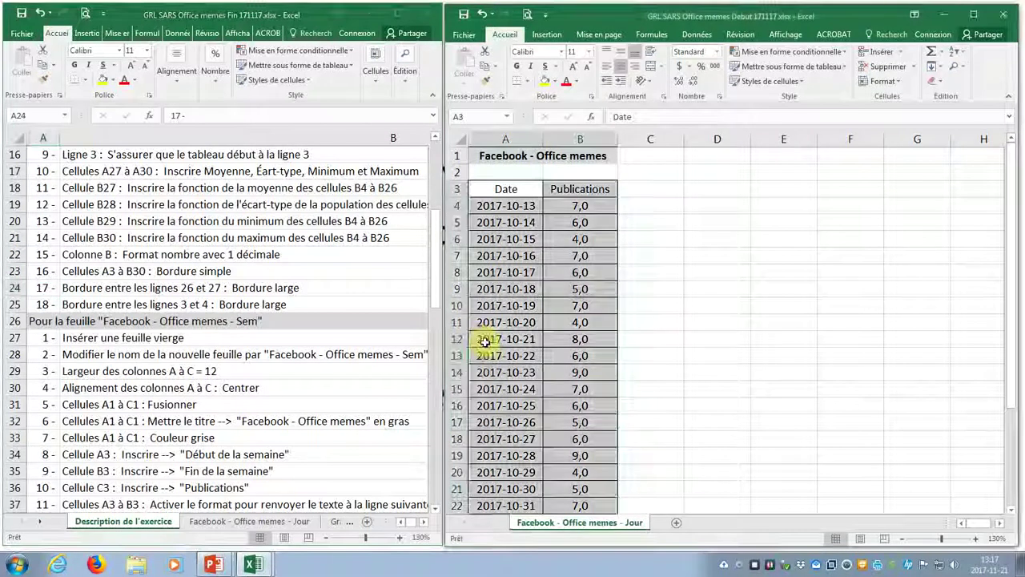
pyautogui.scroll(-5, 481, 340)
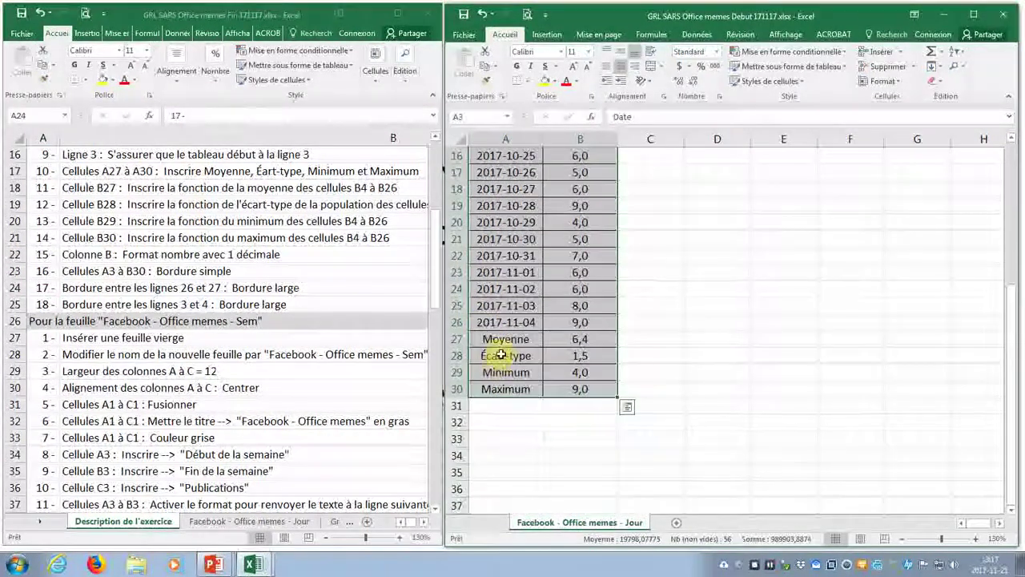
pyautogui.moveTo(480, 323); pyautogui.dragTo(568, 338)
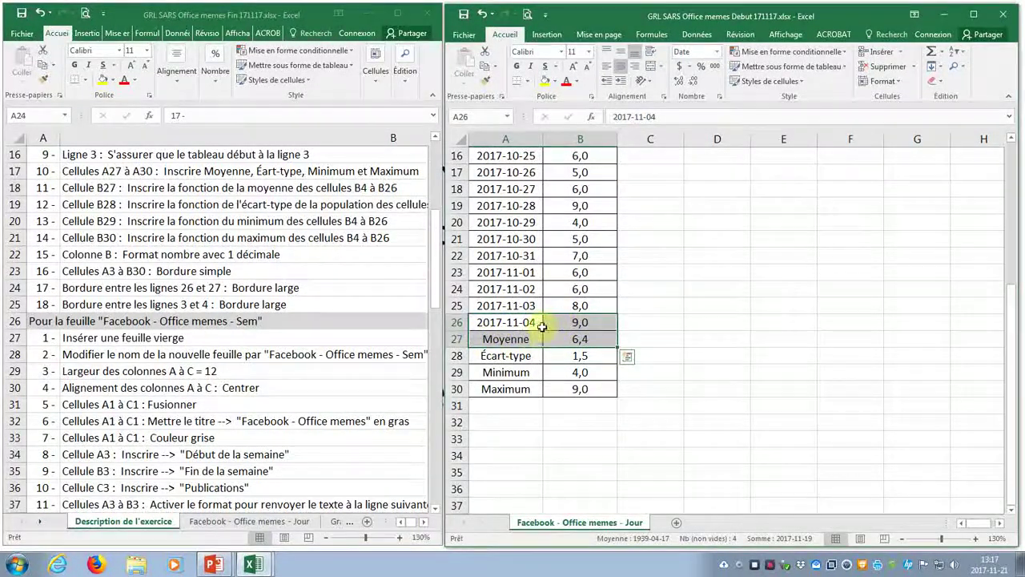
pyautogui.rightClick(519, 321)
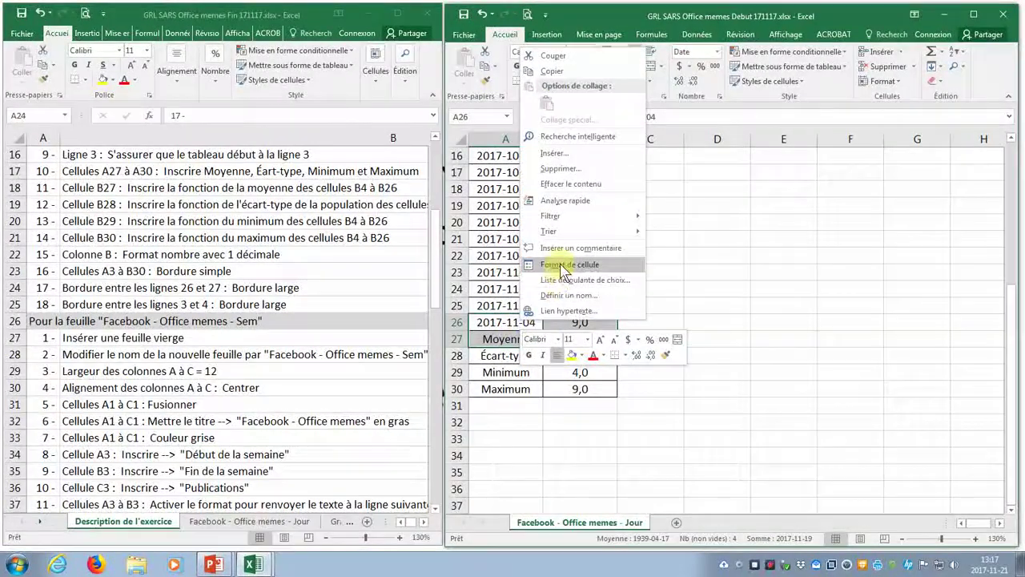
pyautogui.click(561, 259)
pyautogui.moveTo(523, 120); pyautogui.dragTo(772, 134)
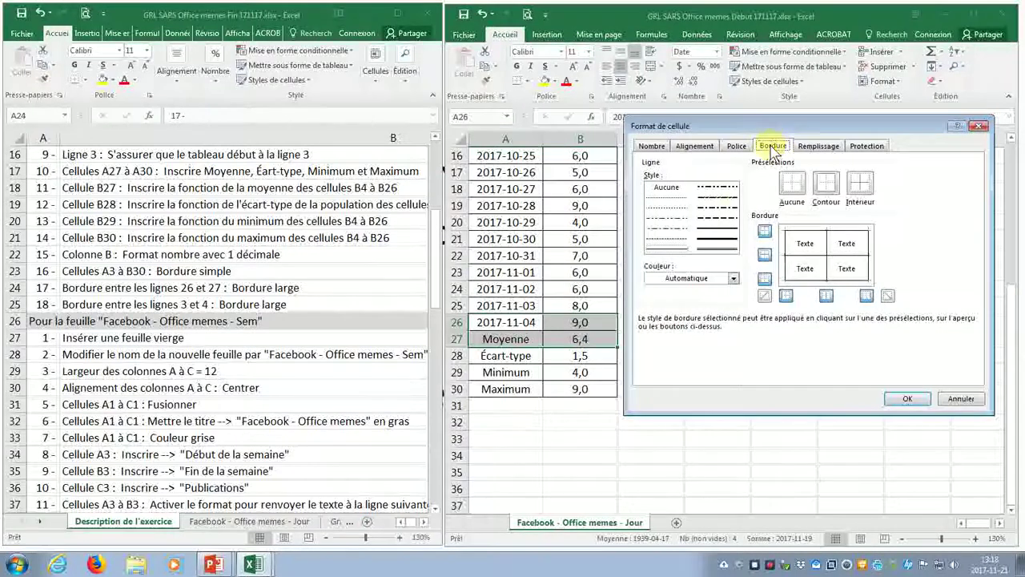
pyautogui.click(723, 239)
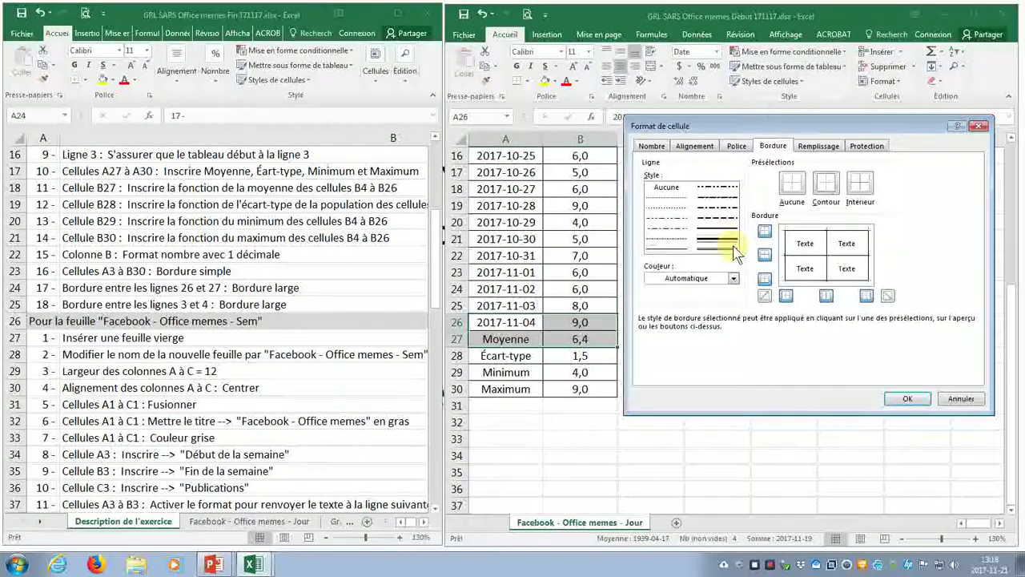
pyautogui.click(764, 254)
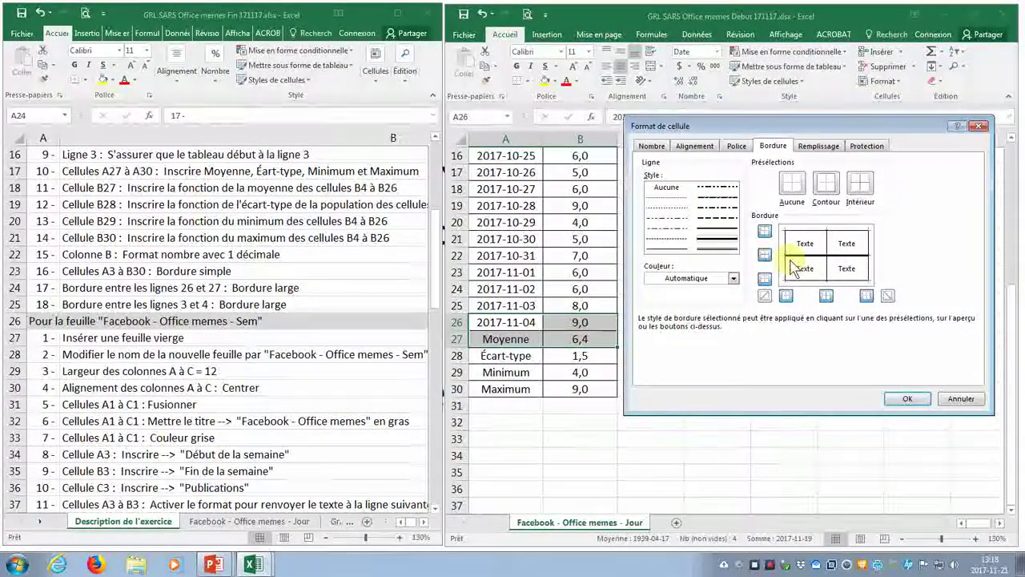
pyautogui.click(843, 256)
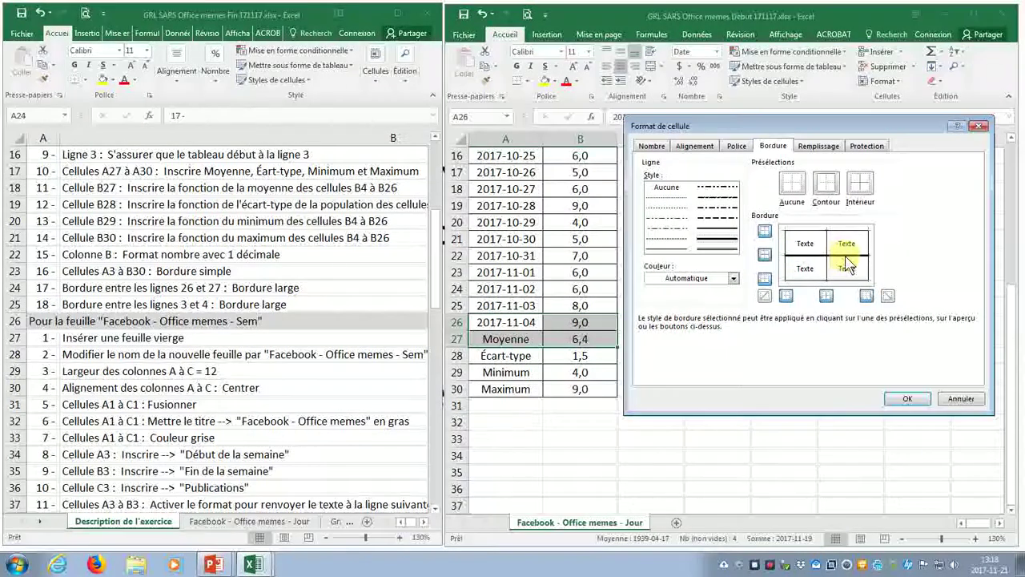
pyautogui.click(903, 399)
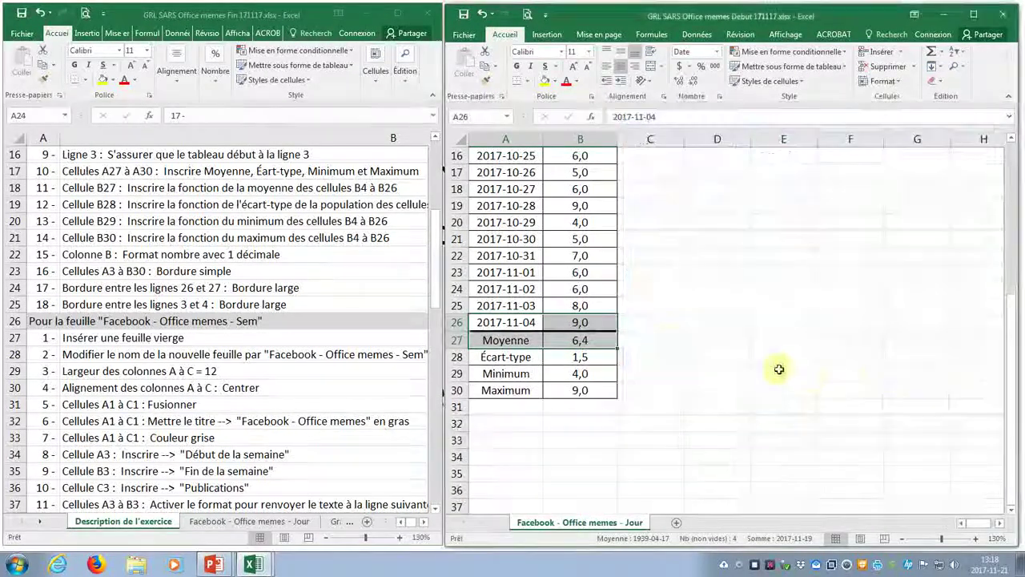
pyautogui.click(668, 340)
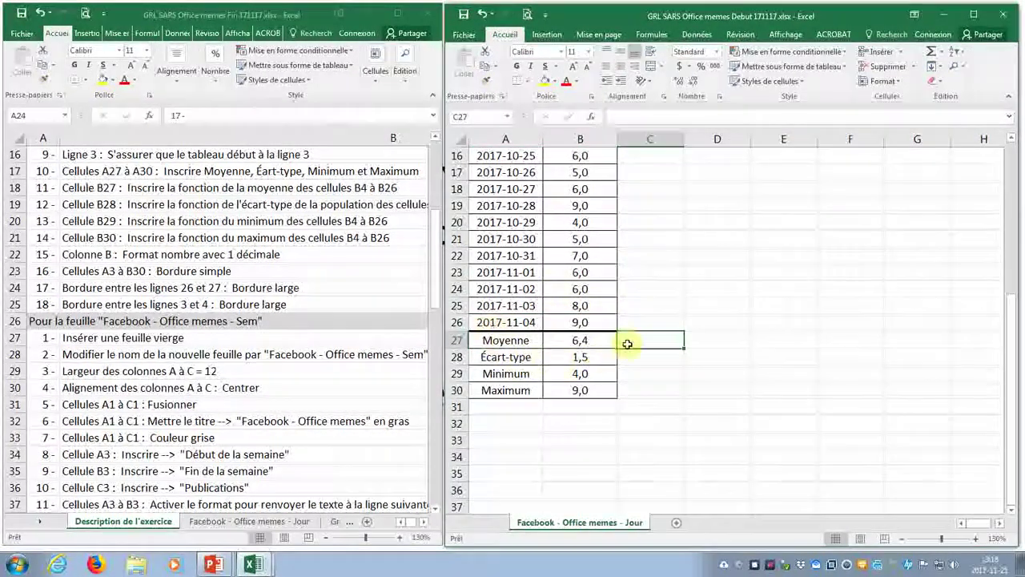
# Following exercise item 18, apply a thick horizontal border between rows 3 and 4 across columns A and B of the daily data sheet.
pyautogui.scroll(5, 641, 321)
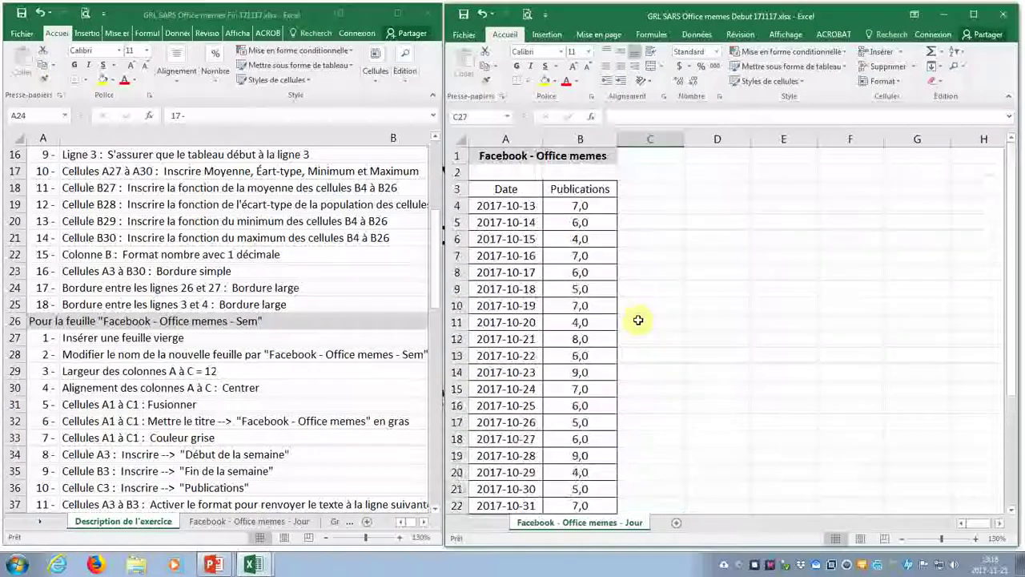
pyautogui.moveTo(522, 197); pyautogui.dragTo(579, 193)
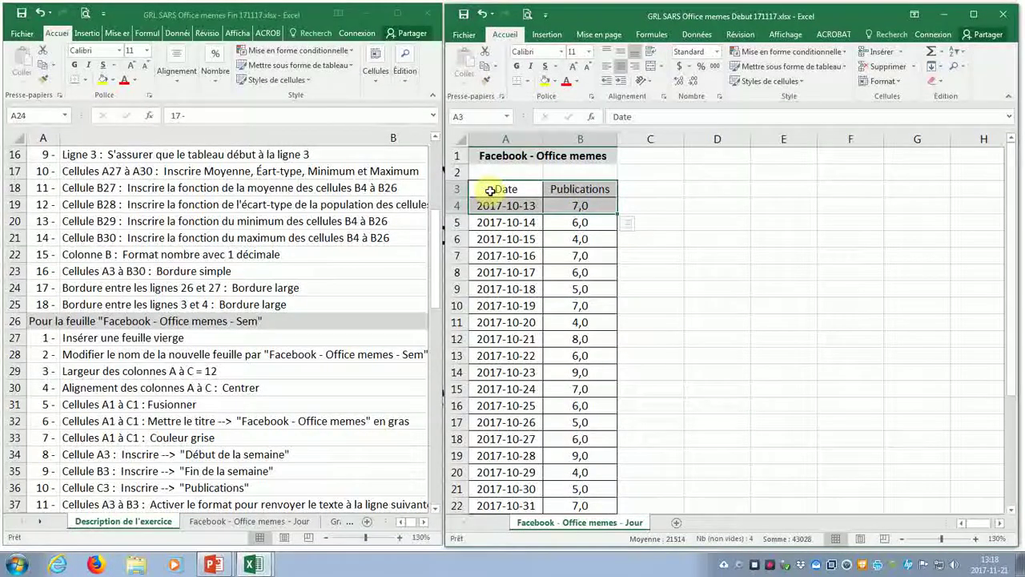
pyautogui.rightClick(558, 189)
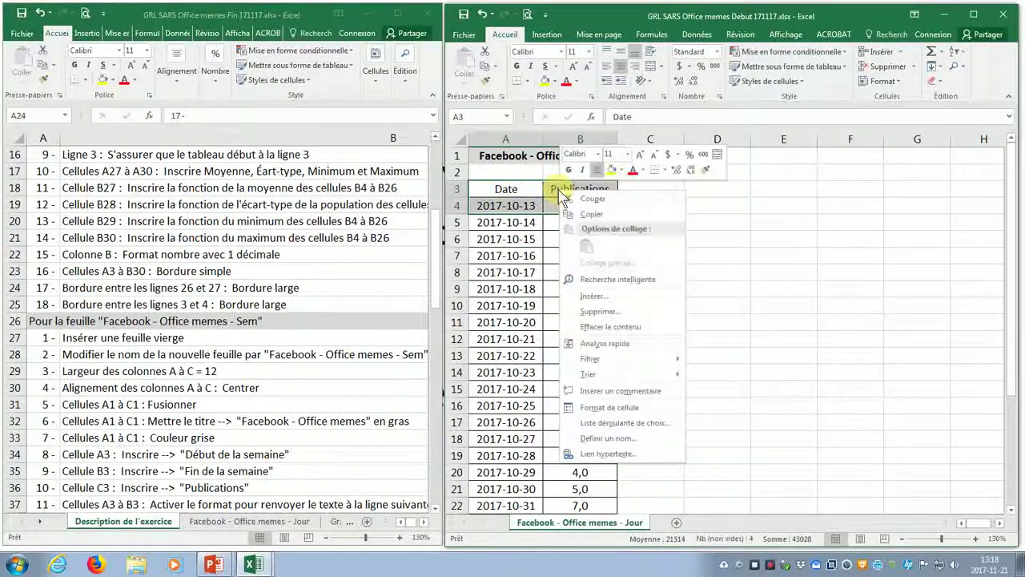
pyautogui.click(598, 408)
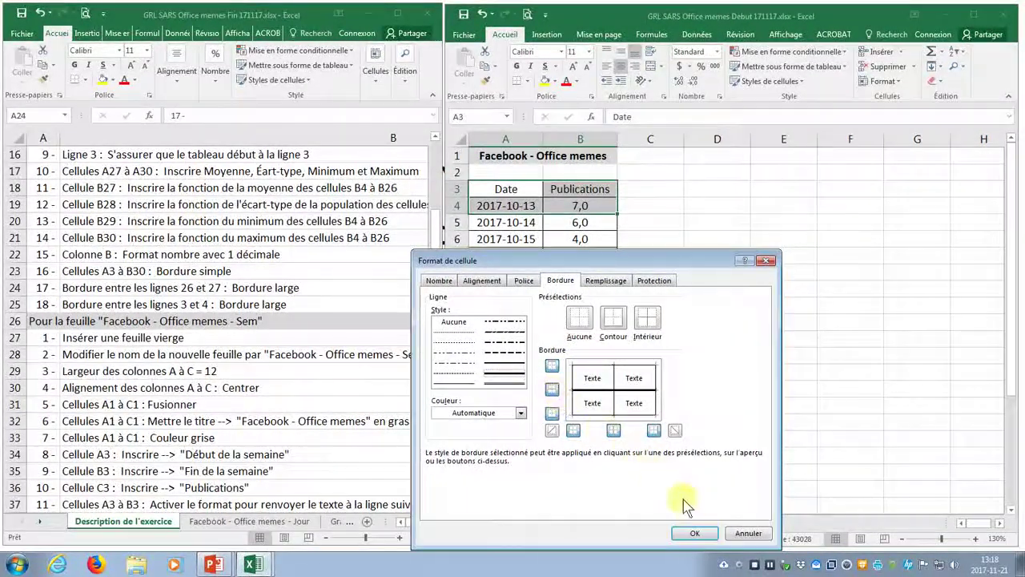
pyautogui.click(695, 533)
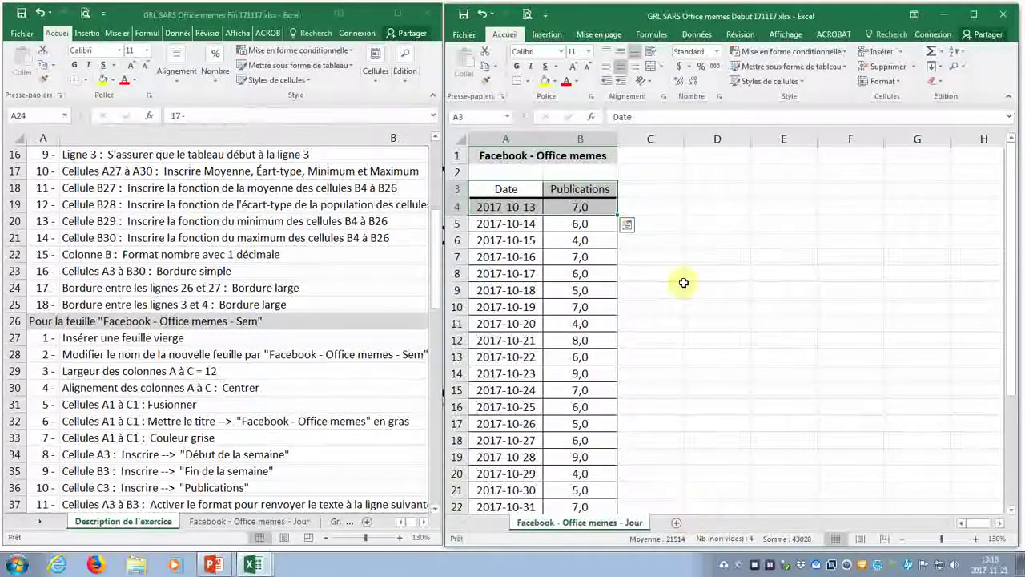
pyautogui.click(676, 255)
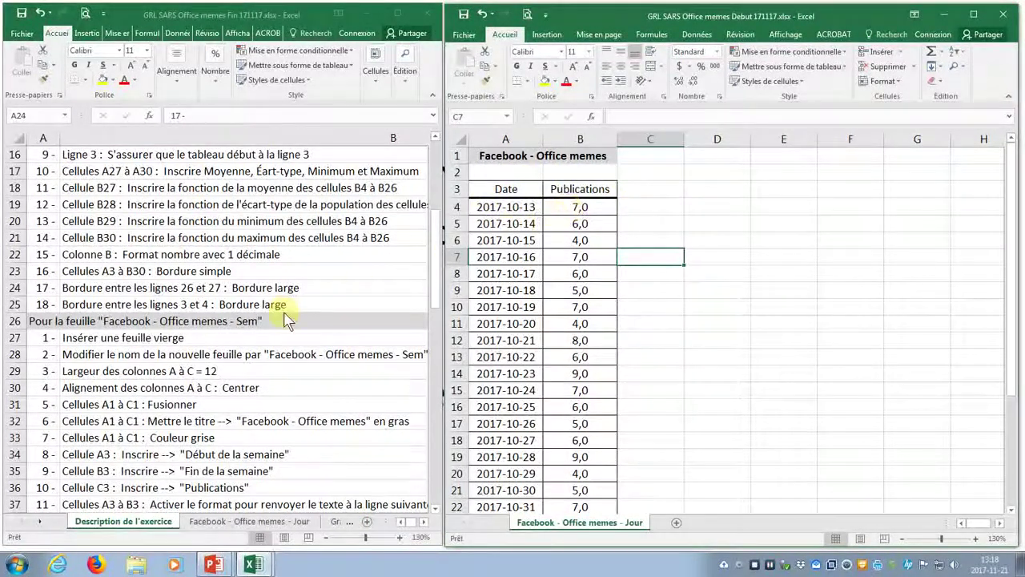
pyautogui.click(40, 307)
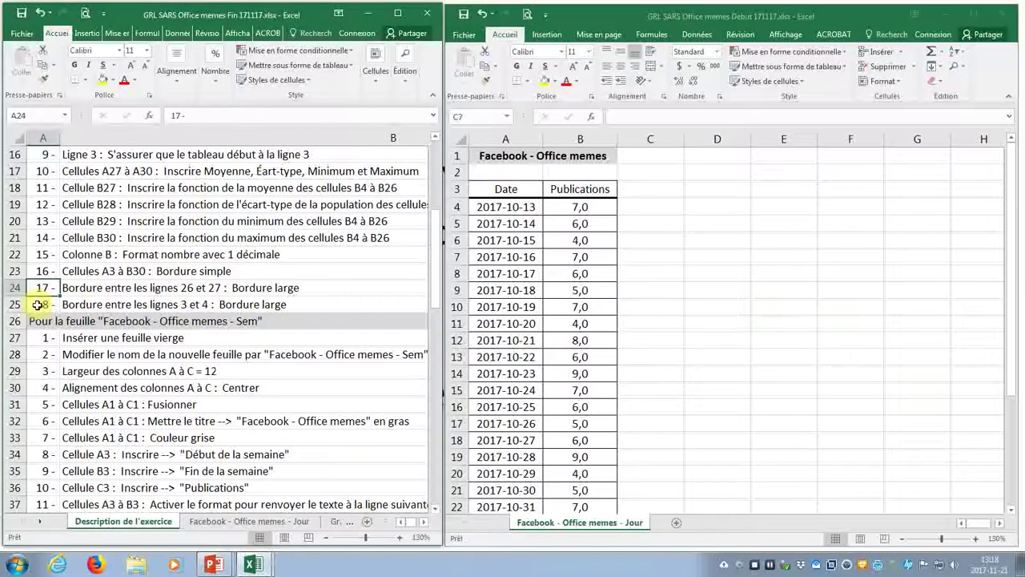
pyautogui.click(581, 522)
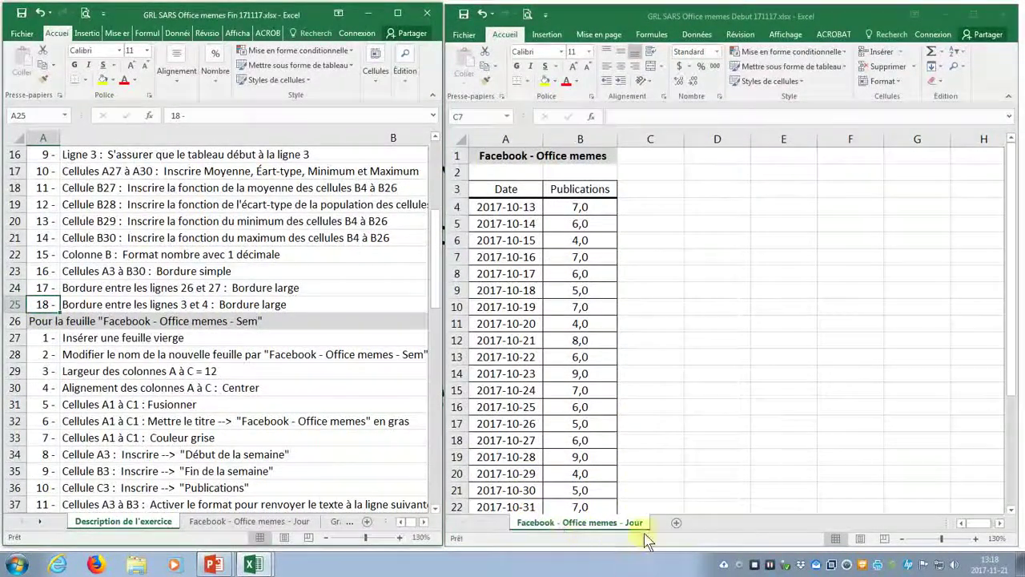
# Following item 1 of the weekly sheet section, insert a blank worksheet after the daily data sheet.
pyautogui.click(36, 323)
pyautogui.click(39, 337)
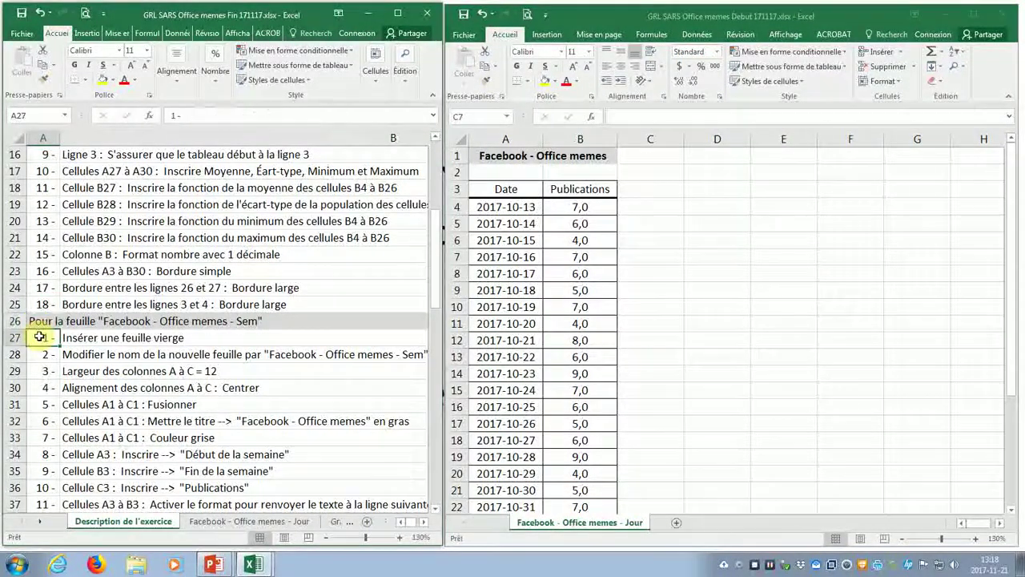
pyautogui.click(682, 455)
pyautogui.click(686, 456)
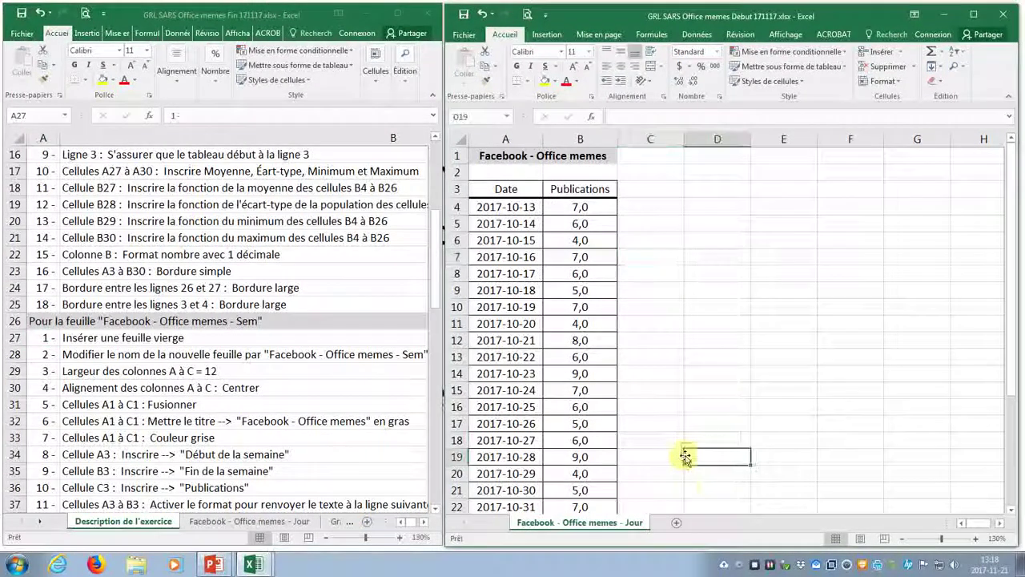
pyautogui.click(676, 522)
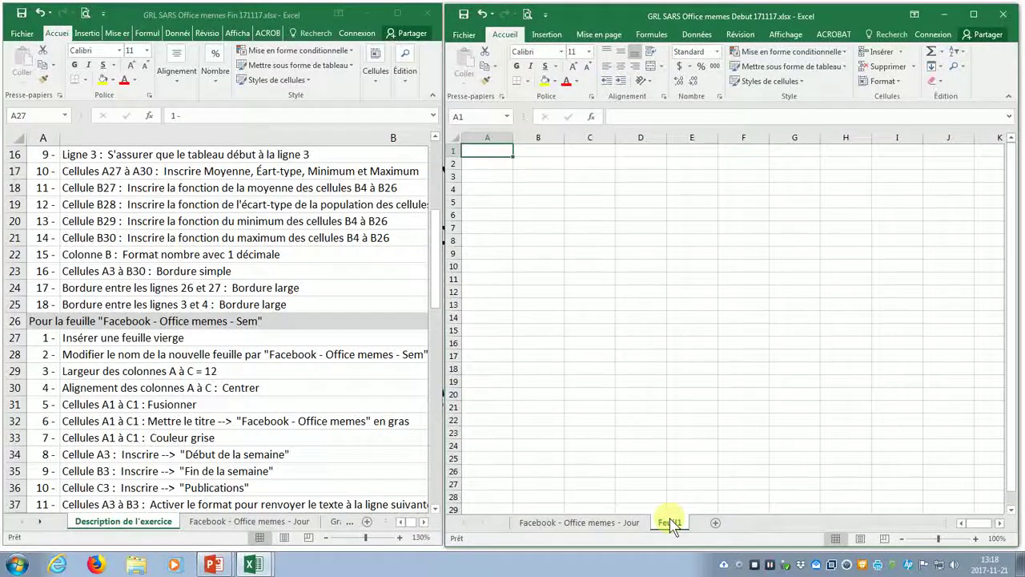
# Rename the new blank sheet as "Facebook - Office memes - Sem".
pyautogui.doubleClick(669, 523)
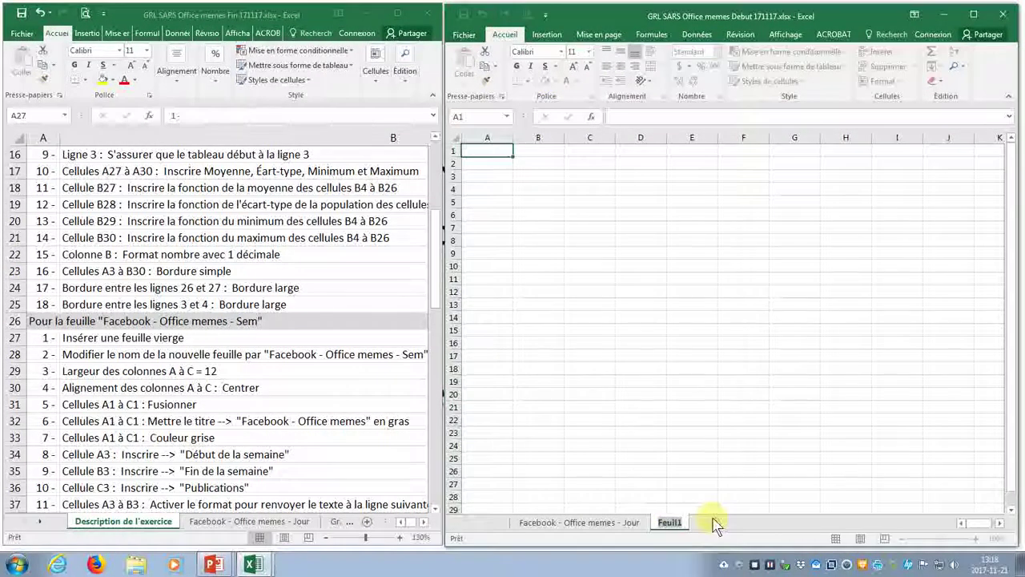
pyautogui.write('Facebook')
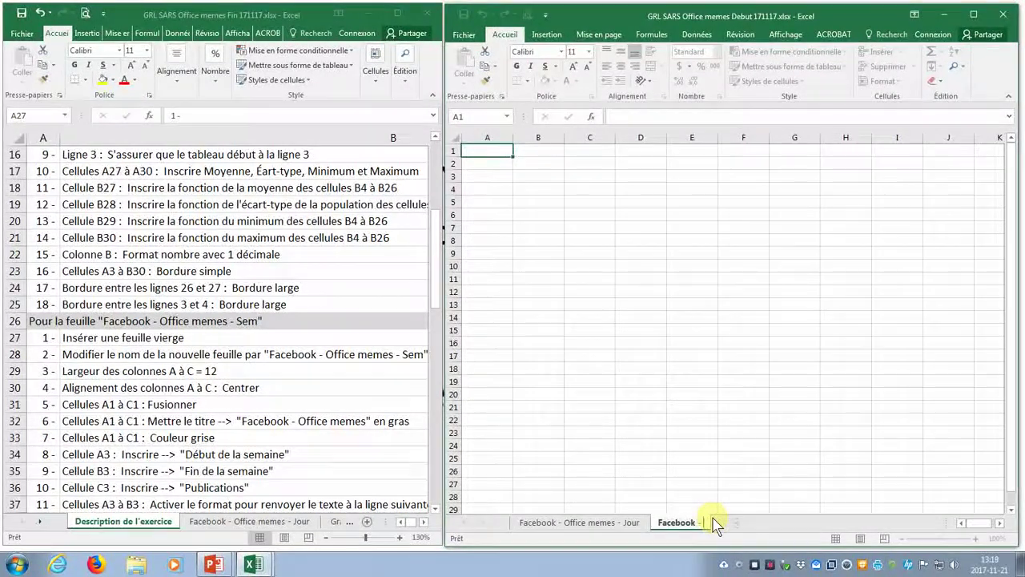
pyautogui.write(' - Office me')
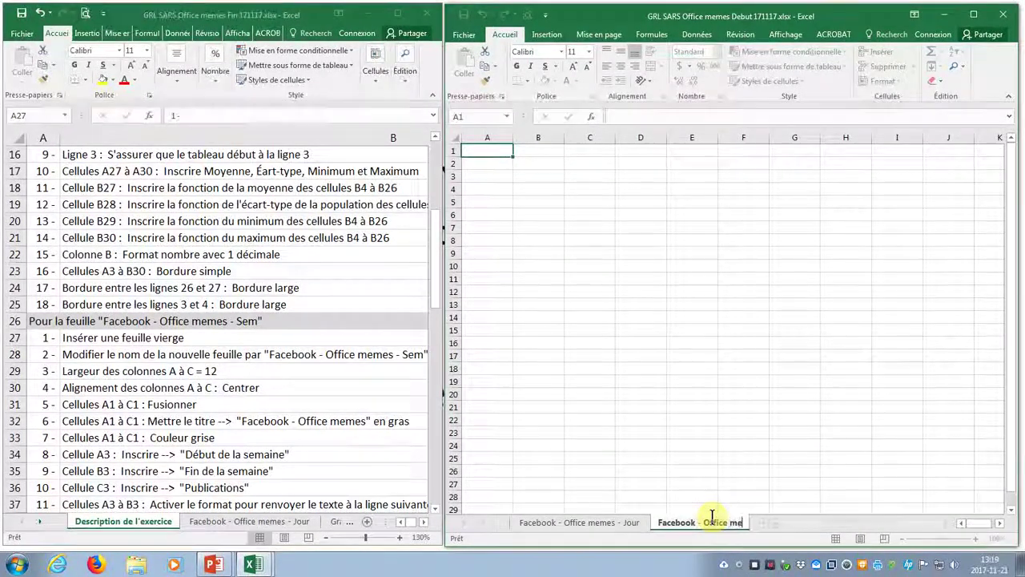
pyautogui.write('mes - Sem')
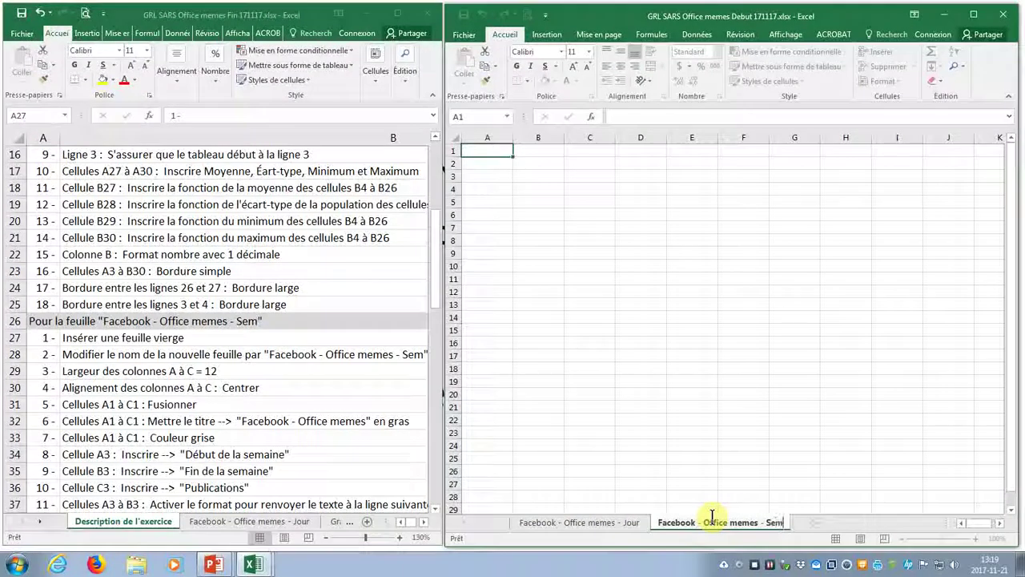
pyautogui.press('Return')
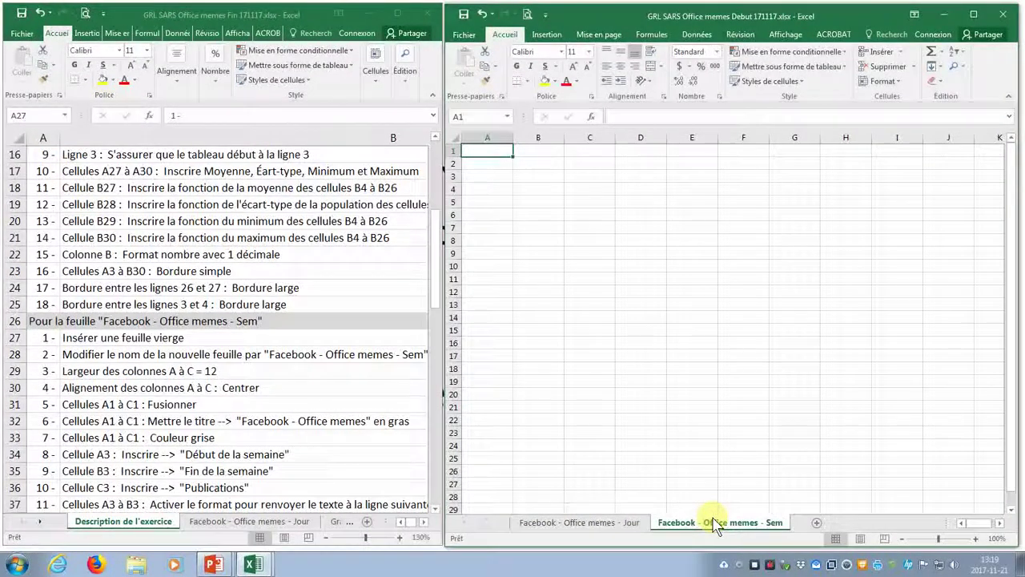
# Following item 3 of the weekly sheet section, set the width of columns A to C to 12.
pyautogui.click(48, 372)
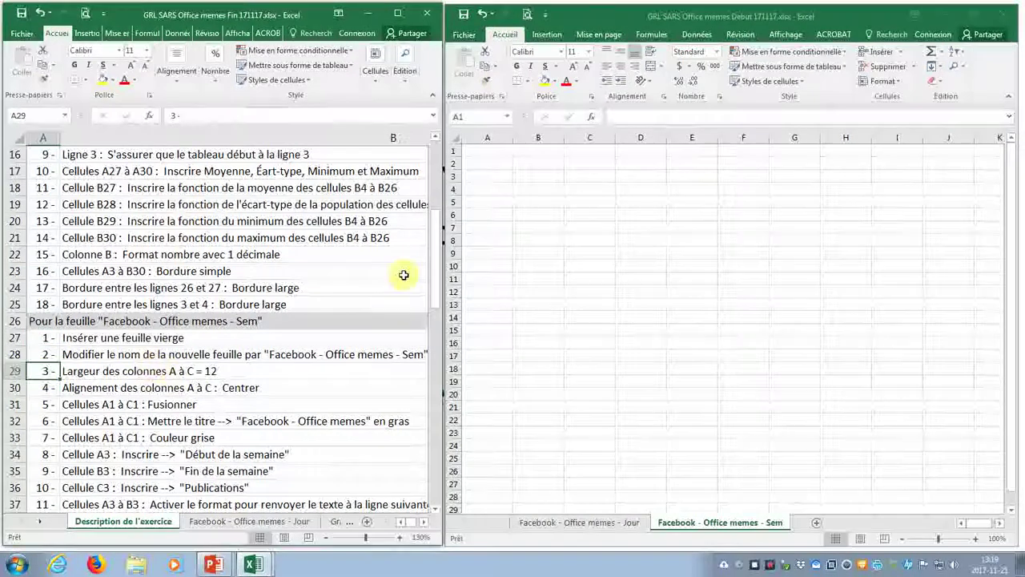
pyautogui.click(478, 135)
pyautogui.moveTo(478, 134); pyautogui.dragTo(592, 133)
pyautogui.rightClick(575, 139)
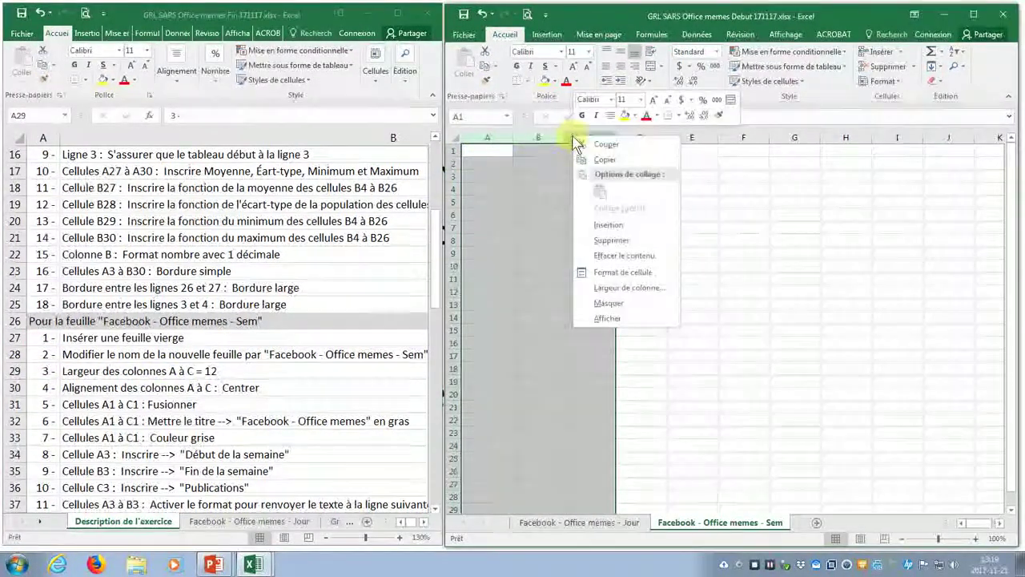
pyautogui.click(612, 288)
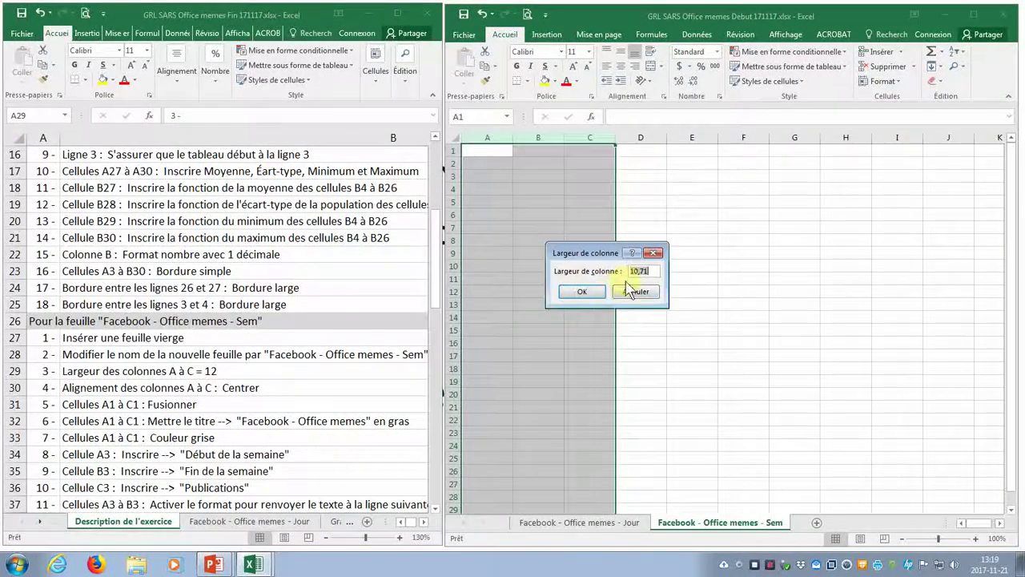
pyautogui.press('Return')
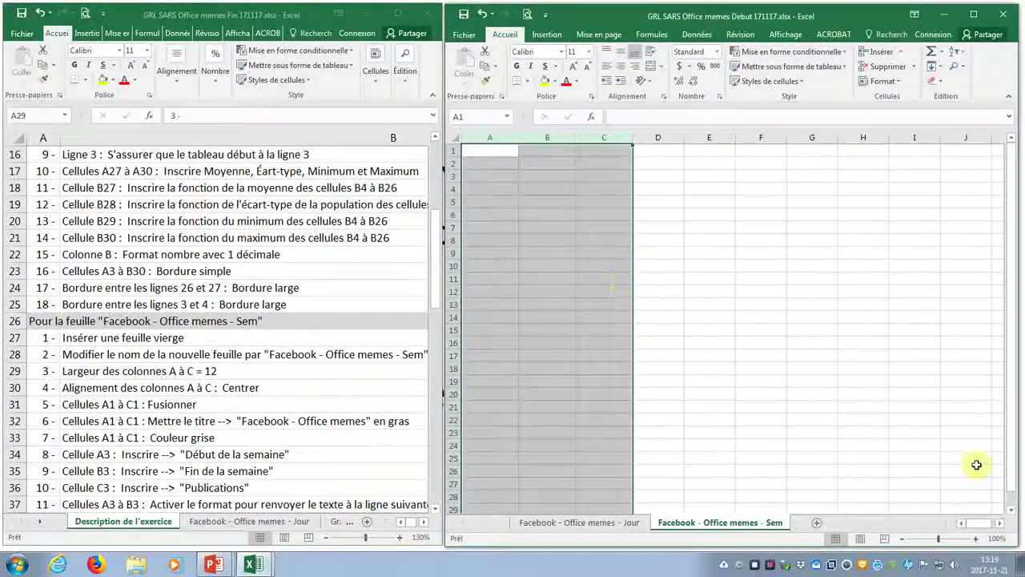
pyautogui.scroll(4, 979, 544)
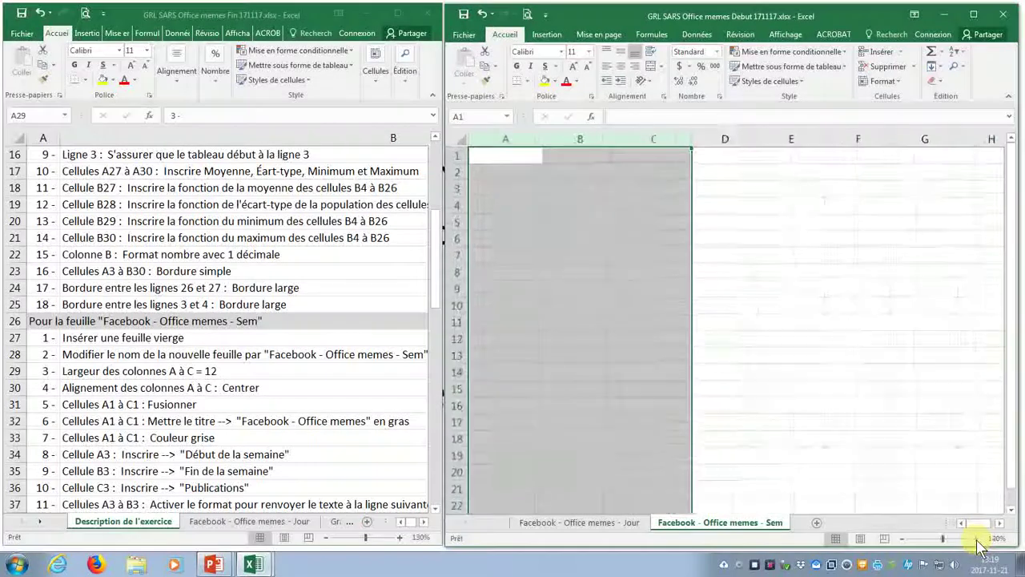
pyautogui.scroll(1, 979, 544)
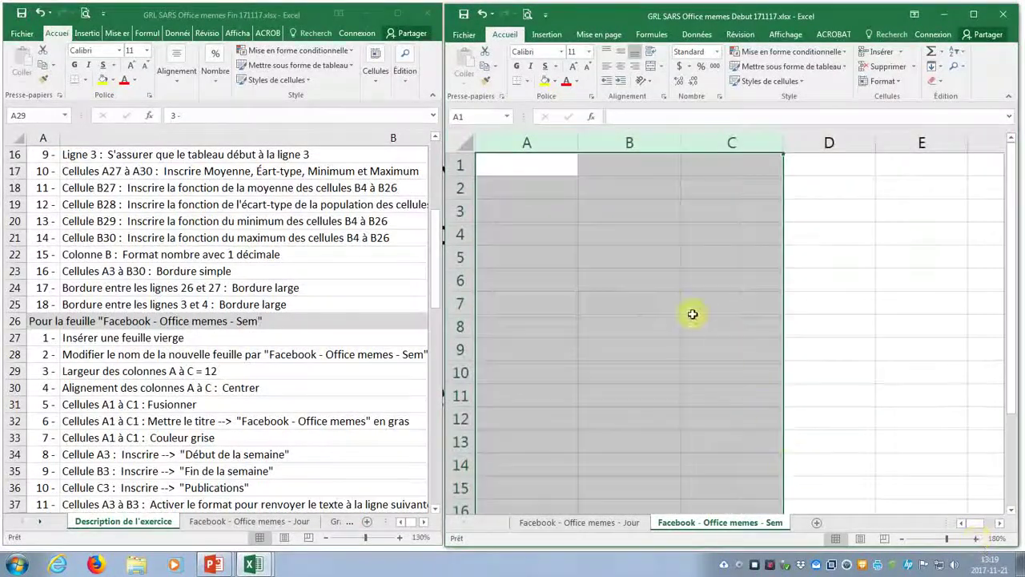
pyautogui.click(531, 187)
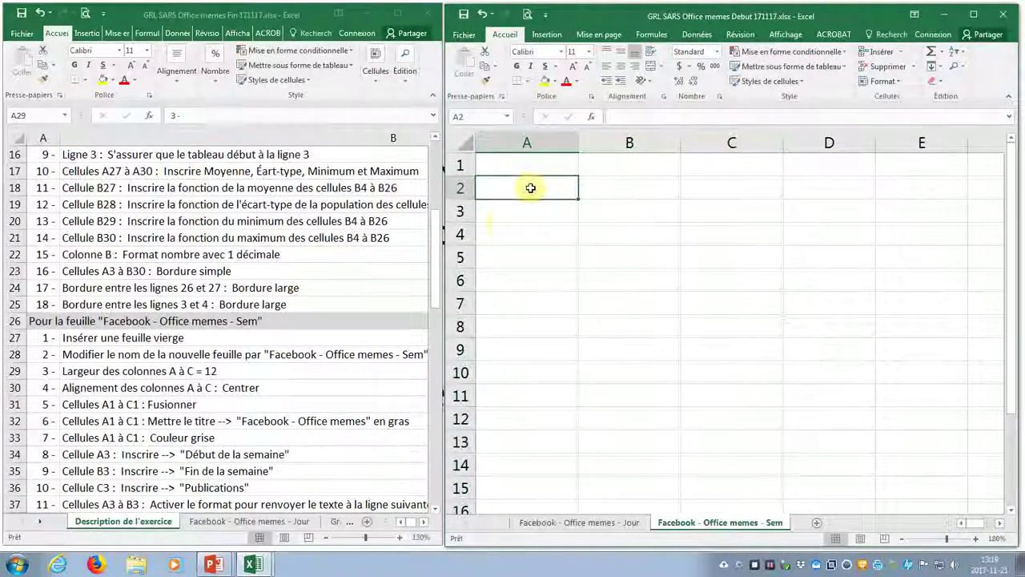
# Following item 4 of the weekly sheet section, center the horizontal alignment of columns A to C.
pyautogui.click(36, 375)
pyautogui.click(38, 385)
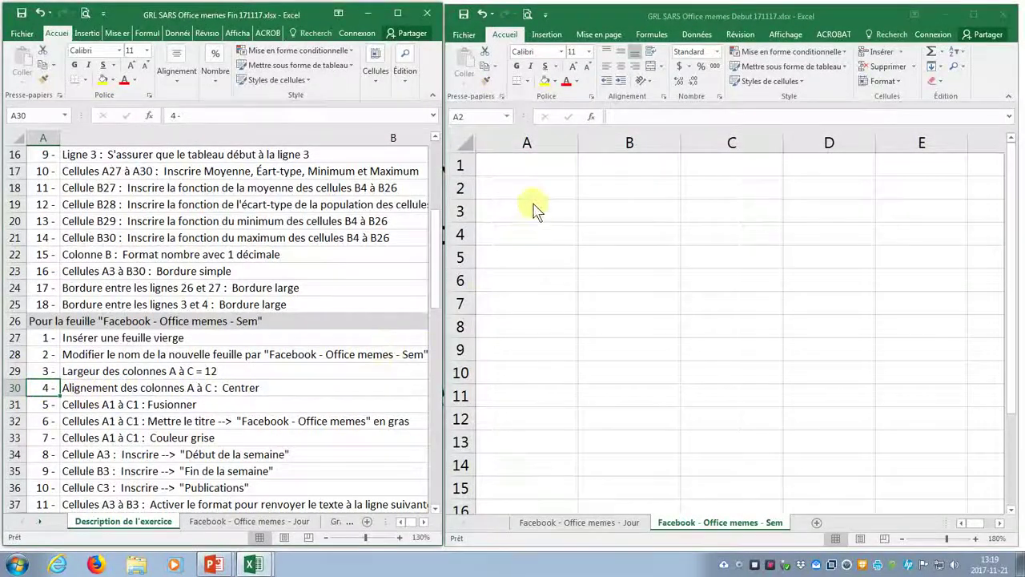
pyautogui.click(550, 143)
pyautogui.moveTo(549, 142); pyautogui.dragTo(722, 146)
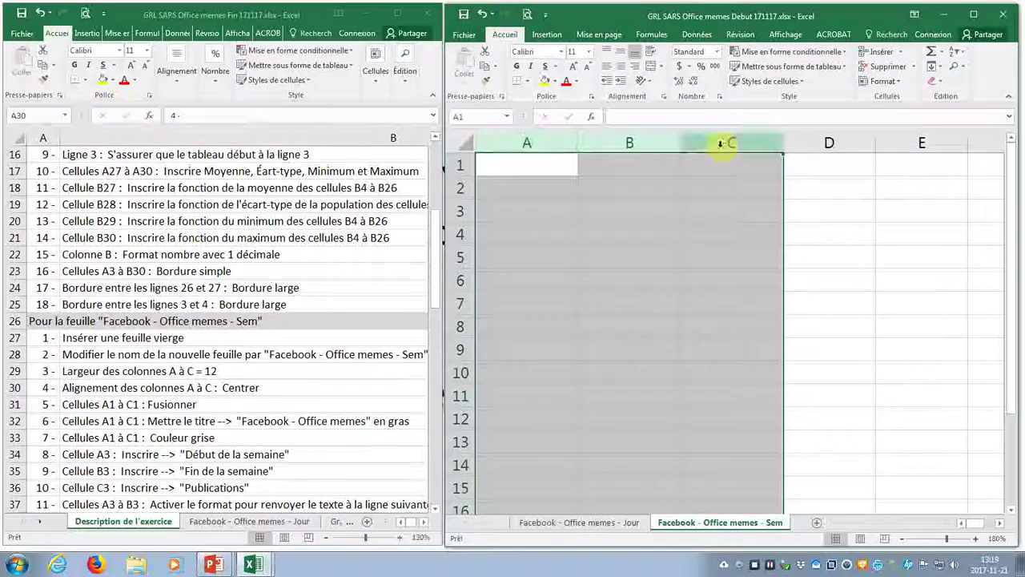
pyautogui.click(622, 68)
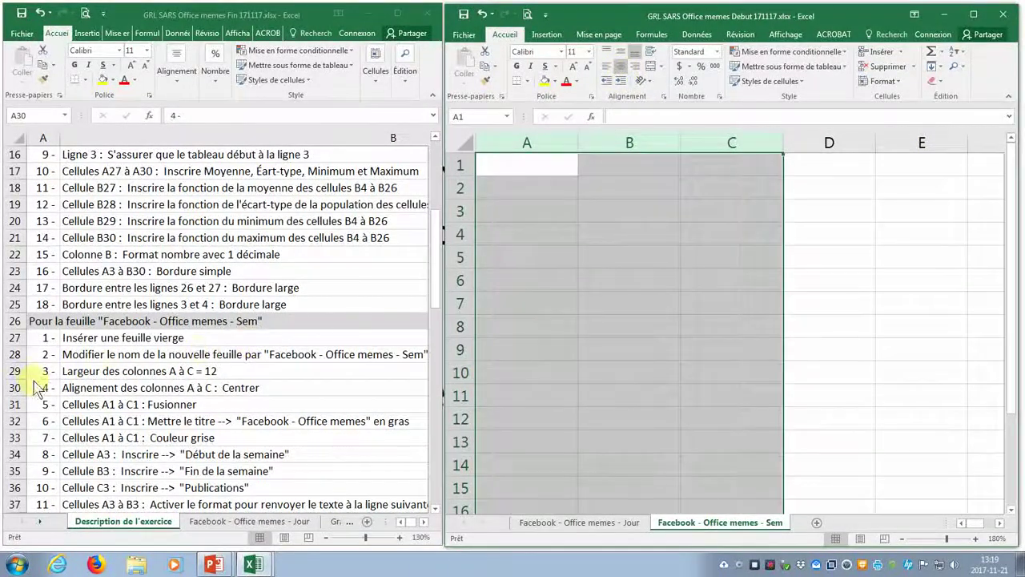
# Following item 5 of the weekly sheet section, merge cells A1 to C1.
pyautogui.click(44, 407)
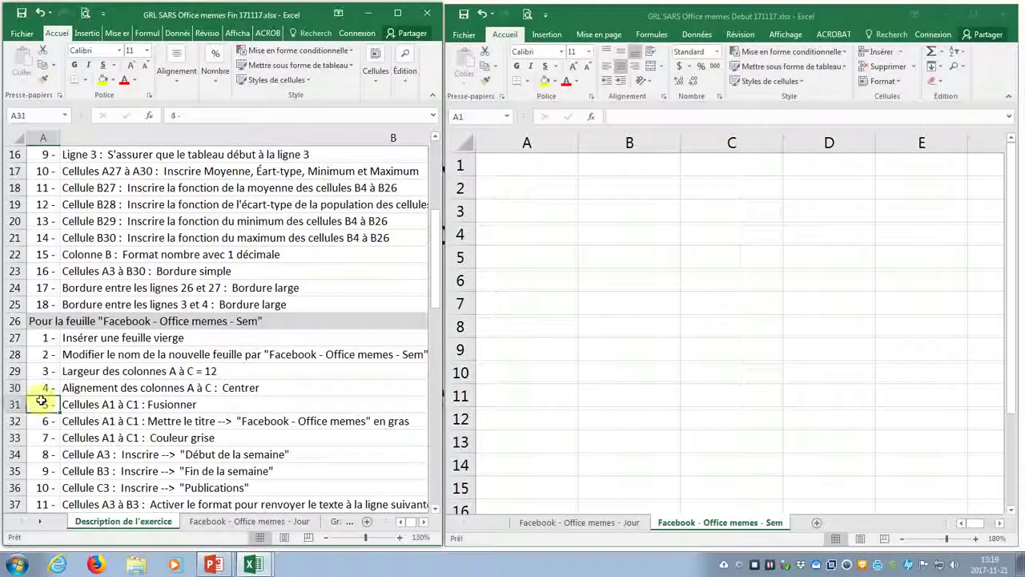
pyautogui.click(549, 163)
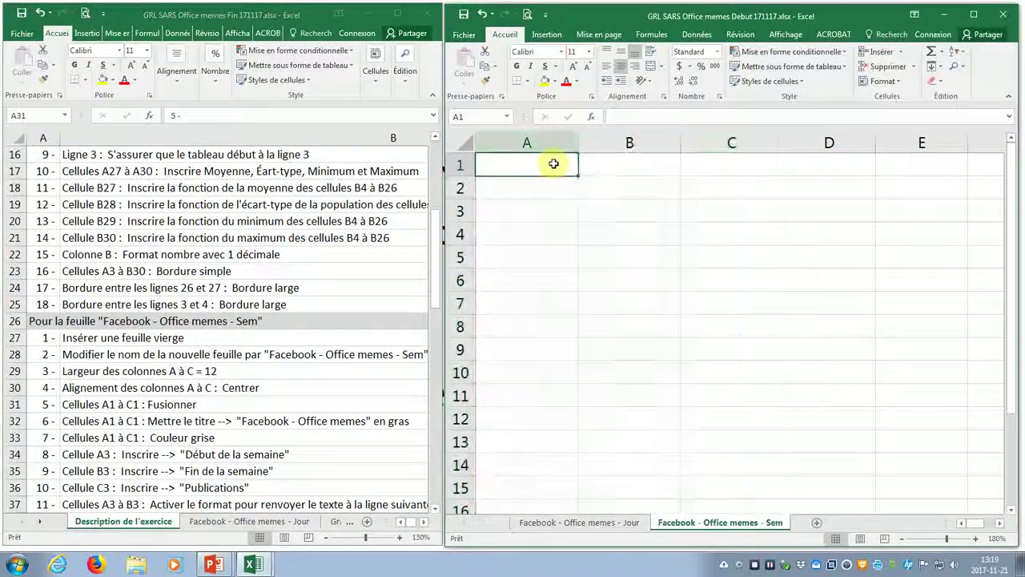
pyautogui.moveTo(549, 163); pyautogui.dragTo(709, 164)
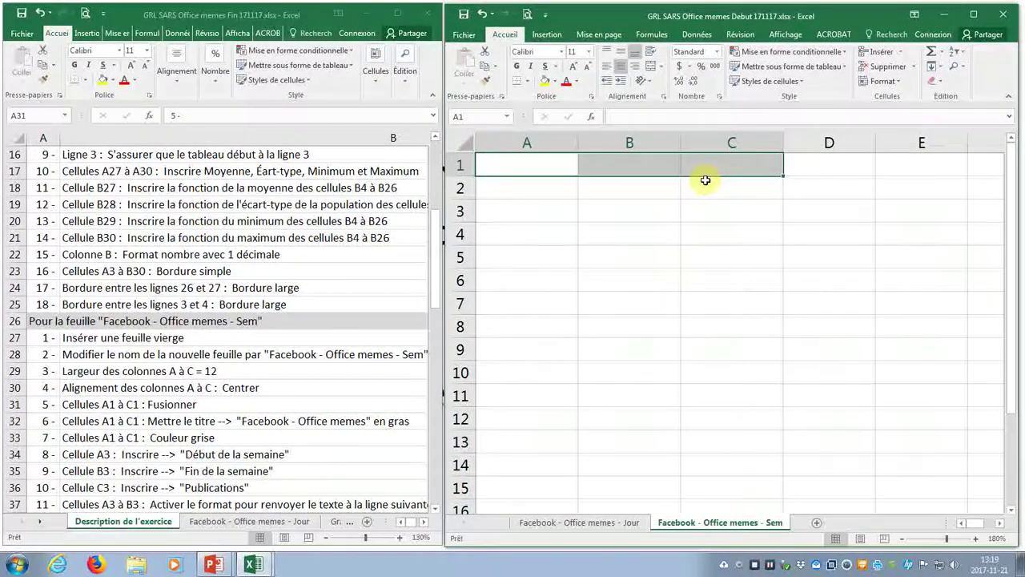
pyautogui.click(653, 72)
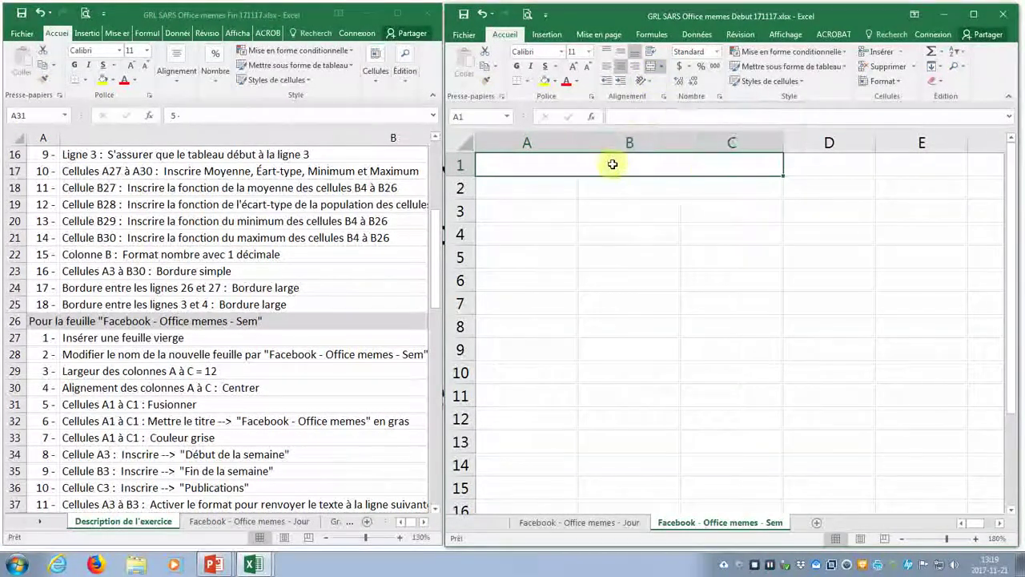
# Enter the title "Facebook - Office memes" in the merged cell A1 of the weekly sheet.
pyautogui.write('Fa')
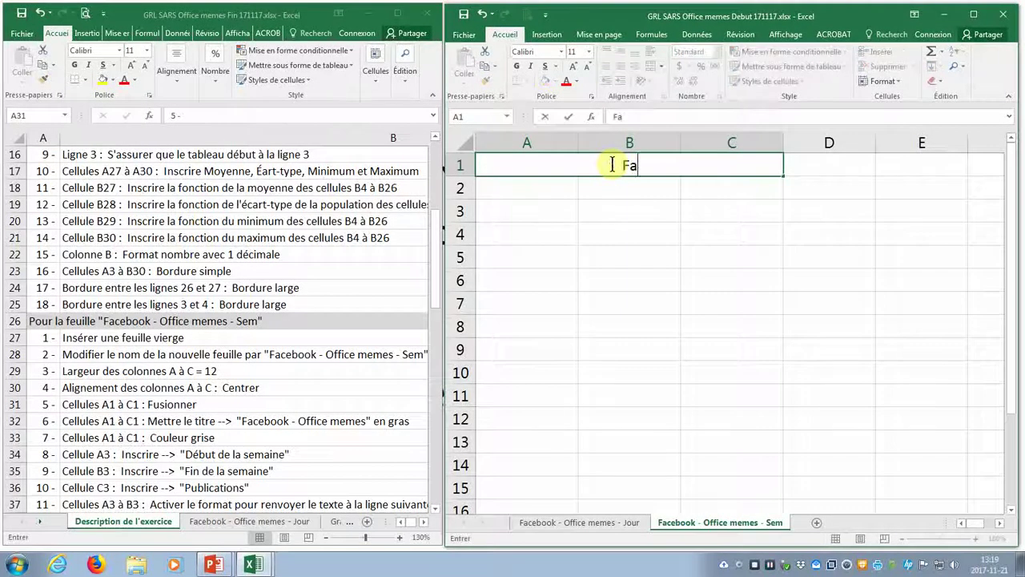
pyautogui.write('cebook -')
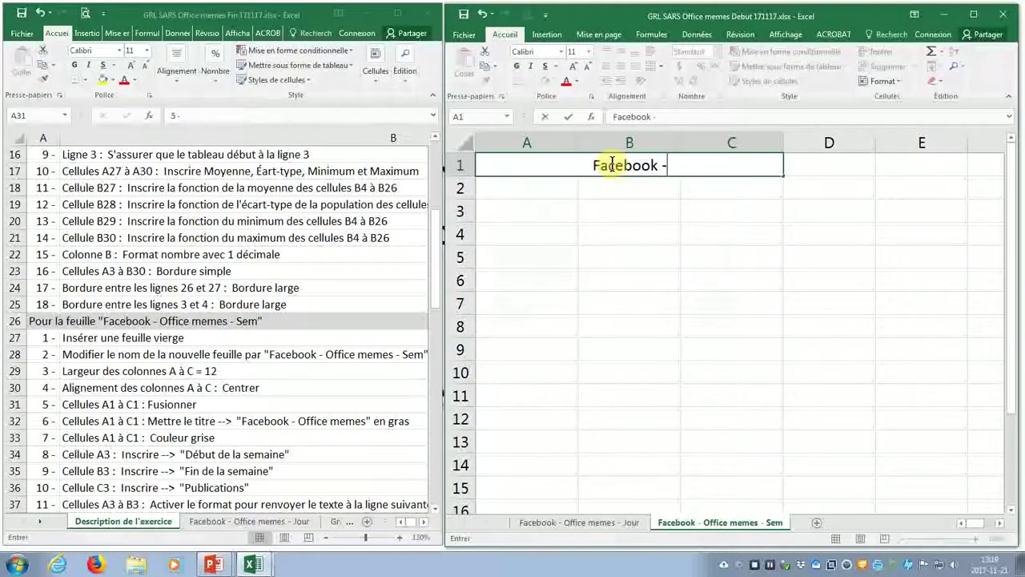
pyautogui.write(' offic')
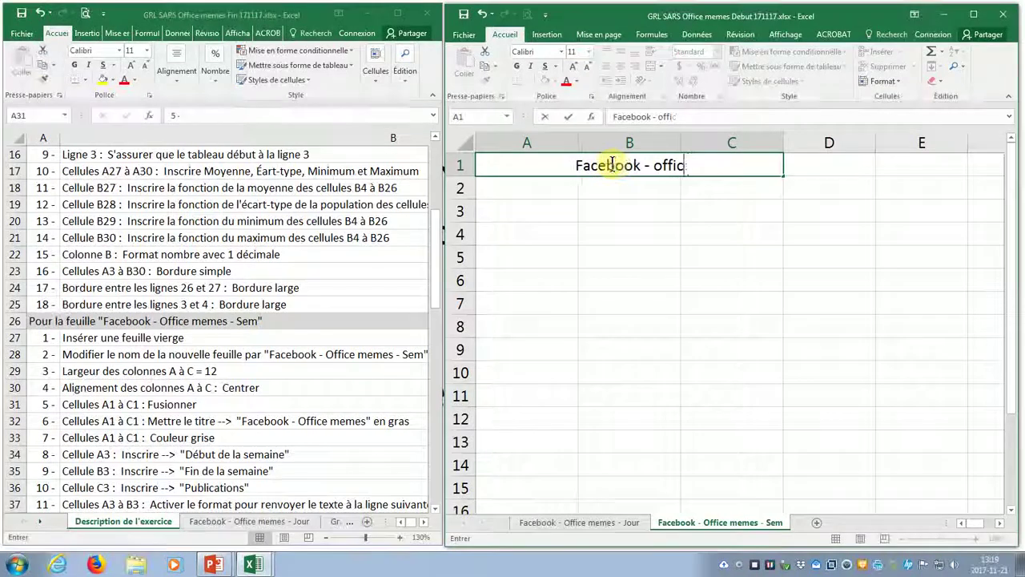
pyautogui.press('BackSpace')
pyautogui.press('BackSpace')
pyautogui.press('BackSpace')
pyautogui.press('BackSpace')
pyautogui.press('BackSpace')
pyautogui.write('Offic')
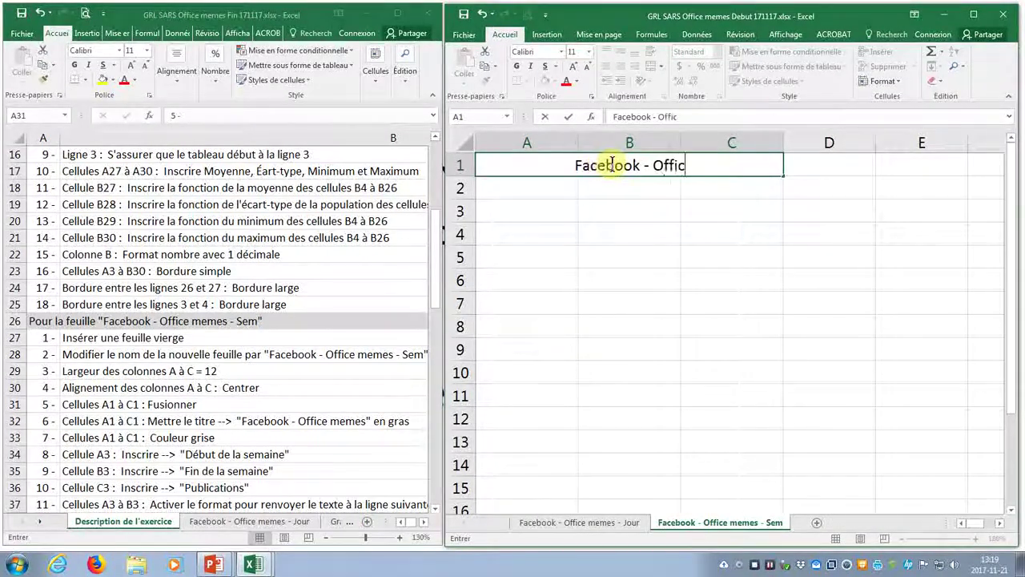
pyautogui.write('e memes')
pyautogui.press('Return')
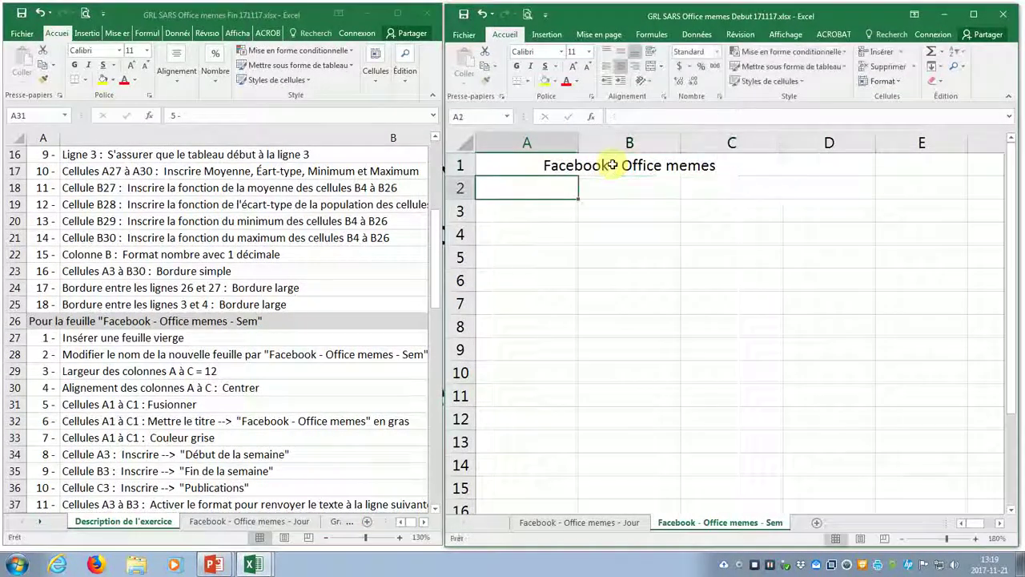
# Following items 6 and 7 of the weekly sheet section, make the merged A1 title bold and fill its cell with light grey.
pyautogui.click(612, 165)
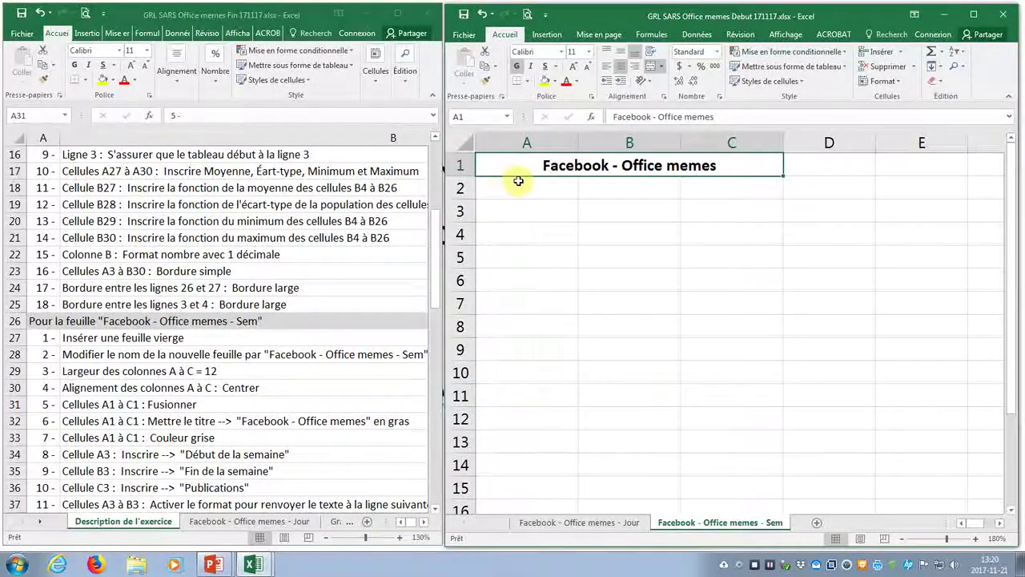
pyautogui.click(521, 208)
pyautogui.click(525, 163)
pyautogui.rightClick(529, 167)
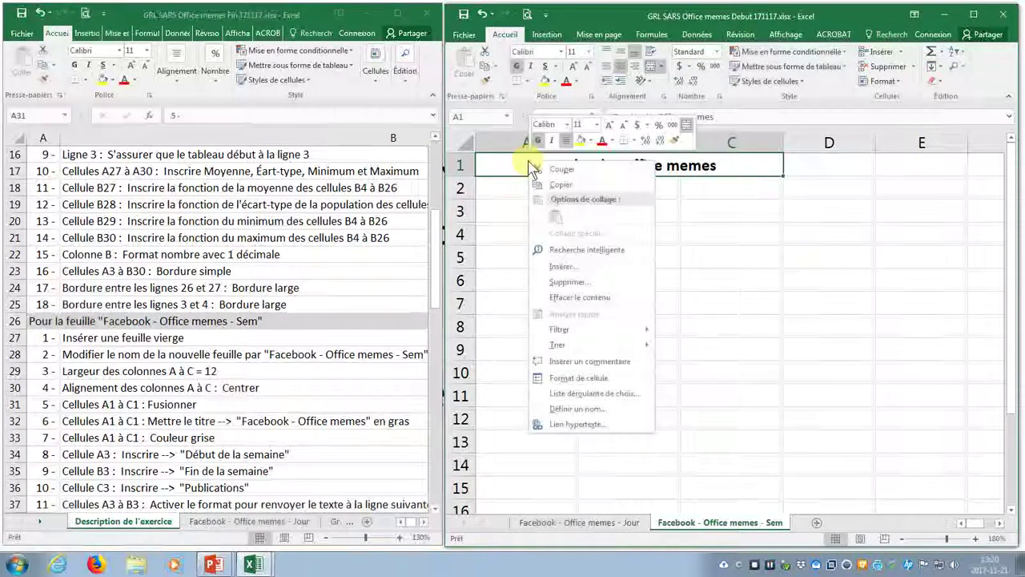
pyautogui.click(578, 378)
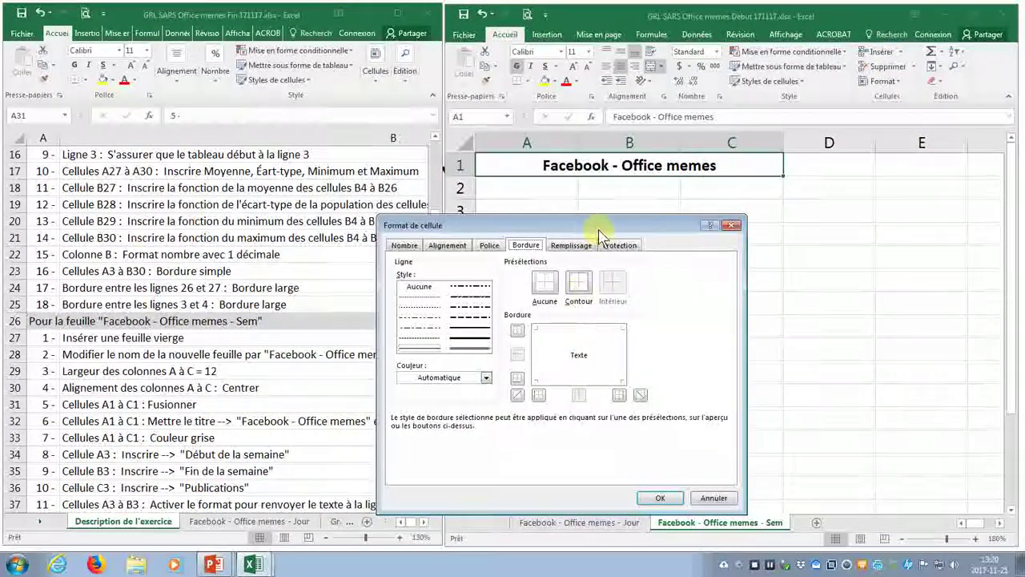
pyautogui.moveTo(599, 229); pyautogui.dragTo(699, 210)
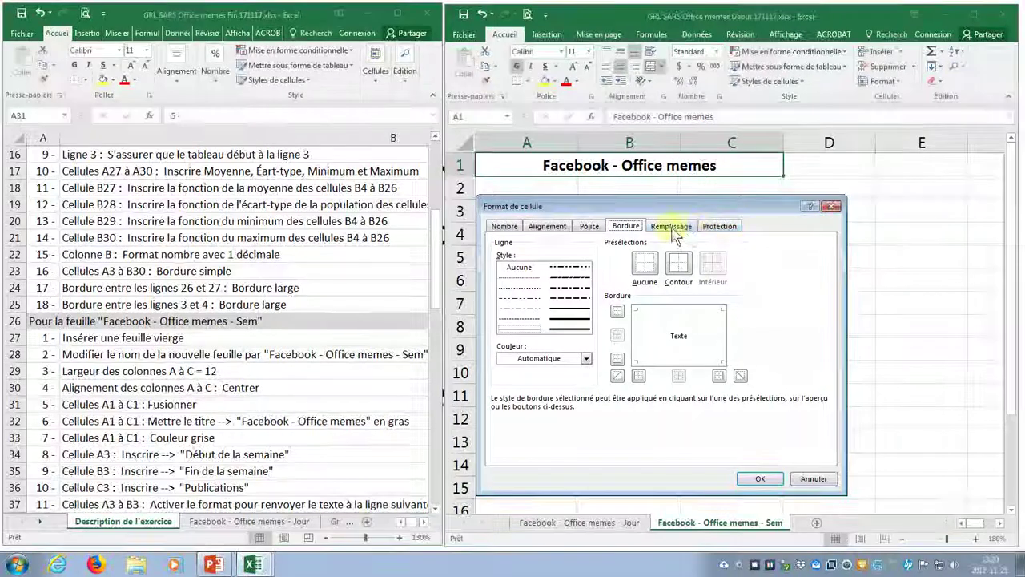
pyautogui.click(671, 226)
pyautogui.click(503, 302)
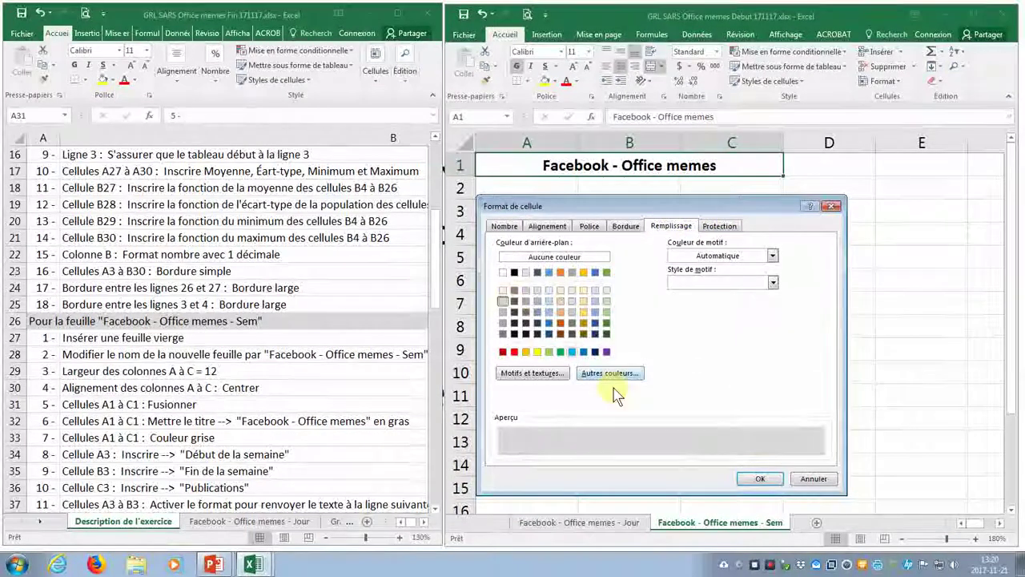
pyautogui.click(757, 479)
# Enter the column headings "Début de la semaine" in cell A3 and "Fin de la semaine" in cell B3.
pyautogui.click(522, 217)
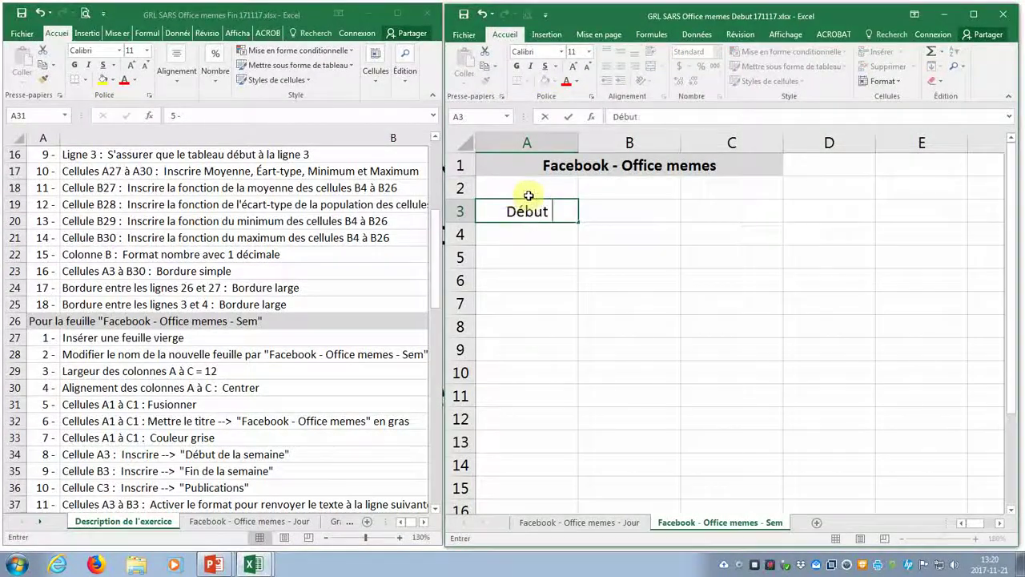
pyautogui.write('de la semaine')
pyautogui.press('Return')
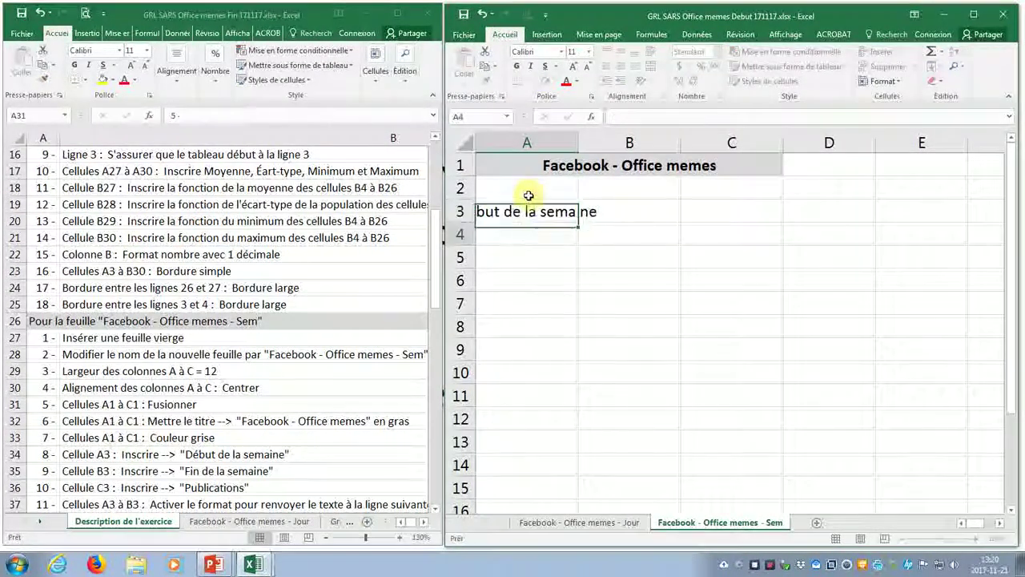
pyautogui.press('Up')
pyautogui.press('Right')
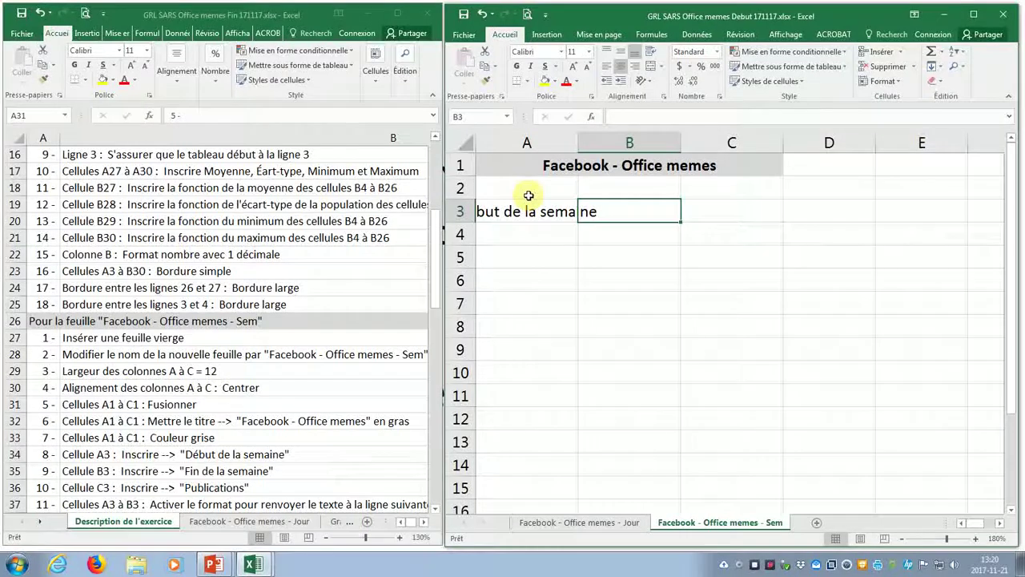
pyautogui.write('Fin de la ')
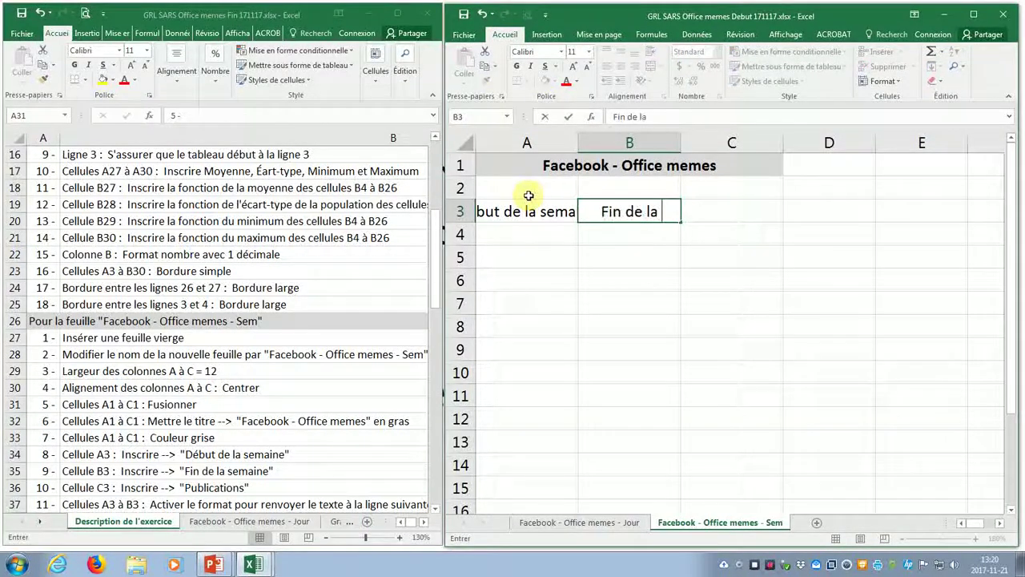
pyautogui.write('semaine')
pyautogui.press('Return')
# Enter the column heading "Publications" in cell C3 of the weekly sheet.
pyautogui.press('Up')
pyautogui.press('Right')
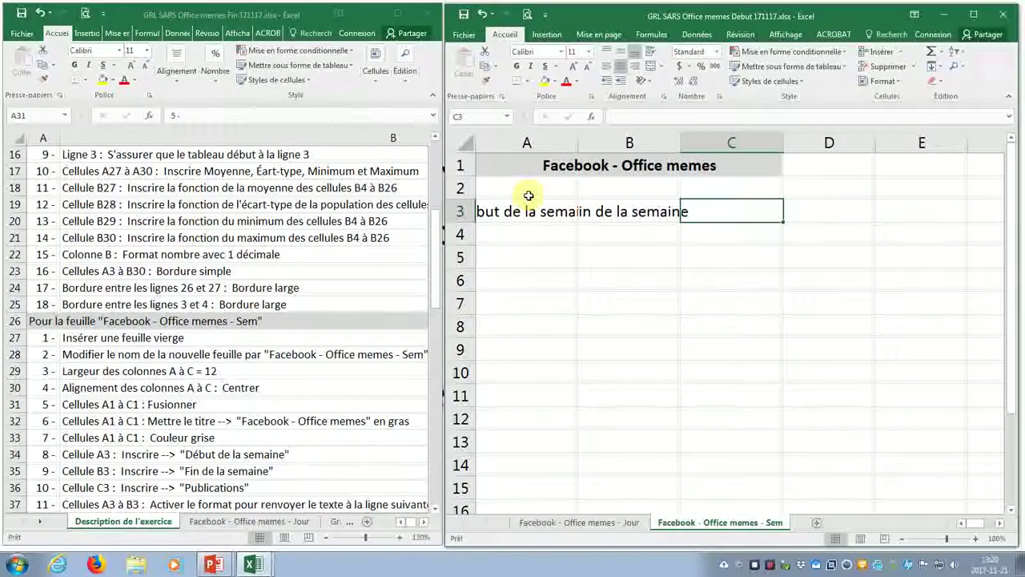
pyautogui.write('Publications')
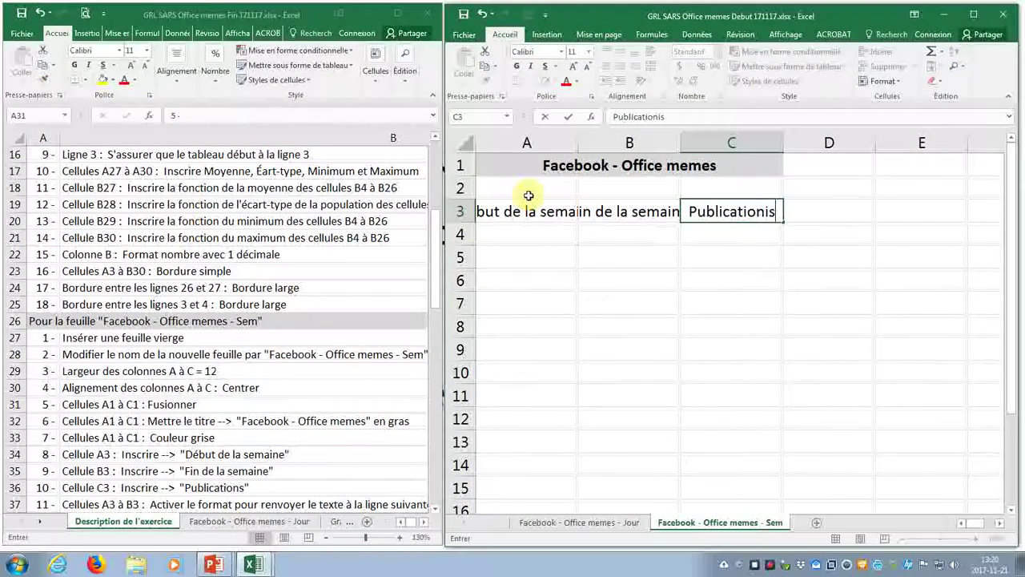
pyautogui.press('BackSpace')
pyautogui.write('s')
pyautogui.press('Return')
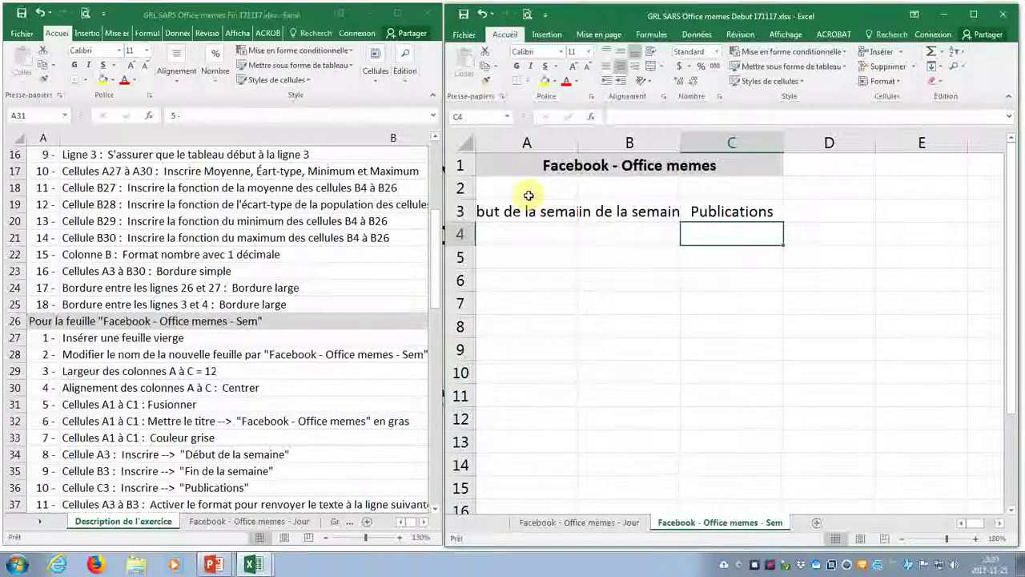
# Following item 11 of the weekly sheet section, turn on automatic text wrapping for the headings in cells A3 to C3.
pyautogui.click(41, 485)
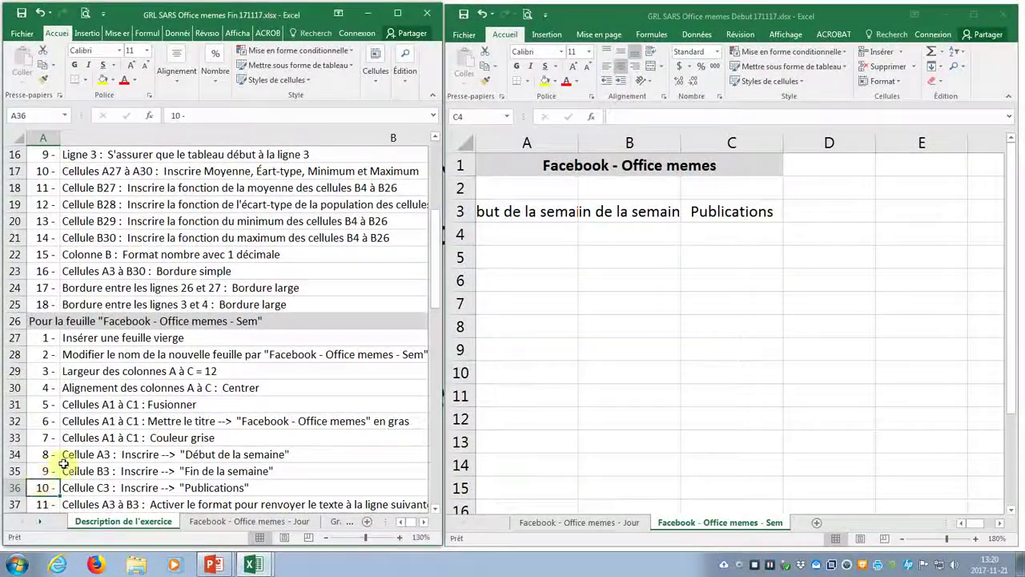
pyautogui.scroll(-3, 48, 472)
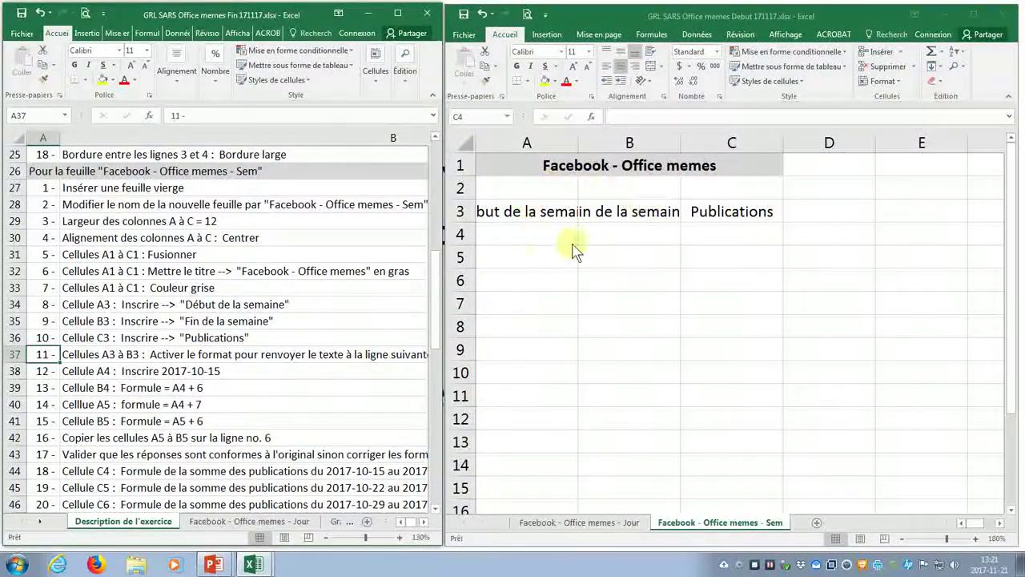
pyautogui.click(715, 211)
pyautogui.moveTo(715, 211); pyautogui.dragTo(550, 212)
pyautogui.rightClick(553, 210)
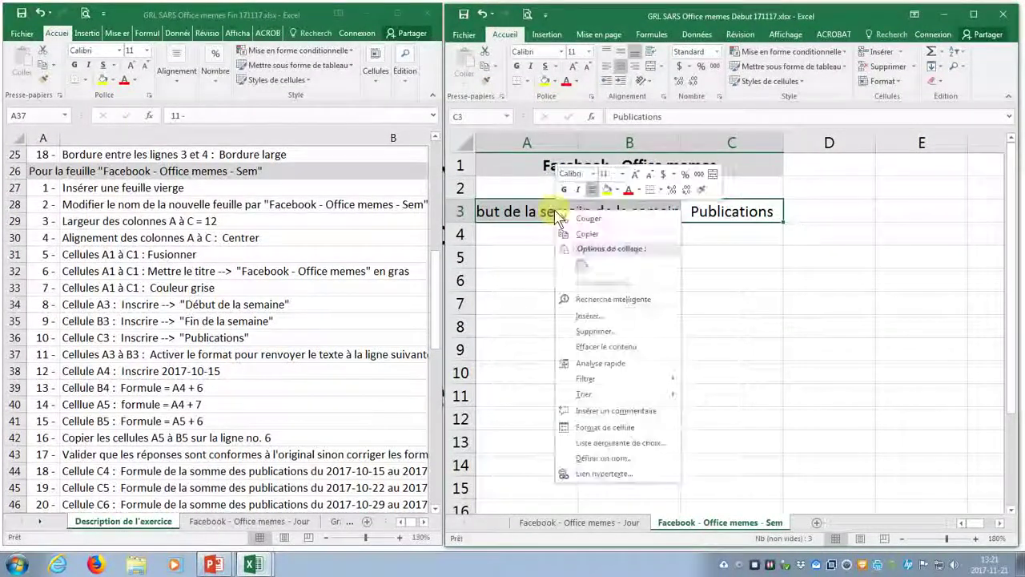
pyautogui.click(591, 420)
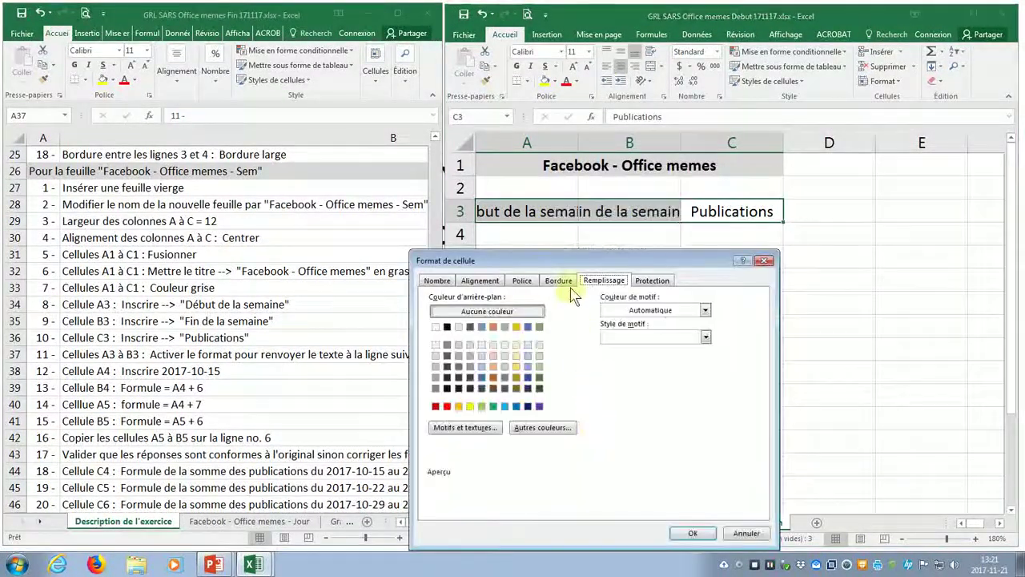
pyautogui.moveTo(552, 261); pyautogui.dragTo(625, 250)
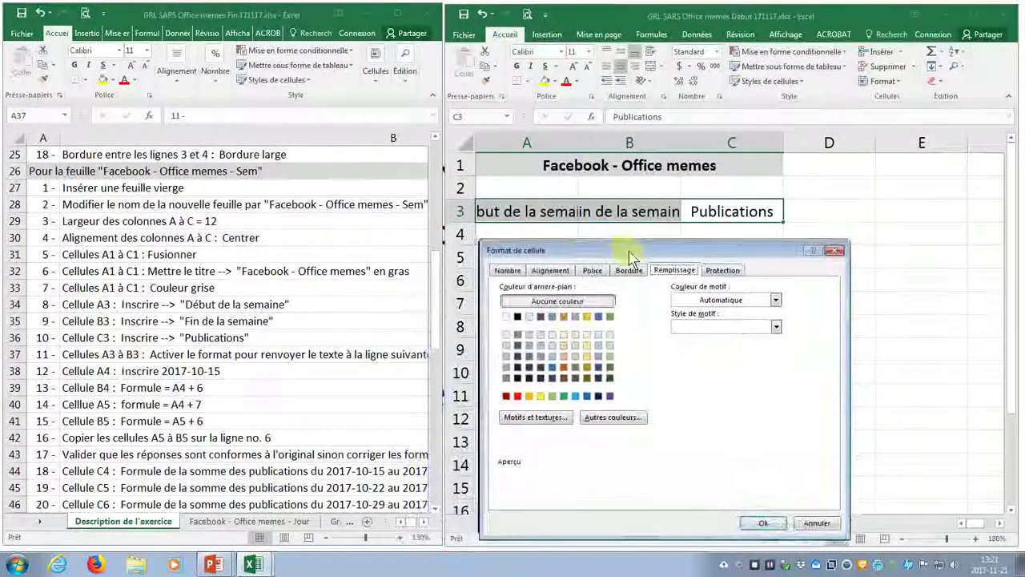
pyautogui.click(554, 269)
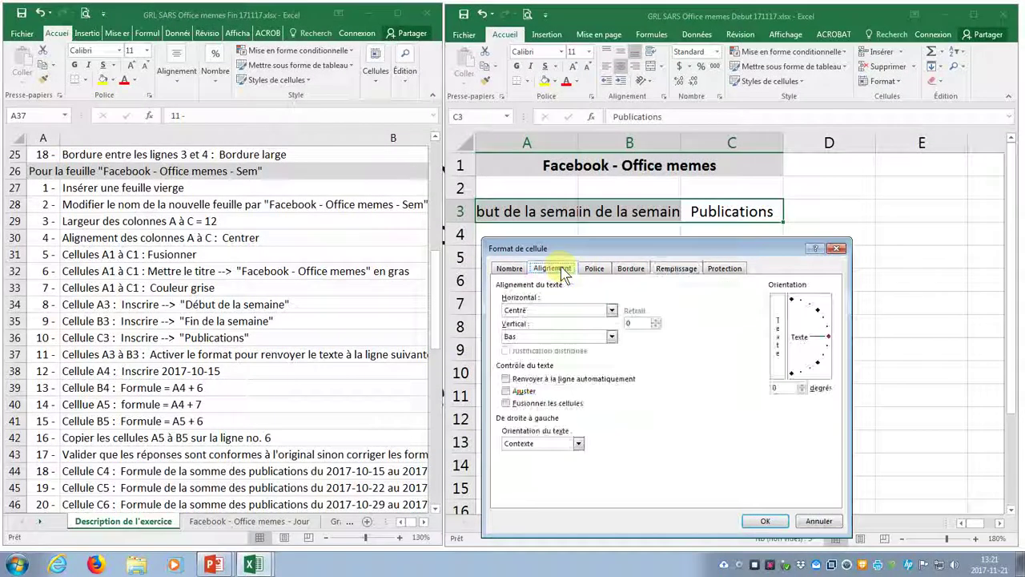
pyautogui.click(507, 379)
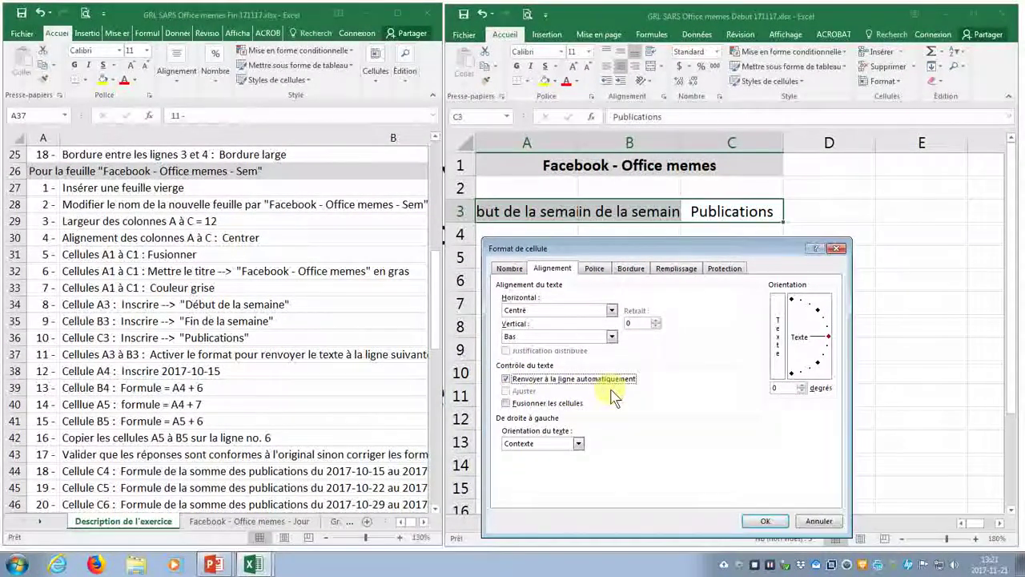
pyautogui.click(764, 522)
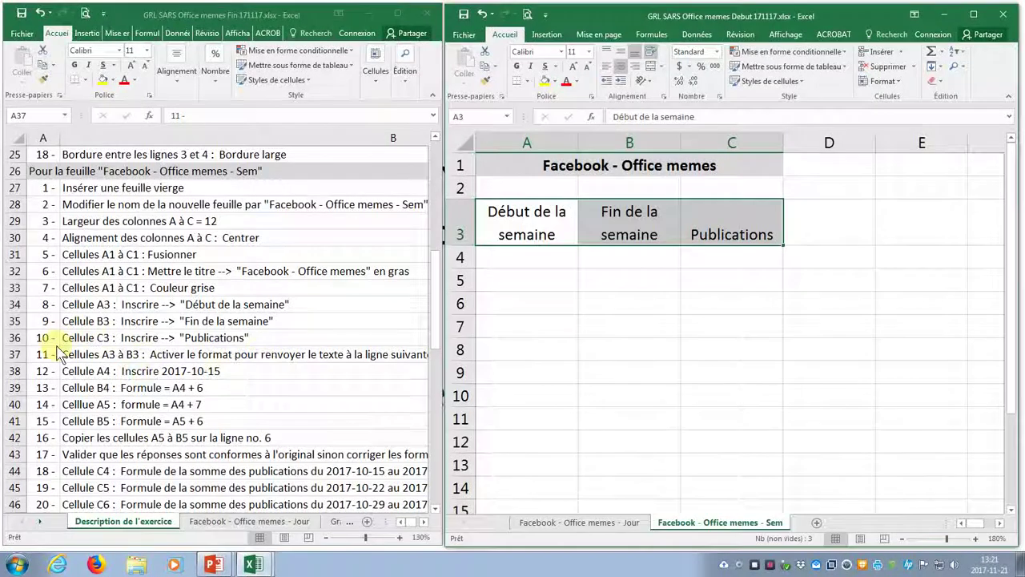
# Following item 12 of the weekly sheet section, enter the date 2017-10-15 in cell A4.
pyautogui.click(42, 359)
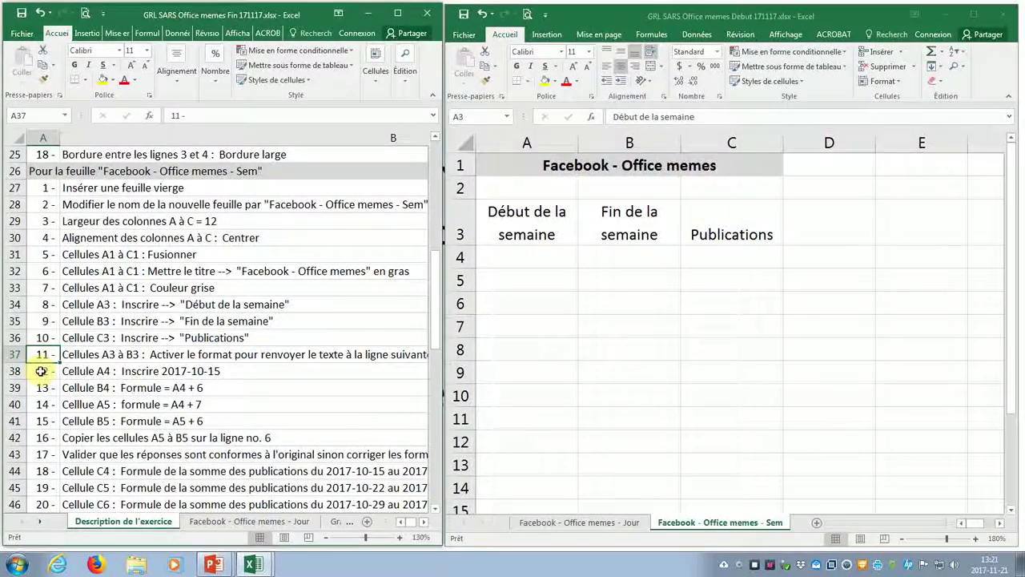
pyautogui.click(40, 370)
pyautogui.click(506, 258)
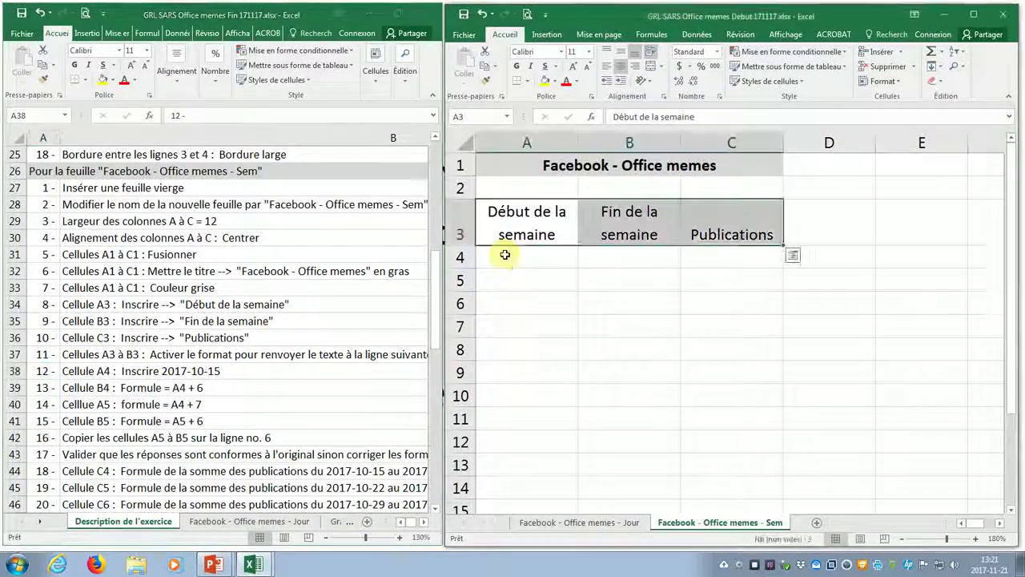
pyautogui.write('201')
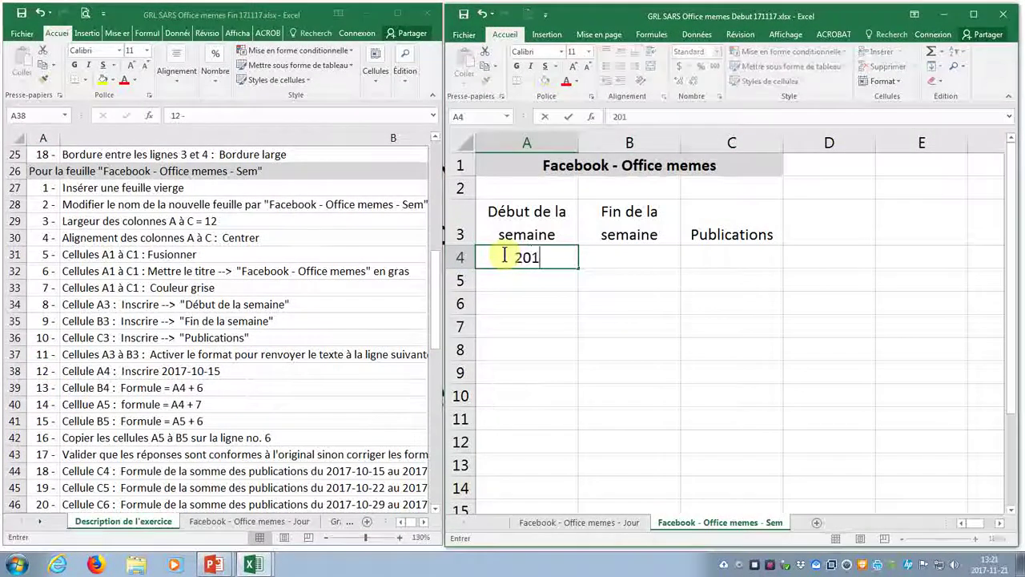
pyautogui.write('7-10-15')
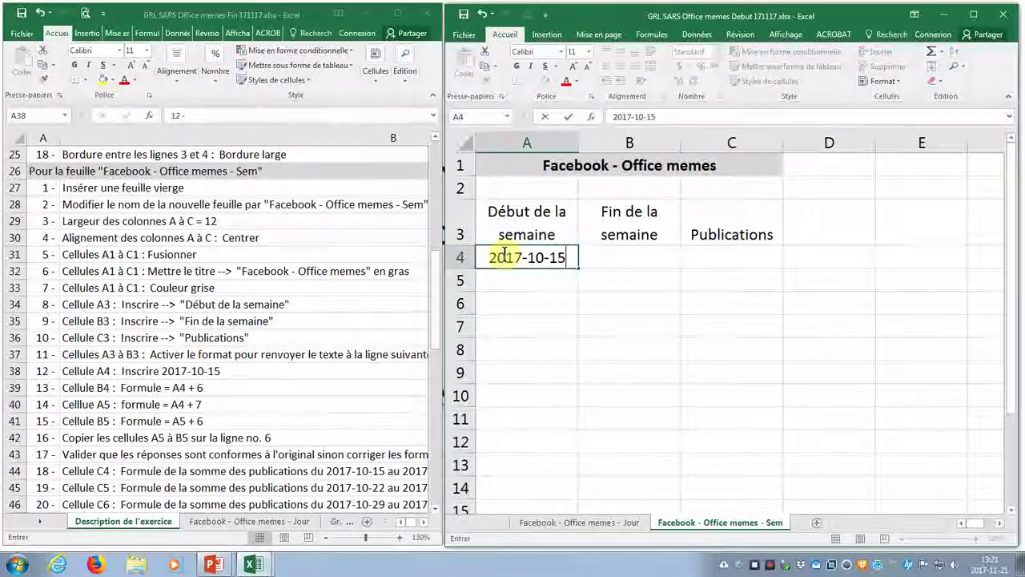
pyautogui.press('Return')
pyautogui.click(506, 257)
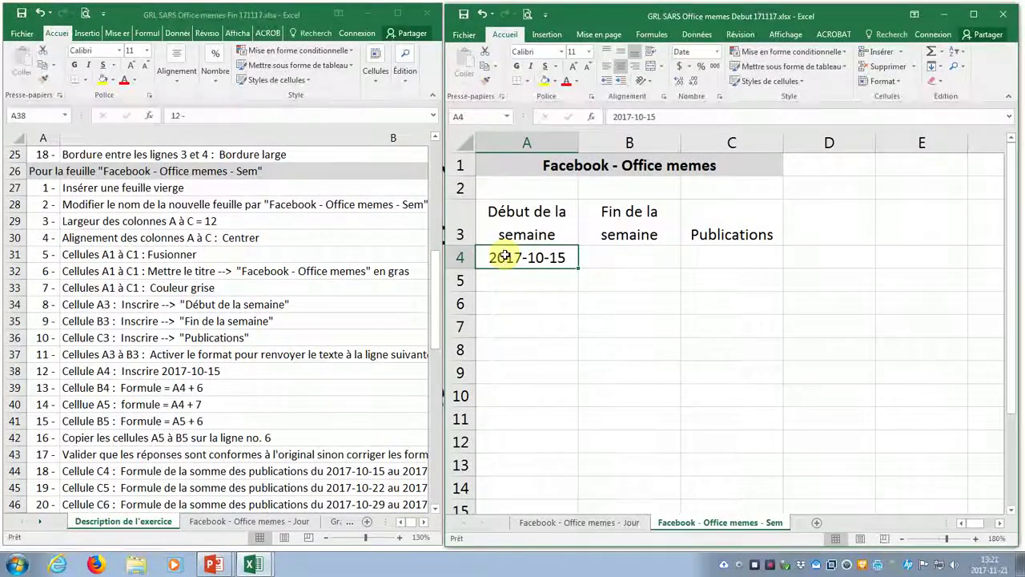
# Examine the rows for 2017-10-13 to 2017-10-15 on the "Facebook - Office memes - Jour" sheet and return to the weekly sheet.
pyautogui.click(577, 521)
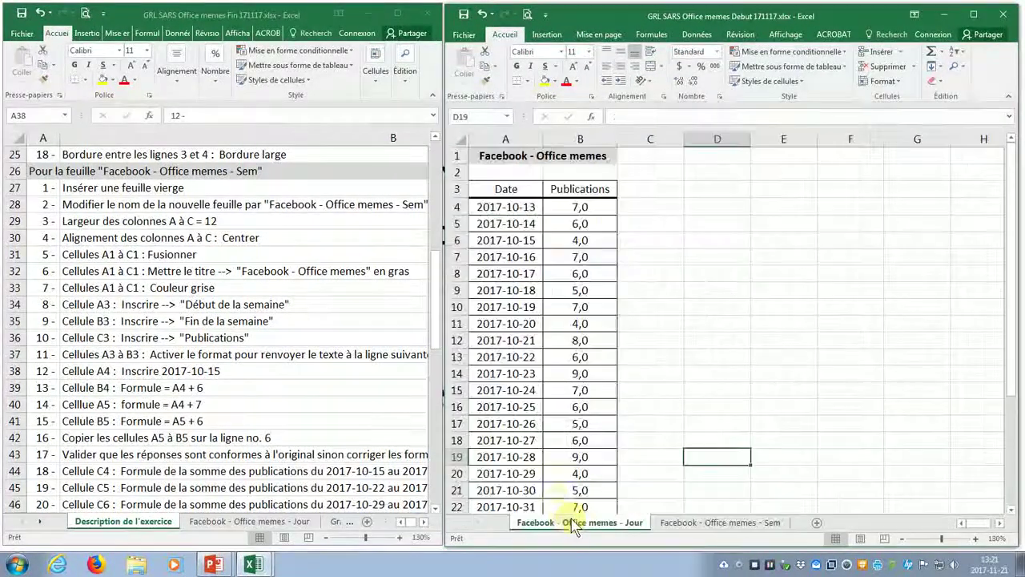
pyautogui.click(506, 240)
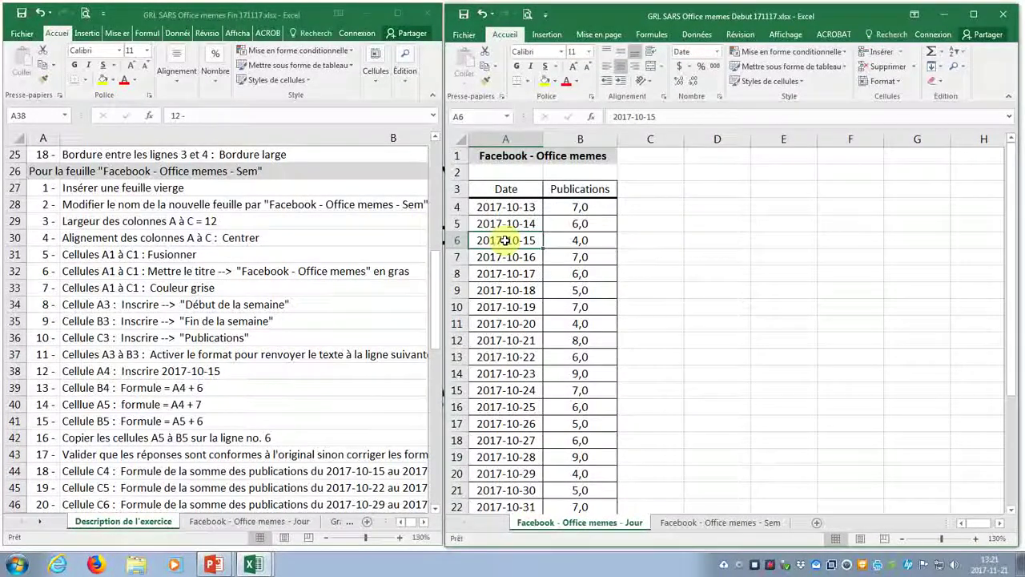
pyautogui.moveTo(543, 239)
pyautogui.mouseDown()
pyautogui.moveTo(524, 240)
pyautogui.moveTo(563, 249)
pyautogui.moveTo(528, 238)
pyautogui.moveTo(543, 241)
pyautogui.mouseUp()
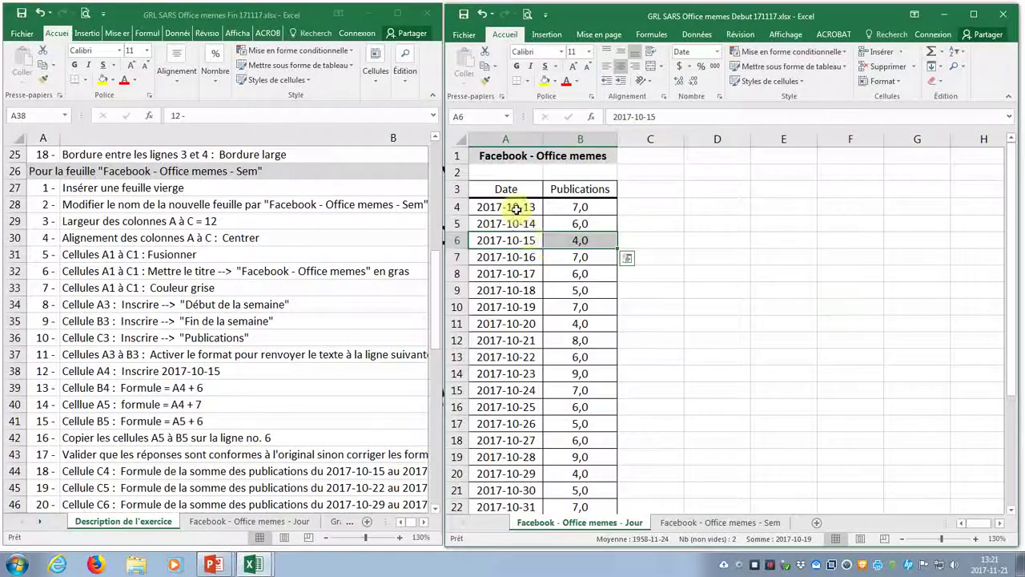
pyautogui.moveTo(499, 207); pyautogui.dragTo(552, 220)
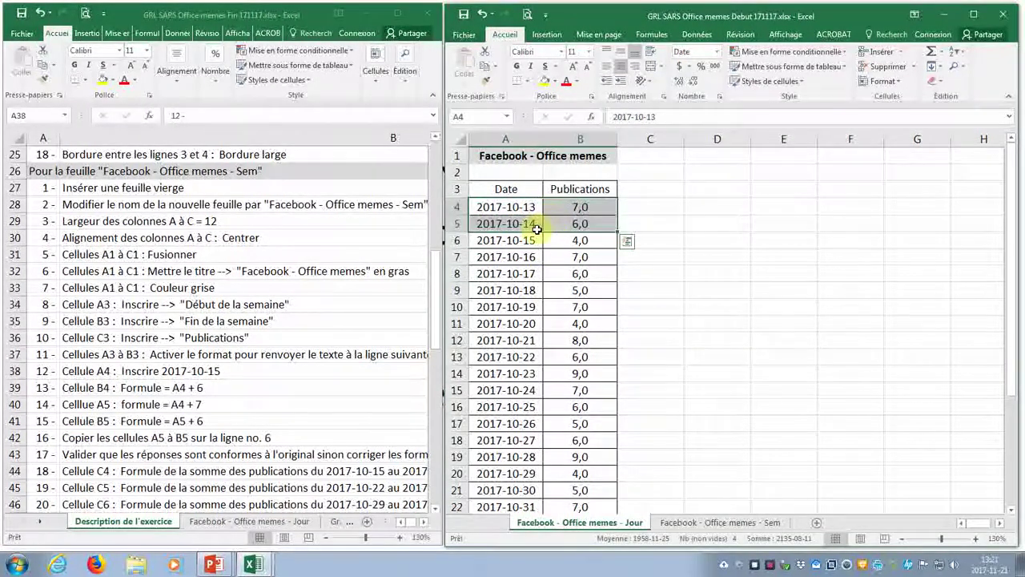
pyautogui.moveTo(518, 240); pyautogui.dragTo(543, 240)
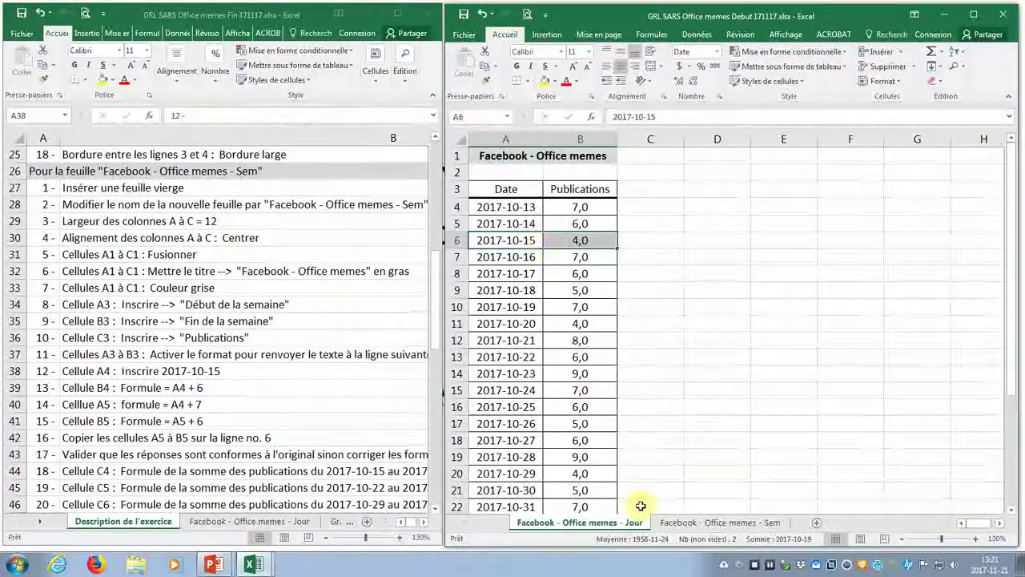
pyautogui.click(719, 522)
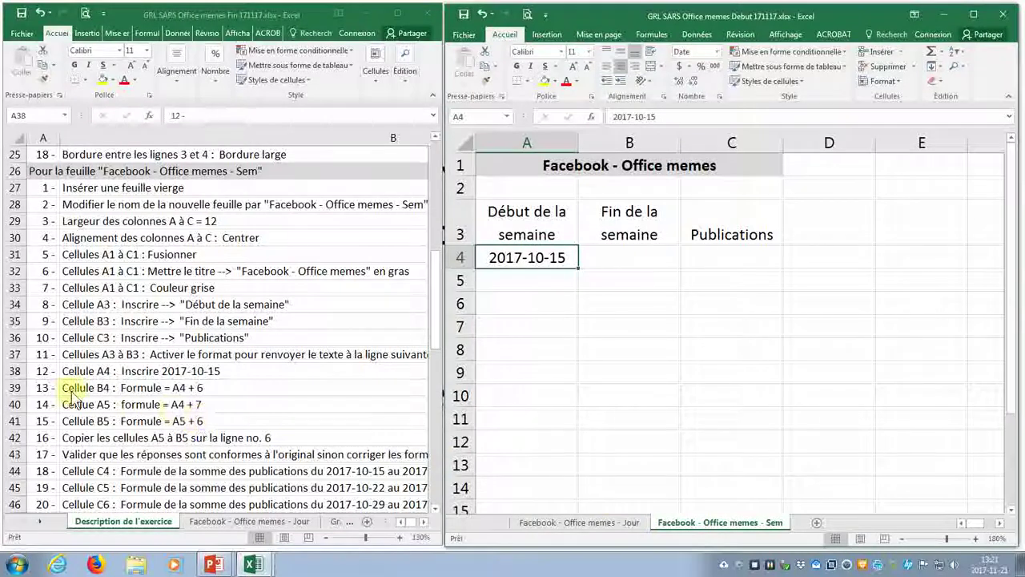
# Following item 13 of the weekly sheet section, enter the week-end date formula =A4+6 in cell B4.
pyautogui.click(41, 389)
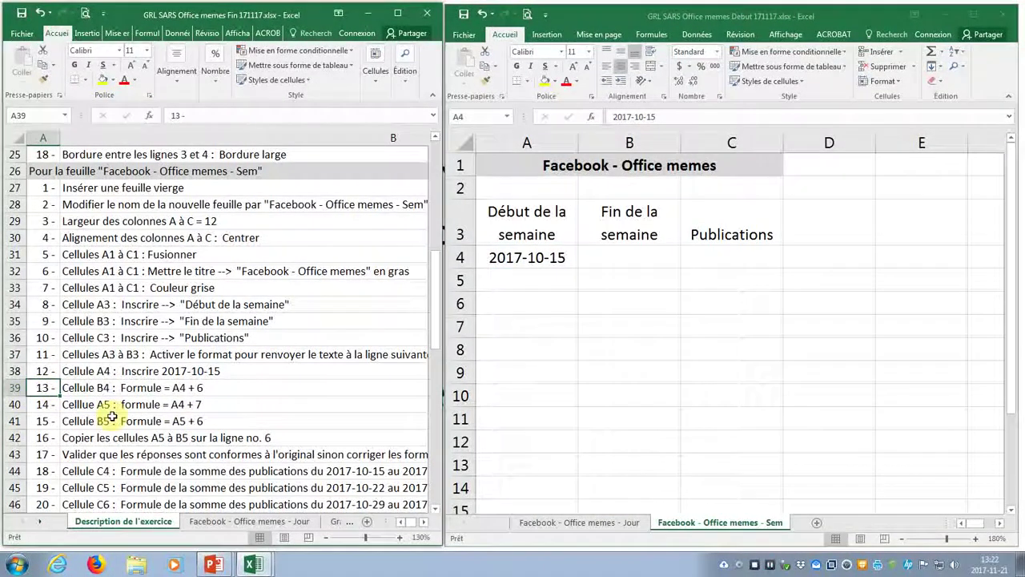
pyautogui.click(616, 260)
pyautogui.click(616, 259)
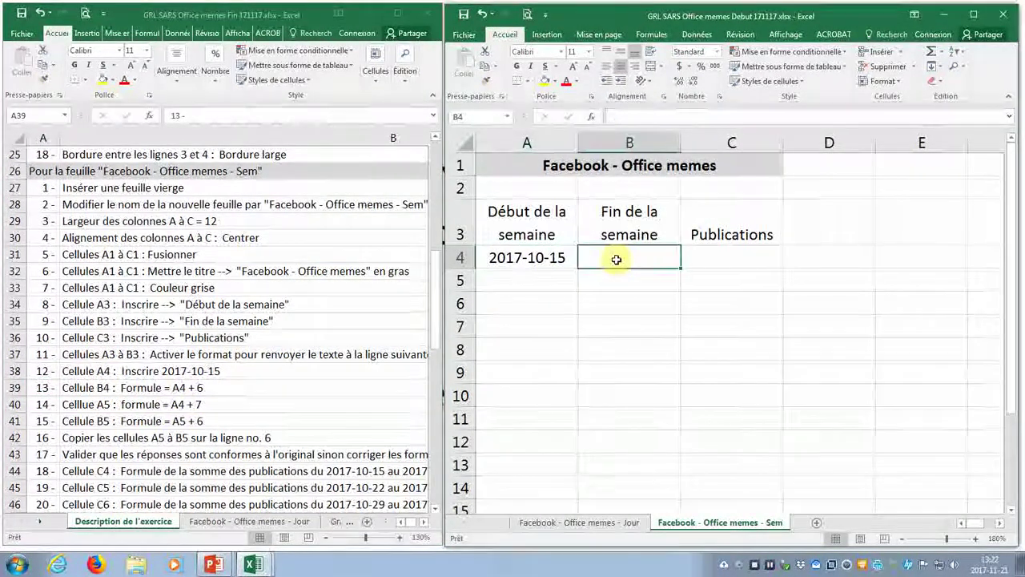
pyautogui.write('=')
pyautogui.press('Left')
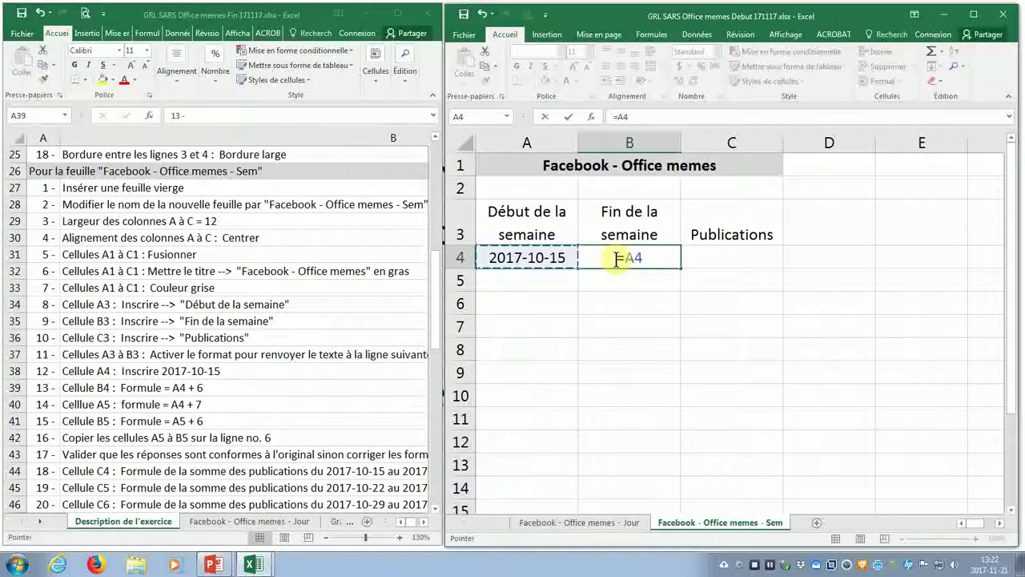
pyautogui.write('+6')
pyautogui.press('Return')
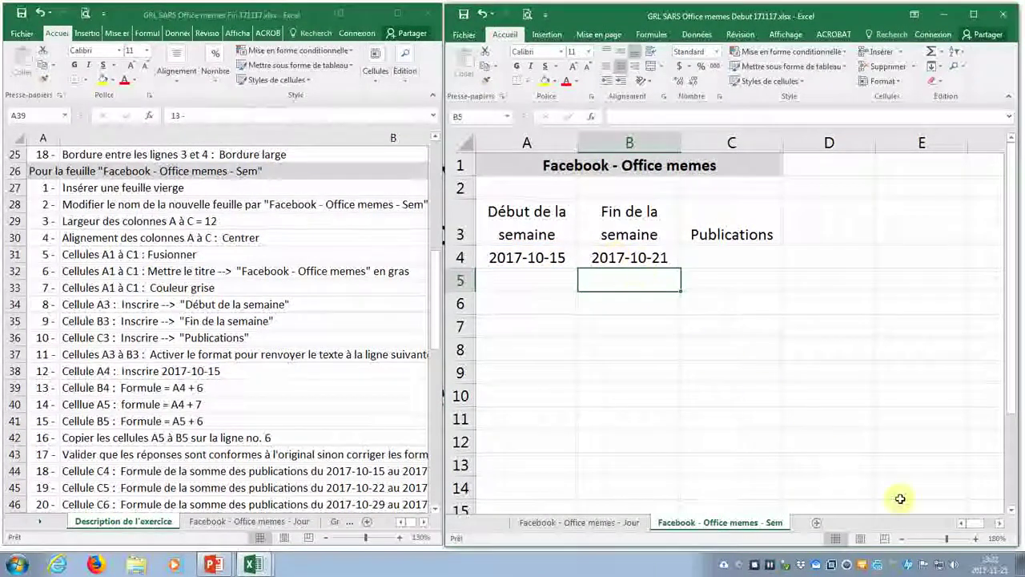
# Check the week from 2017-10-15 to 2017-10-21 in the system clock's October 2017 calendar.
pyautogui.click(990, 564)
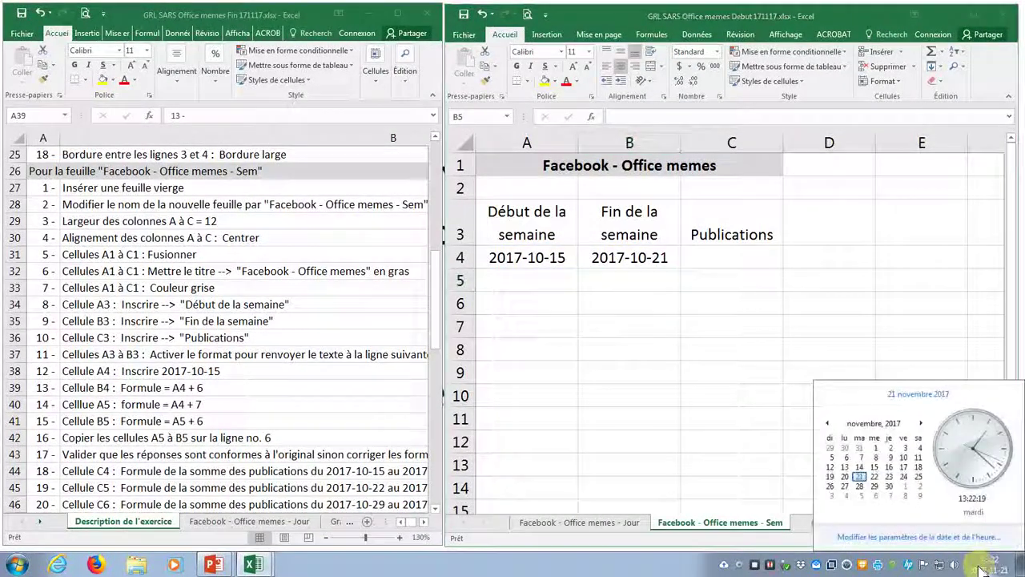
pyautogui.click(827, 423)
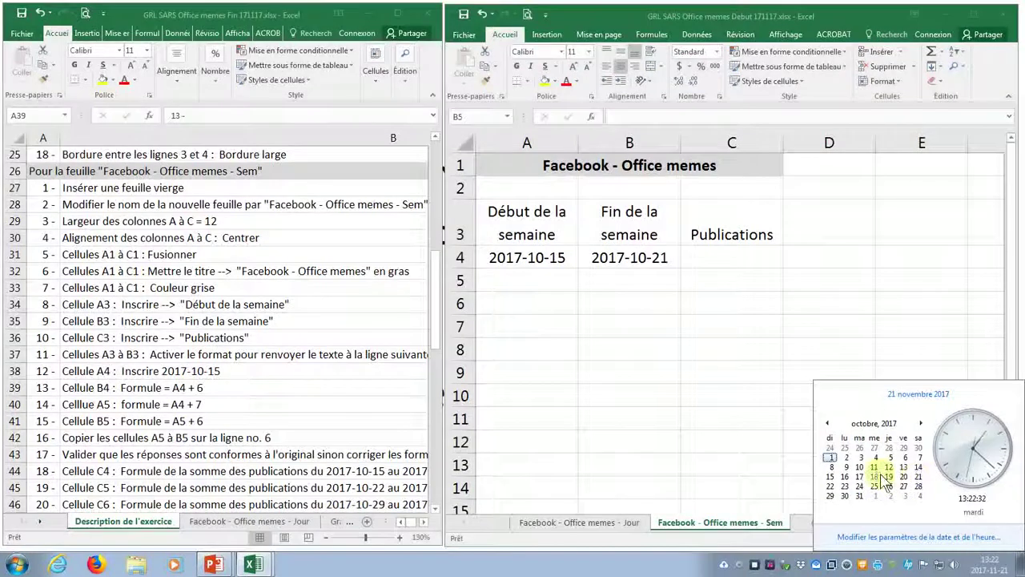
pyautogui.doubleClick(520, 288)
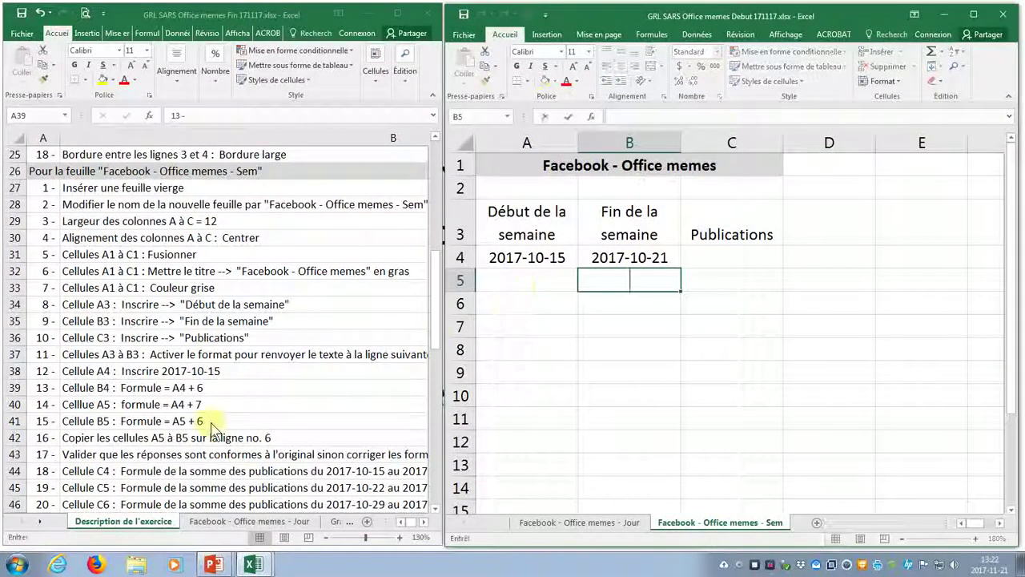
# Following item 14 of the weekly sheet section, enter =A4+7 in cell A5 and check its date against the October 2017 system calendar.
pyautogui.click(21, 404)
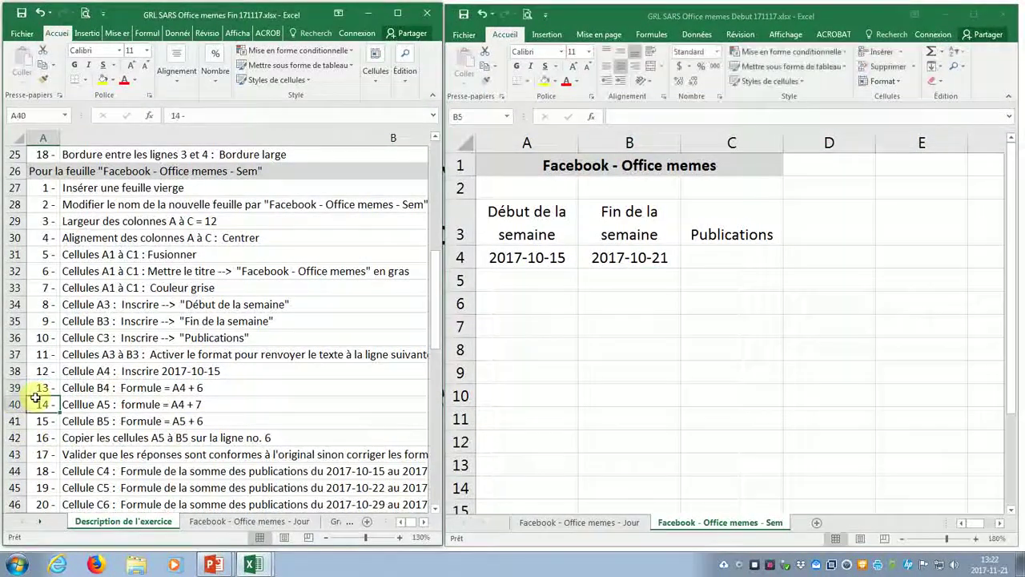
pyautogui.click(503, 281)
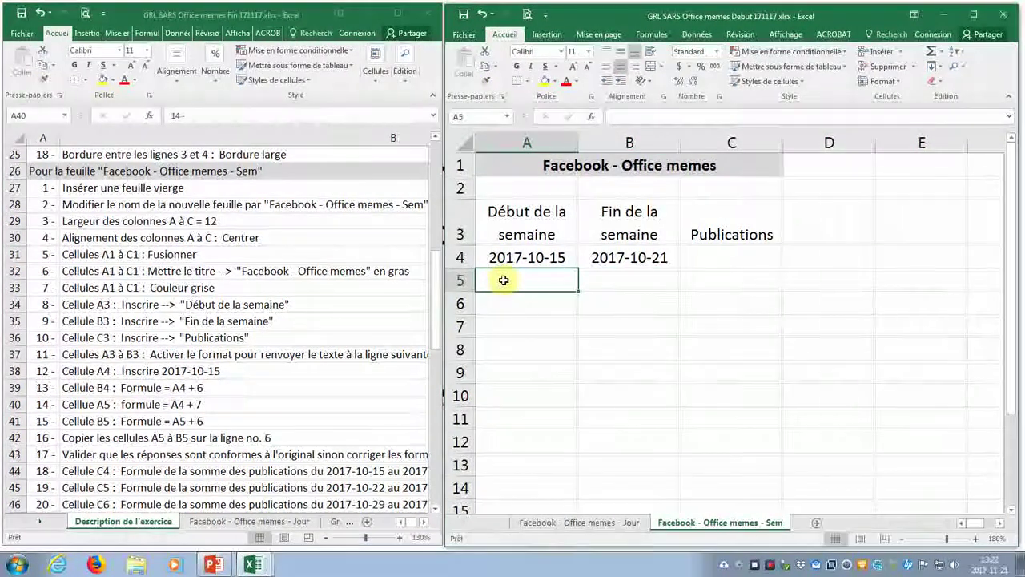
pyautogui.write('=A4+7')
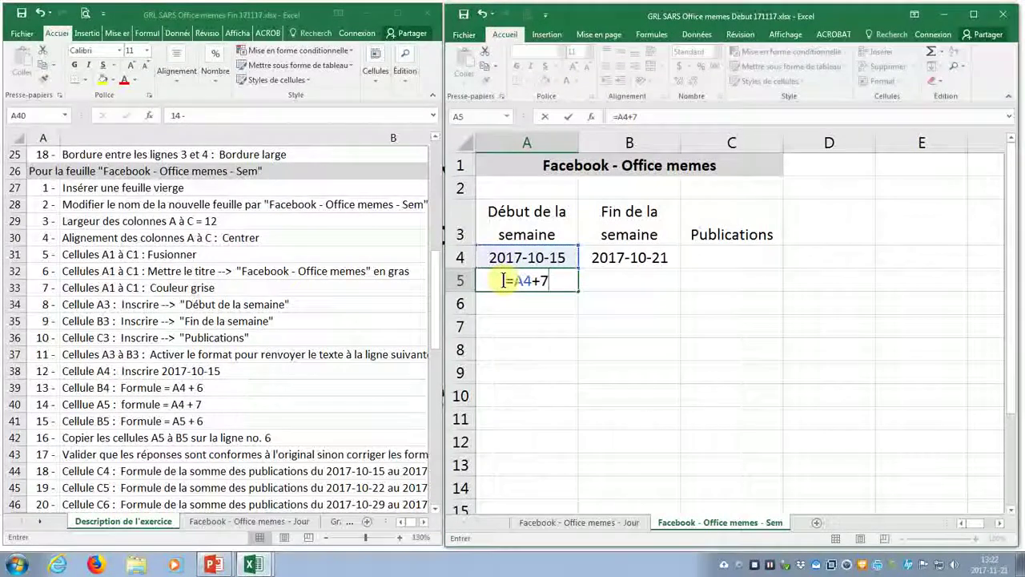
pyautogui.press('Return')
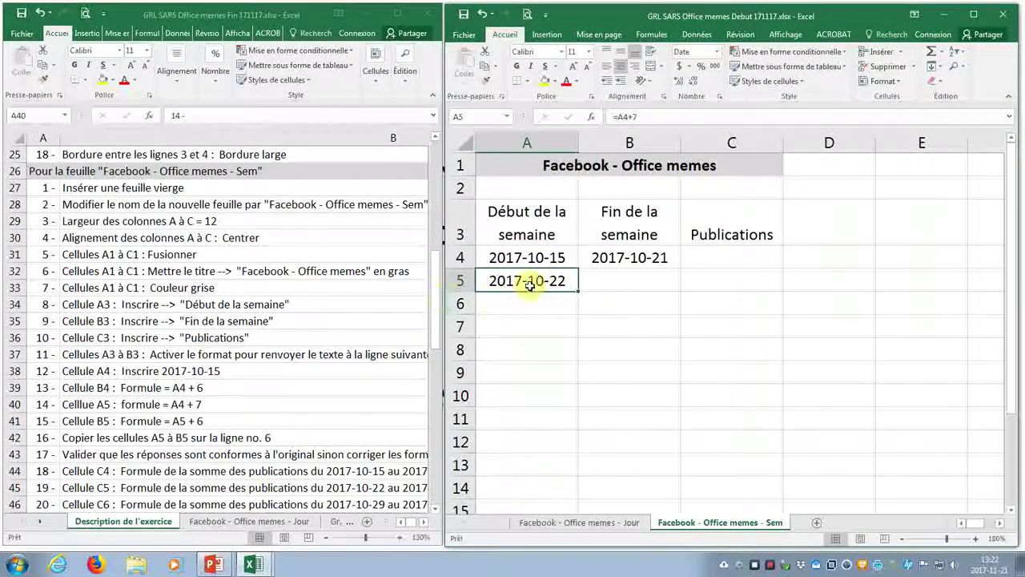
pyautogui.click(997, 565)
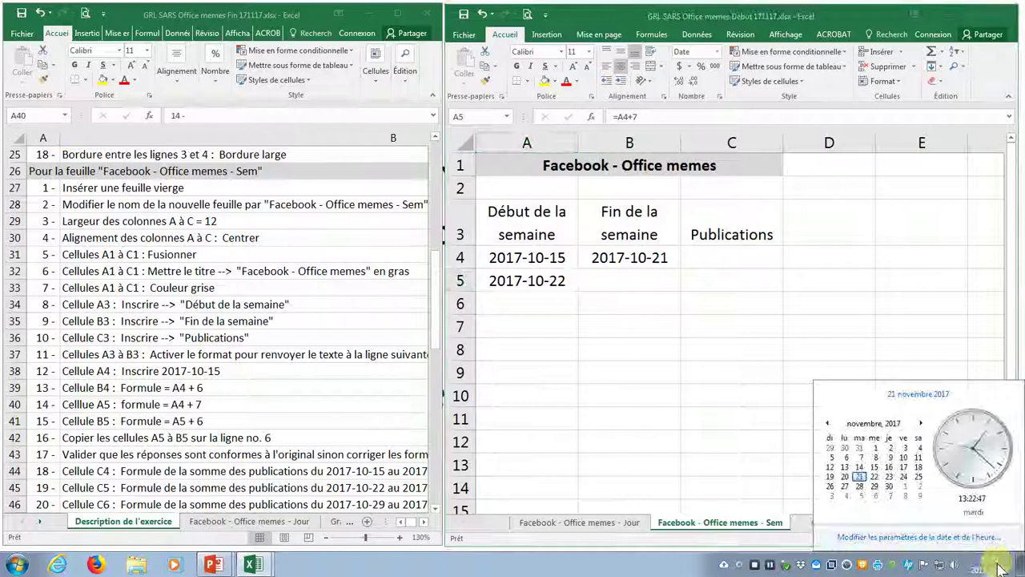
pyautogui.click(828, 424)
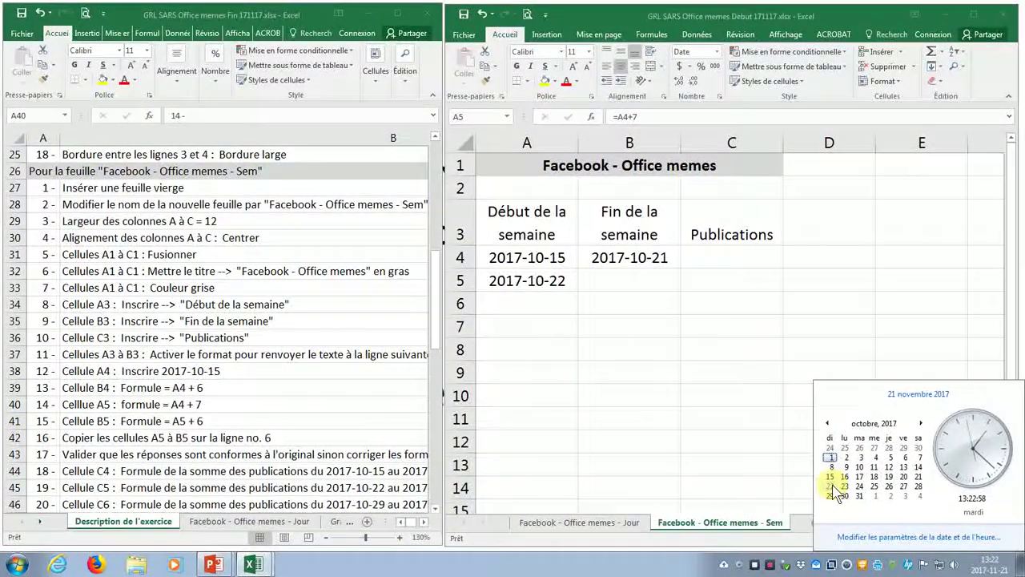
# Following item 15 of the weekly sheet section, enter =A5+6 in cell B5 and check its date against the October 2017 system calendar.
pyautogui.click(636, 276)
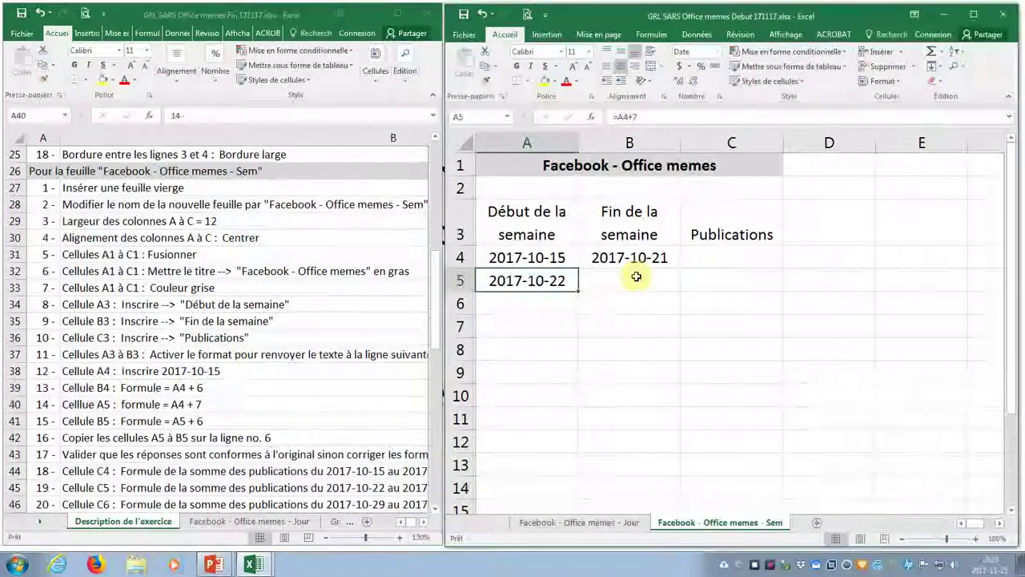
pyautogui.press('F2')
pyautogui.click(636, 277)
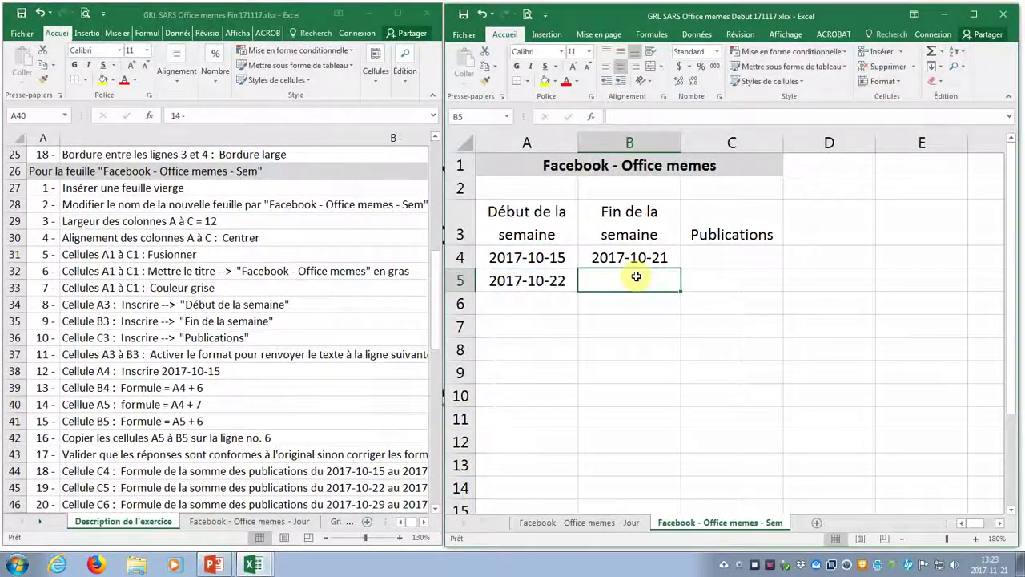
pyautogui.press('Left')
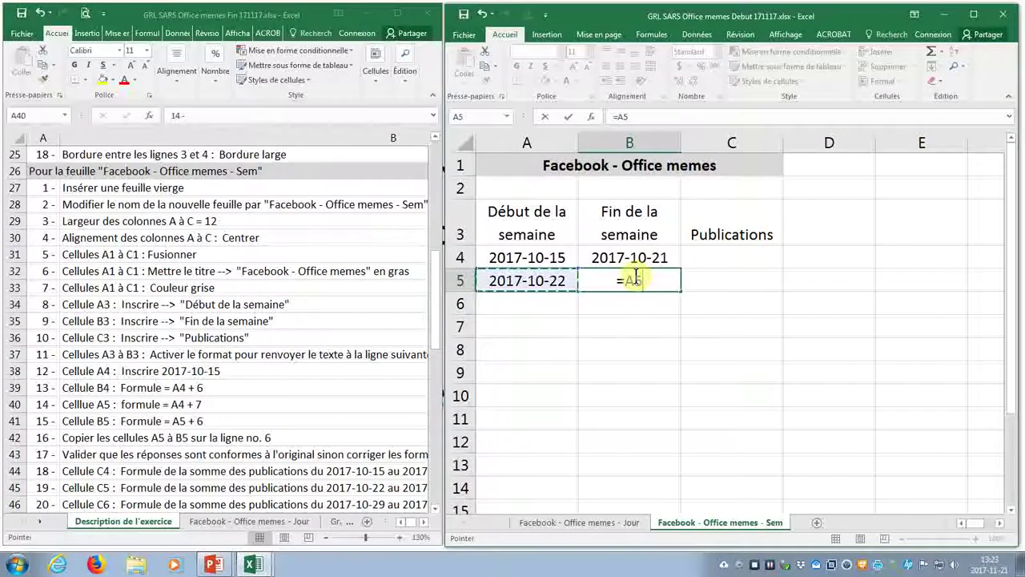
pyautogui.write('+6')
pyautogui.press('Return')
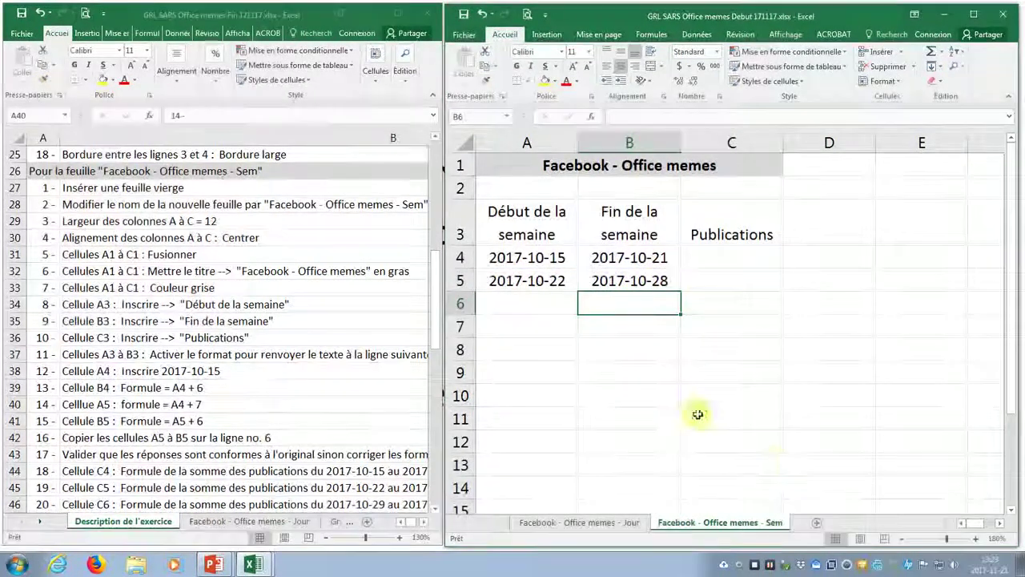
pyautogui.click(988, 564)
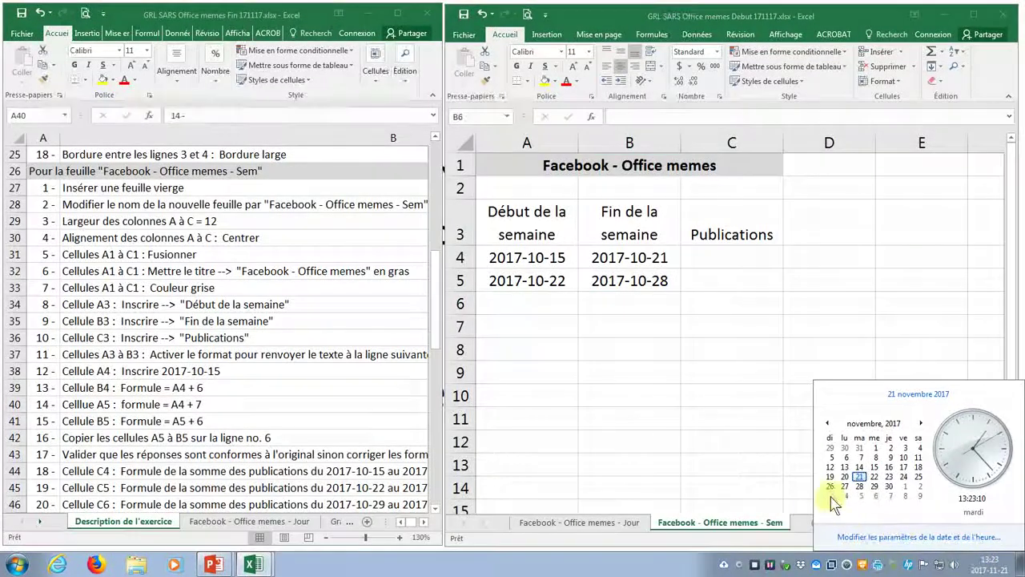
pyautogui.click(828, 424)
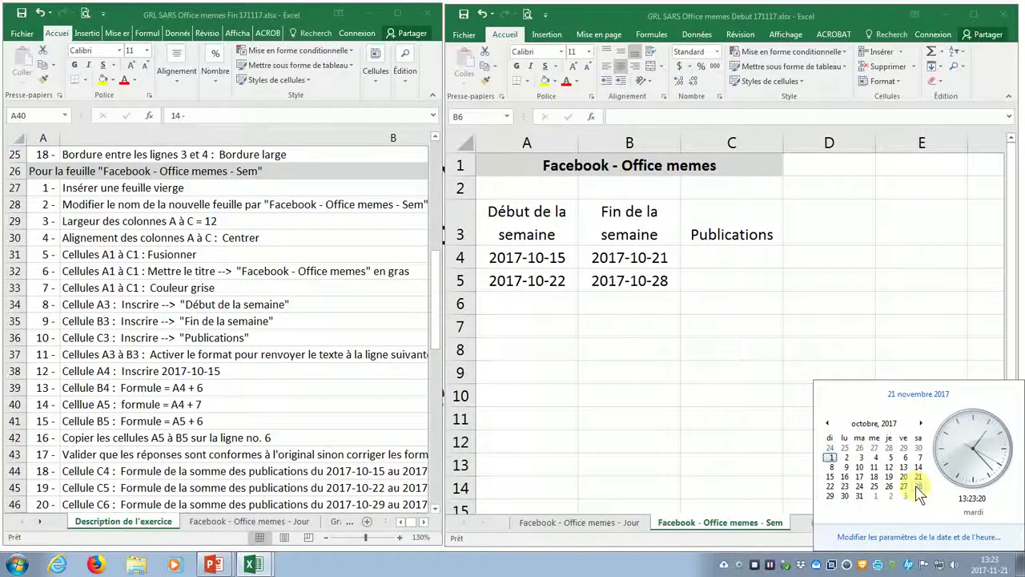
# Following item 16 of the weekly sheet section, copy the date formulas of cells A5 to B5 down to row 6.
pyautogui.click(34, 439)
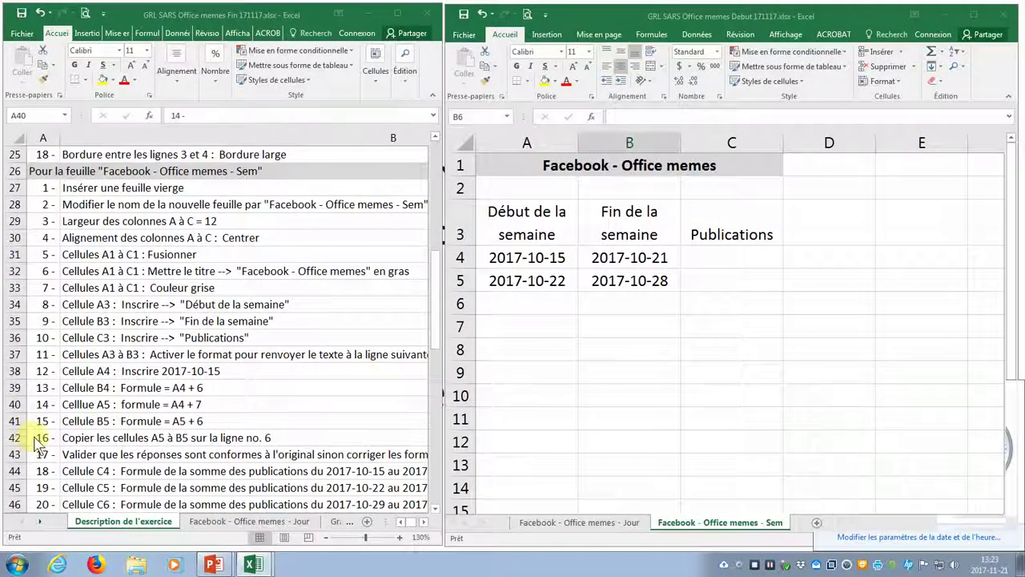
pyautogui.click(526, 280)
pyautogui.moveTo(526, 279); pyautogui.dragTo(596, 282)
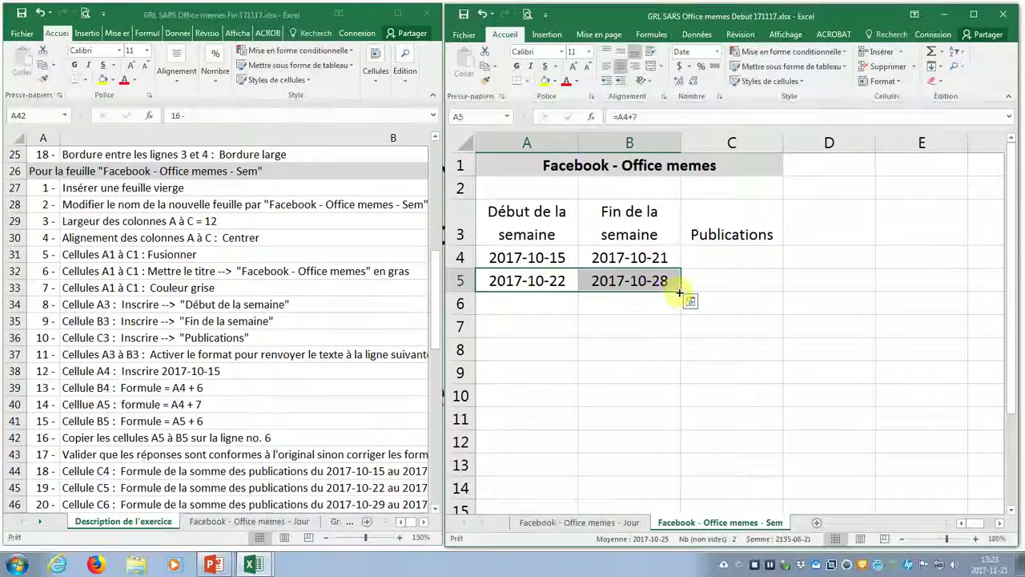
pyautogui.moveTo(680, 292); pyautogui.dragTo(680, 312)
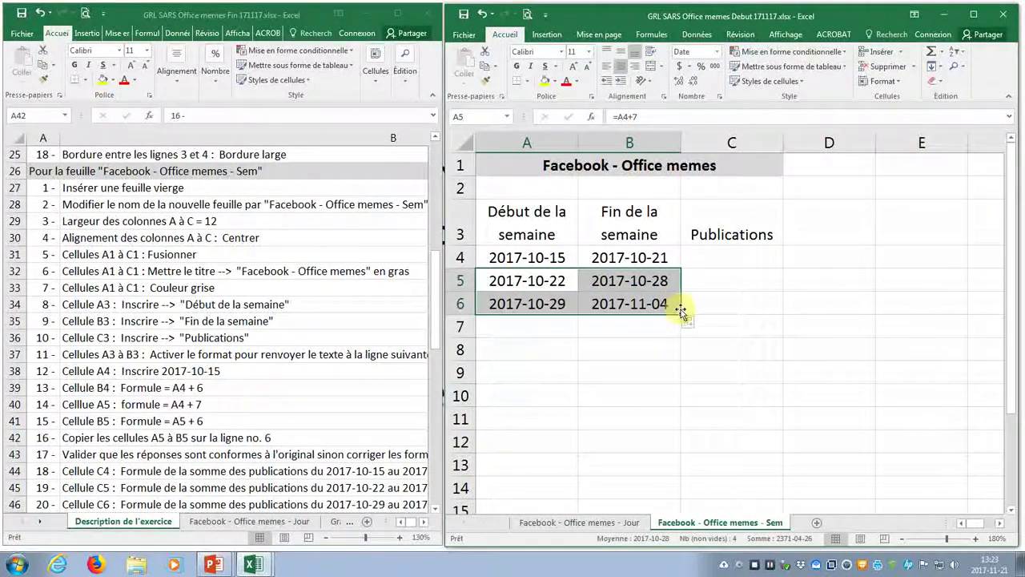
# Examine the copied date formulas in cells A6 and B6.
pyautogui.click(542, 303)
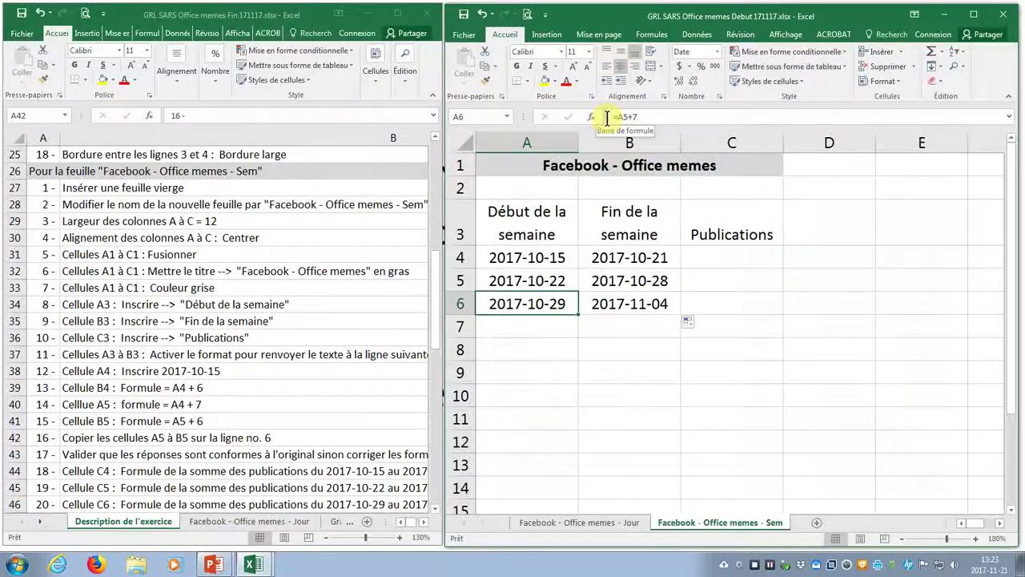
pyautogui.click(642, 296)
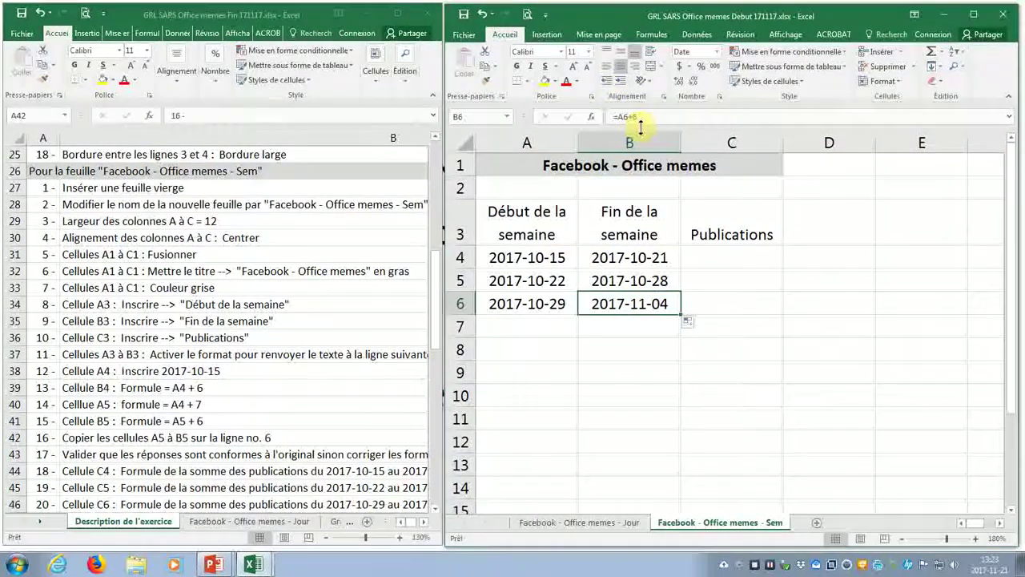
pyautogui.click(531, 303)
pyautogui.hotkey('ctrl', 'c')
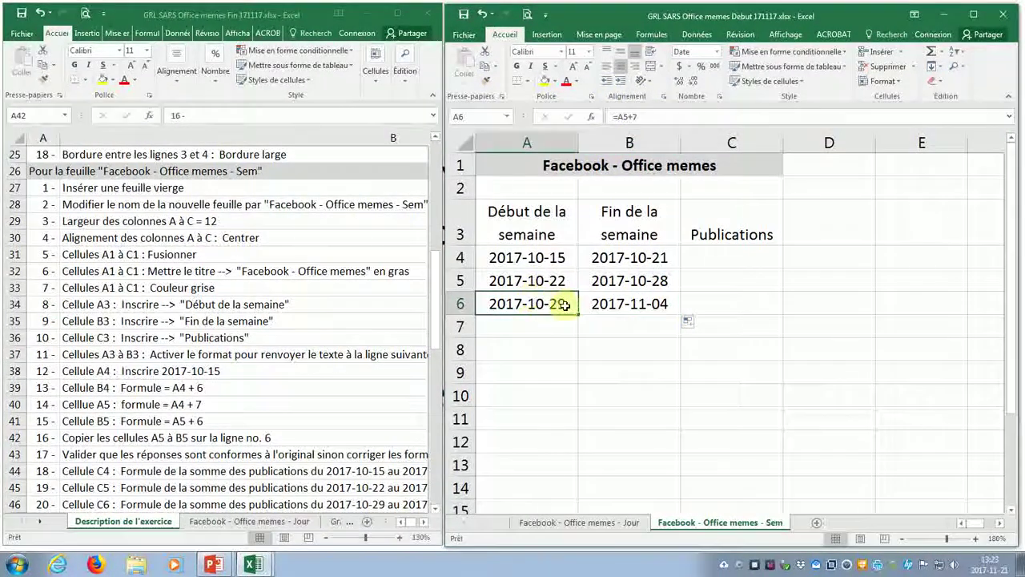
pyautogui.click(614, 303)
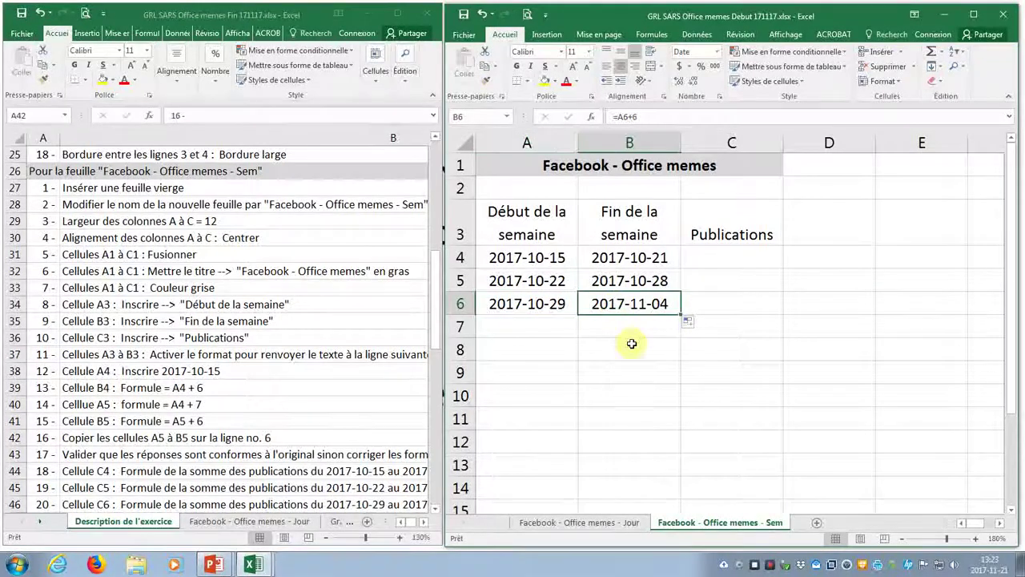
# Following item 17 of the weekly sheet section, validate the copied week dates in row 6 against the October 2017 system calendar.
pyautogui.click(989, 564)
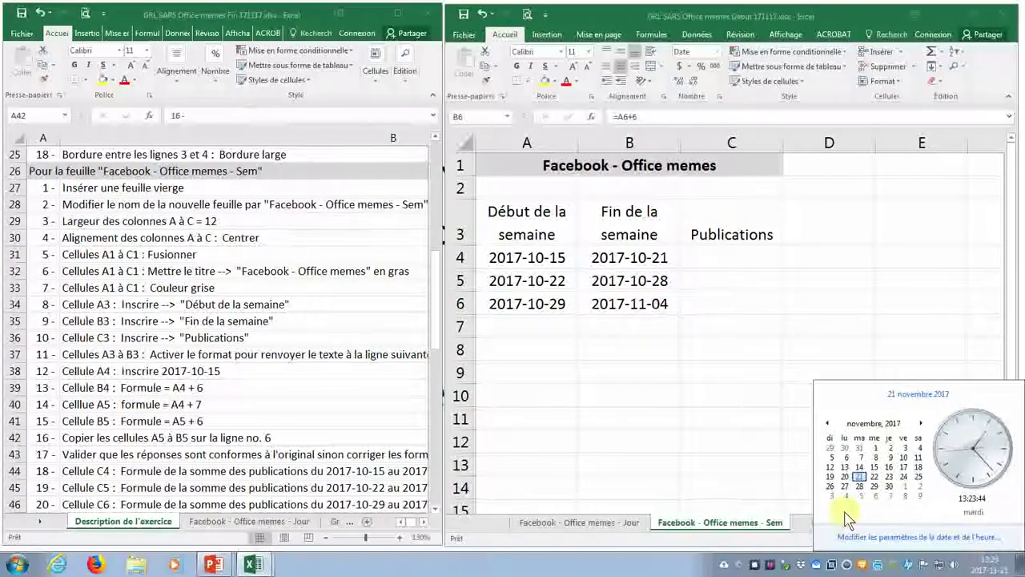
pyautogui.click(828, 424)
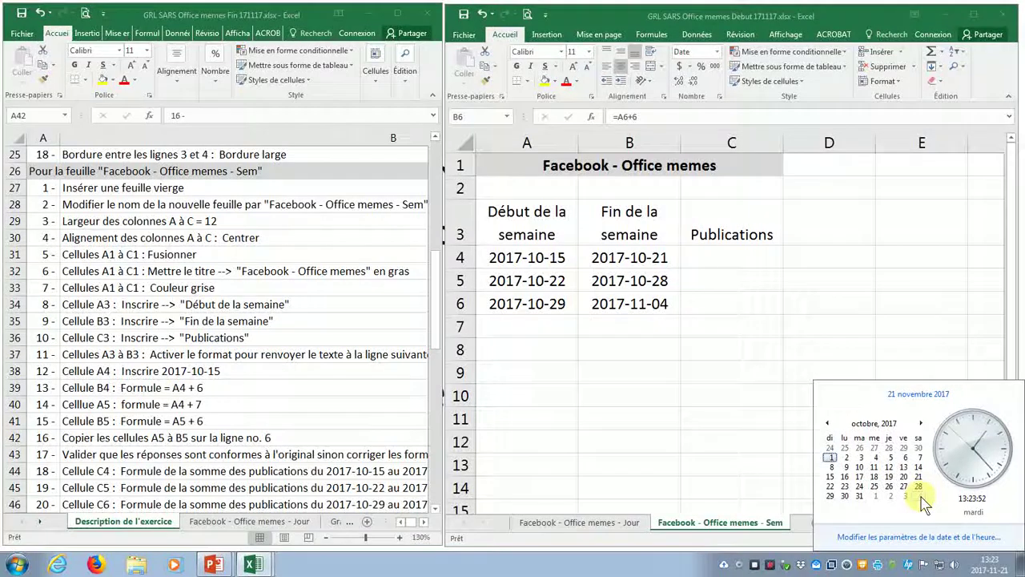
pyautogui.click(717, 312)
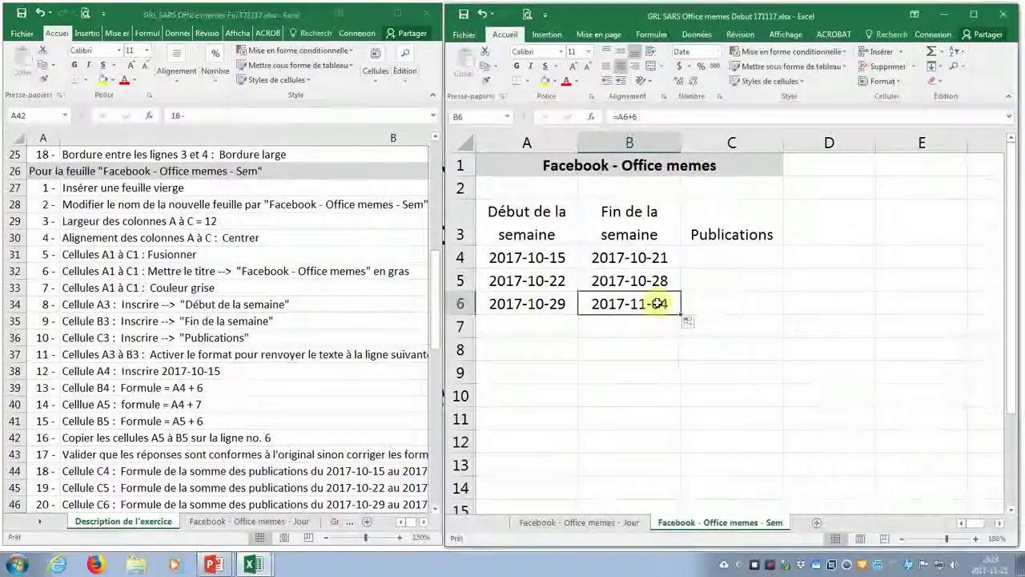
pyautogui.moveTo(531, 303); pyautogui.dragTo(590, 299)
pyautogui.click(591, 280)
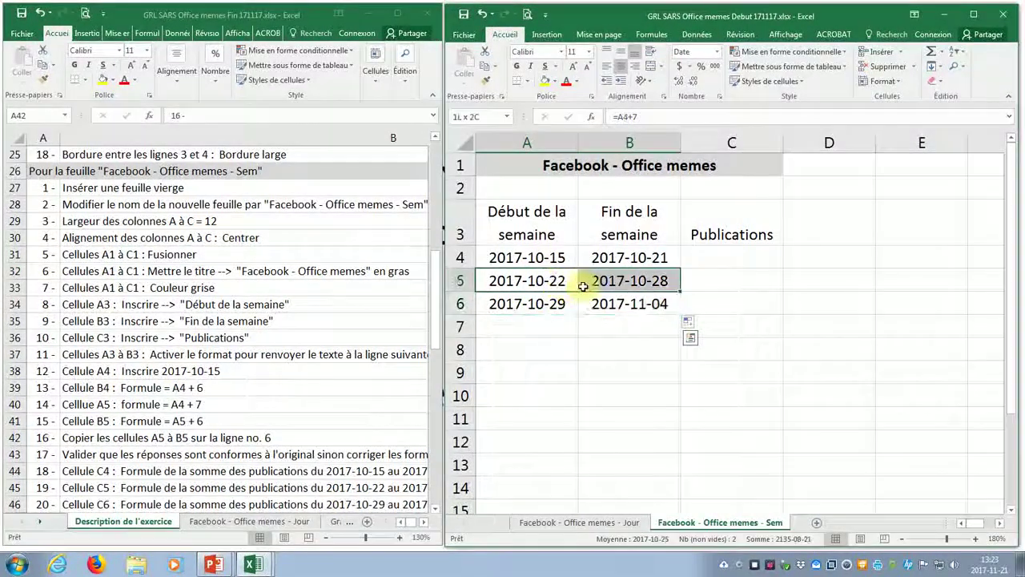
pyautogui.click(690, 251)
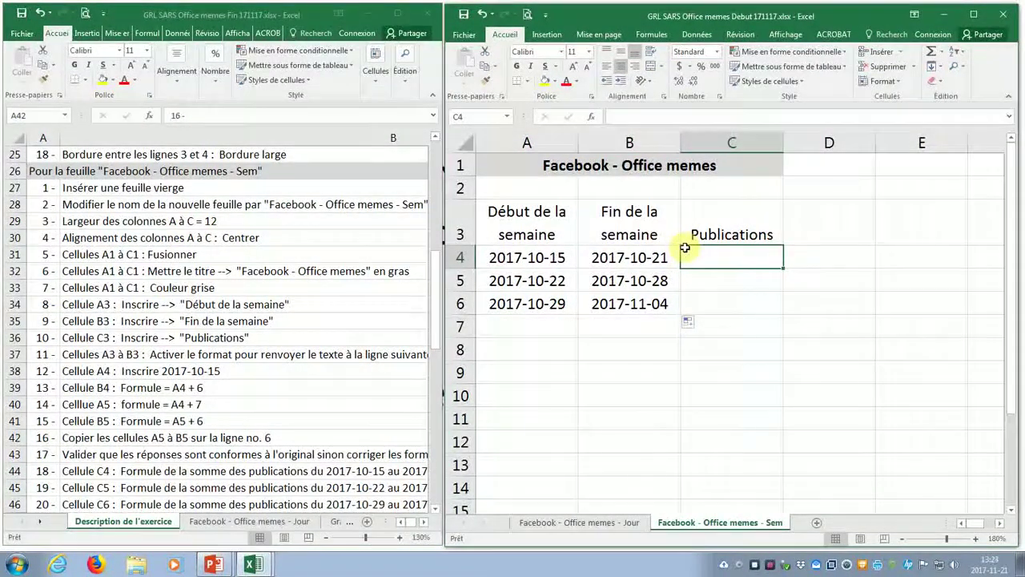
pyautogui.click(42, 454)
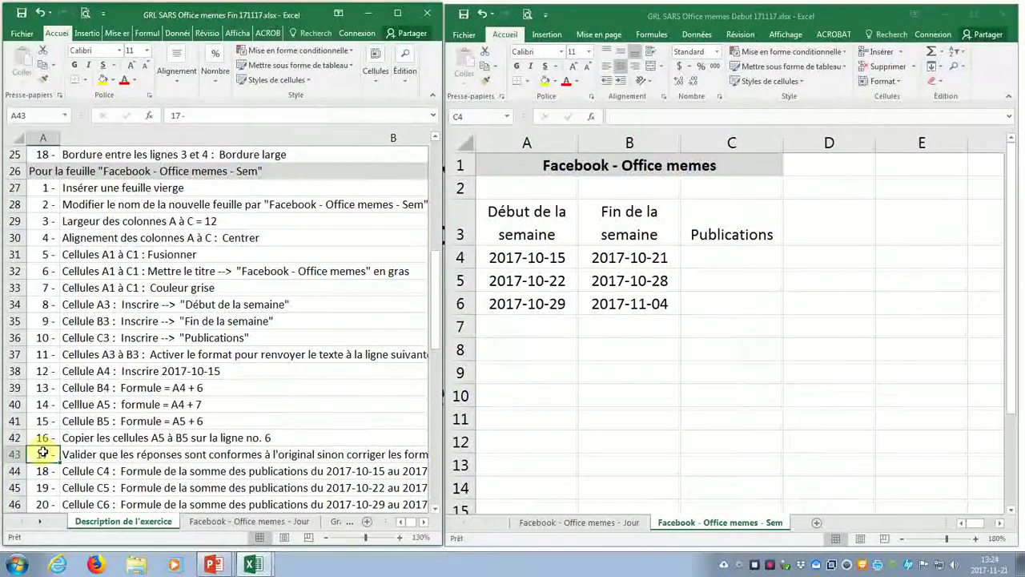
# Following item 18 of the weekly sheet section, insert the SOMME function in cell C4 from the list of all functions.
pyautogui.click(46, 473)
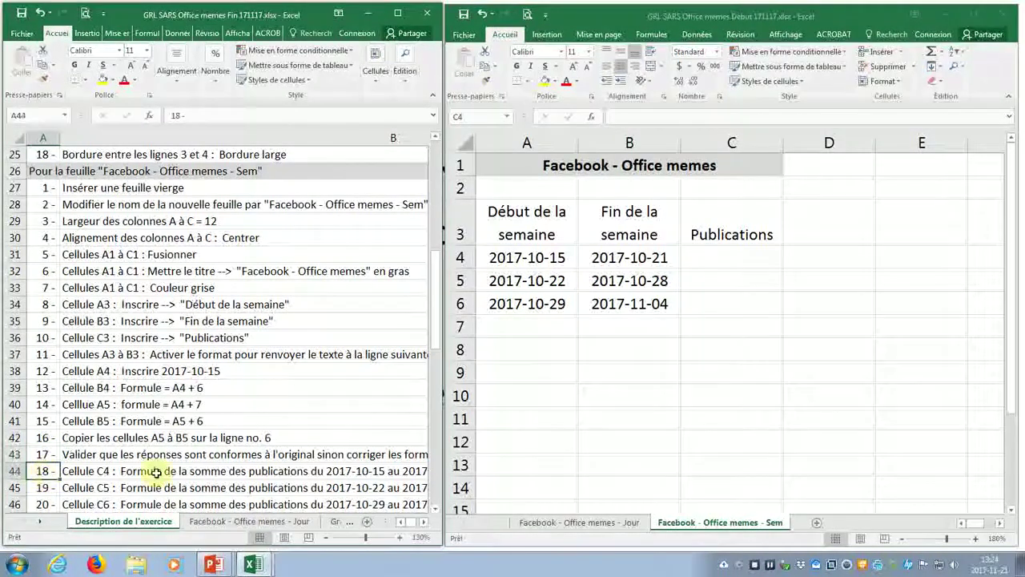
pyautogui.click(730, 258)
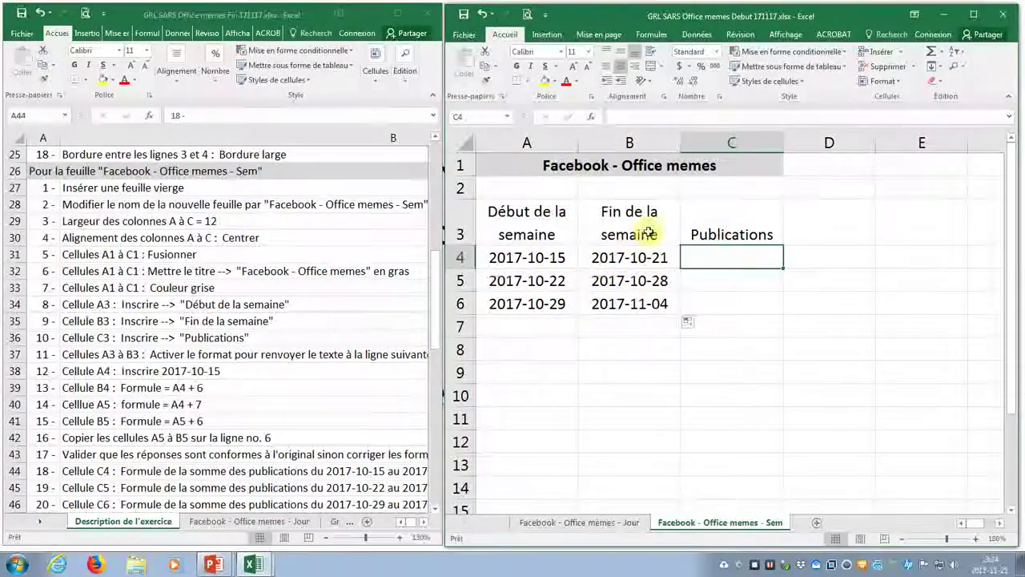
pyautogui.click(591, 116)
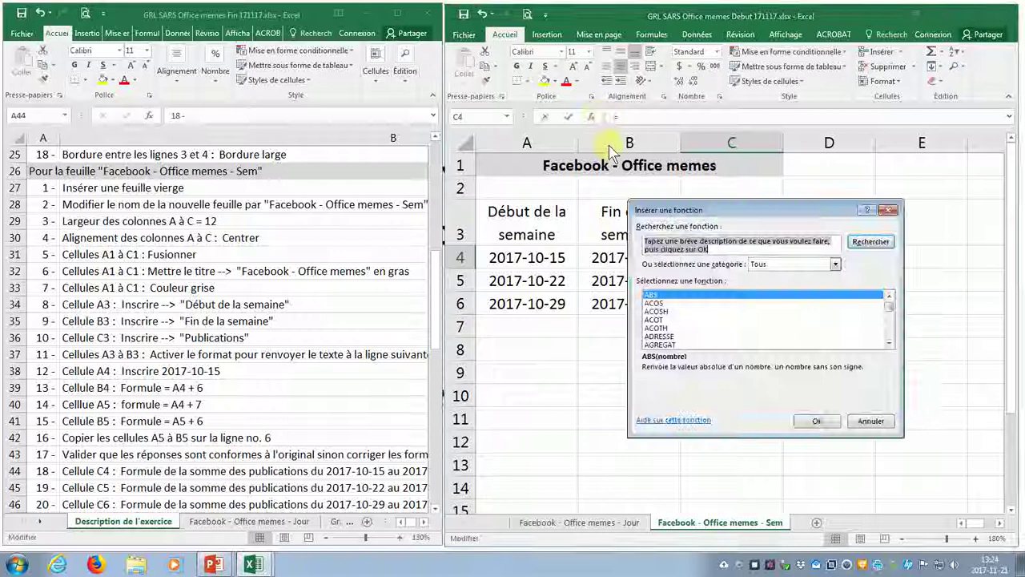
pyautogui.click(835, 263)
pyautogui.click(809, 285)
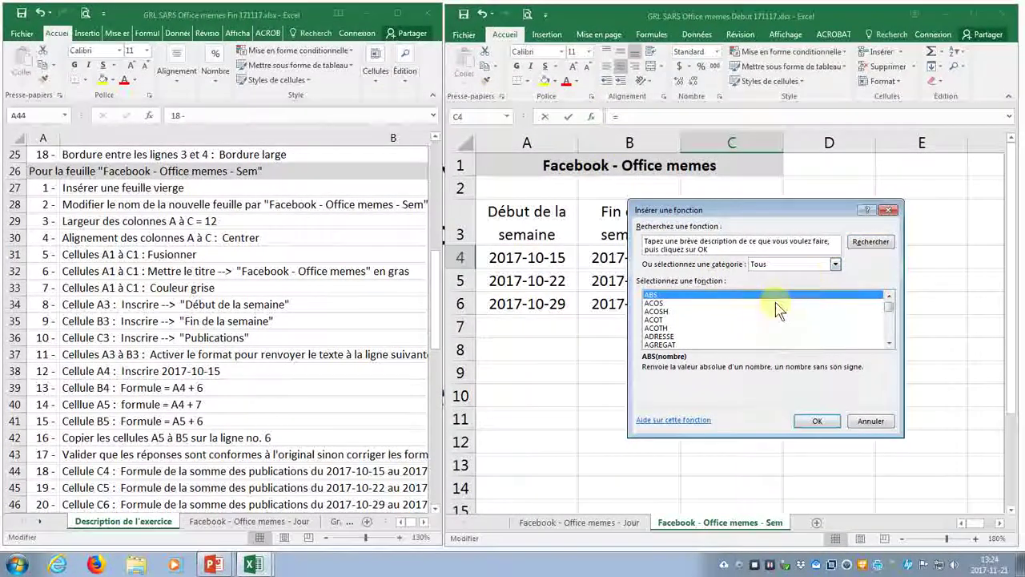
pyautogui.click(744, 321)
pyautogui.write('so')
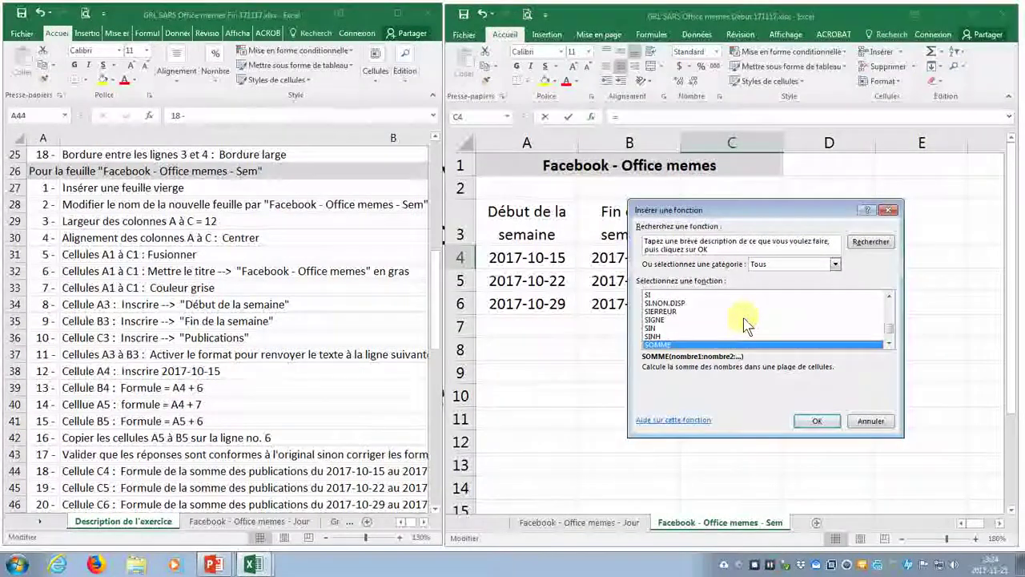
pyautogui.press('Return')
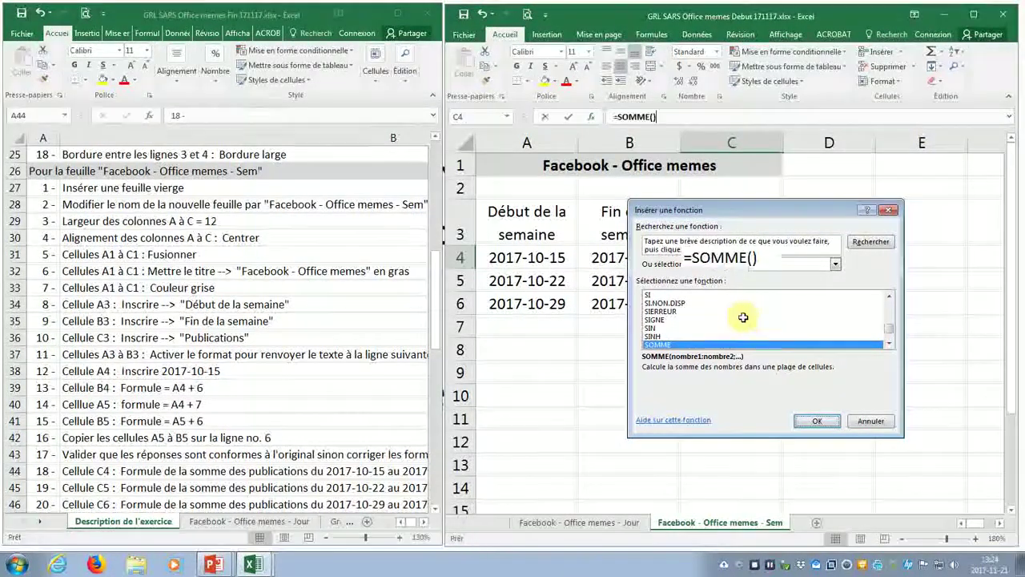
# Set the first SOMME argument to B6:B12 on the "Facebook - Office memes - Jour" sheet, covering 2017-10-15 to 2017-10-21.
pyautogui.click(566, 526)
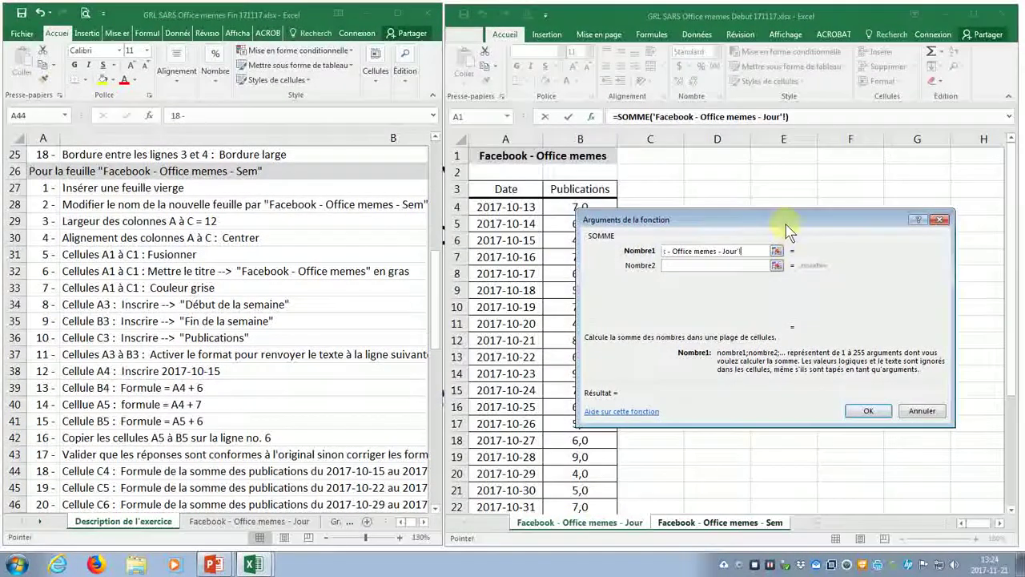
pyautogui.moveTo(786, 229); pyautogui.dragTo(854, 224)
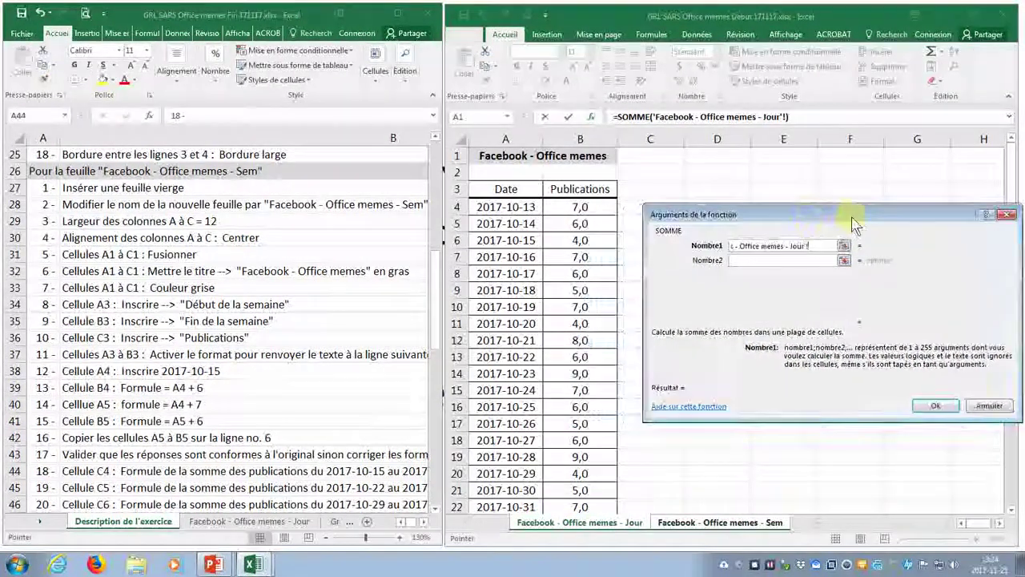
pyautogui.click(595, 241)
pyautogui.moveTo(596, 241); pyautogui.dragTo(593, 340)
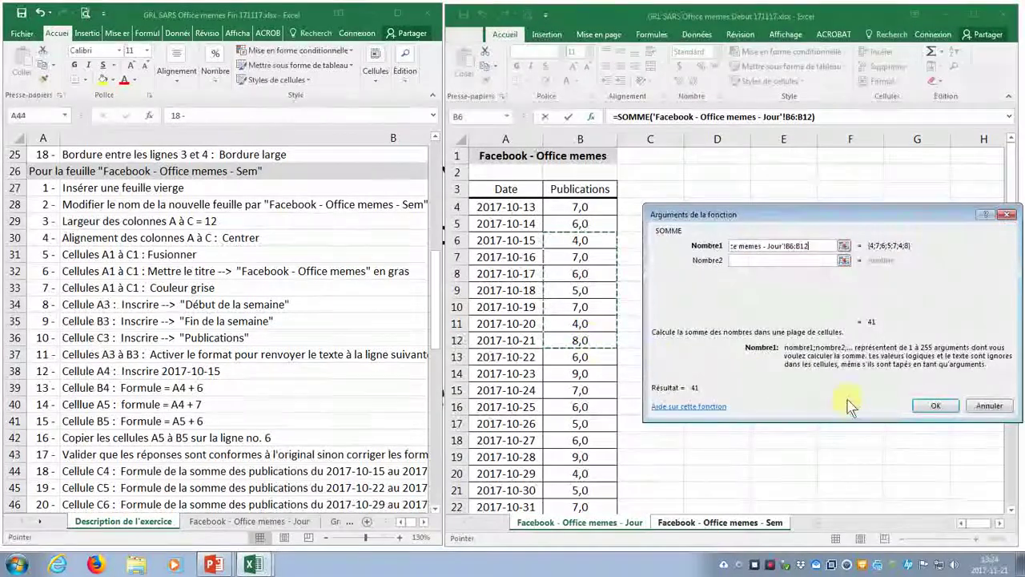
# Accept the C4 sum formula and total B13:B19 of the "Facebook - Office memes - Jour" sheet in C5 with the SOMME function.
pyautogui.click(930, 406)
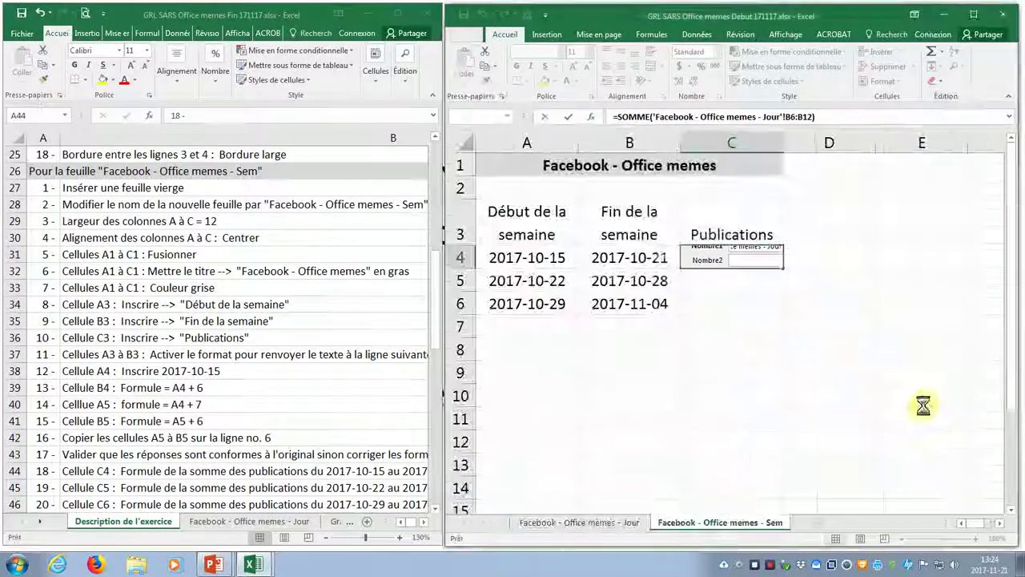
pyautogui.click(738, 281)
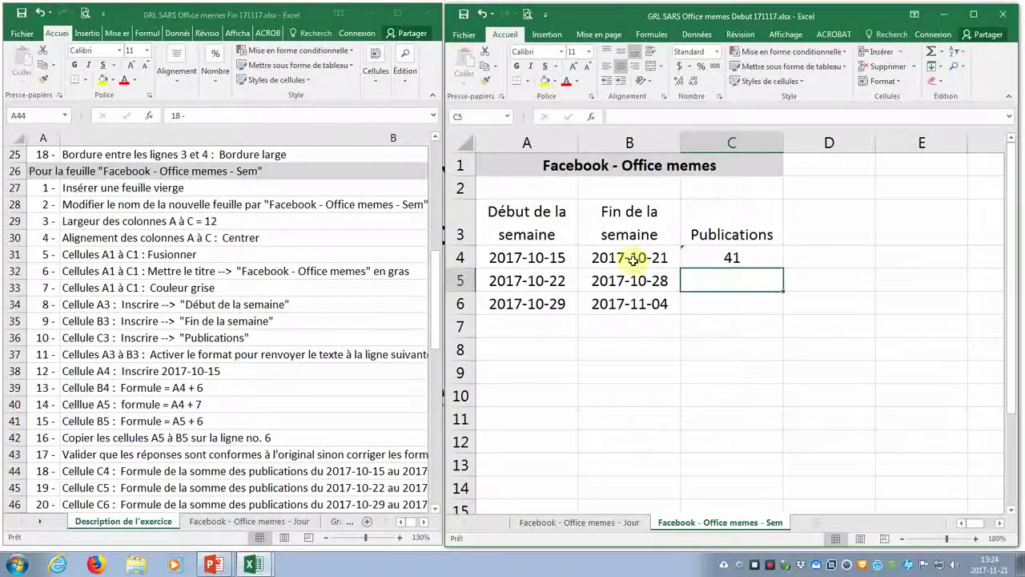
pyautogui.click(590, 117)
pyautogui.click(733, 314)
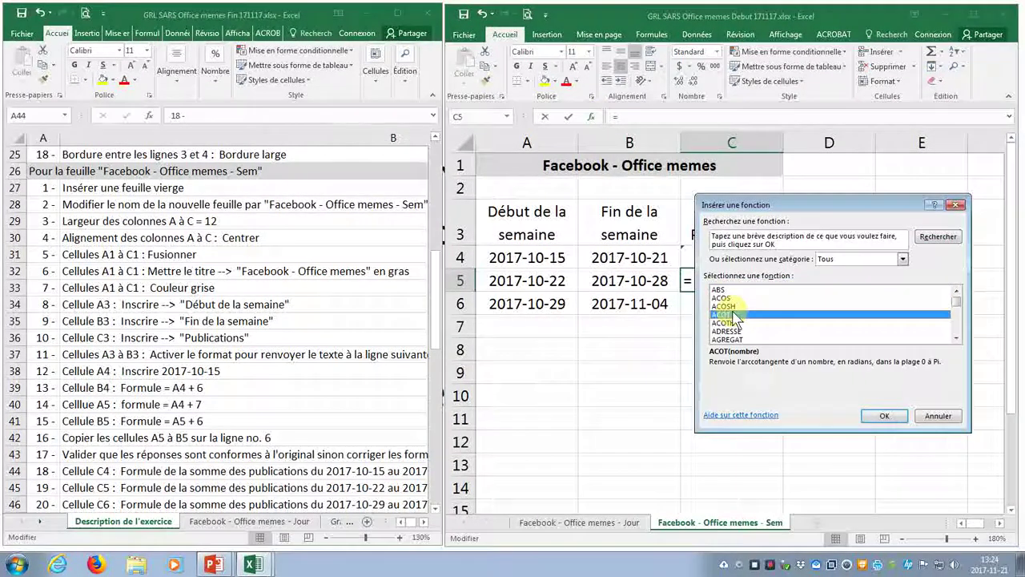
pyautogui.write('so')
pyautogui.press('Return')
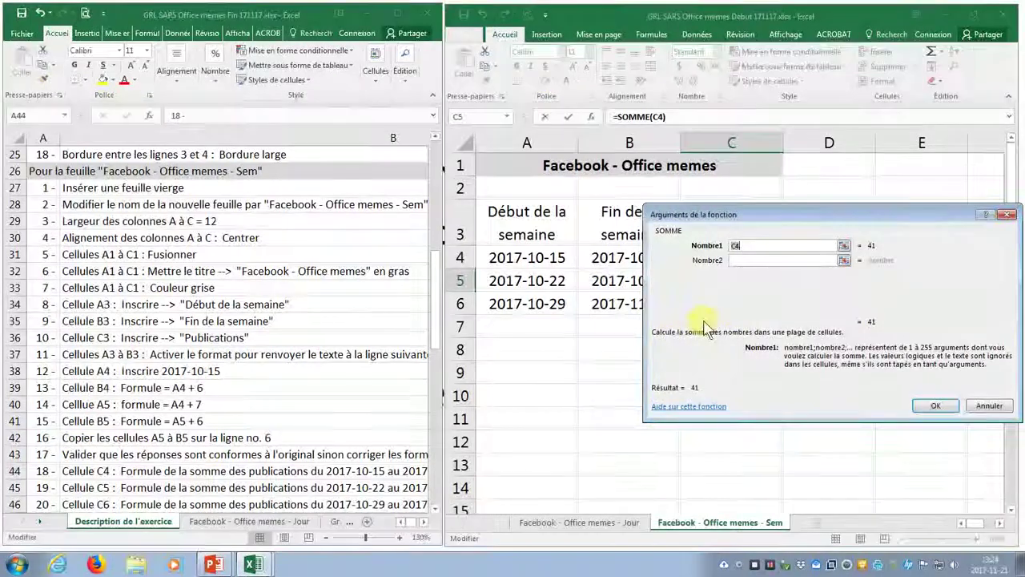
pyautogui.press('Delete')
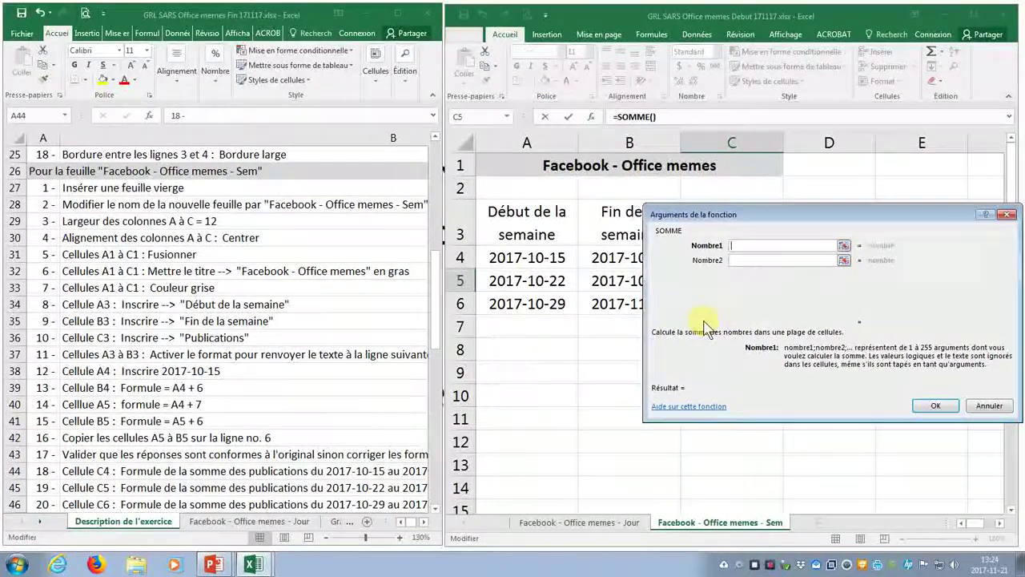
pyautogui.click(596, 527)
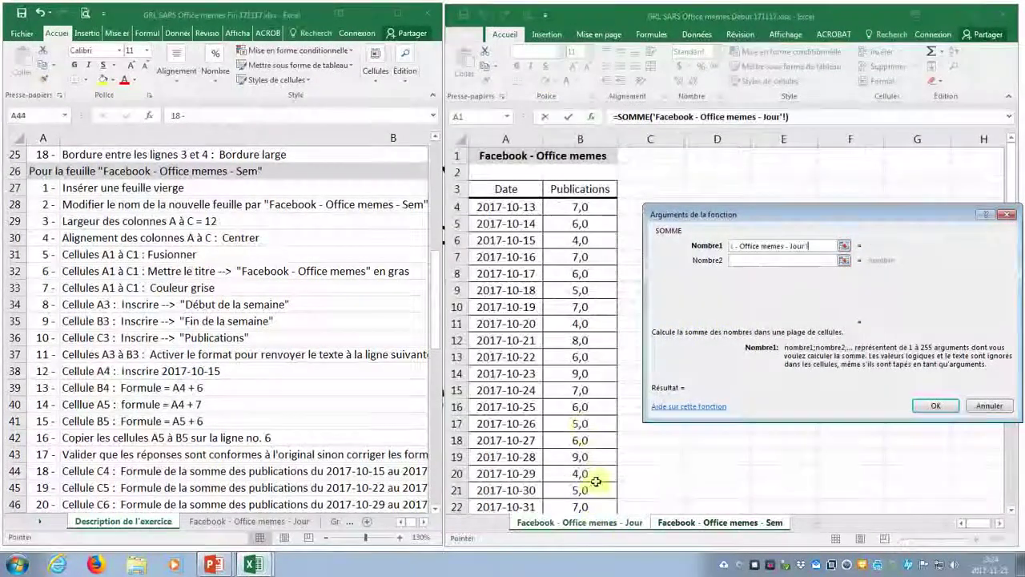
pyautogui.click(575, 358)
pyautogui.moveTo(575, 358); pyautogui.dragTo(568, 451)
pyautogui.press('Return')
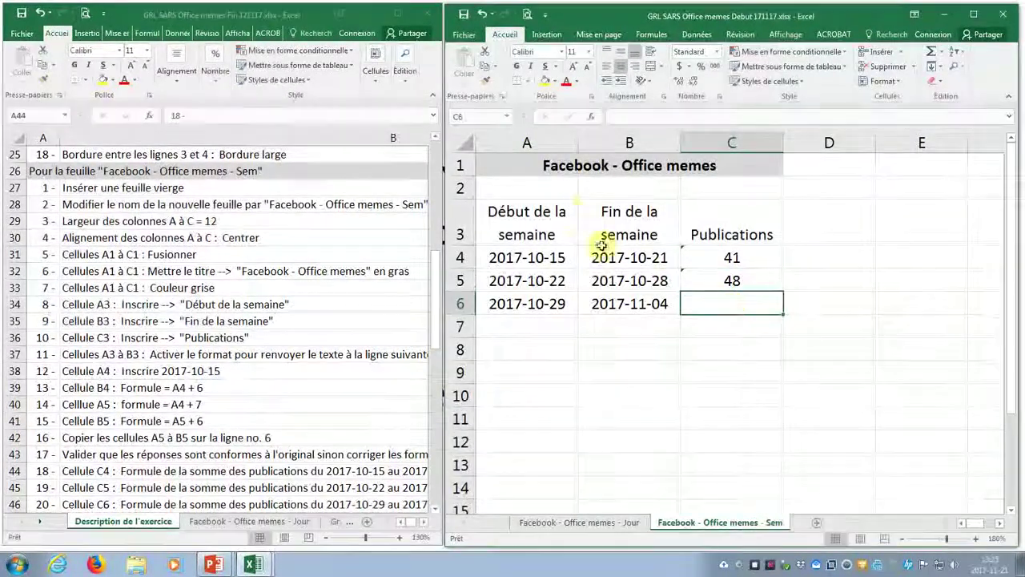
# Total B20:B26 of the "Facebook - Office memes - Jour" sheet in cell C6 with the SOMME function.
pyautogui.click(591, 118)
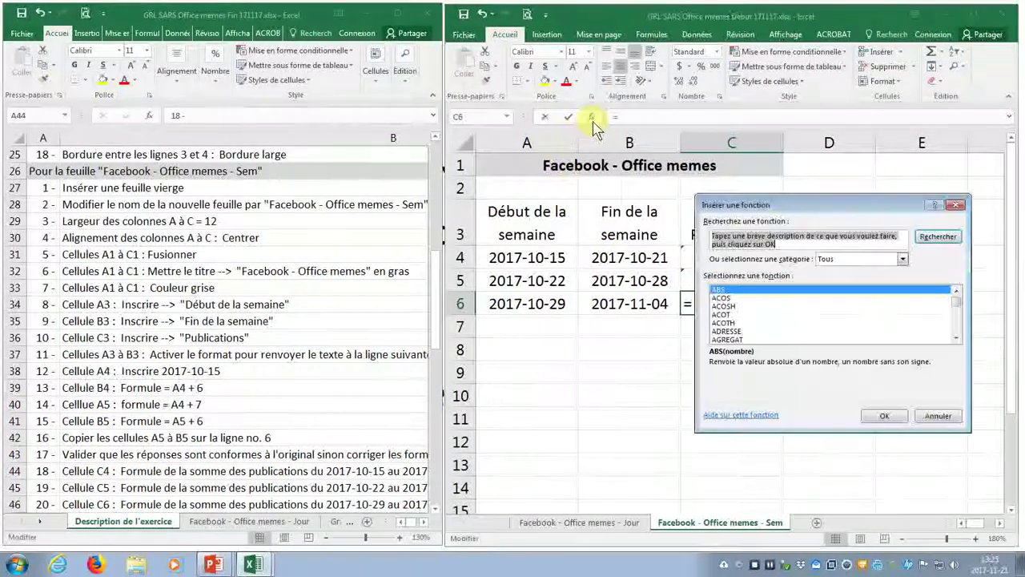
pyautogui.click(726, 331)
pyautogui.press('s')
pyautogui.press('o')
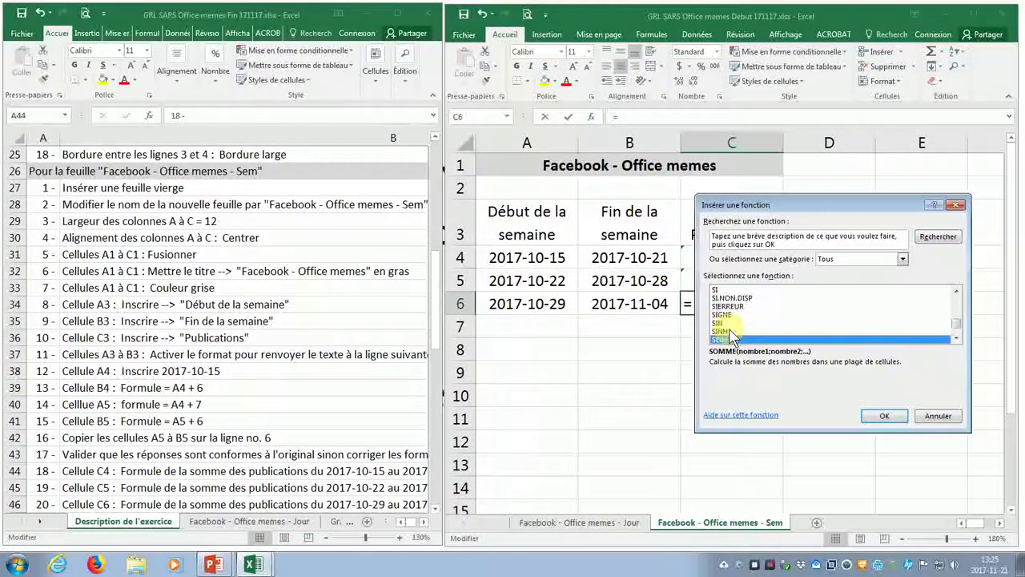
pyautogui.press('Return')
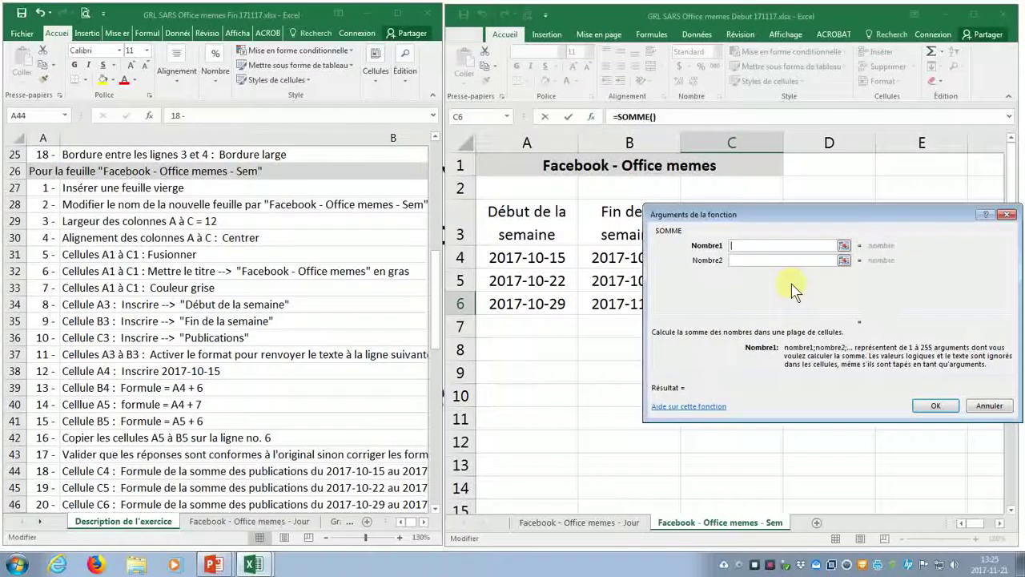
pyautogui.click(597, 524)
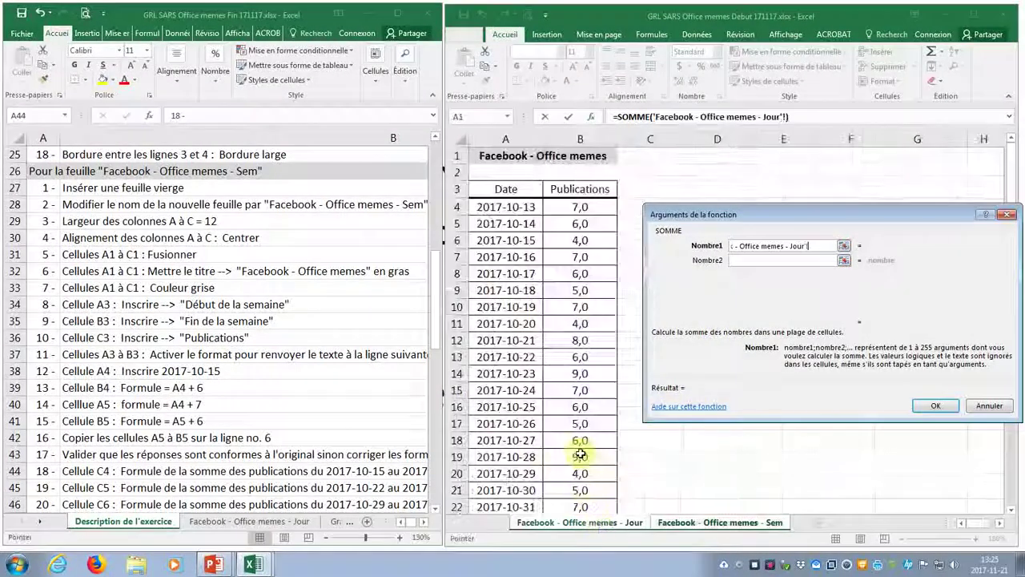
pyautogui.scroll(-2, 580, 389)
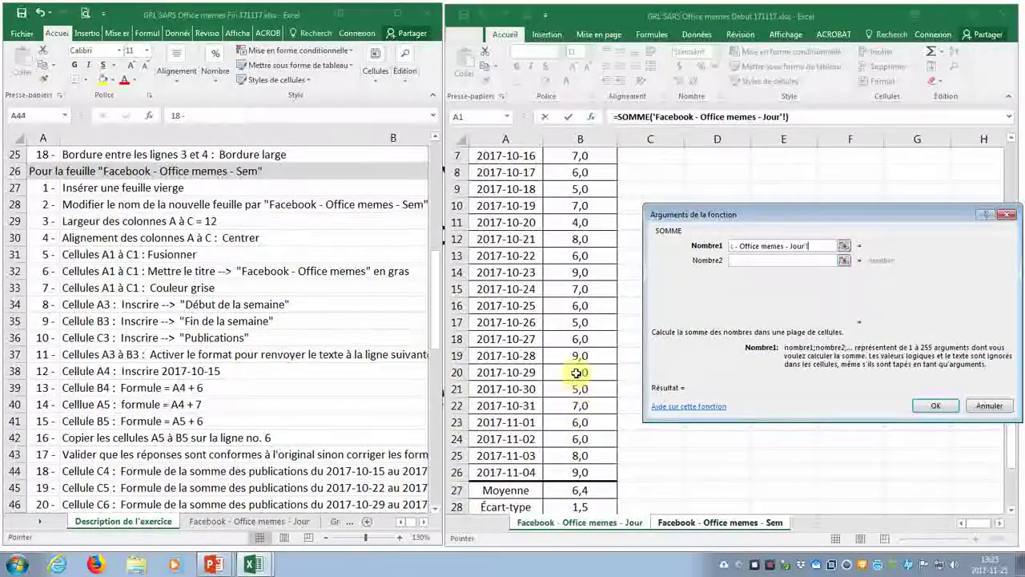
pyautogui.moveTo(577, 372); pyautogui.dragTo(567, 465)
pyautogui.press('Return')
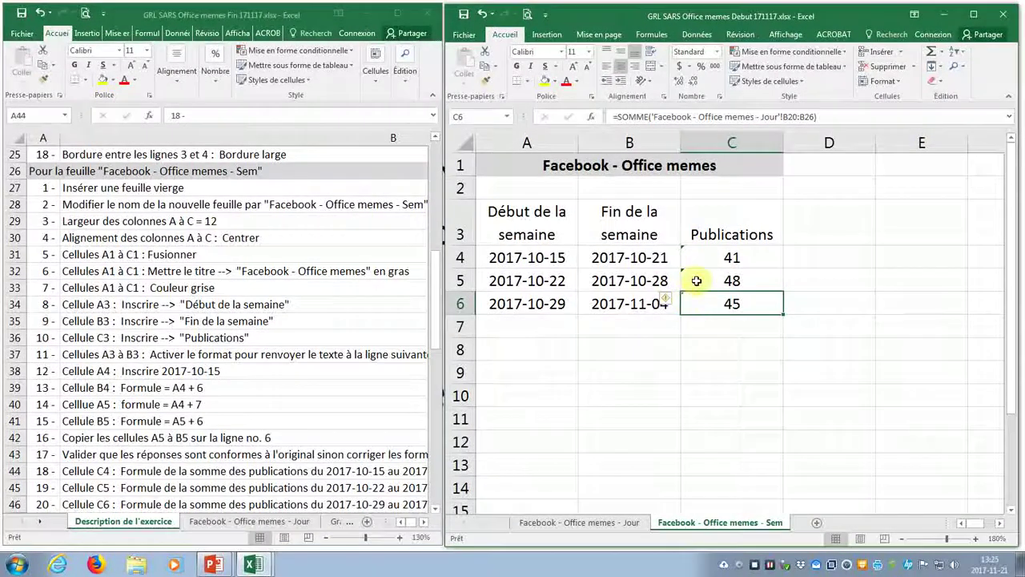
# Ignore the formula error flags on the publication sums in C4:C6.
pyautogui.moveTo(694, 257); pyautogui.dragTo(691, 302)
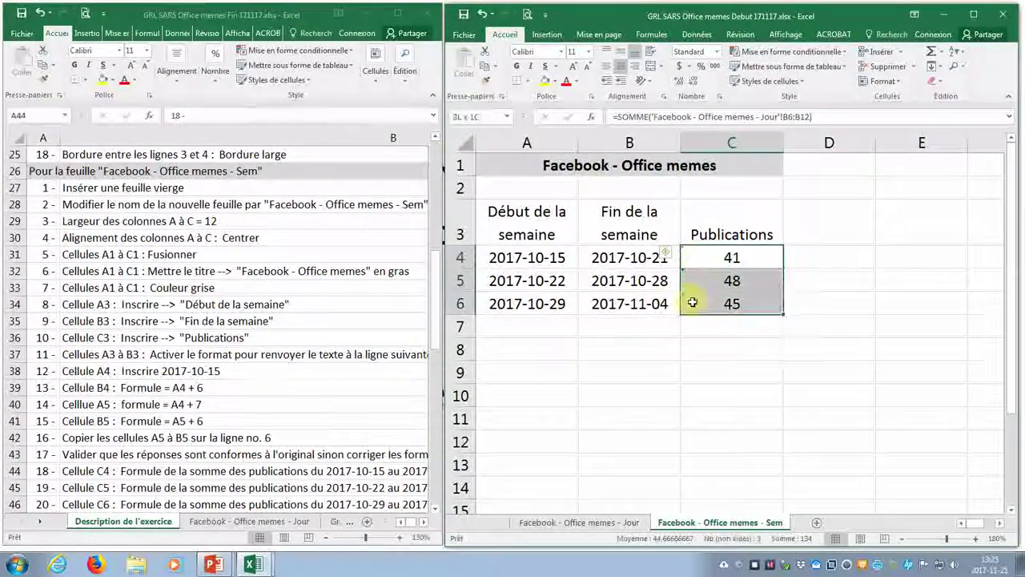
pyautogui.click(668, 258)
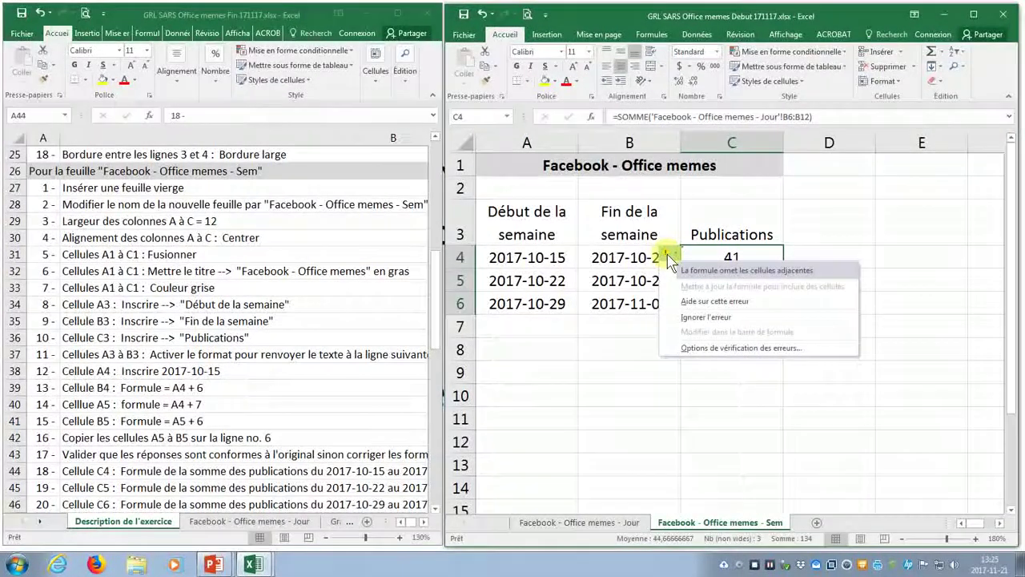
pyautogui.click(679, 319)
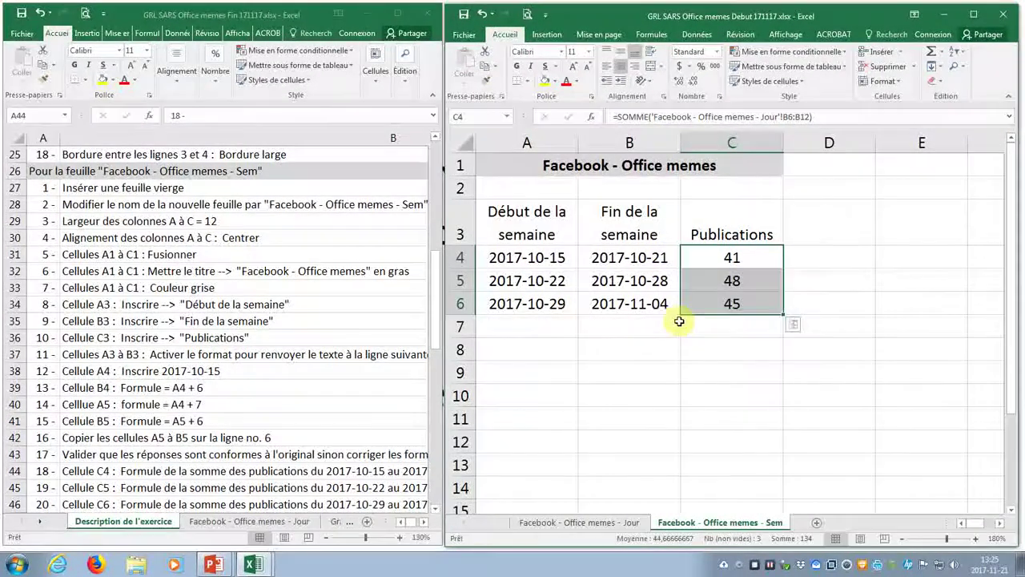
pyautogui.click(534, 324)
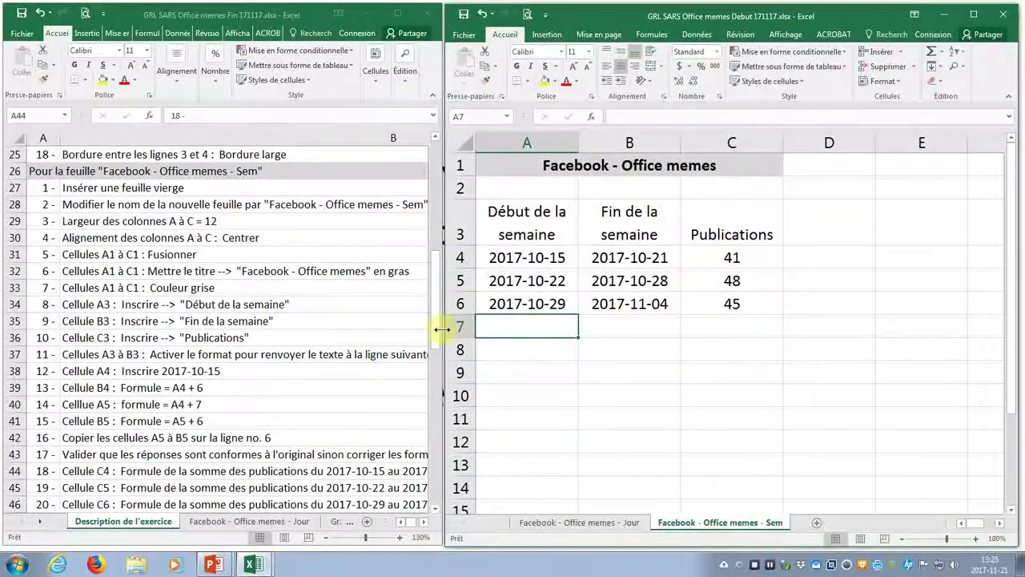
# Apply simple outline and inside borders to cells A3:C6 on the "Facebook - Office memes - Sem" sheet.
pyautogui.moveTo(435, 327); pyautogui.dragTo(435, 392)
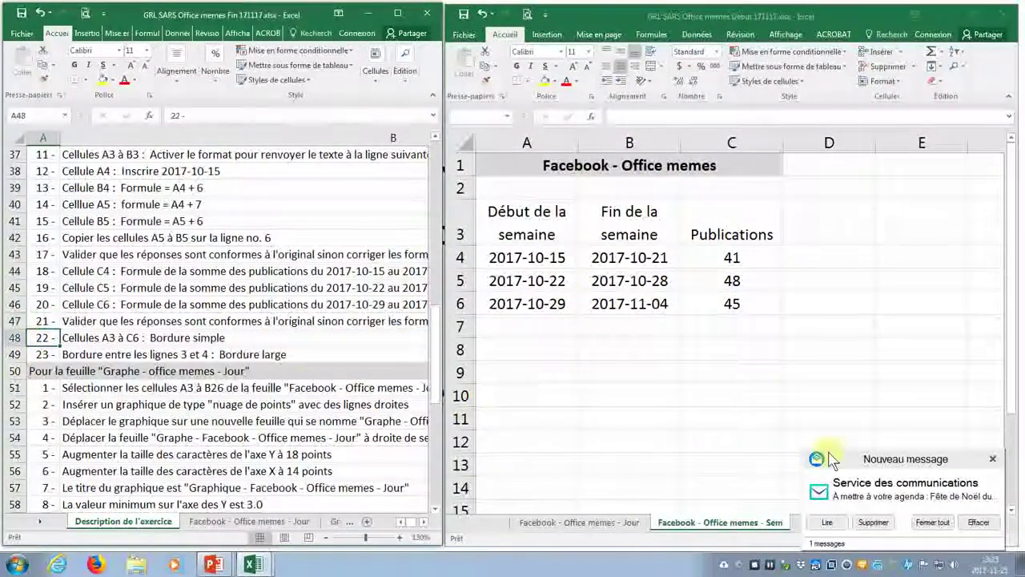
pyautogui.click(992, 458)
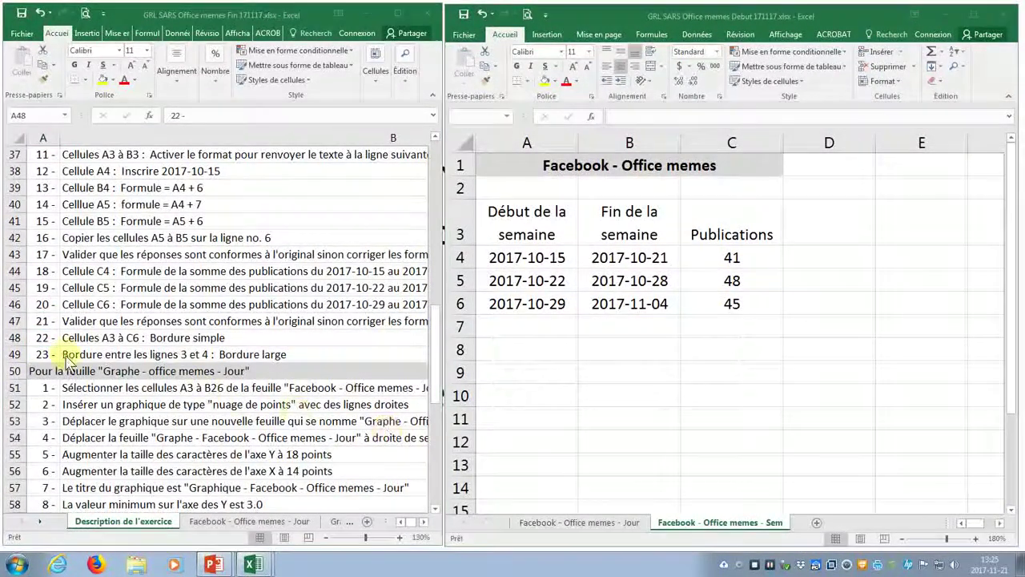
pyautogui.click(50, 338)
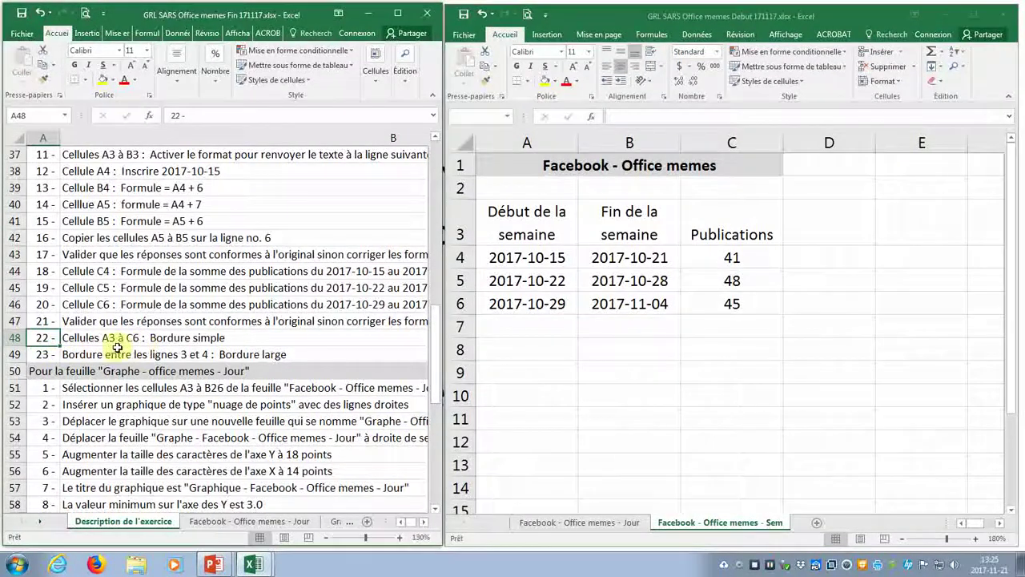
pyautogui.click(487, 330)
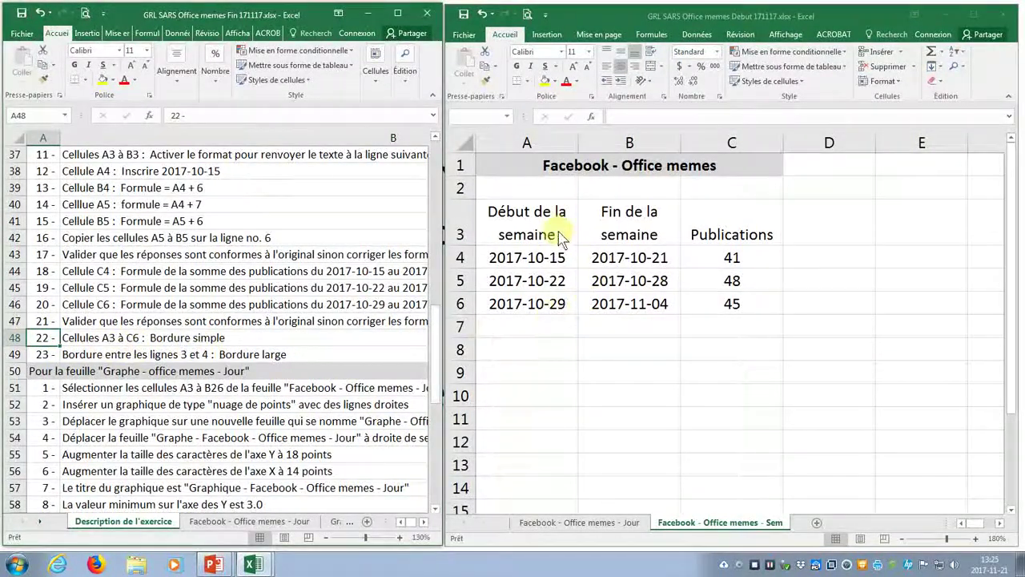
pyautogui.moveTo(543, 221); pyautogui.dragTo(716, 301)
pyautogui.rightClick(718, 308)
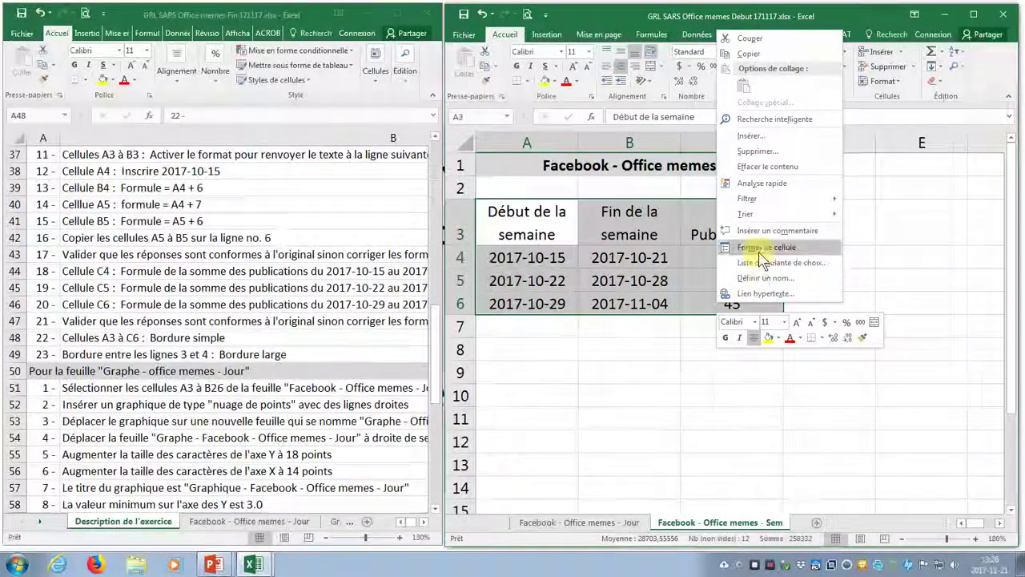
pyautogui.click(745, 246)
pyautogui.click(724, 128)
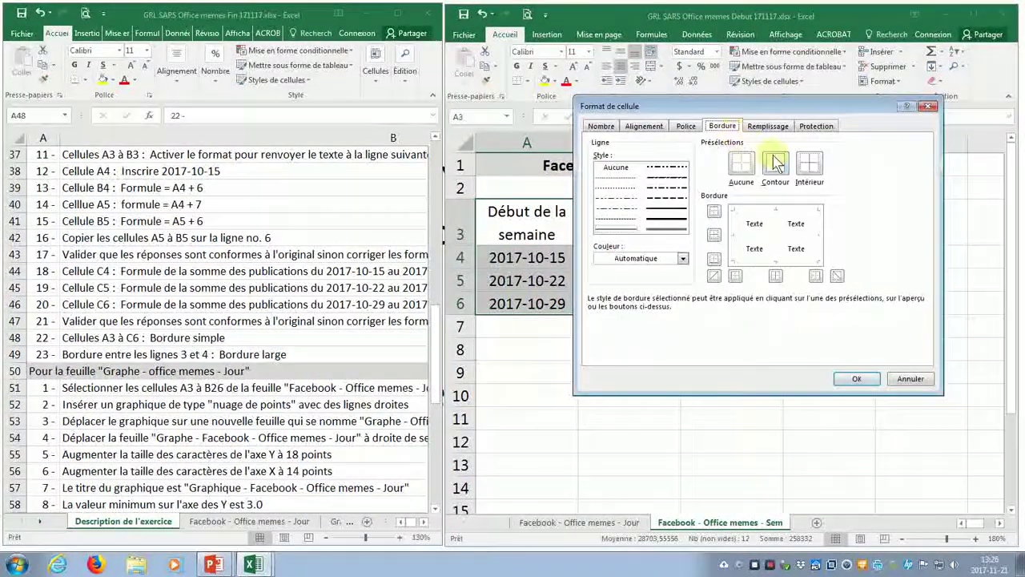
pyautogui.click(855, 378)
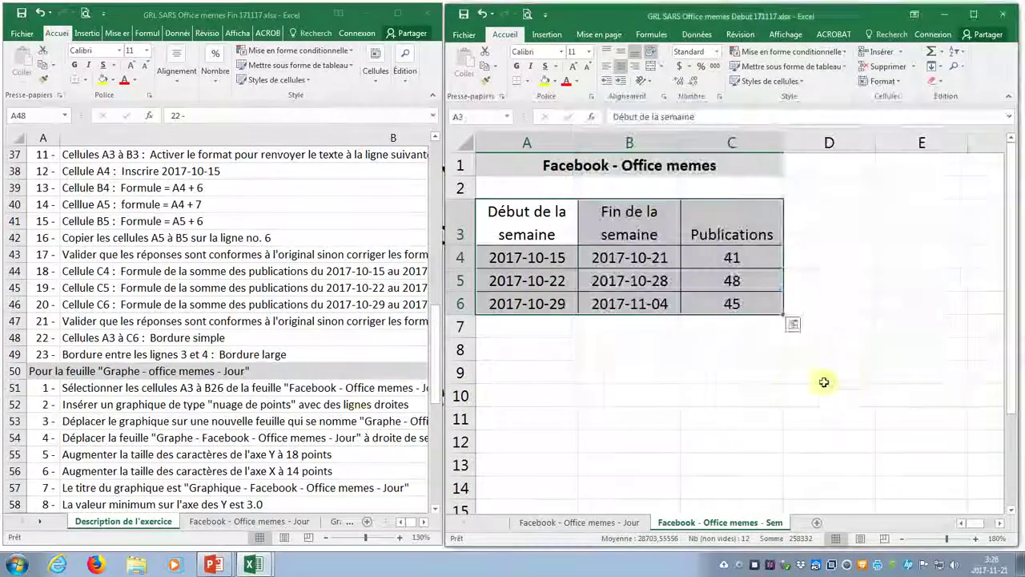
# Apply a thick border between rows 3 and 4 across columns A to C of the weekly table.
pyautogui.click(40, 354)
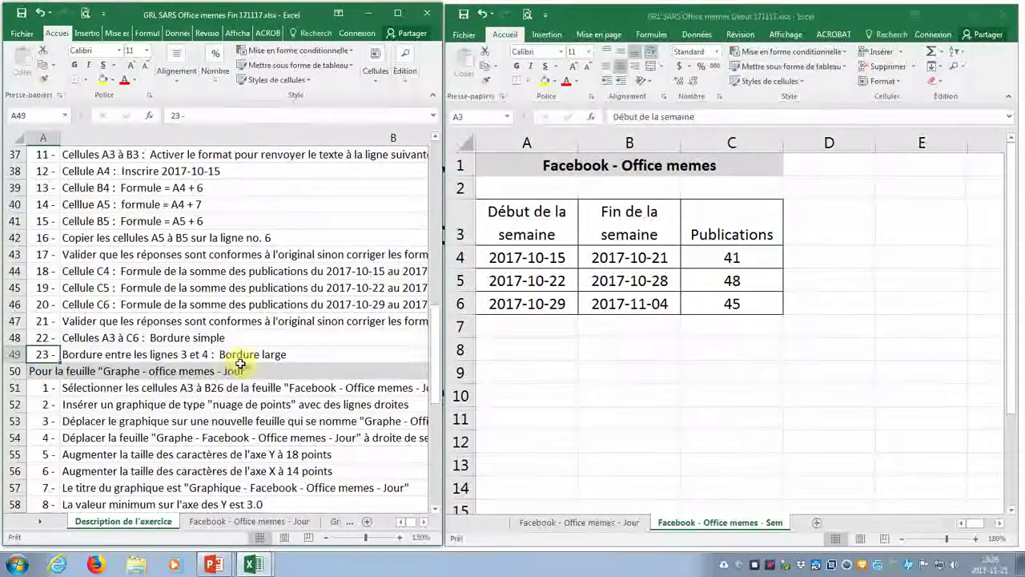
pyautogui.click(498, 229)
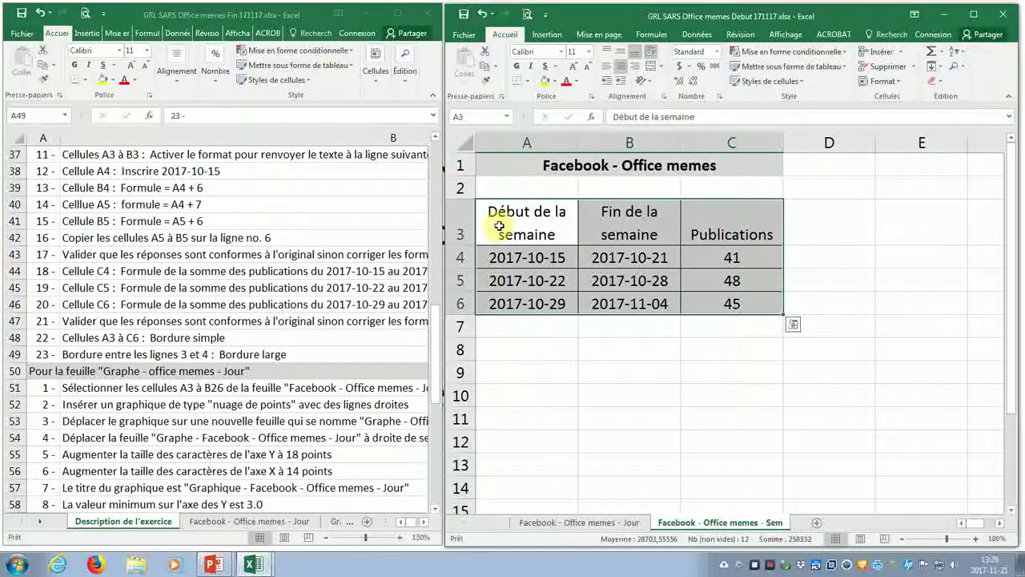
pyautogui.moveTo(498, 229); pyautogui.dragTo(705, 255)
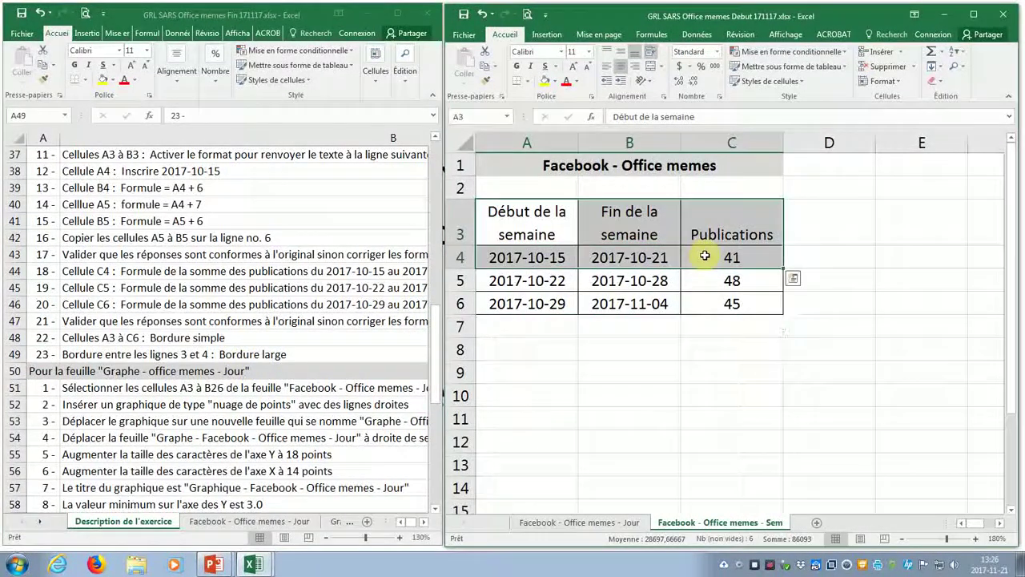
pyautogui.rightClick(533, 236)
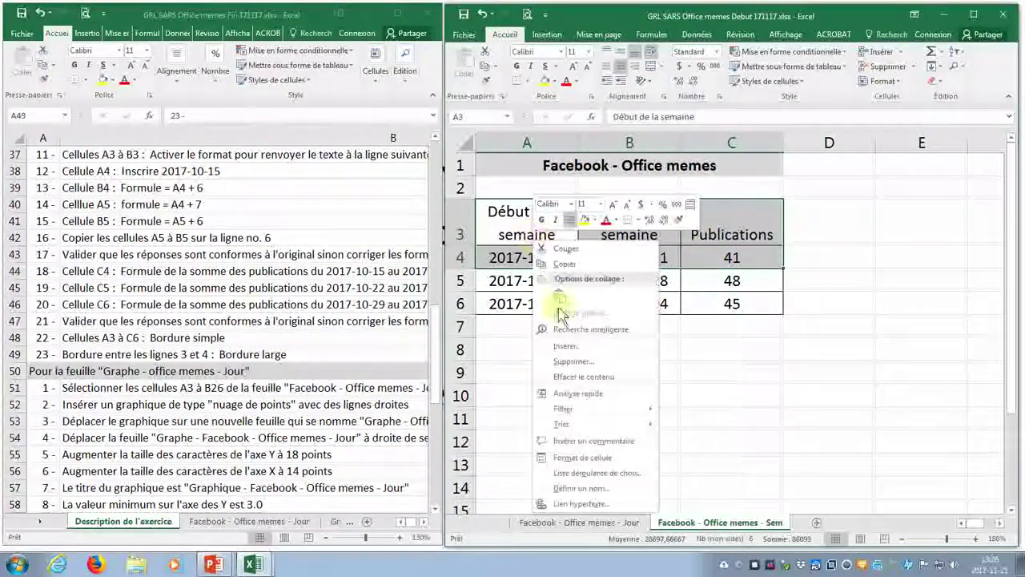
pyautogui.click(571, 458)
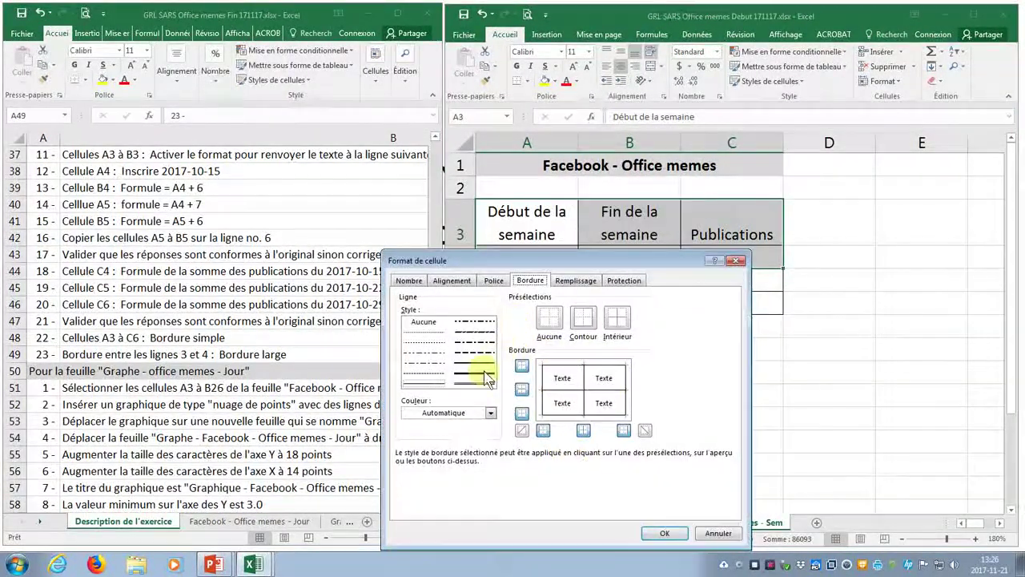
pyautogui.moveTo(541, 254); pyautogui.dragTo(608, 275)
pyautogui.click(590, 410)
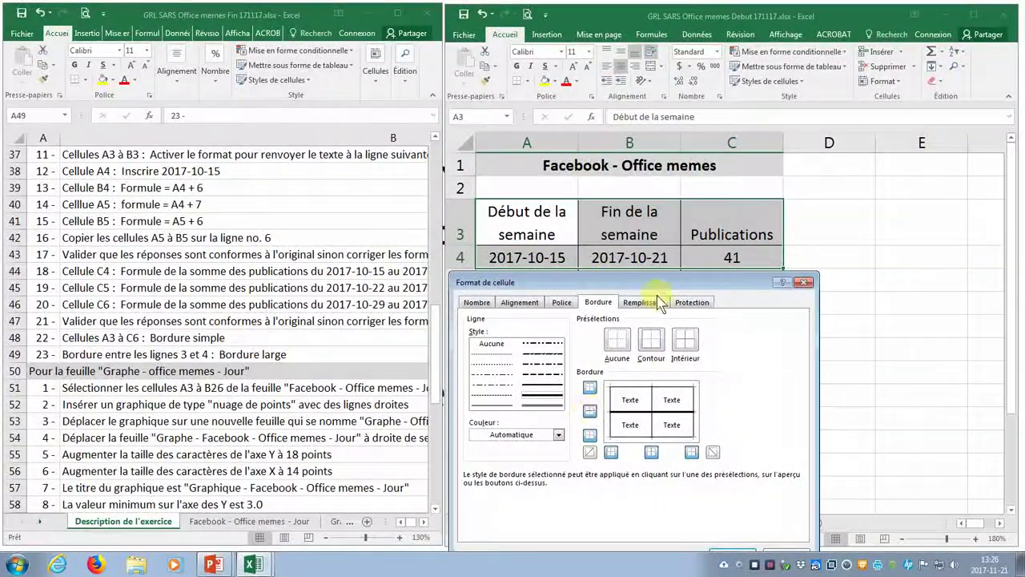
pyautogui.moveTo(693, 282); pyautogui.dragTo(828, 135)
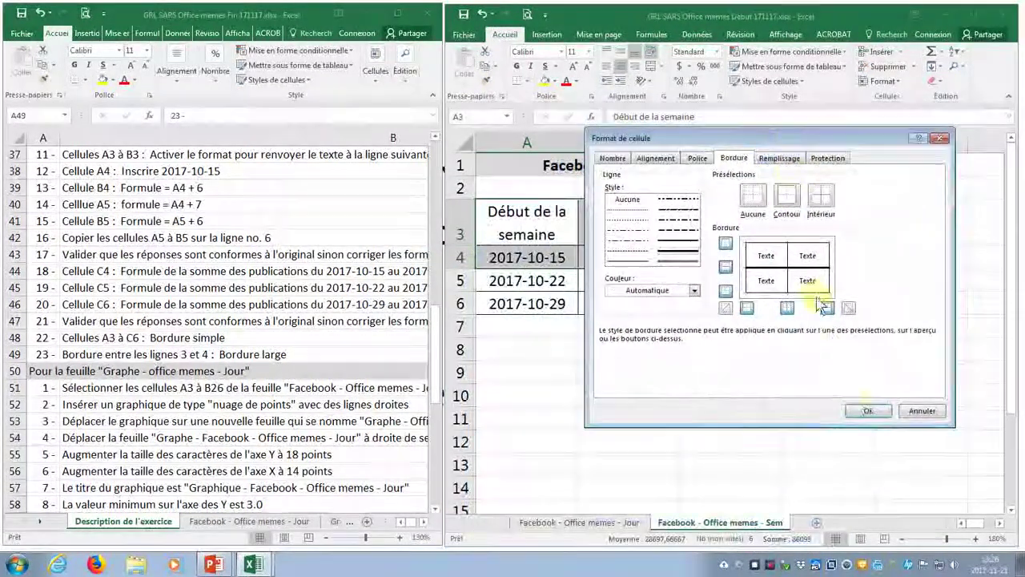
pyautogui.click(869, 412)
pyautogui.click(564, 335)
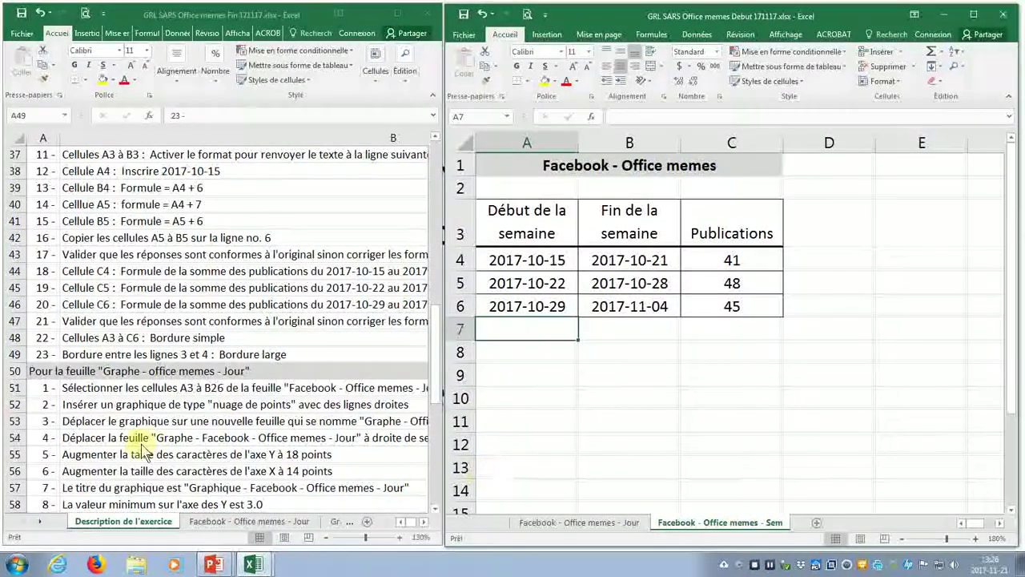
# Insert a scatter chart with straight lines and markers from cells A3:B26 of the "Facebook - Office memes - Jour" sheet.
pyautogui.click(40, 392)
pyautogui.click(40, 391)
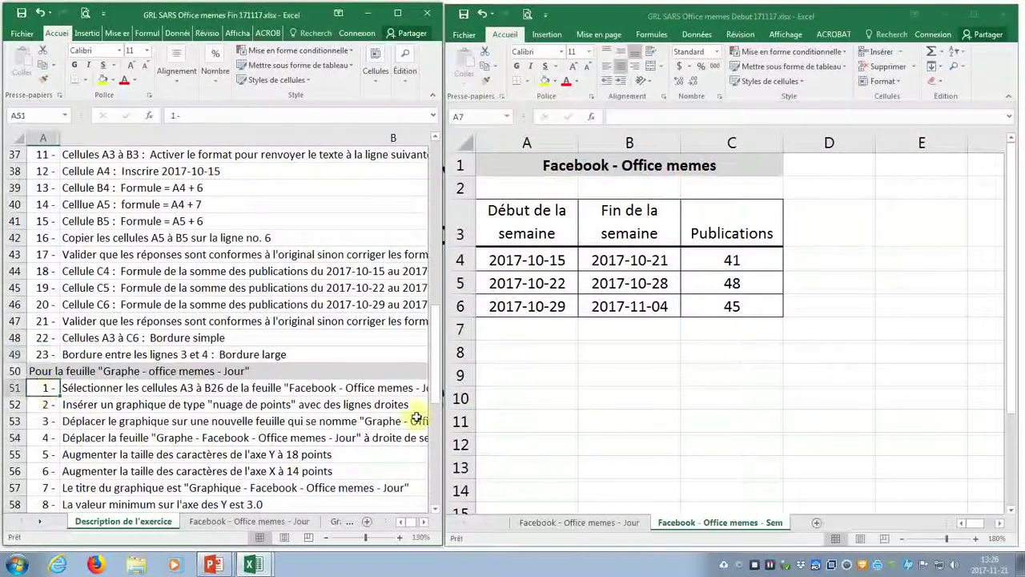
pyautogui.scroll(-2, 439, 422)
pyautogui.scroll(-3, 438, 422)
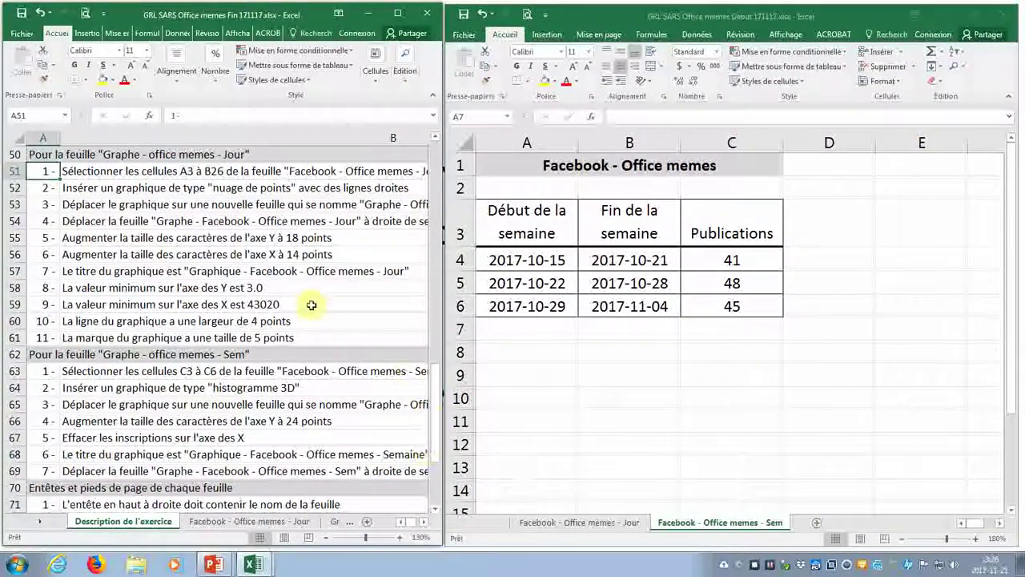
pyautogui.click(575, 522)
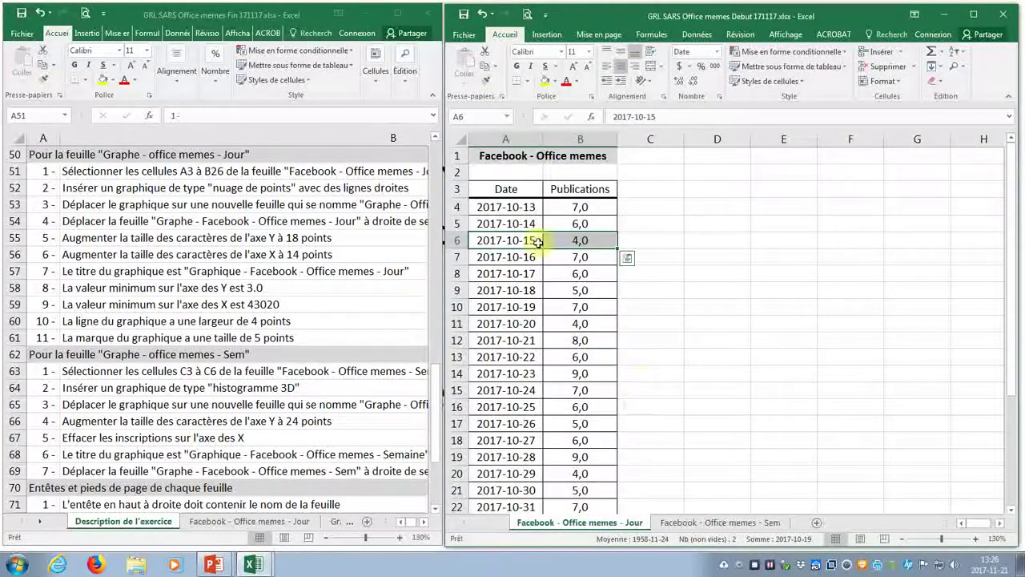
pyautogui.click(510, 189)
pyautogui.moveTo(588, 193); pyautogui.dragTo(586, 274)
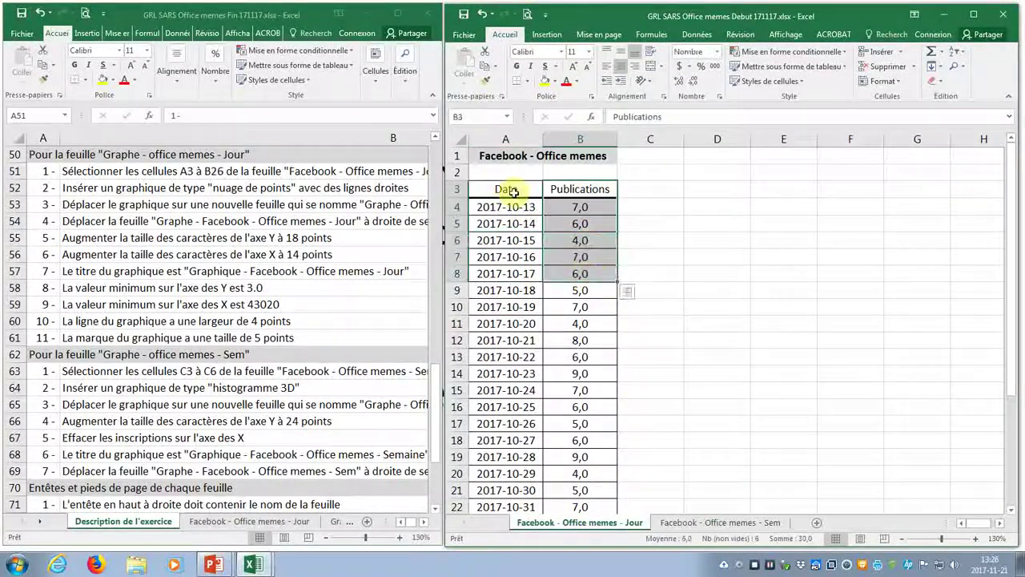
pyautogui.click(499, 186)
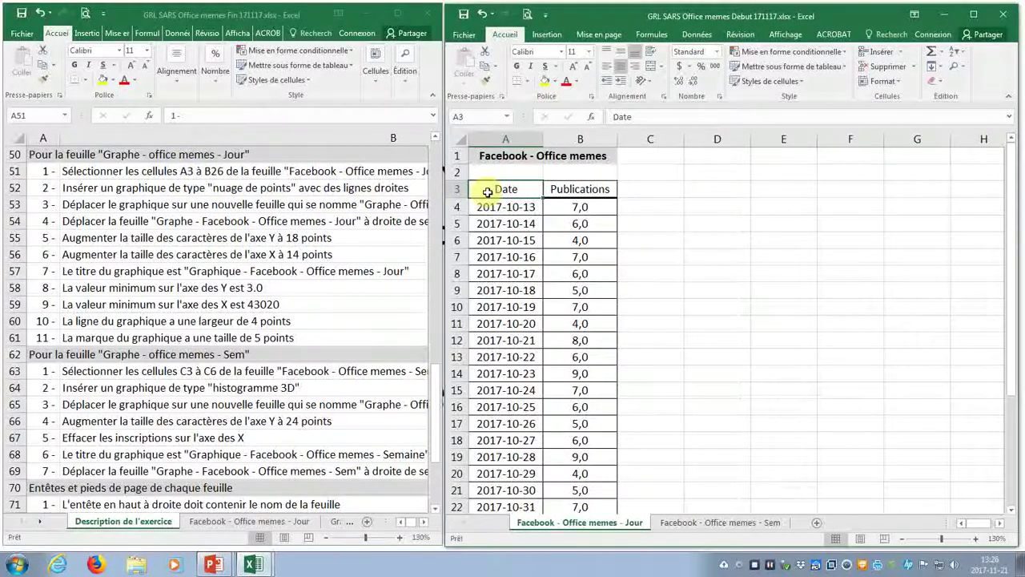
pyautogui.moveTo(486, 189)
pyautogui.mouseDown()
pyautogui.moveTo(583, 201)
pyautogui.moveTo(600, 545)
pyautogui.moveTo(584, 448)
pyautogui.moveTo(589, 390)
pyautogui.moveTo(582, 460)
pyautogui.moveTo(584, 409)
pyautogui.mouseUp()
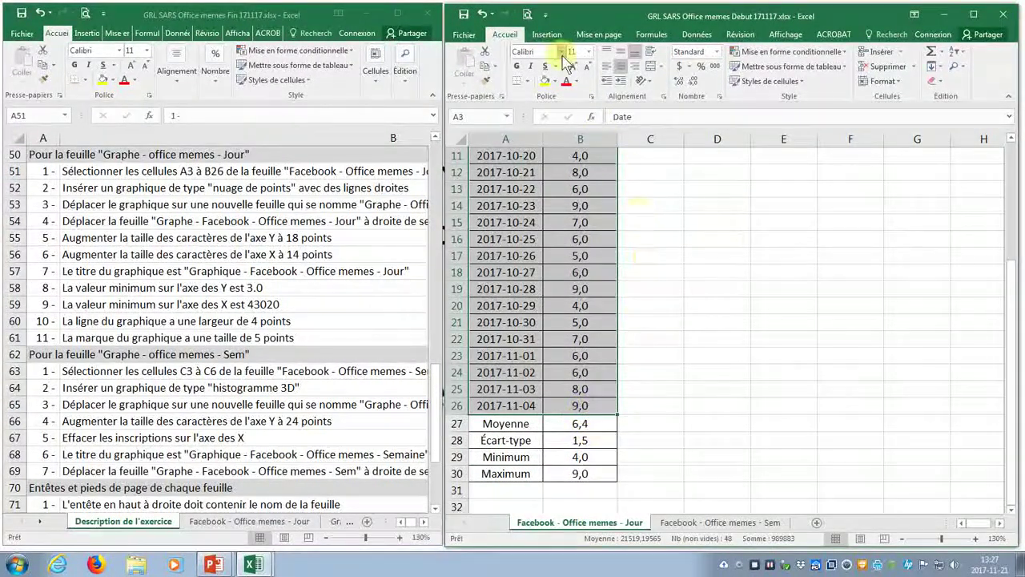
pyautogui.click(547, 34)
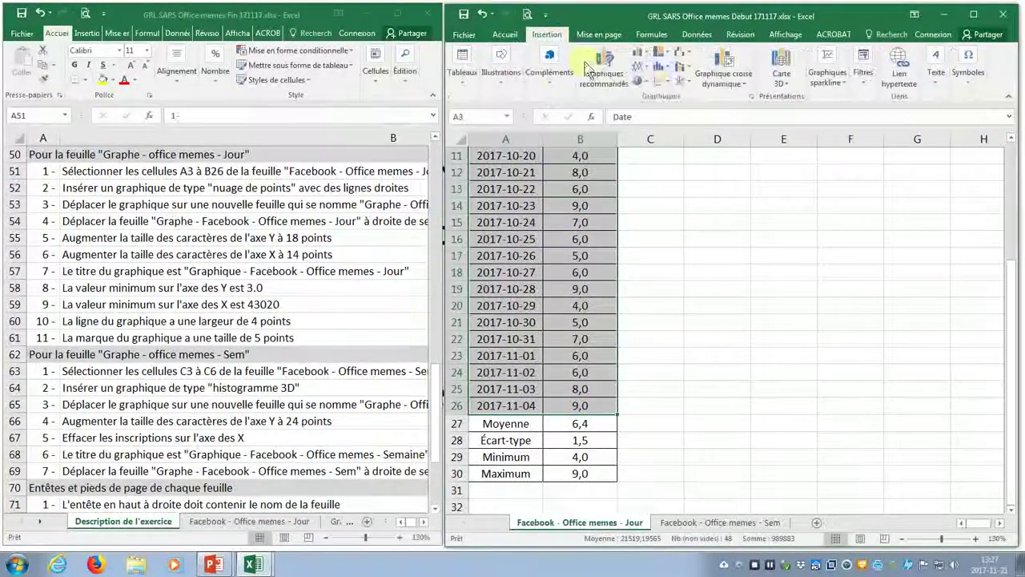
pyautogui.click(669, 87)
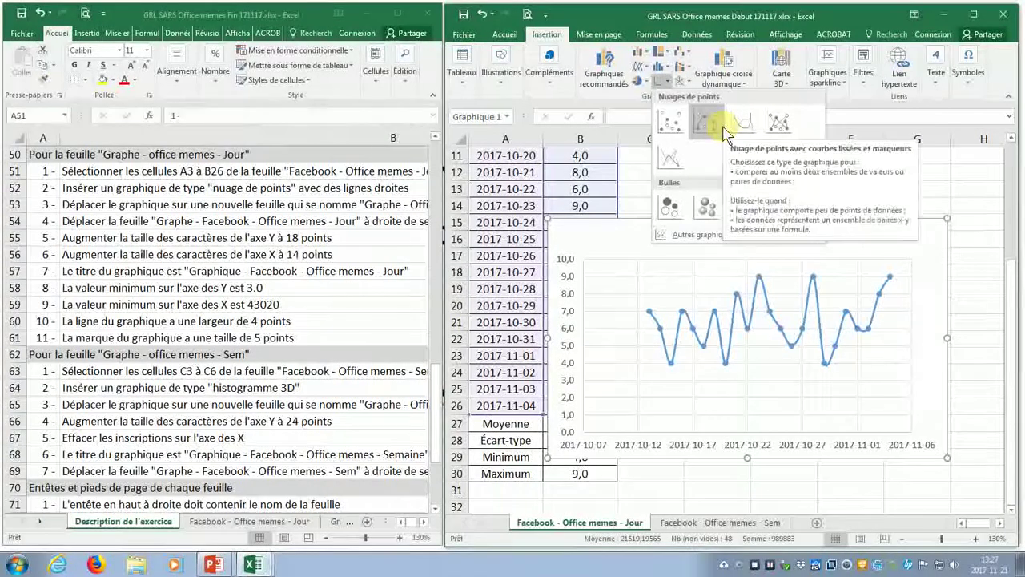
pyautogui.click(773, 127)
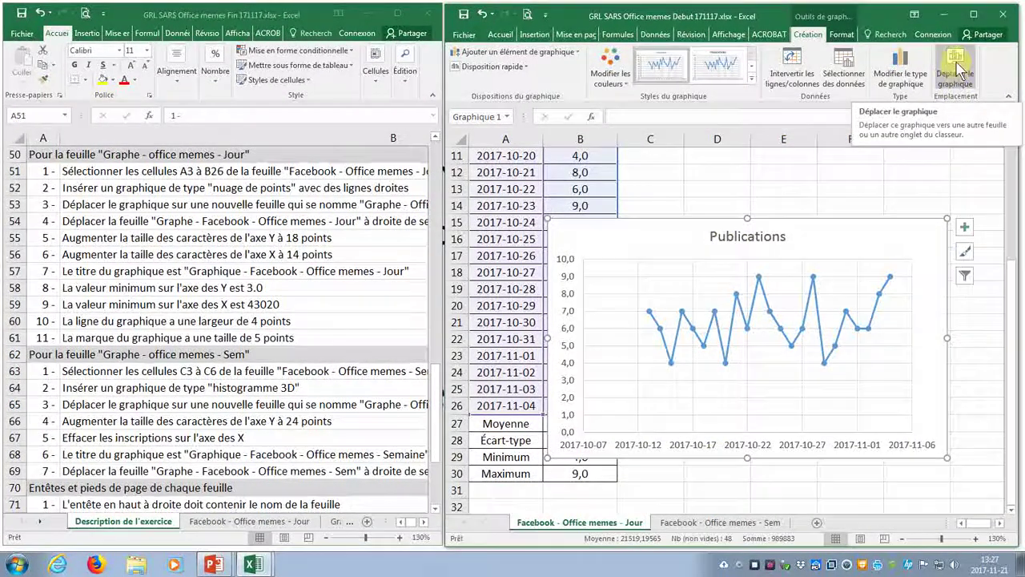
# Move the publications chart to a new sheet named "Graphe - Facebook memes - Jour".
pyautogui.click(960, 68)
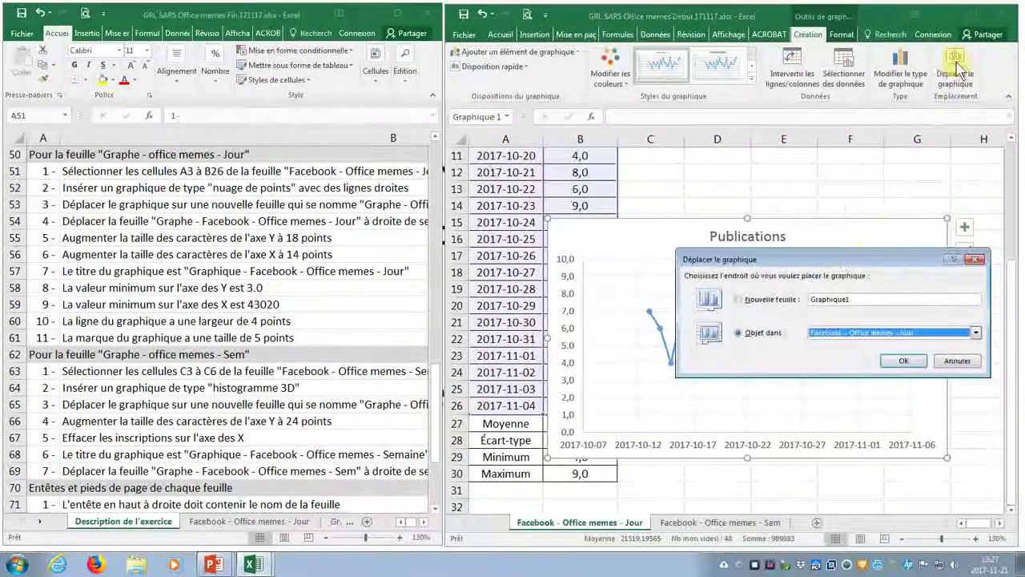
pyautogui.click(771, 299)
pyautogui.click(864, 296)
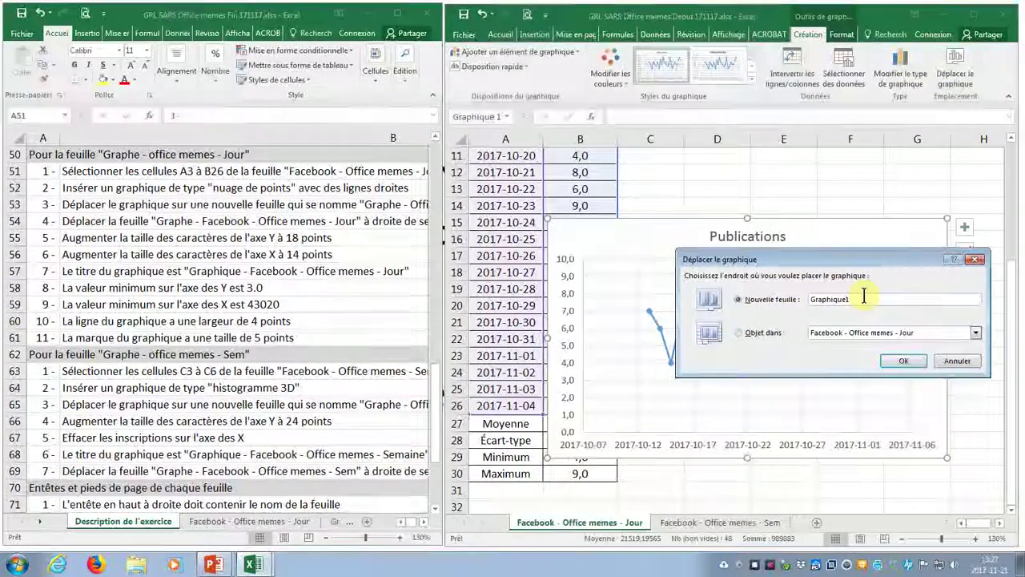
pyautogui.press('BackSpace')
pyautogui.press('BackSpace')
pyautogui.press('BackSpace')
pyautogui.write('e')
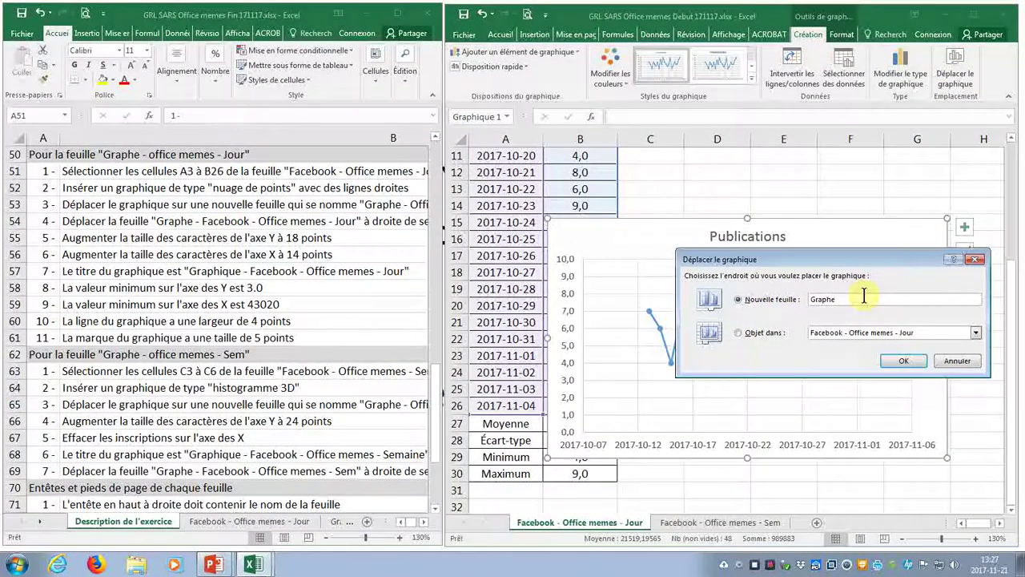
pyautogui.write(' - Face')
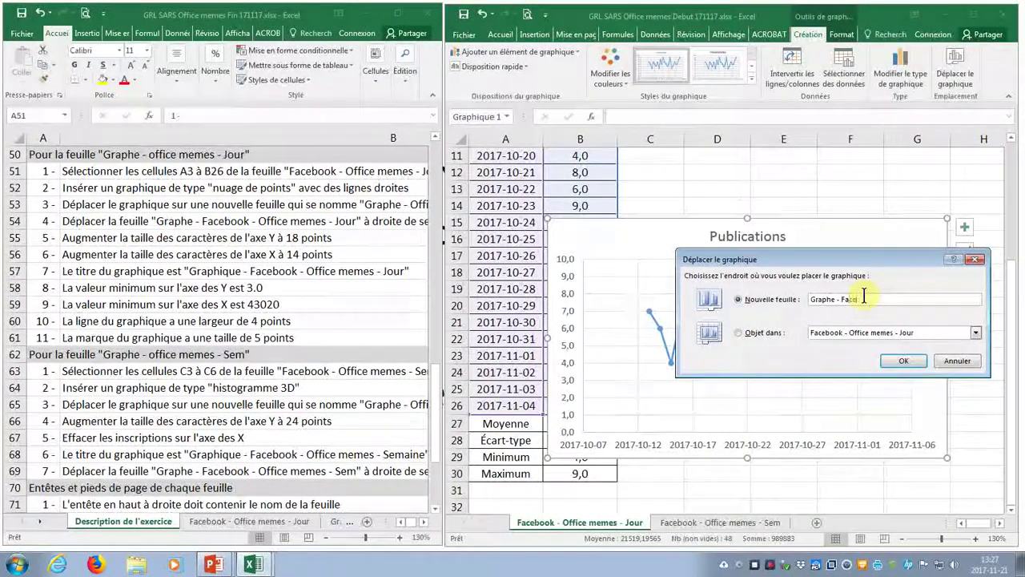
pyautogui.write('book')
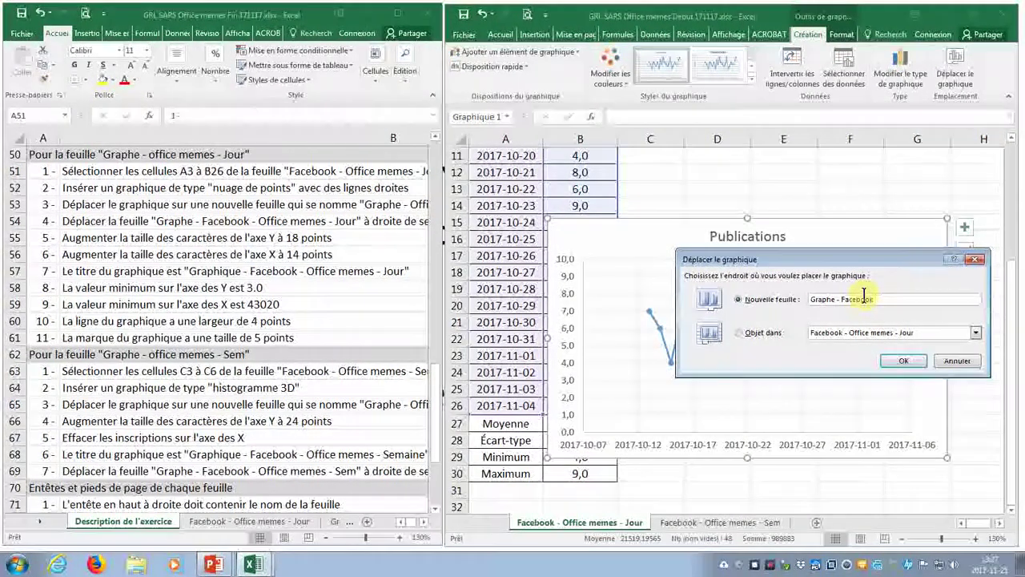
pyautogui.write(' memes ')
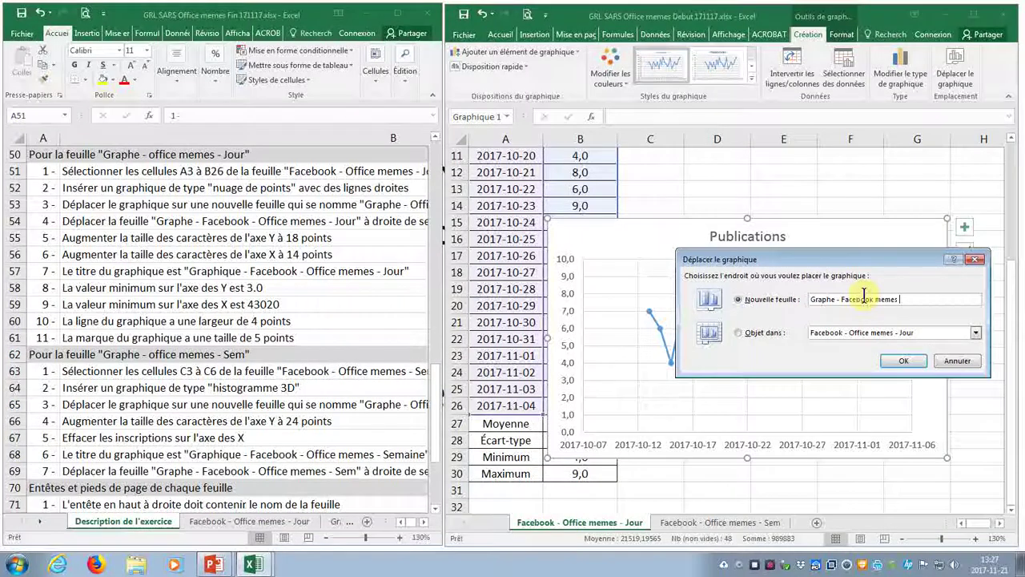
pyautogui.write('-')
pyautogui.press('BackSpace')
pyautogui.write('- Jour')
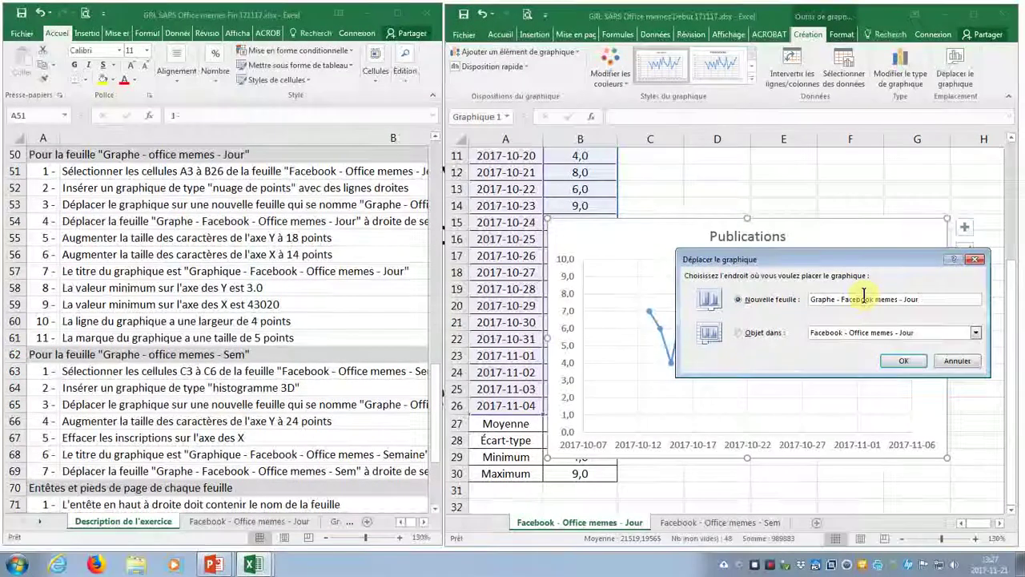
pyautogui.press('Return')
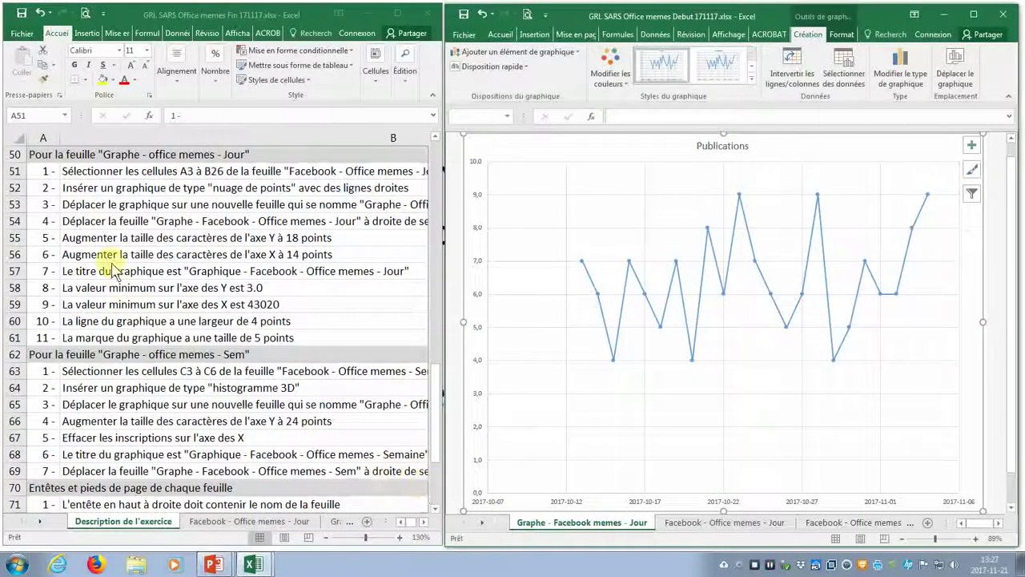
# Reorder the "Graphe - Facebook memes - Jour" sheet so it sits just after "Facebook - Office memes - Jour".
pyautogui.click(40, 222)
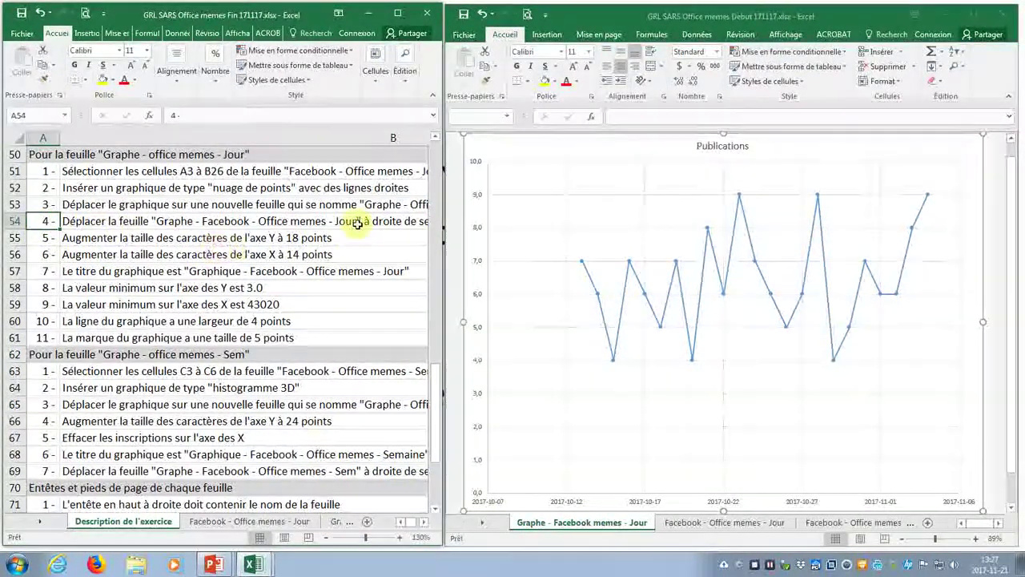
pyautogui.click(602, 526)
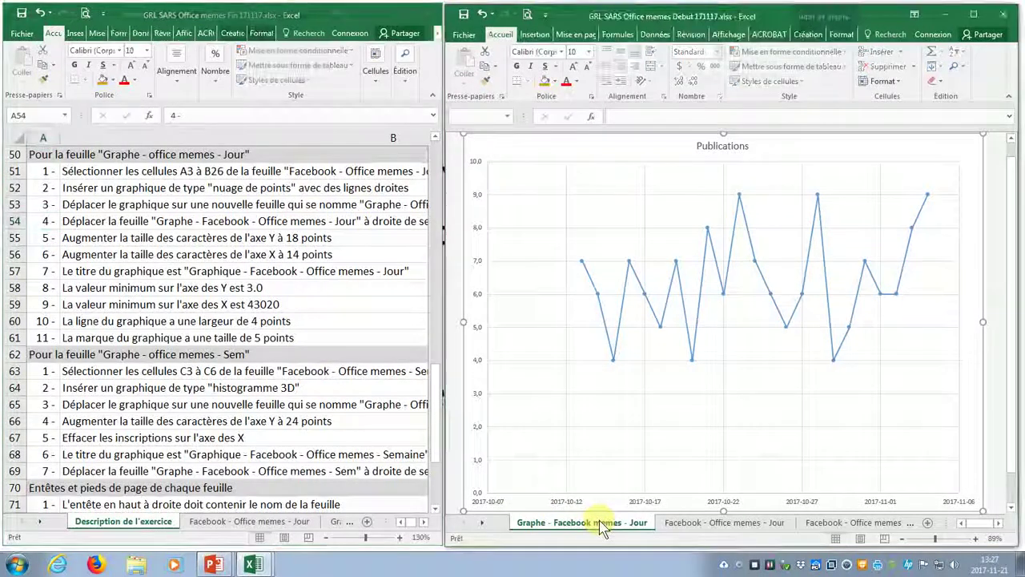
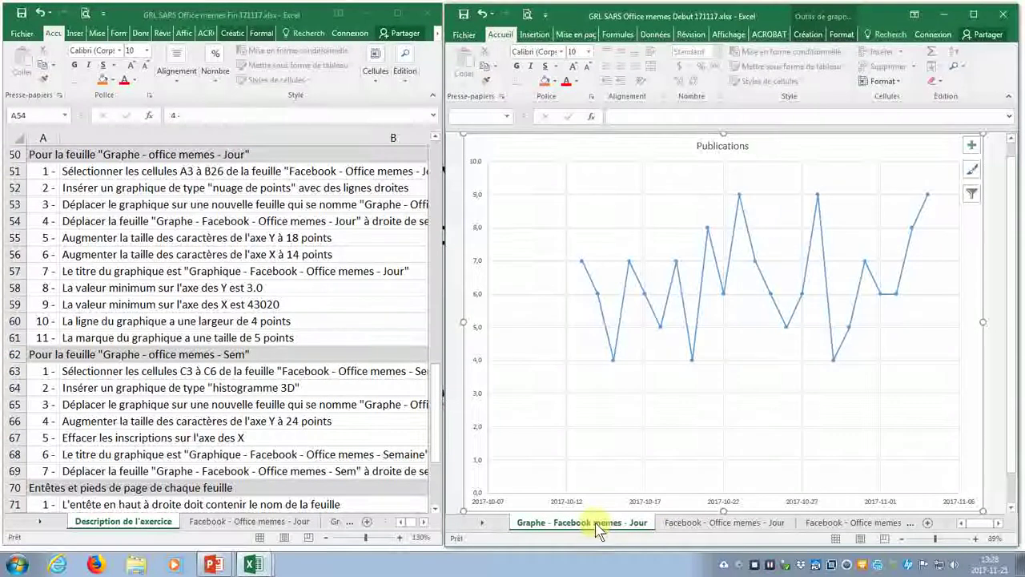
pyautogui.moveTo(595, 525); pyautogui.dragTo(661, 510)
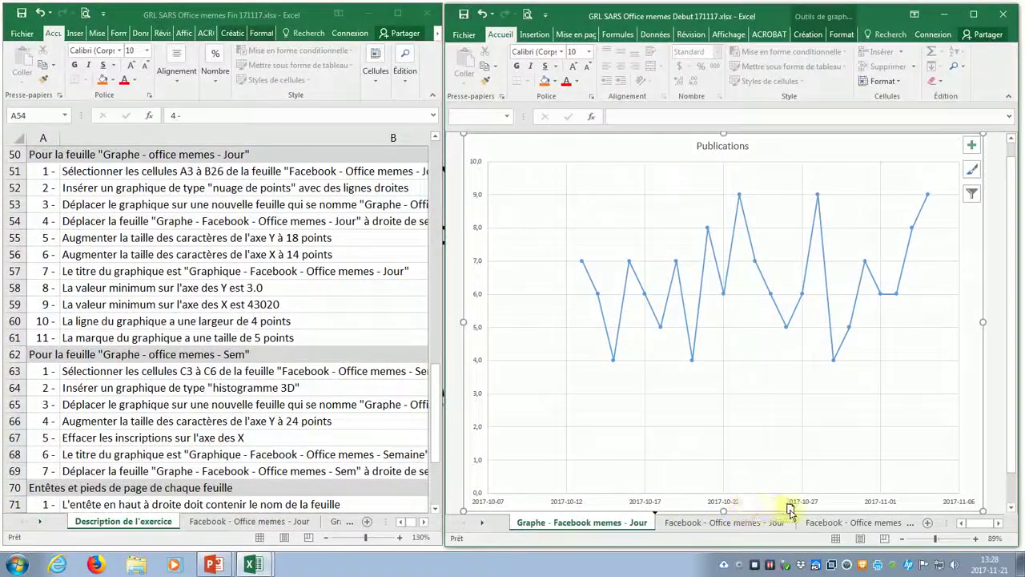
pyautogui.moveTo(790, 509); pyautogui.dragTo(793, 520)
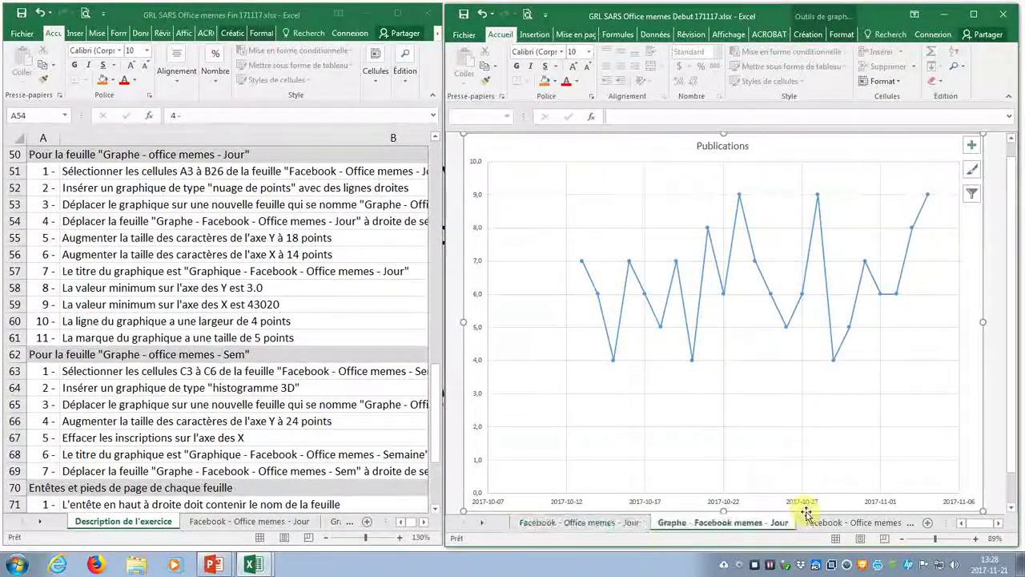
# Clear the range selection on the "Facebook - Office memes - Jour" sheet by making A2 the active cell.
pyautogui.click(582, 527)
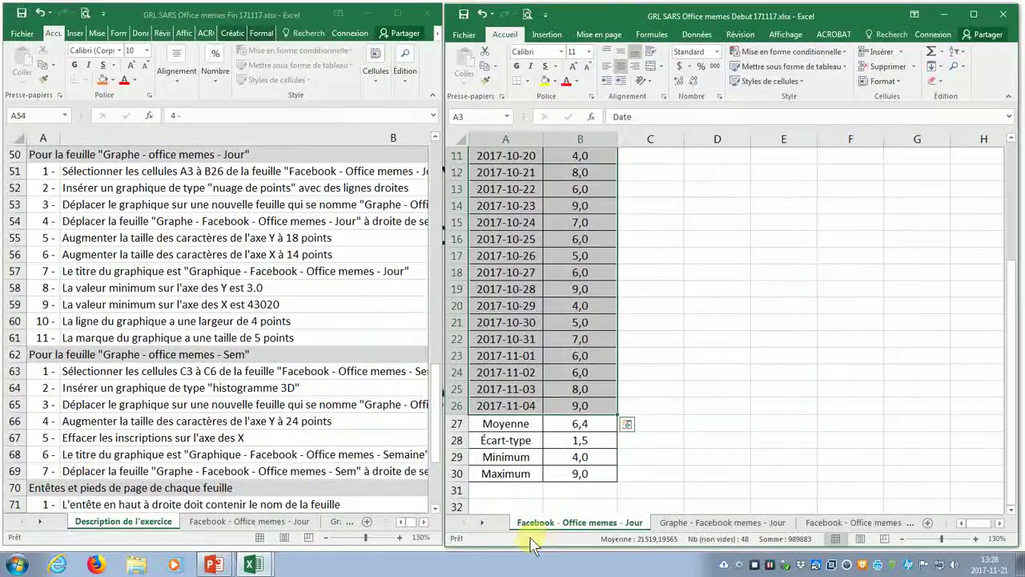
pyautogui.scroll(4, 530, 543)
pyautogui.click(528, 177)
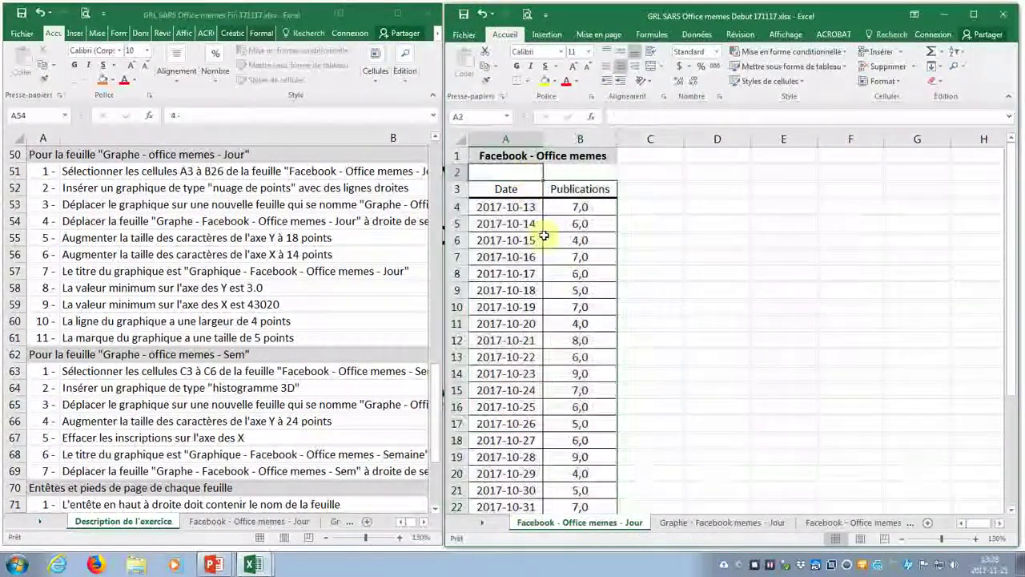
# Increase the Y-axis label font size to 18 points in the "Graphe - Facebook memes - Jour" chart.
pyautogui.click(707, 524)
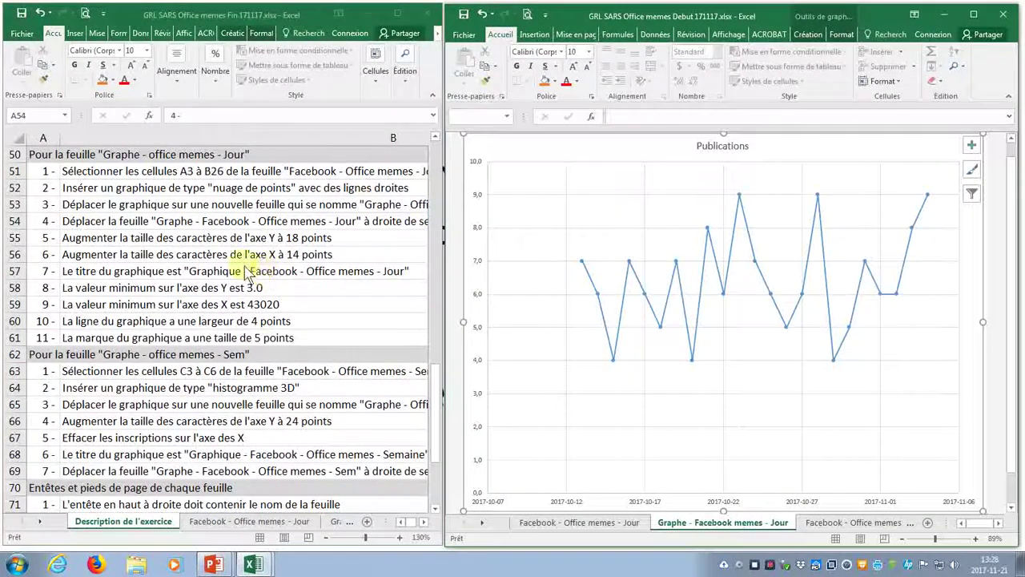
pyautogui.click(36, 243)
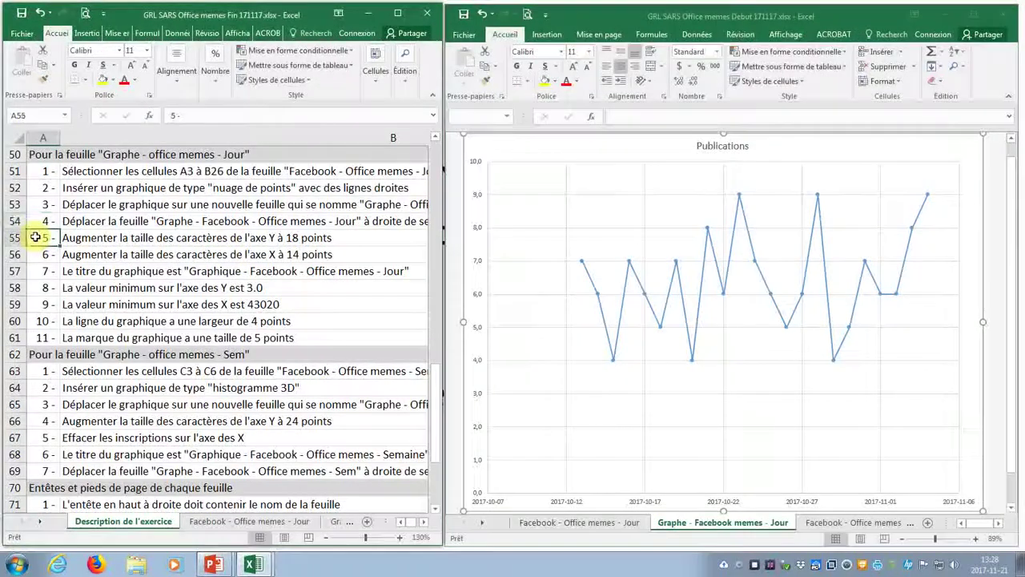
pyautogui.click(480, 264)
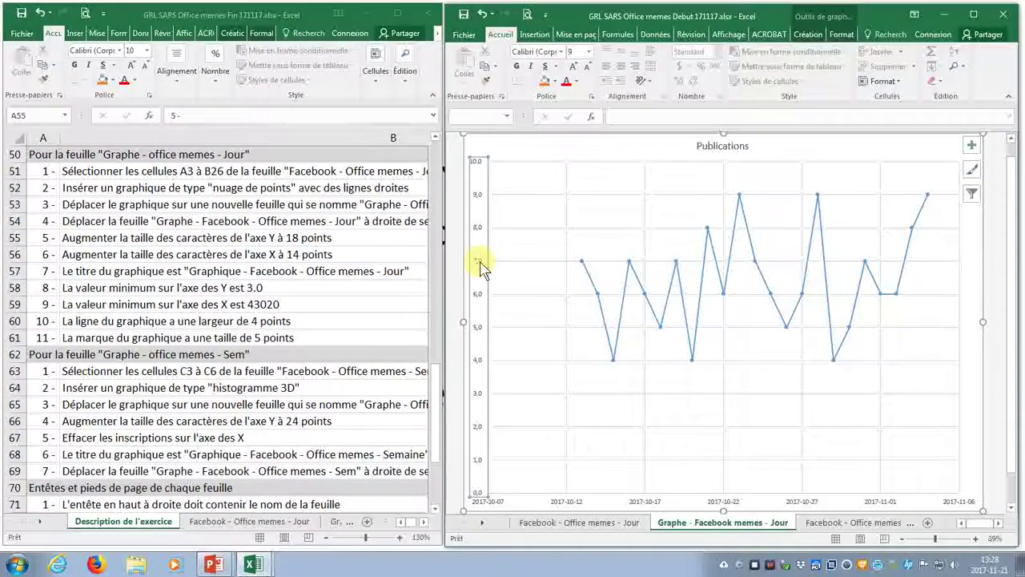
pyautogui.click(573, 65)
pyautogui.click(572, 66)
pyautogui.click(574, 66)
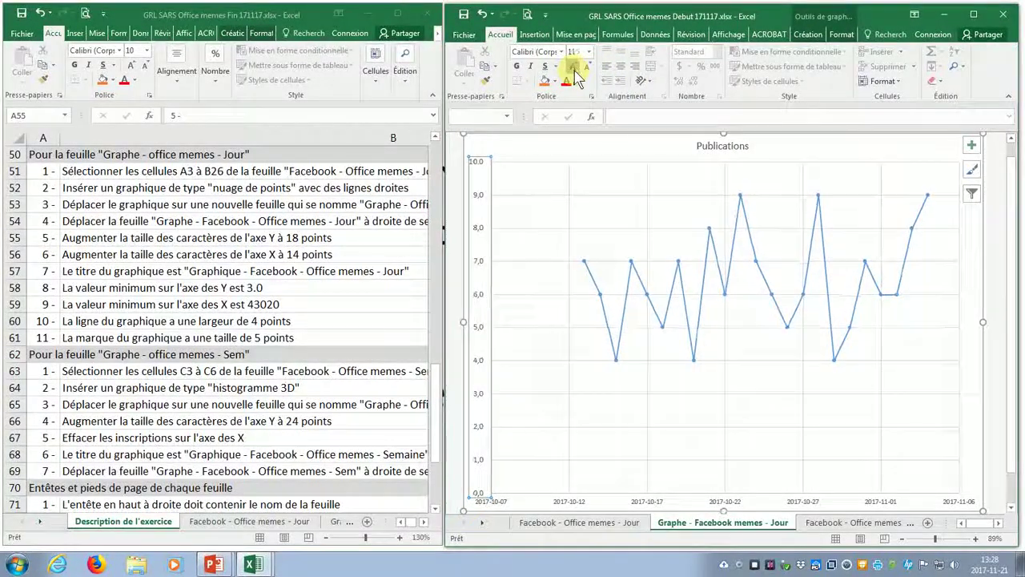
pyautogui.click(574, 66)
pyautogui.click(575, 66)
pyautogui.click(576, 66)
pyautogui.click(577, 67)
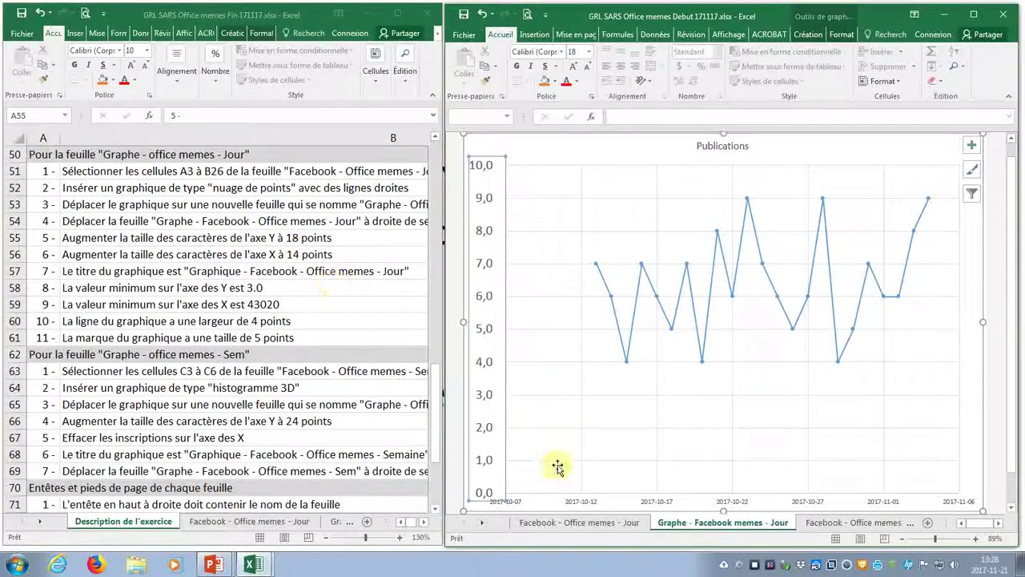
# Increase the font size of the chart's X-axis date labels to 12 points.
pyautogui.click(580, 501)
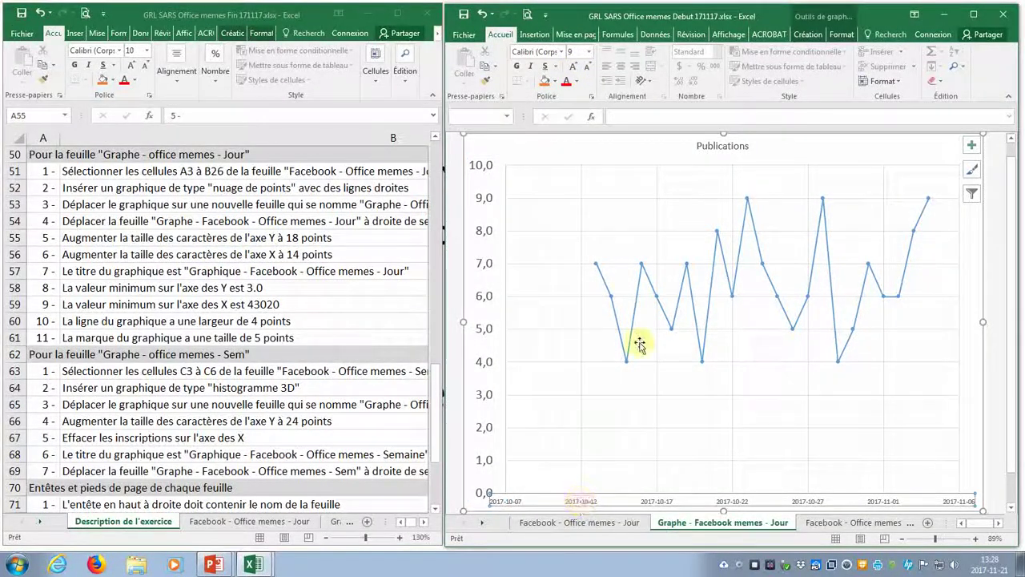
pyautogui.click(575, 67)
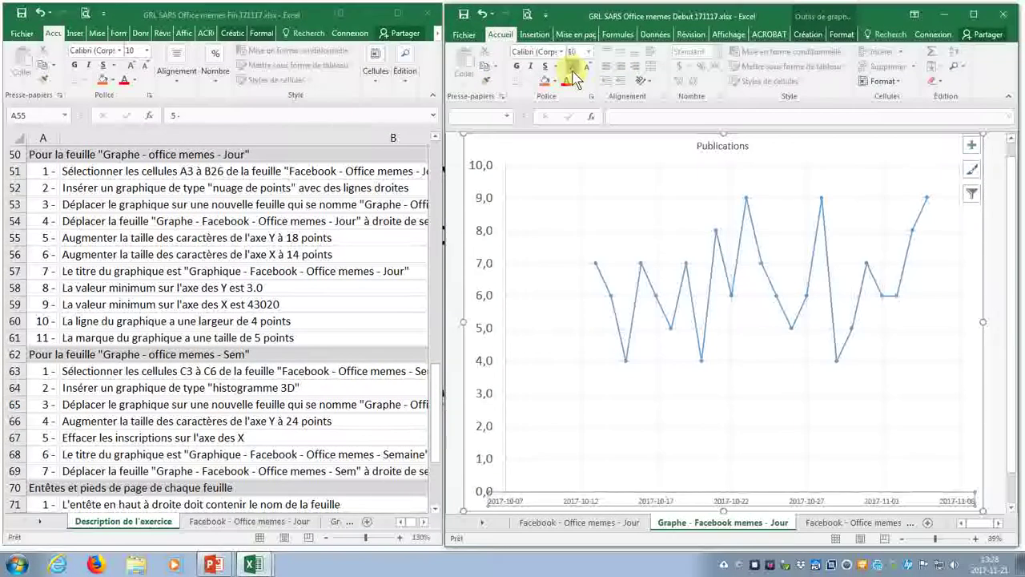
pyautogui.click(575, 67)
pyautogui.click(575, 67)
pyautogui.click(574, 69)
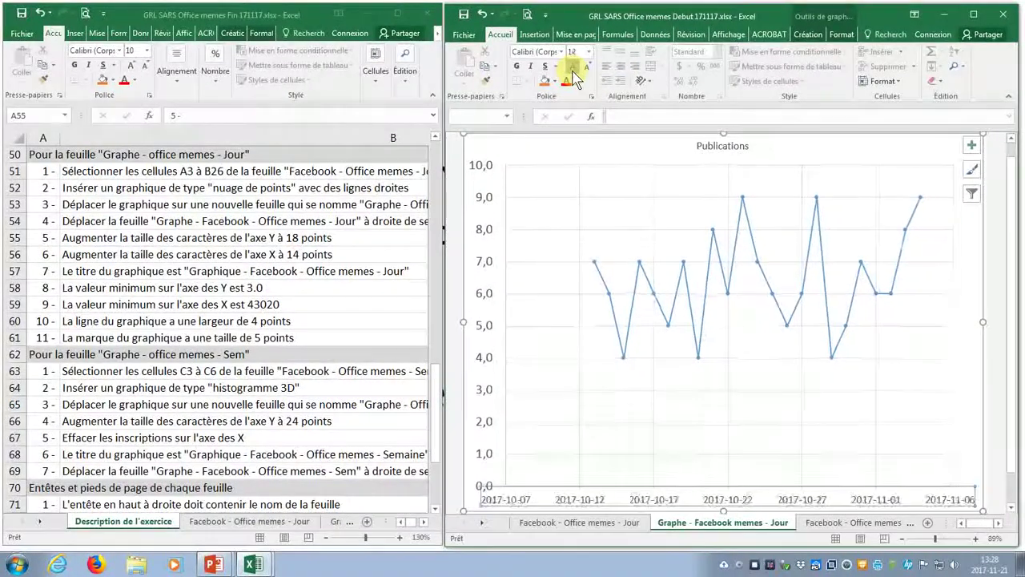
# Replace the title of the "Graphe - Facebook memes - Jour" chart with "Facebook - Office memes - Jour".
pyautogui.click(45, 271)
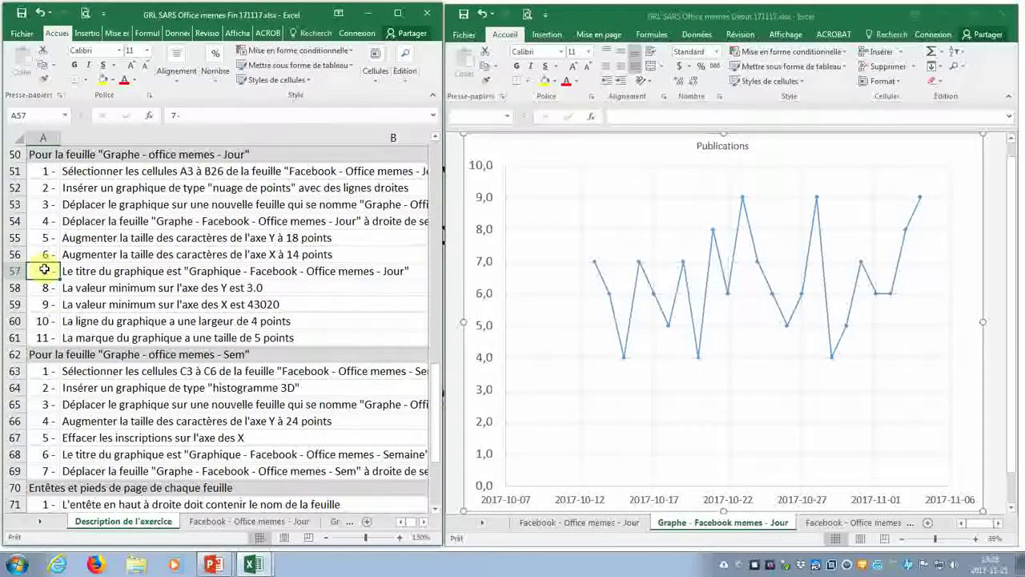
pyautogui.click(717, 148)
pyautogui.click(715, 147)
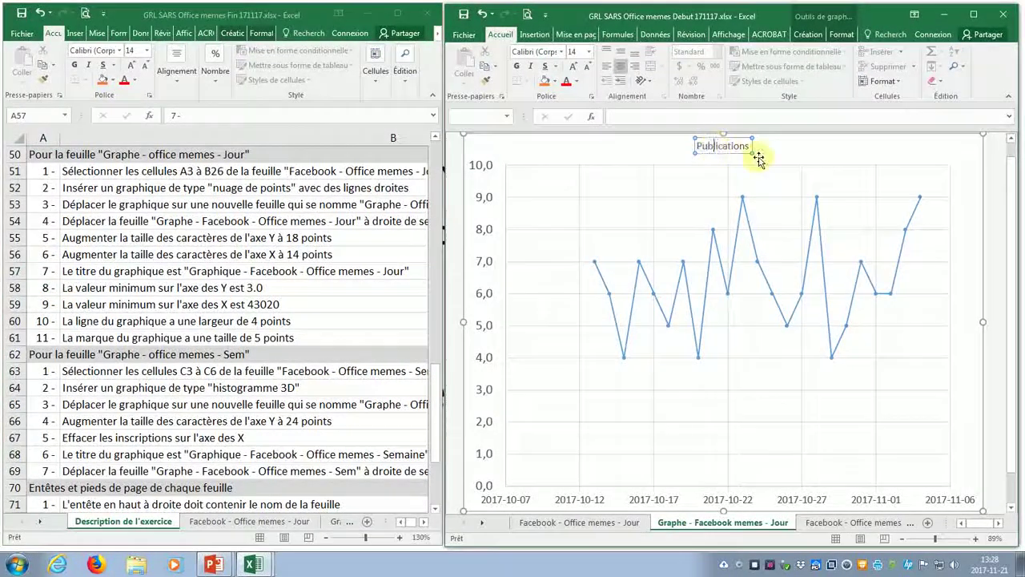
pyautogui.press('BackSpace')
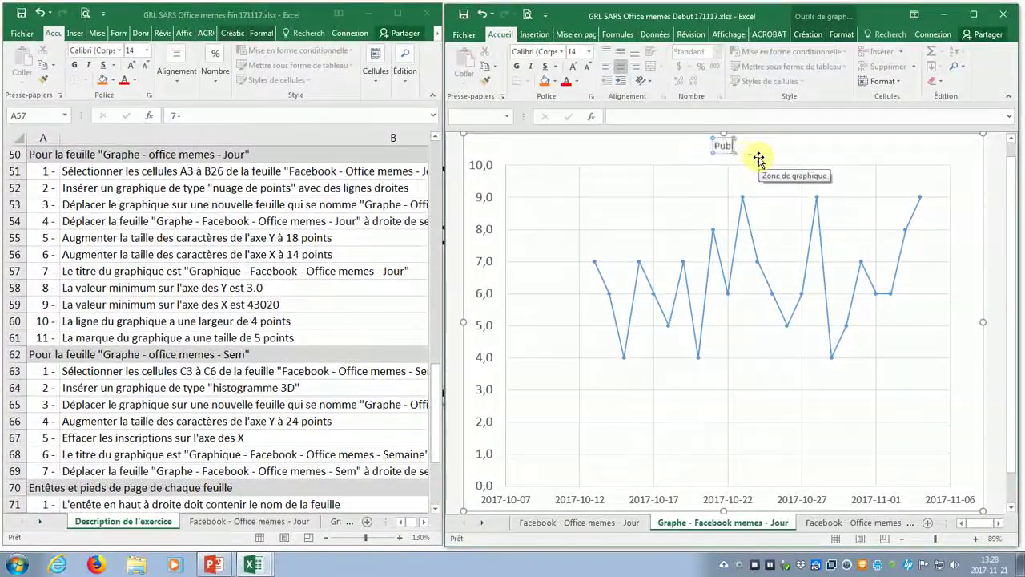
pyautogui.press('BackSpace')
pyautogui.press('BackSpace')
pyautogui.press('BackSpace')
pyautogui.write('G')
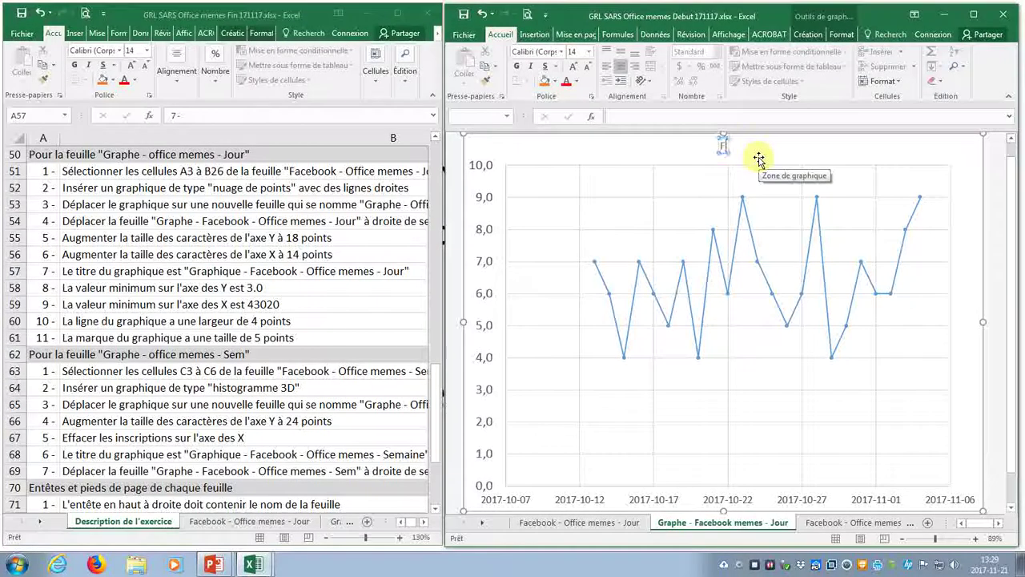
pyautogui.write('acebook - O')
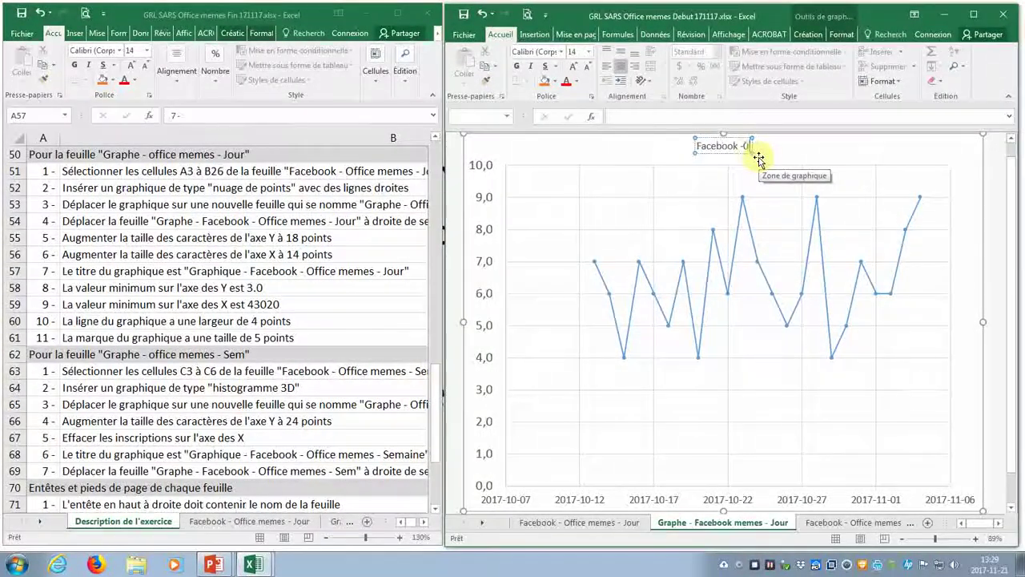
pyautogui.write('f')
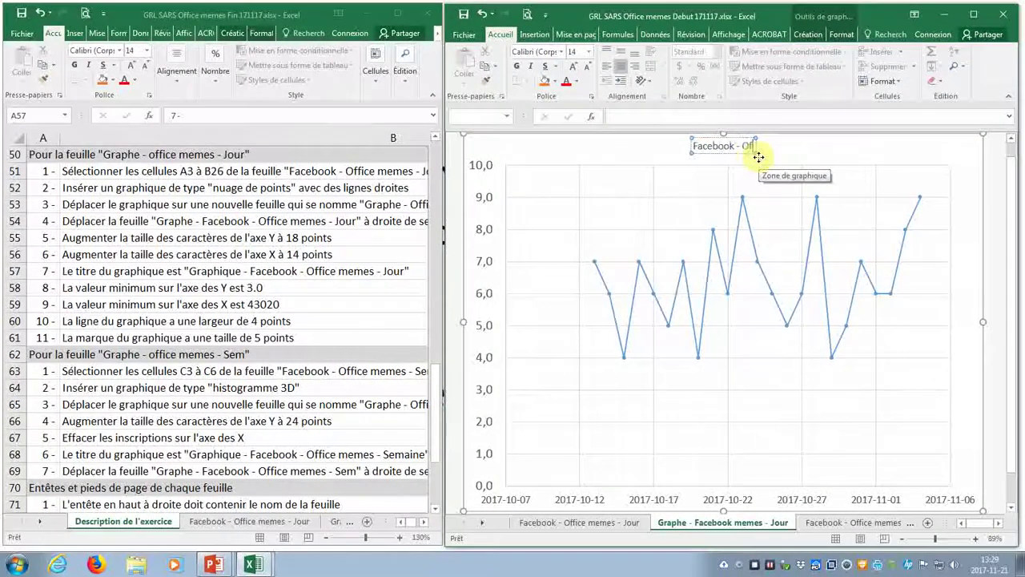
pyautogui.write('fice memes')
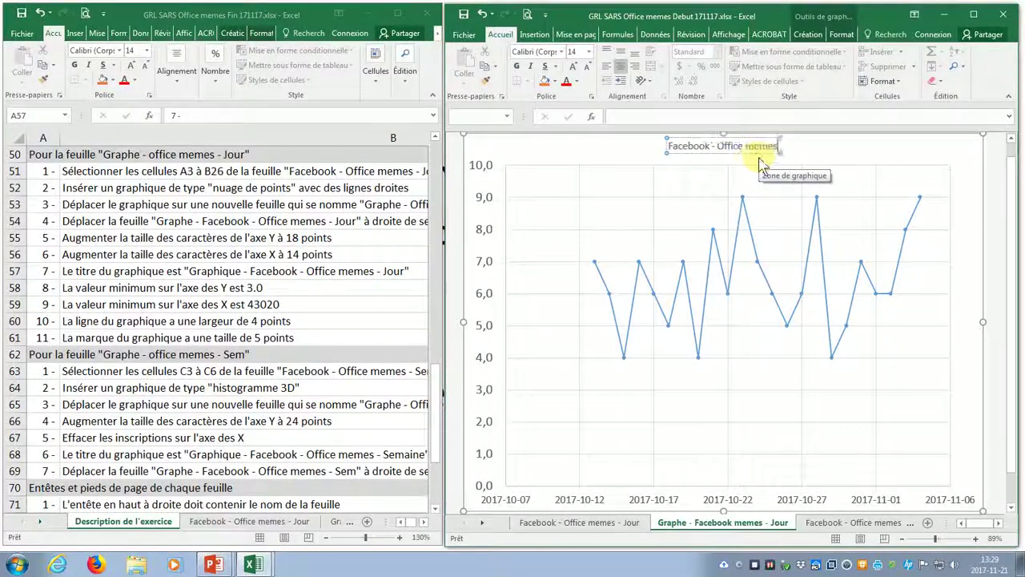
pyautogui.write(' -')
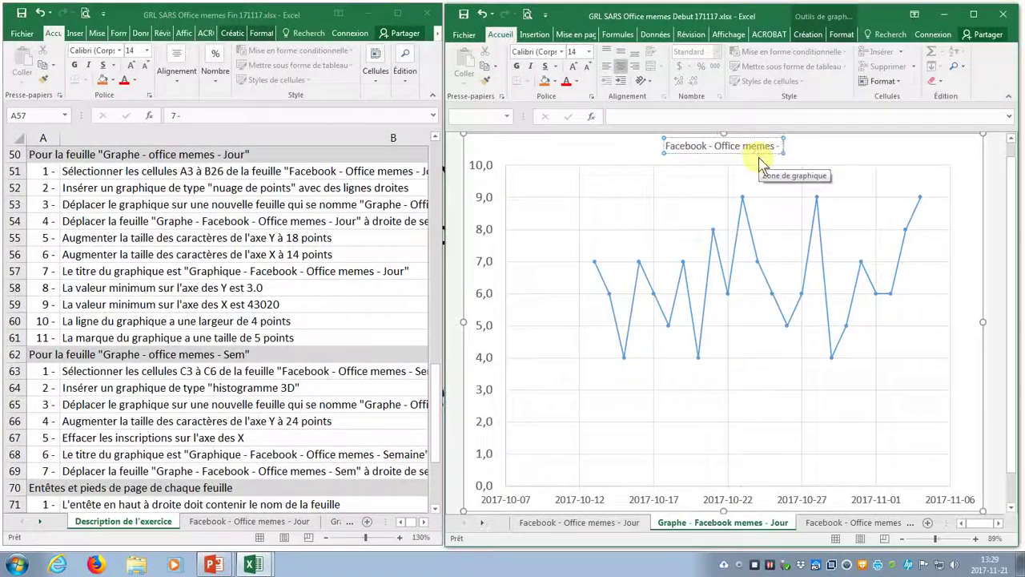
pyautogui.write(' Jour')
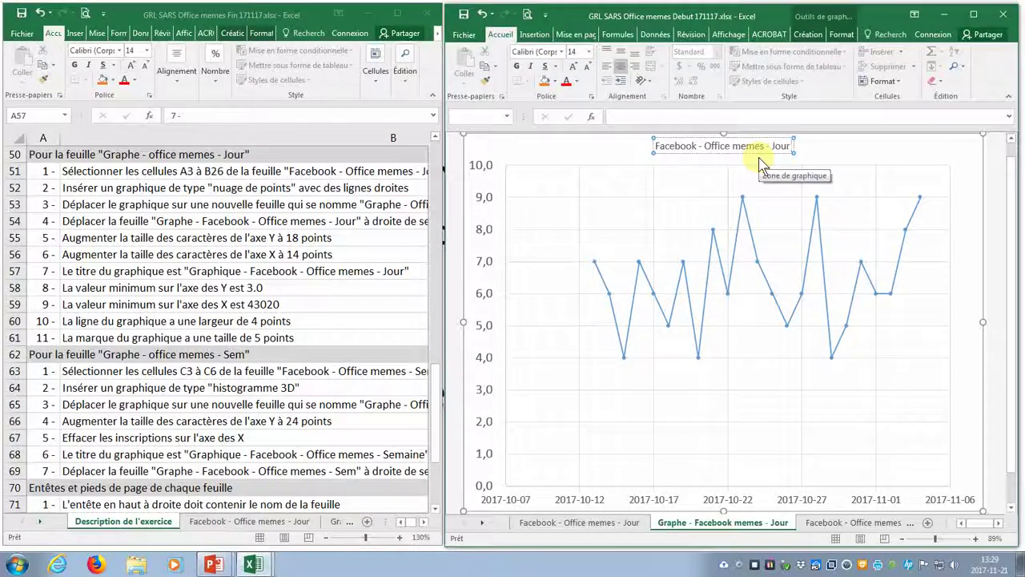
# Prefix the chart title with "Graphique - " so it reads "Graphique - Facebook - Office memes - Jour".
pyautogui.press('Home')
pyautogui.write('Grap')
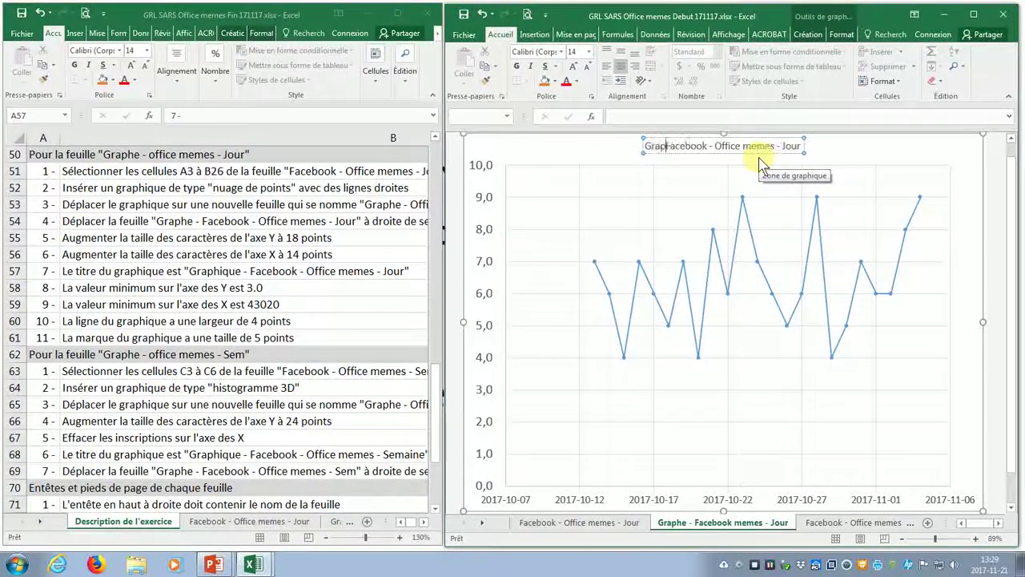
pyautogui.write('hi')
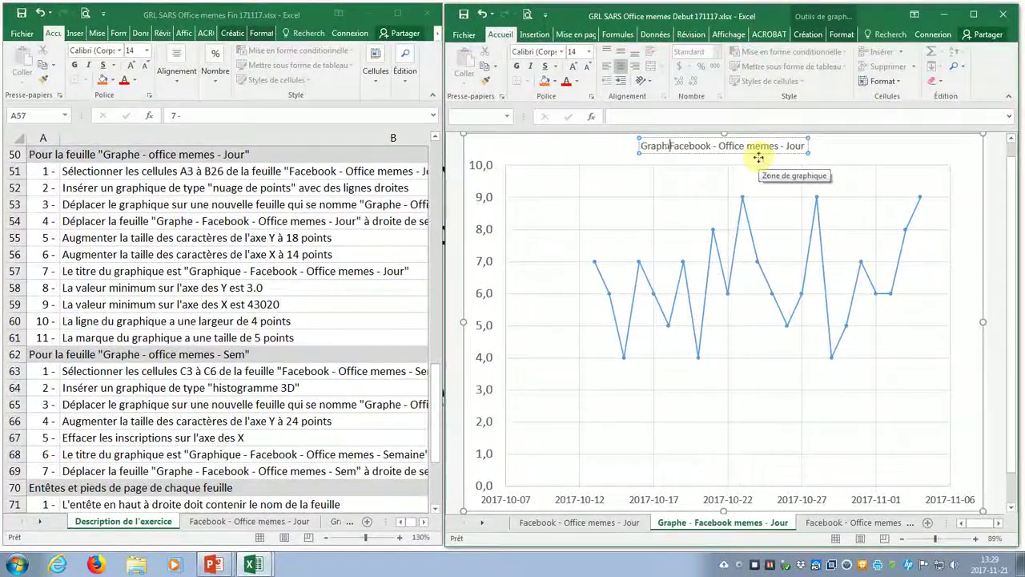
pyautogui.write('que -')
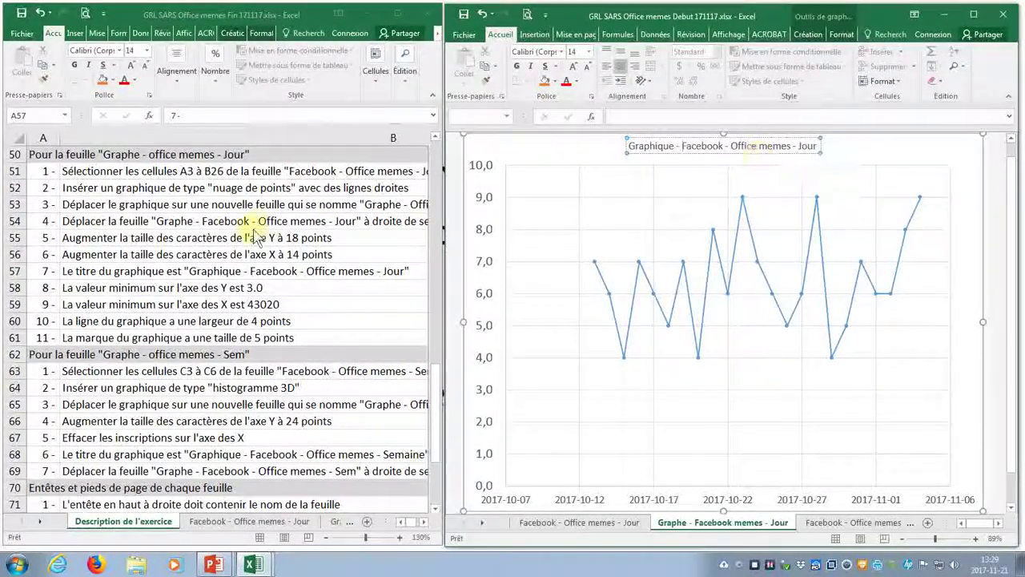
# Set the minimum bound of the chart's vertical axis to 3.0, following instruction 8.
pyautogui.click(50, 287)
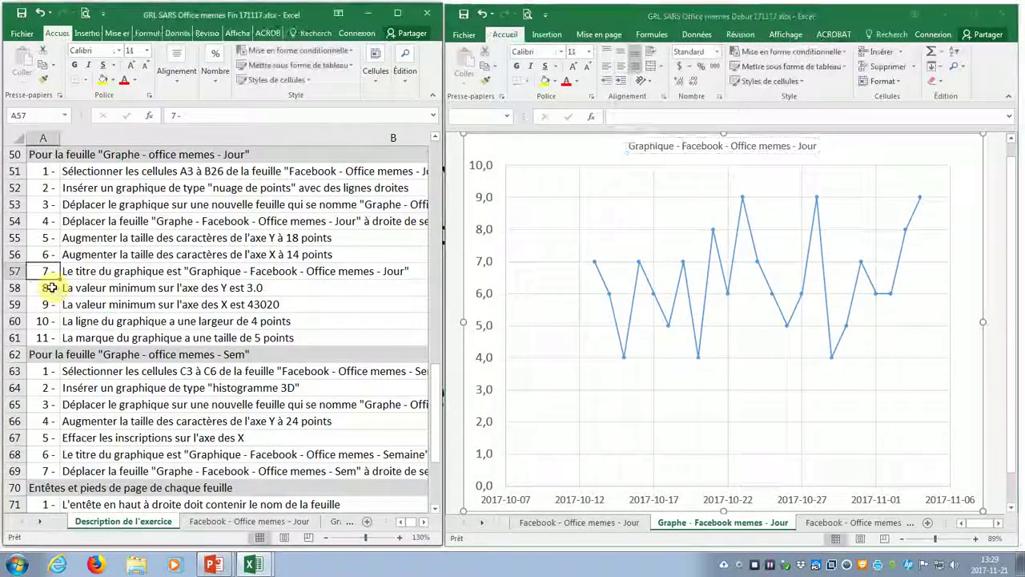
pyautogui.click(50, 287)
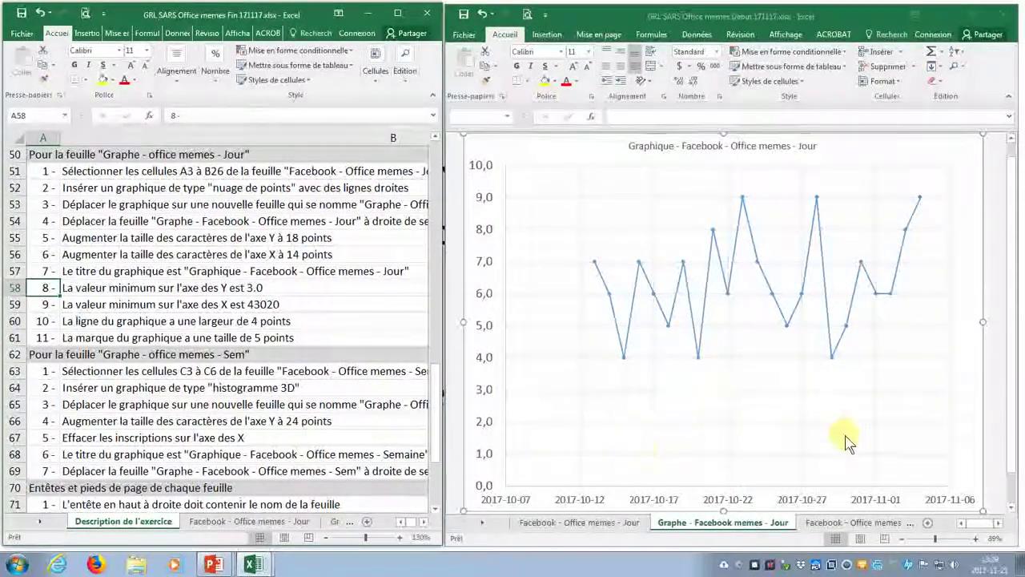
pyautogui.click(485, 394)
pyautogui.click(486, 394)
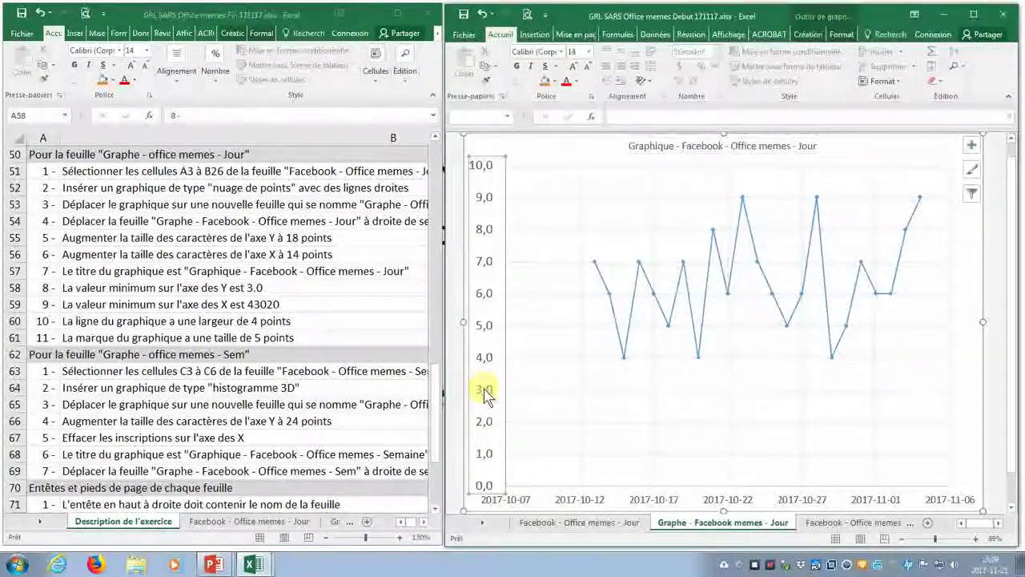
pyautogui.rightClick(486, 394)
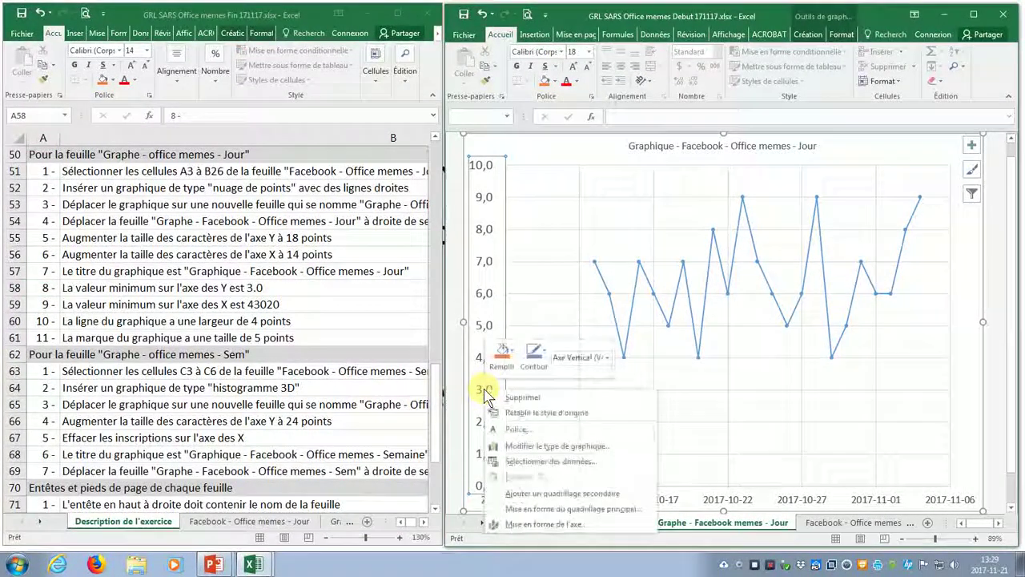
pyautogui.click(551, 524)
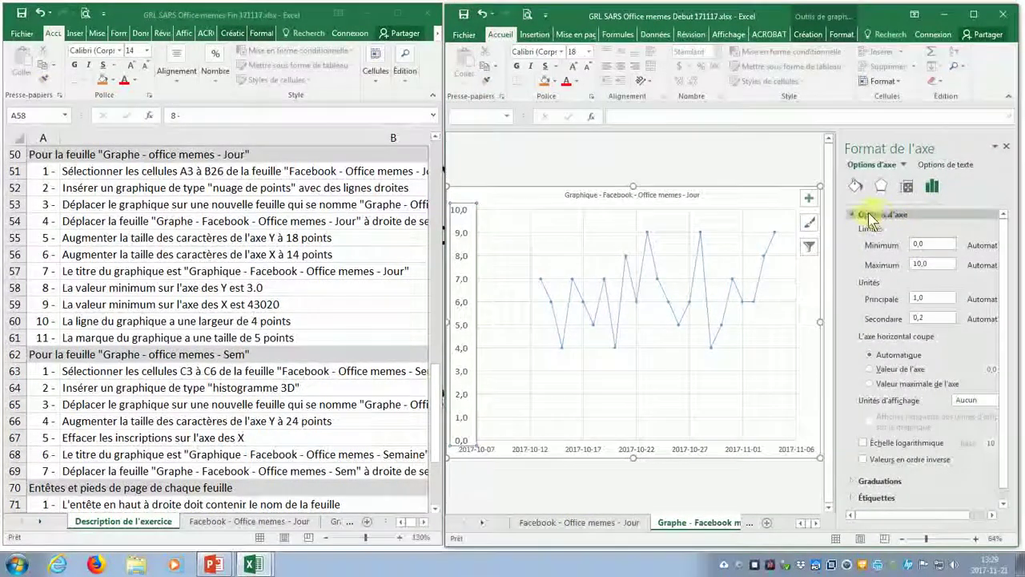
pyautogui.doubleClick(923, 243)
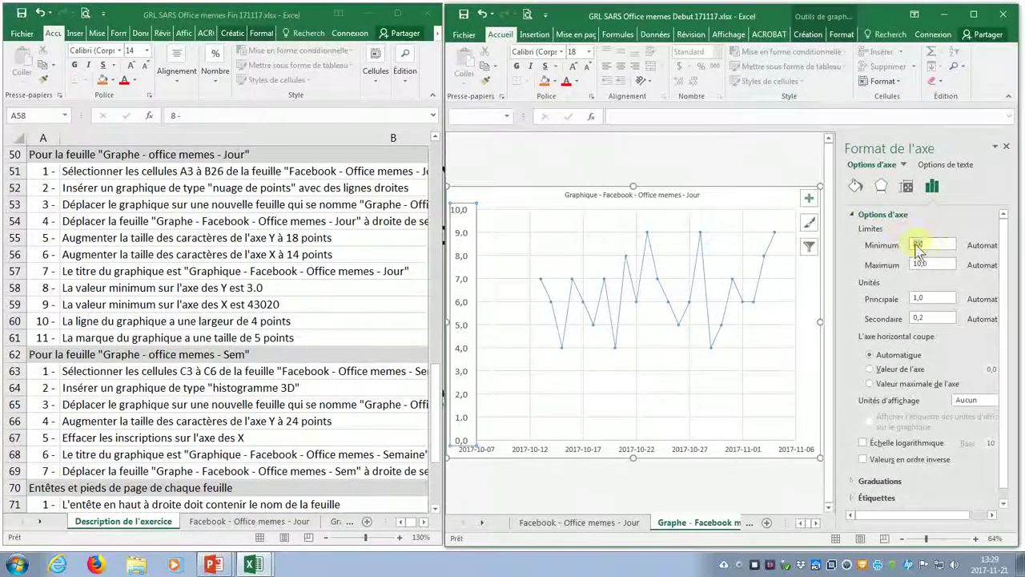
pyautogui.press('Return')
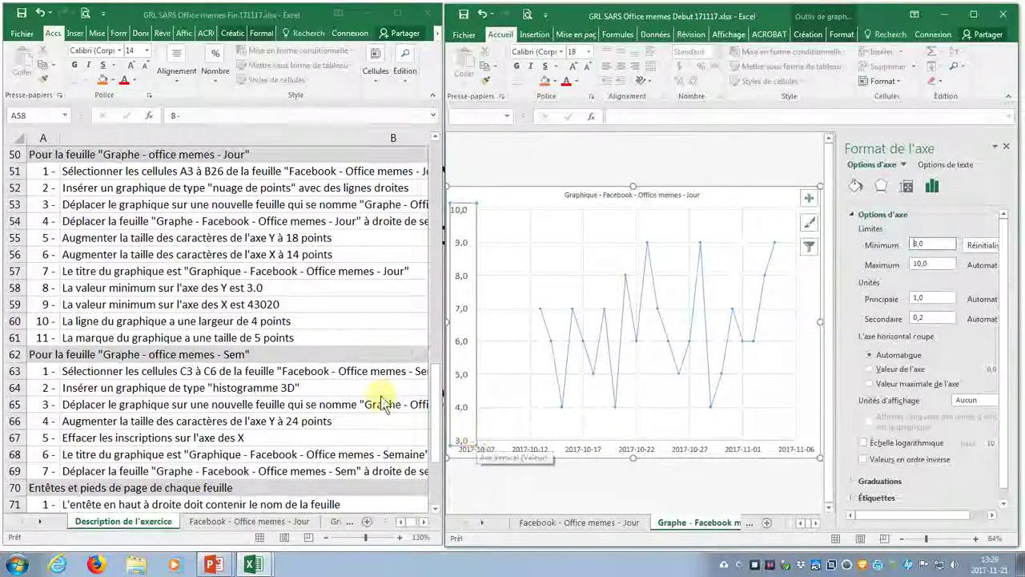
# Set the minimum bound of the chart's horizontal date axis to 43020 and close the axis formatting options.
pyautogui.click(44, 304)
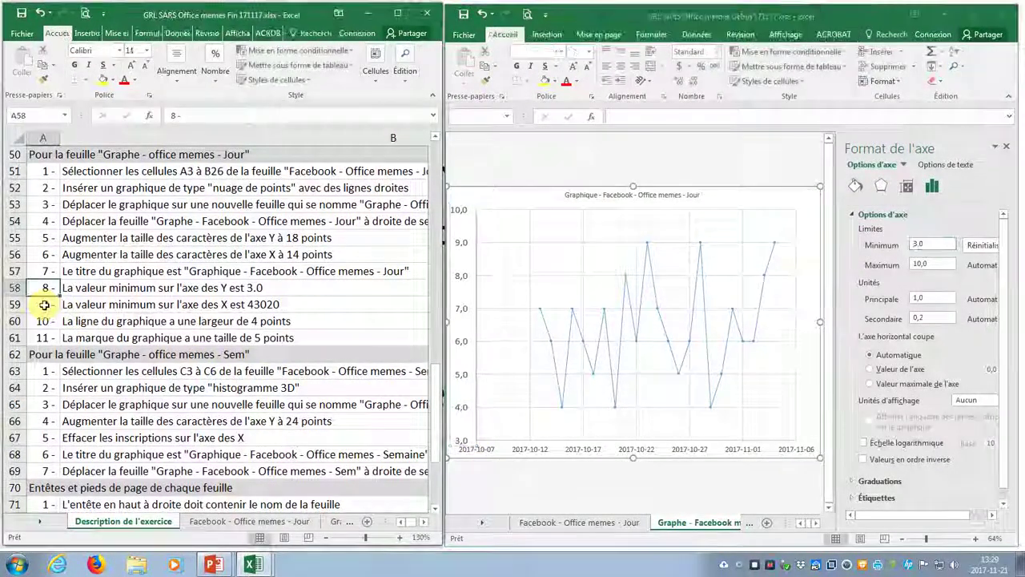
pyautogui.click(44, 304)
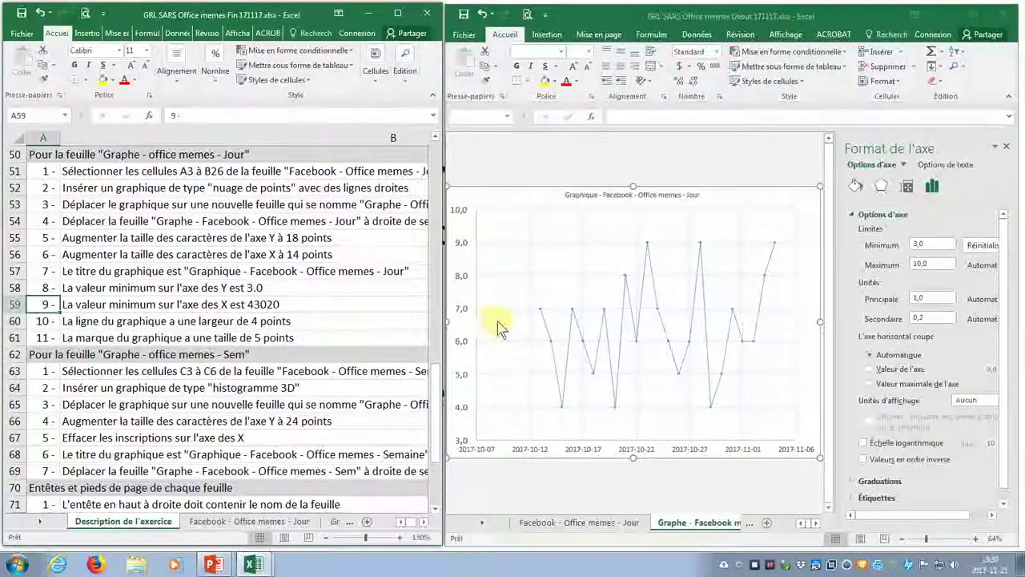
pyautogui.click(520, 454)
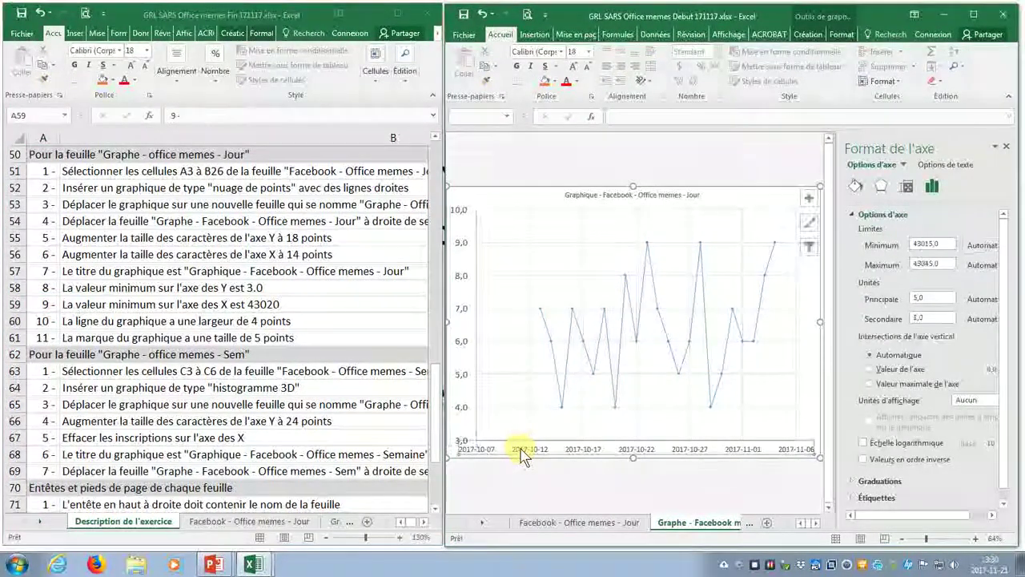
pyautogui.click(928, 242)
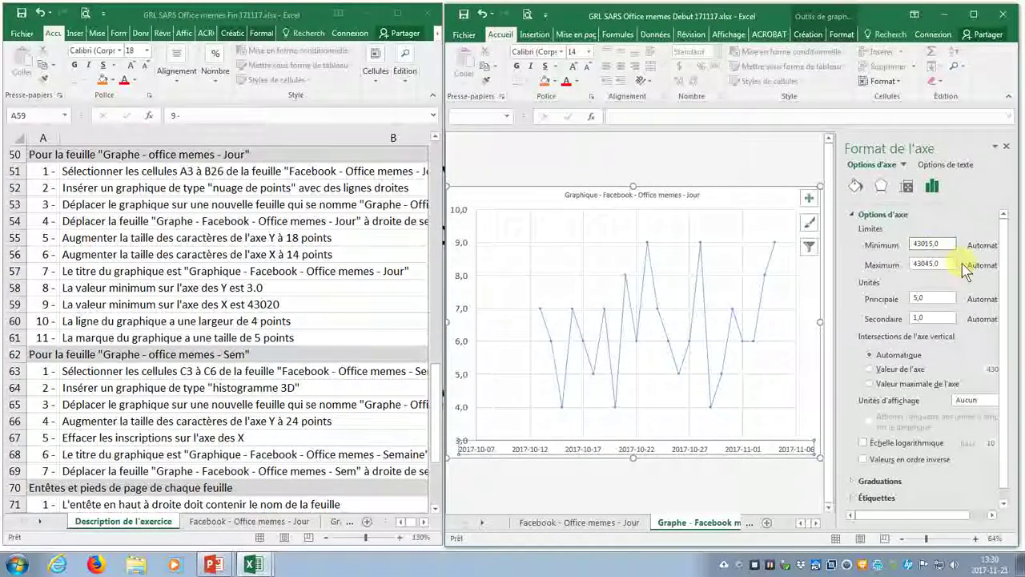
pyautogui.press('Delete')
pyautogui.press('Delete')
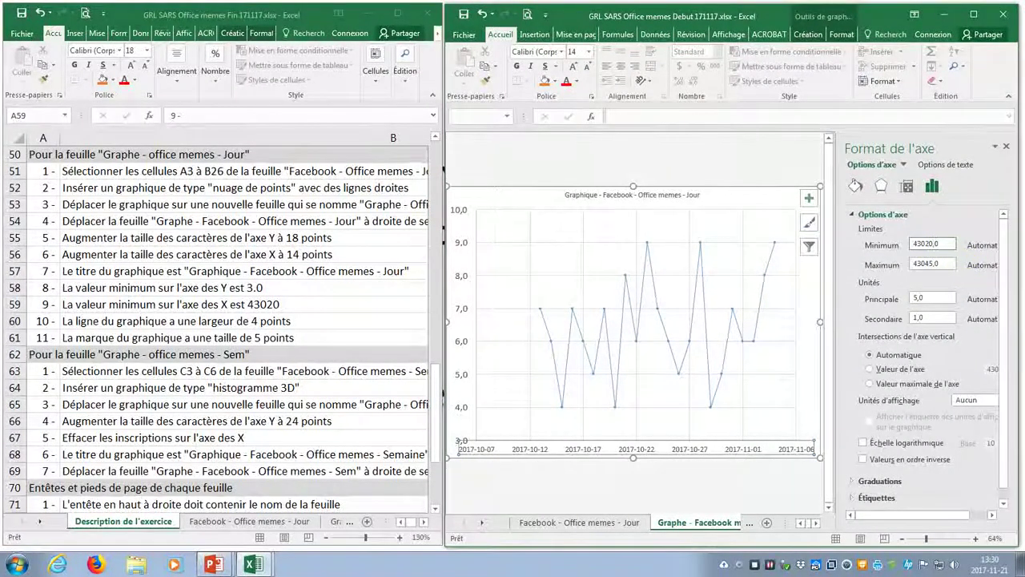
pyautogui.write('20')
pyautogui.press('Return')
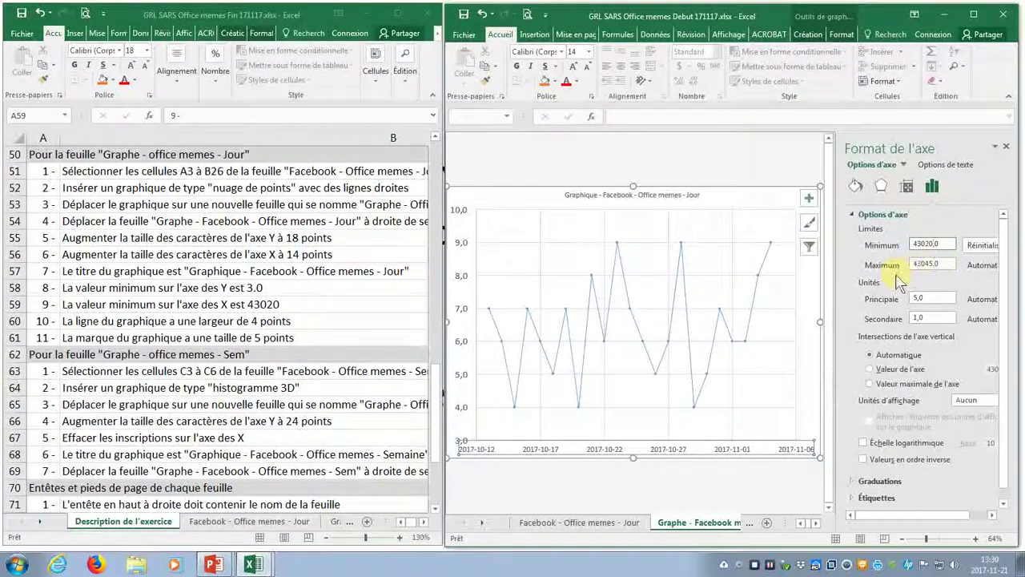
pyautogui.click(1005, 146)
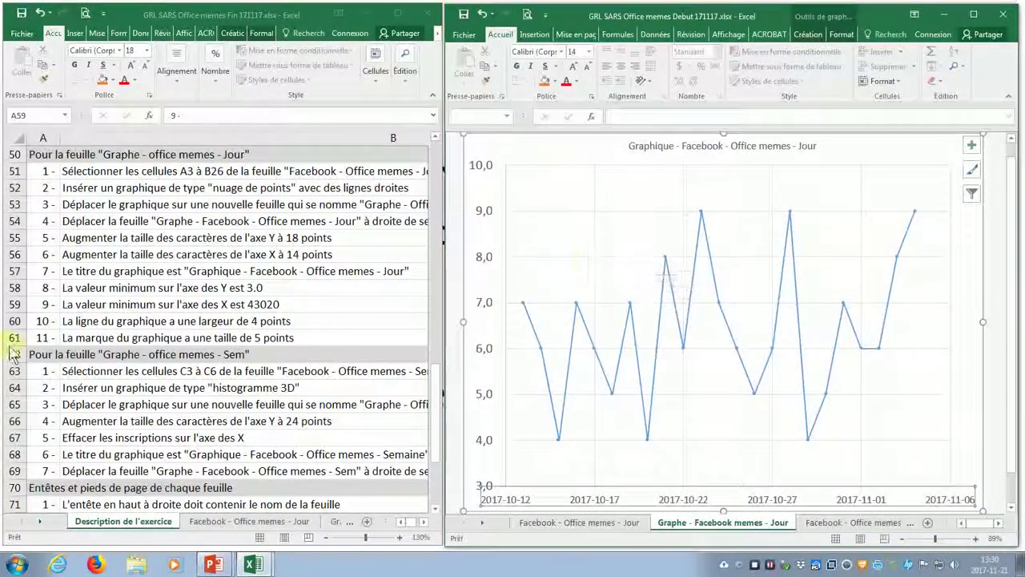
# Set the line width of the Publications data series to 4 pt, following instruction 10.
pyautogui.click(39, 321)
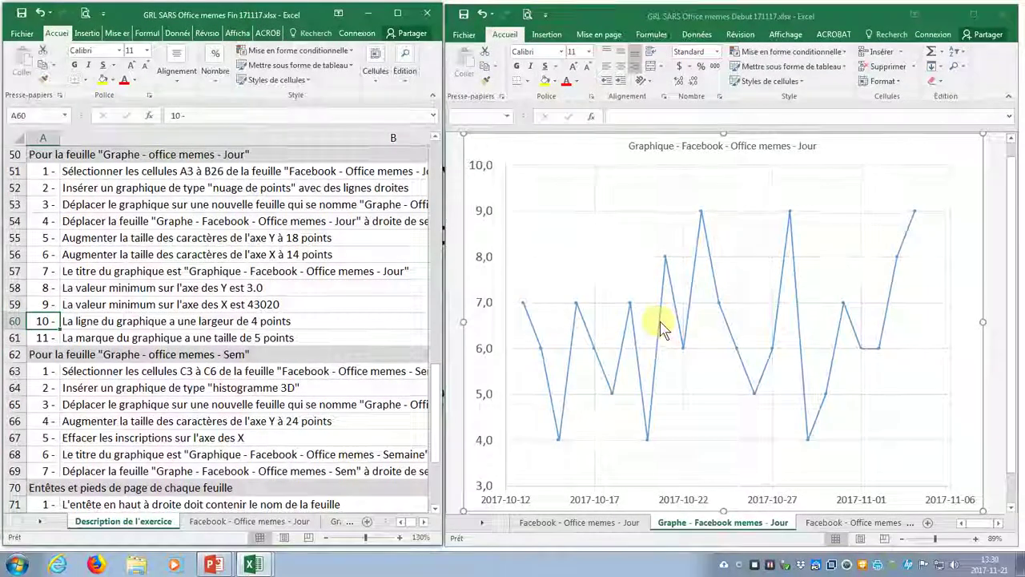
pyautogui.click(658, 325)
pyautogui.click(662, 328)
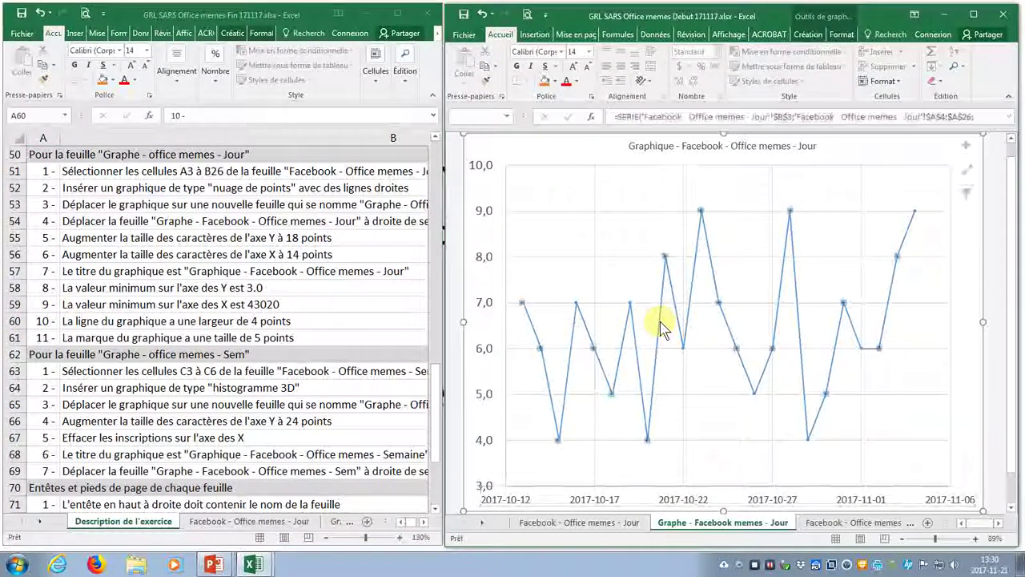
pyautogui.rightClick(662, 328)
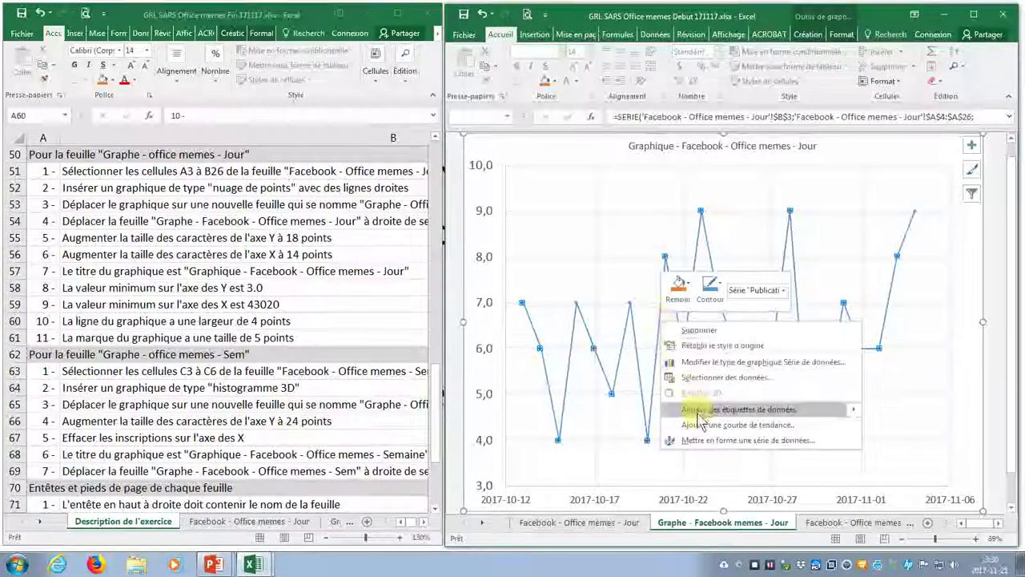
pyautogui.click(701, 441)
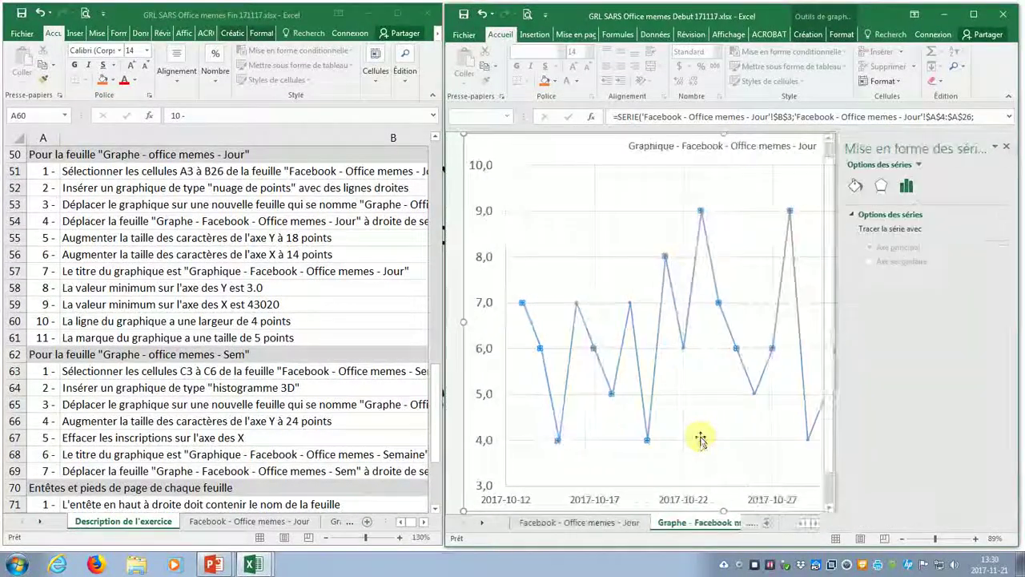
pyautogui.click(856, 189)
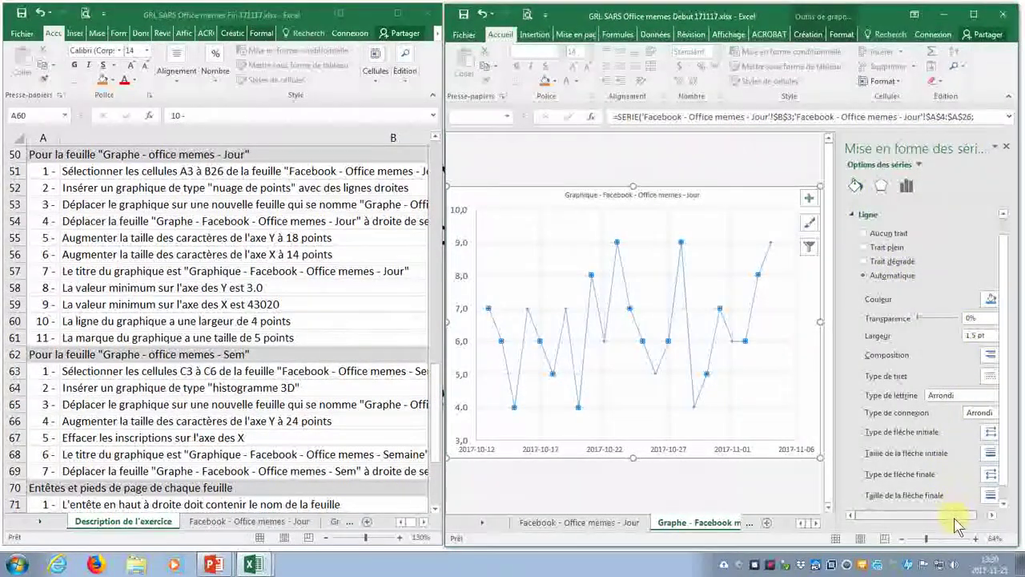
pyautogui.moveTo(954, 517); pyautogui.dragTo(968, 518)
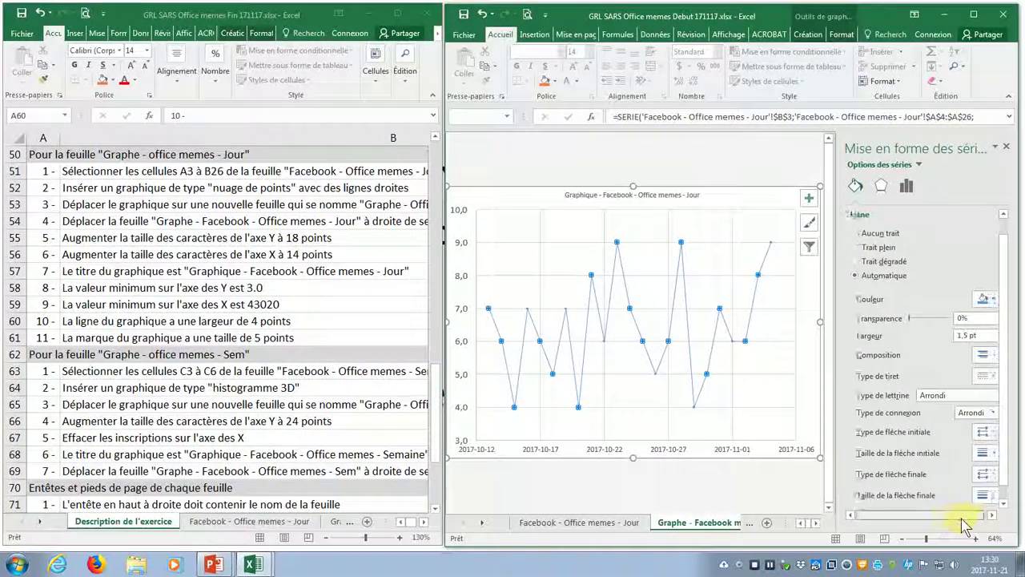
pyautogui.click(990, 331)
pyautogui.click(990, 332)
pyautogui.click(990, 331)
pyautogui.click(990, 332)
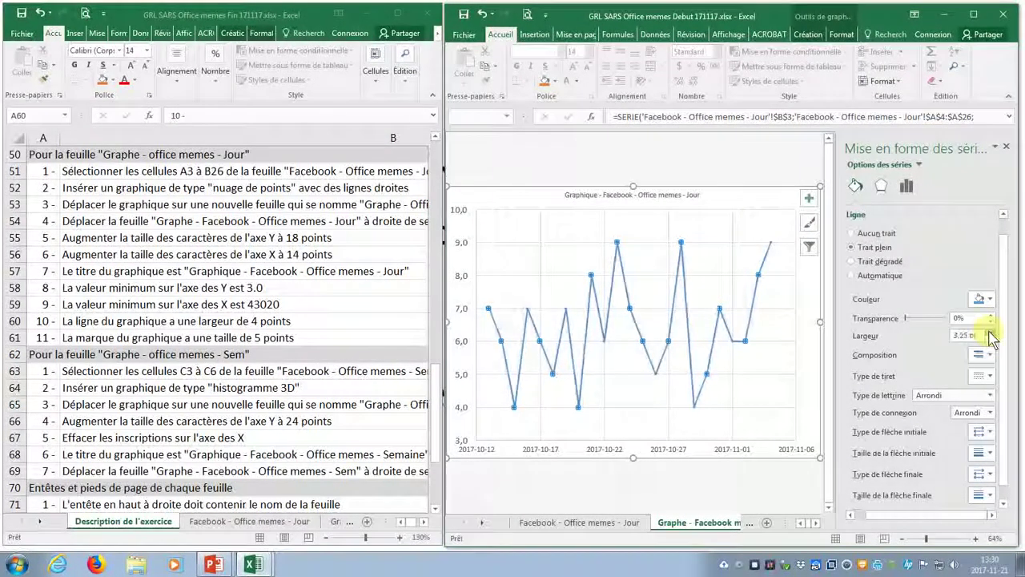
pyautogui.click(990, 331)
pyautogui.click(990, 332)
pyautogui.click(990, 332)
pyautogui.click(989, 332)
pyautogui.click(989, 331)
pyautogui.click(991, 339)
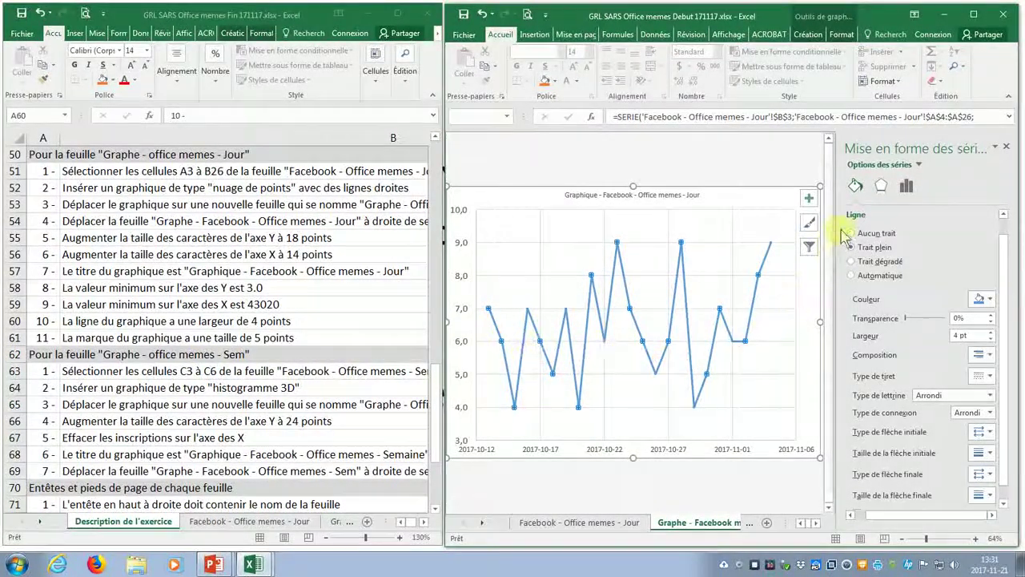
# Set the marker border width of the Publications data series to 5 pt, close the series formatting options and deselect the chart.
pyautogui.click(856, 189)
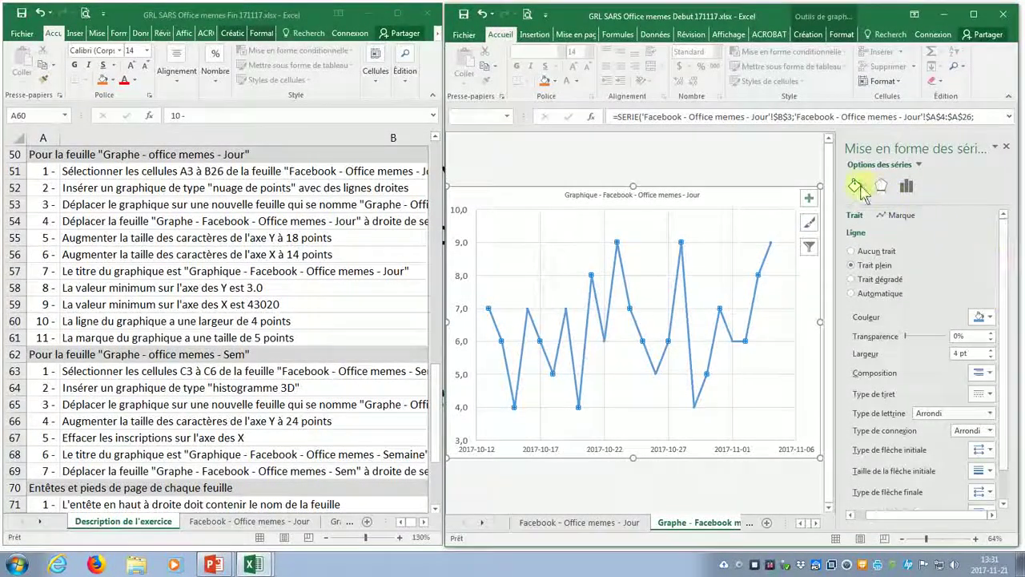
pyautogui.click(897, 216)
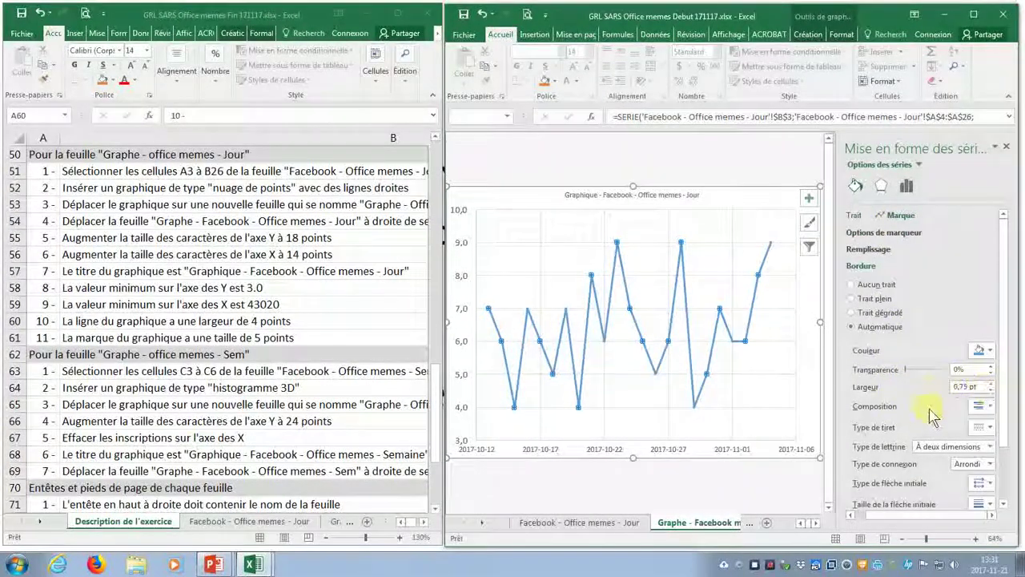
pyautogui.click(991, 384)
pyautogui.click(991, 384)
pyautogui.click(990, 383)
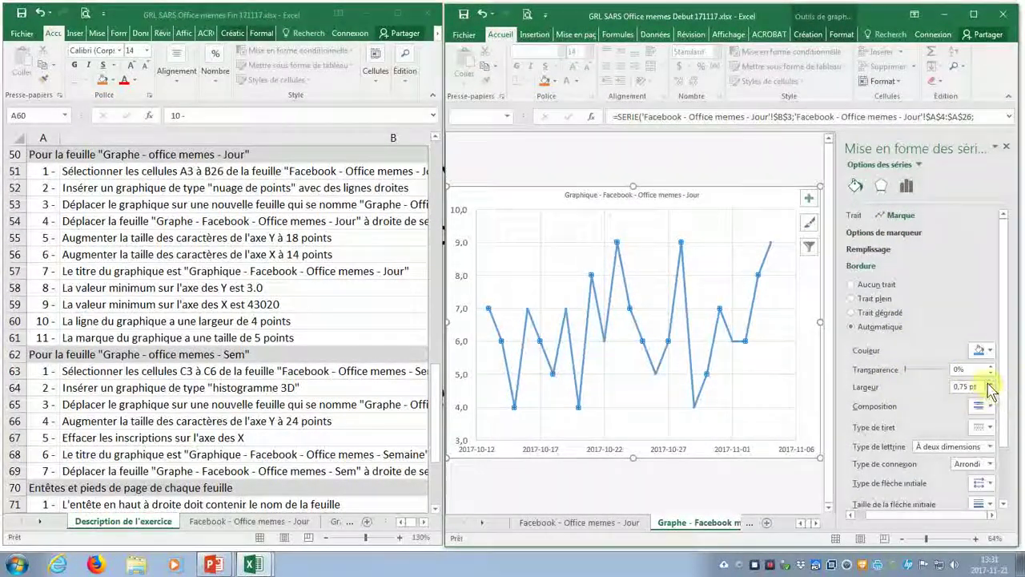
pyautogui.click(991, 384)
pyautogui.click(990, 384)
pyautogui.click(991, 384)
pyautogui.click(990, 383)
pyautogui.click(991, 384)
pyautogui.click(990, 383)
pyautogui.click(990, 384)
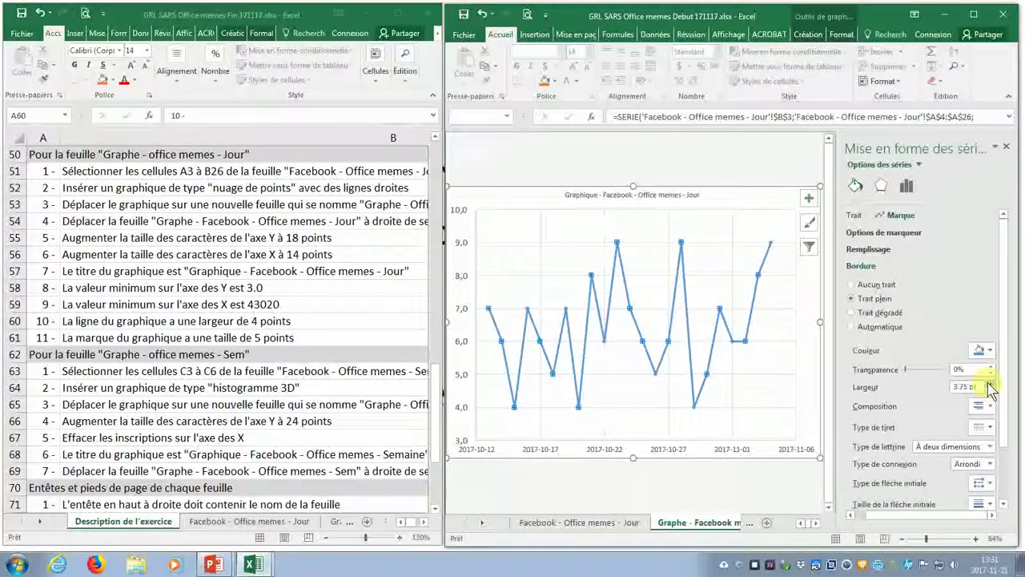
pyautogui.click(991, 383)
pyautogui.click(991, 383)
pyautogui.click(990, 383)
pyautogui.click(991, 384)
pyautogui.click(990, 384)
pyautogui.click(990, 384)
pyautogui.click(990, 384)
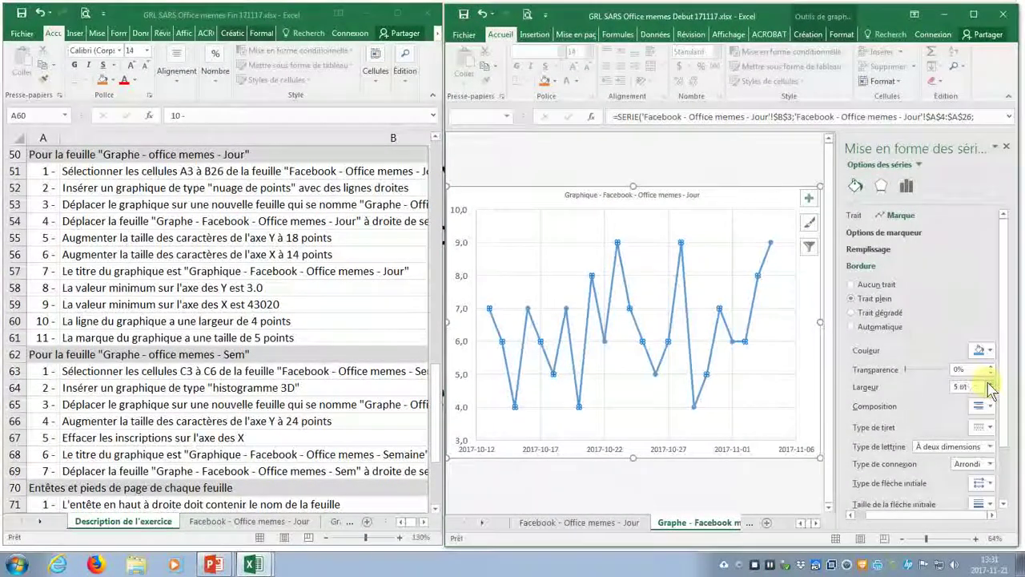
pyautogui.click(1005, 149)
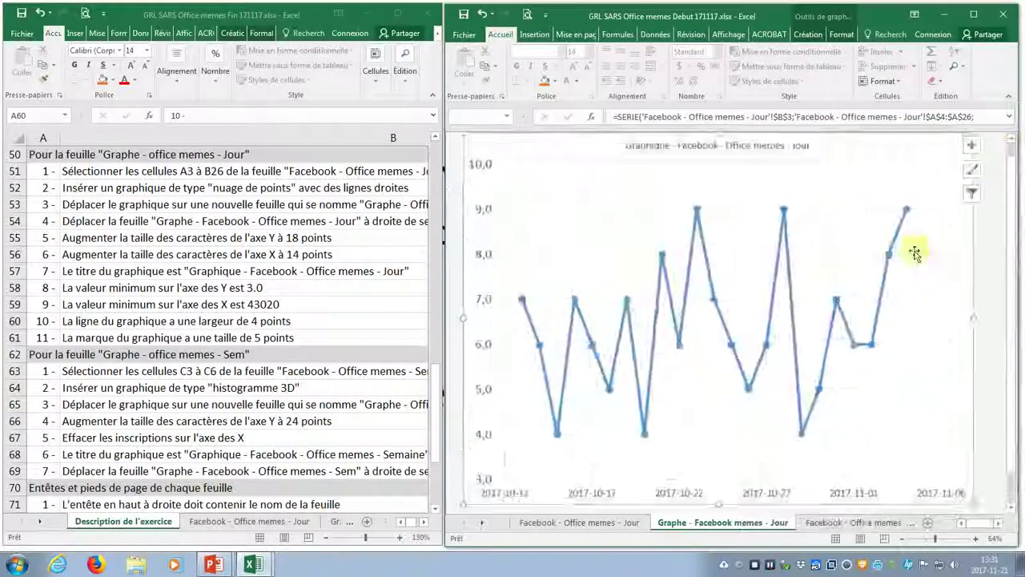
pyautogui.click(986, 369)
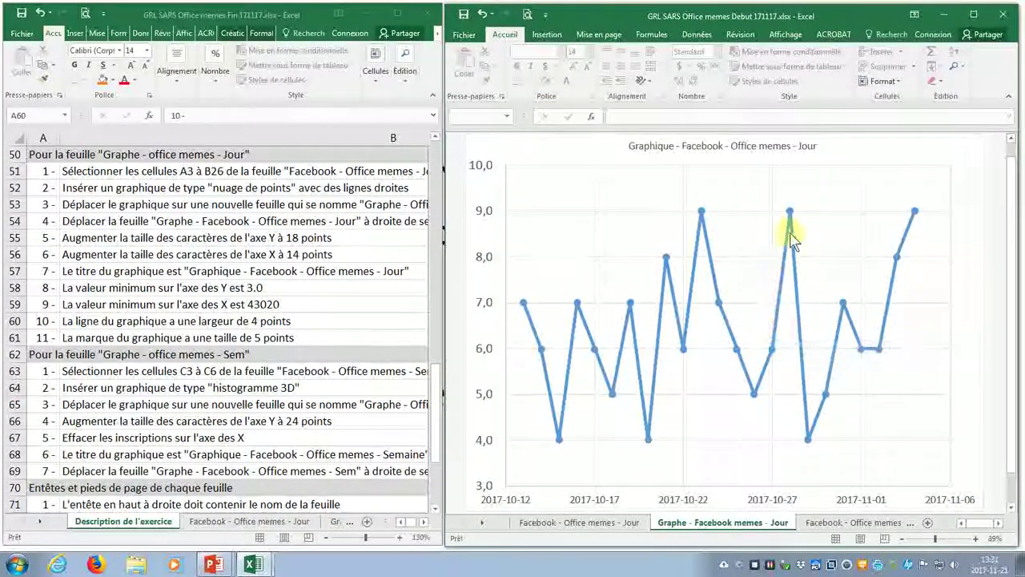
pyautogui.moveTo(795, 228)
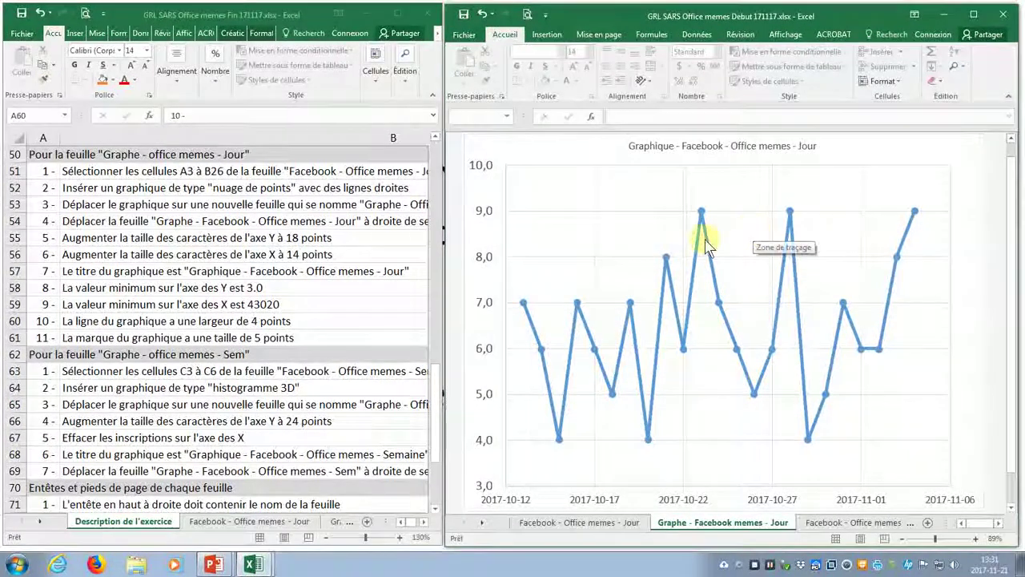
# Insert a 3D clustered column chart from cells C3 to C6 of the "Facebook - Office memes - Sem" sheet.
pyautogui.click(41, 378)
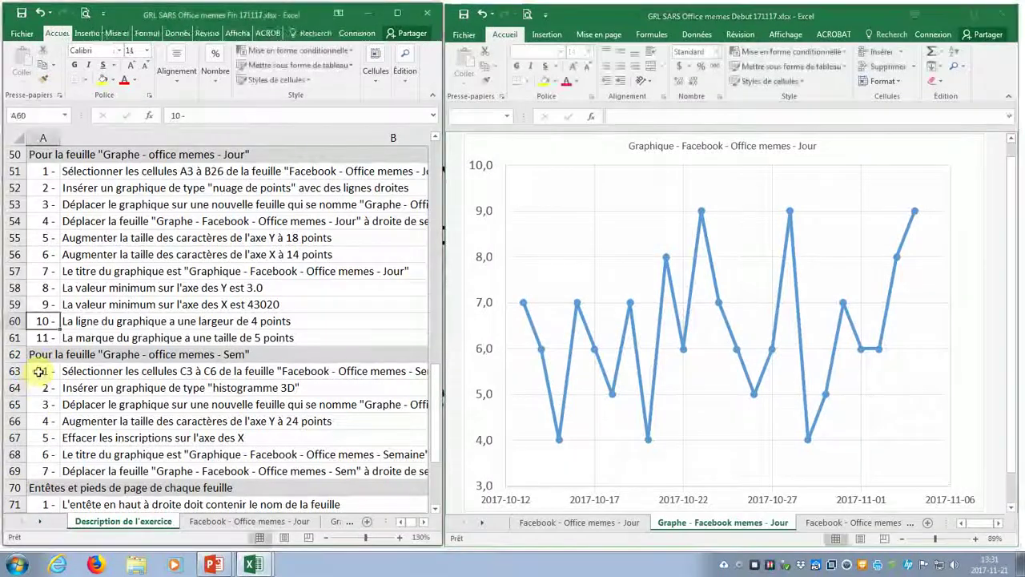
pyautogui.scroll(-3, 440, 408)
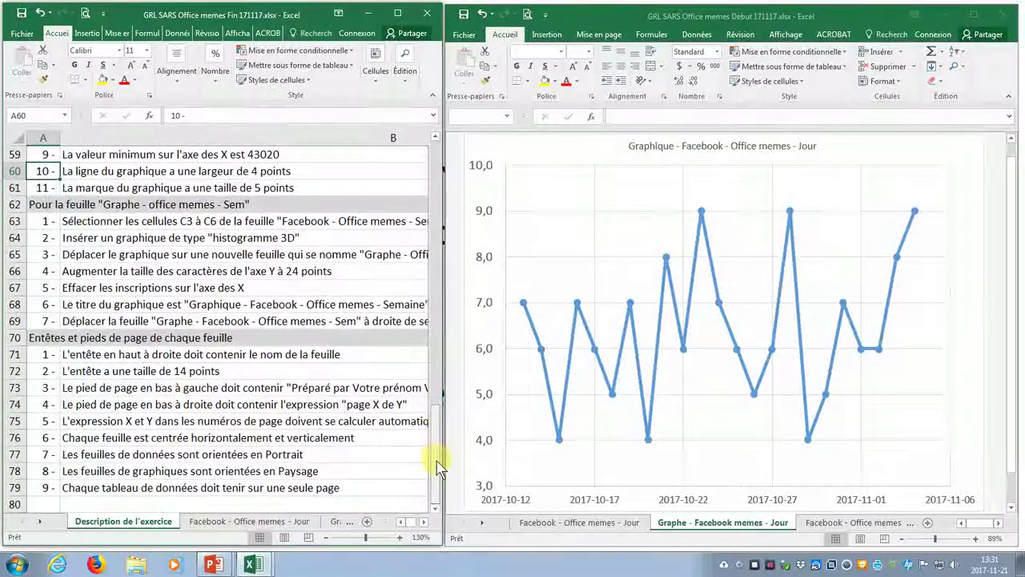
pyautogui.click(40, 224)
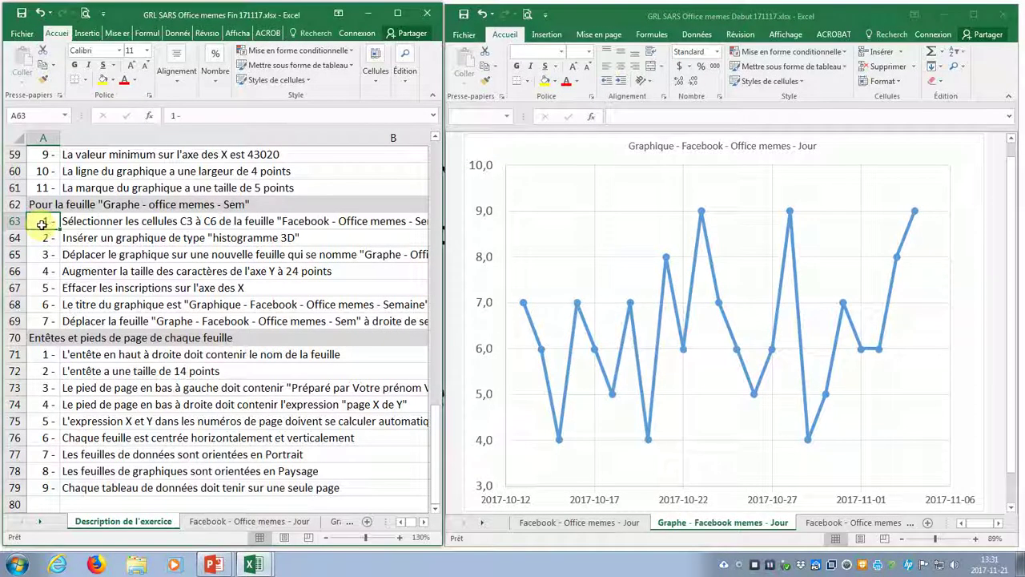
pyautogui.click(809, 528)
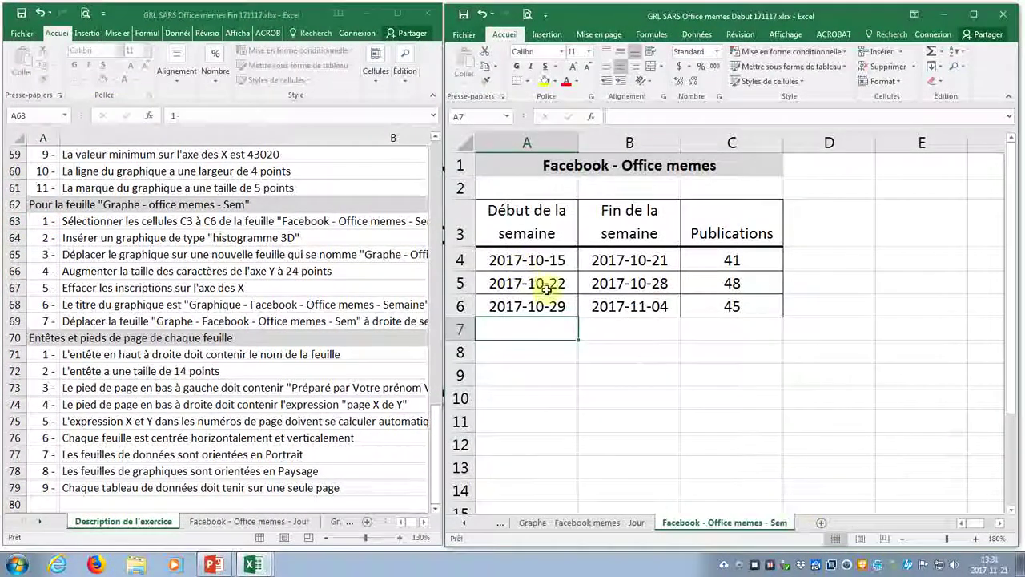
pyautogui.click(741, 235)
pyautogui.moveTo(743, 236); pyautogui.dragTo(732, 304)
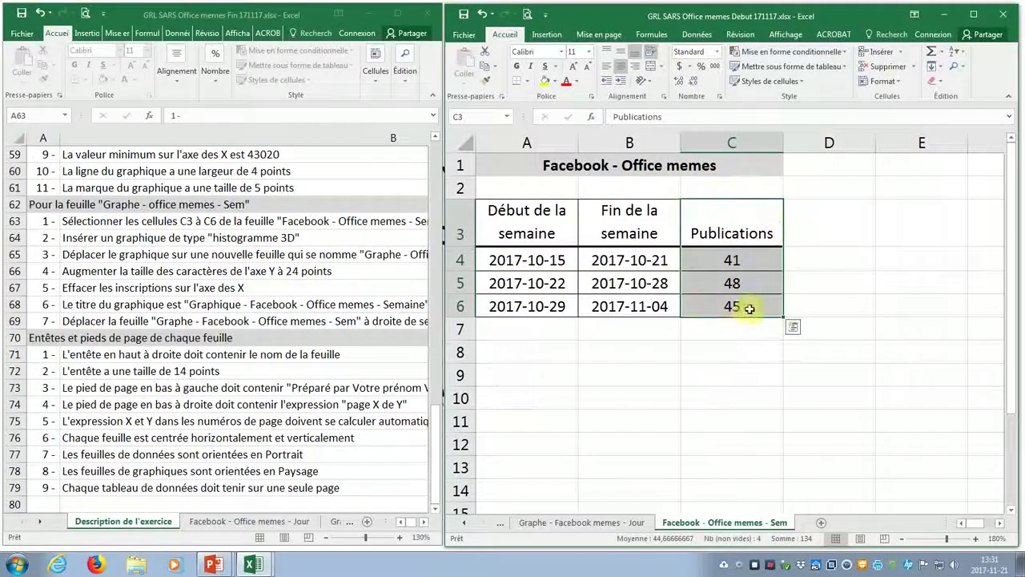
pyautogui.click(547, 34)
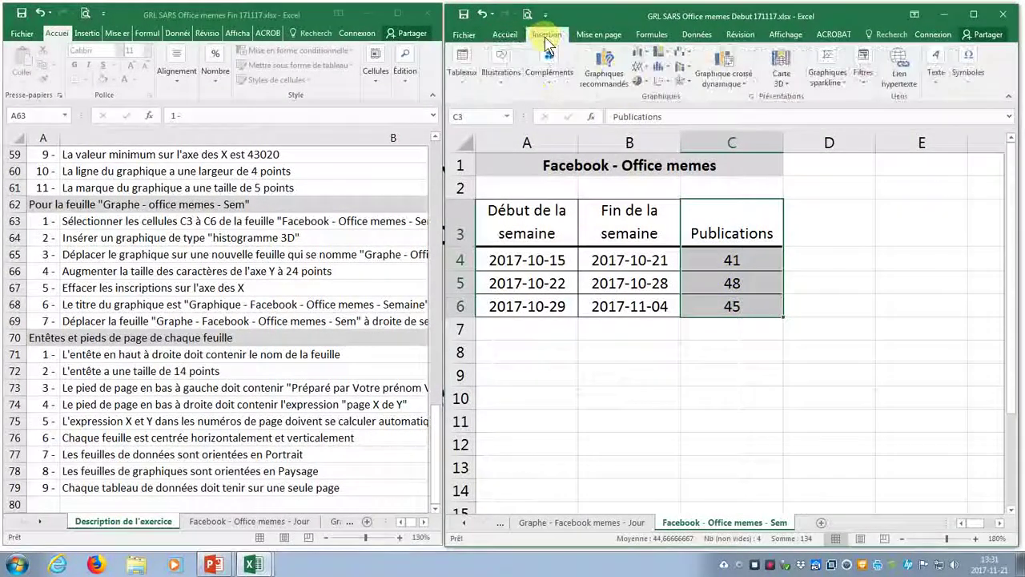
pyautogui.click(646, 54)
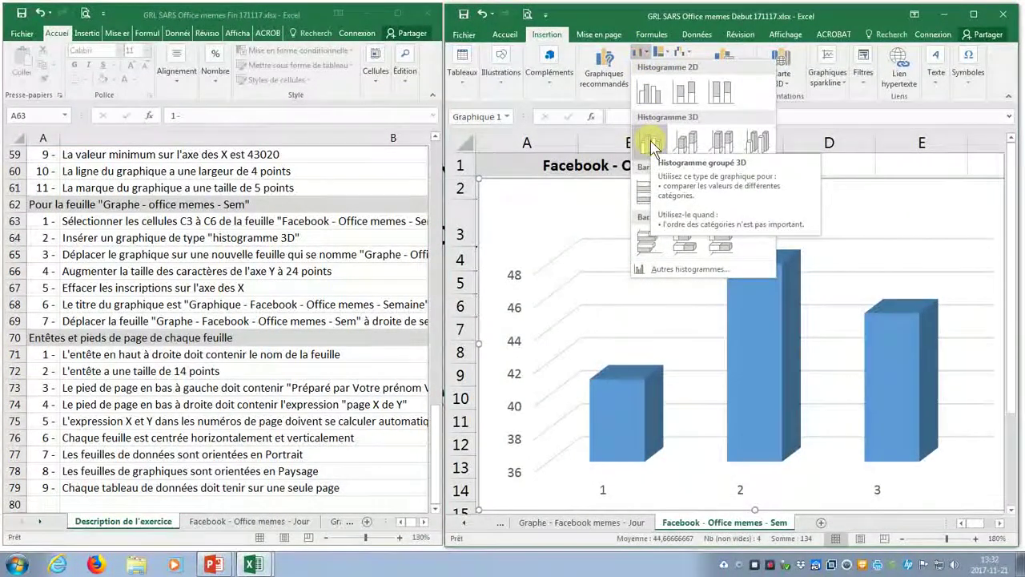
pyautogui.click(650, 144)
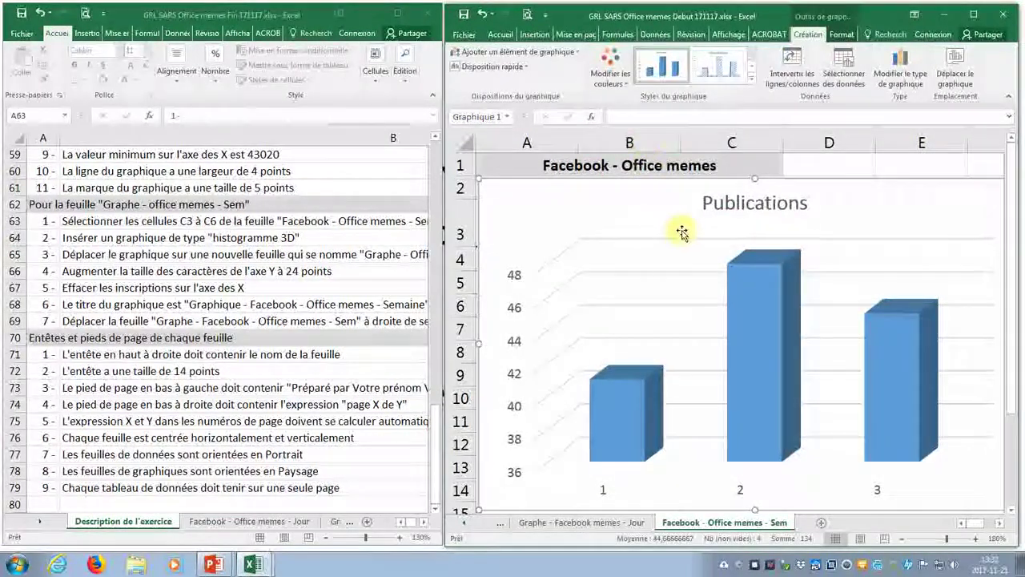
# Move the 3D column chart to a new sheet named "Graphe - Office memes - Sem".
pyautogui.click(954, 64)
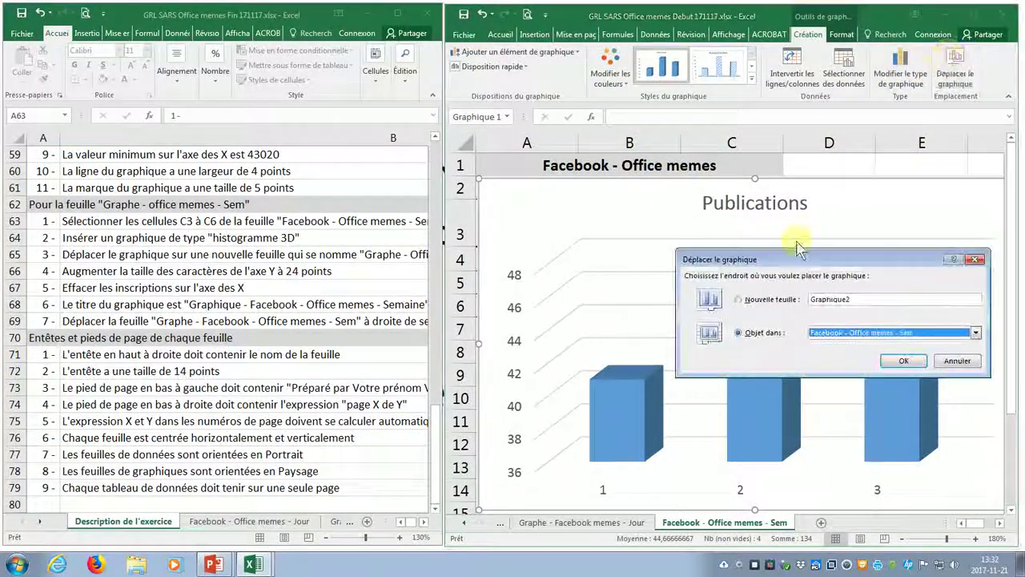
pyautogui.click(738, 299)
pyautogui.click(848, 300)
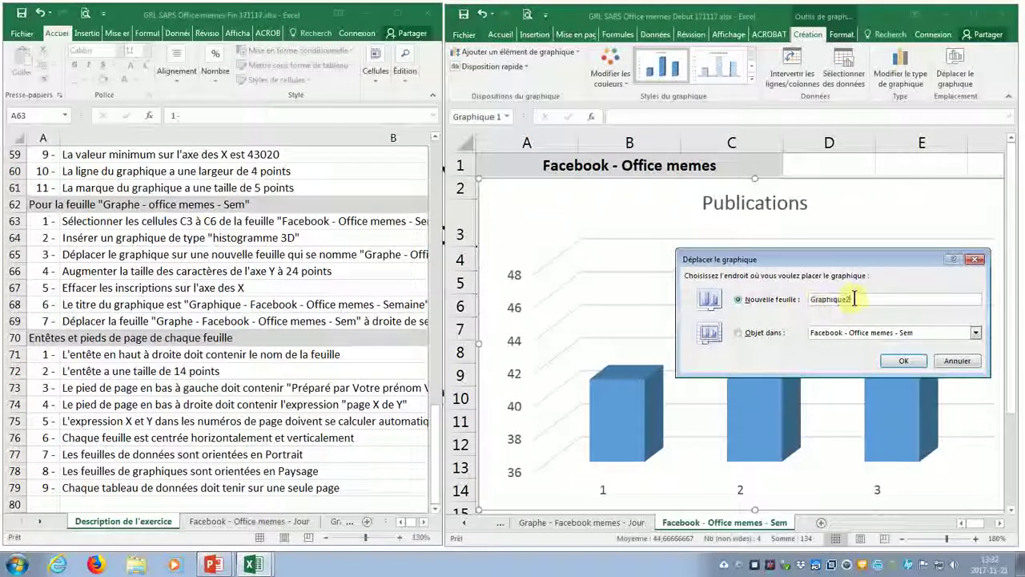
pyautogui.press('BackSpace')
pyautogui.press('BackSpace')
pyautogui.press('BackSpace')
pyautogui.press('BackSpace')
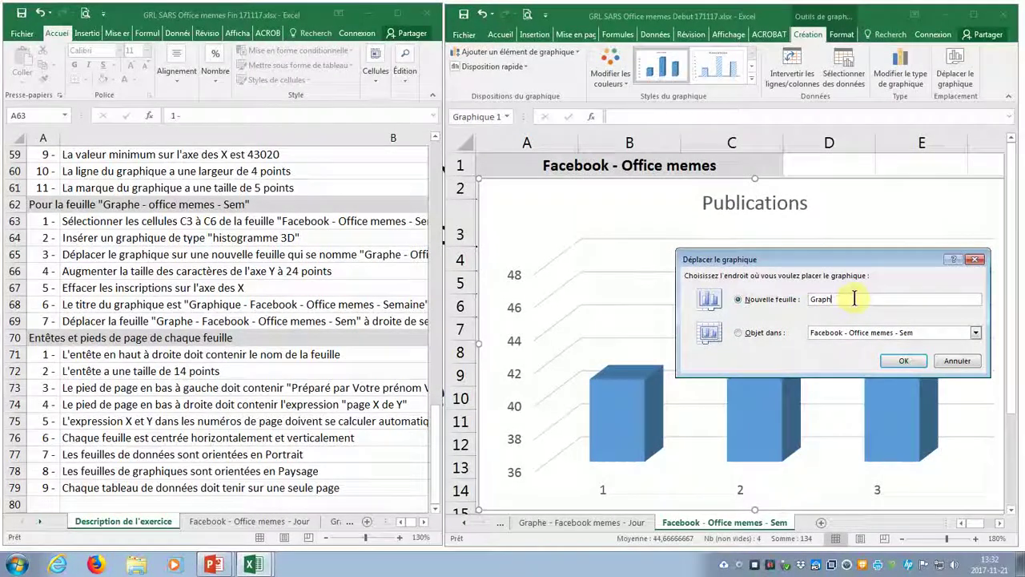
pyautogui.write('e - O')
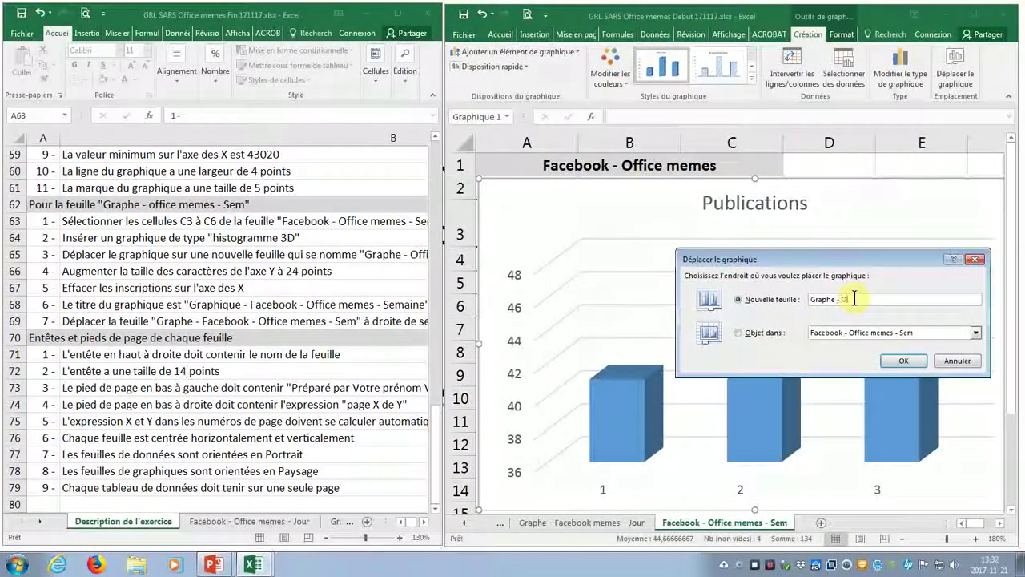
pyautogui.write('ffice mem')
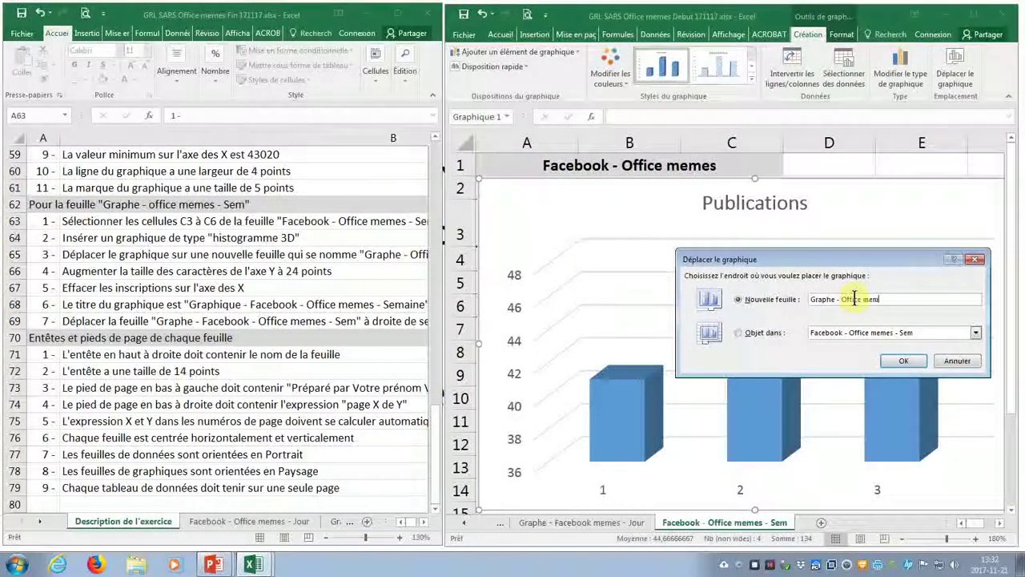
pyautogui.write('es - Se')
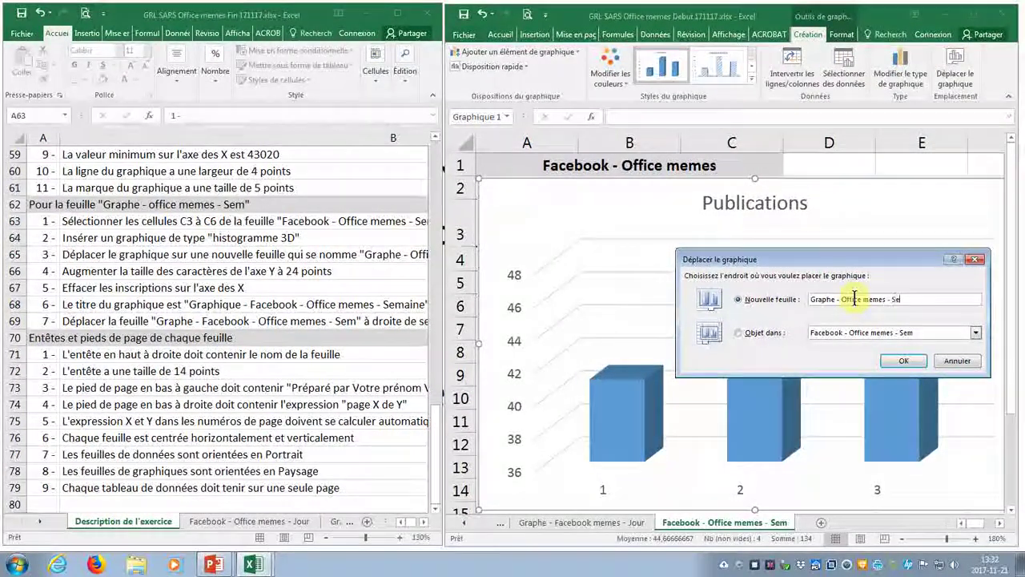
pyautogui.write('m')
pyautogui.press('Return')
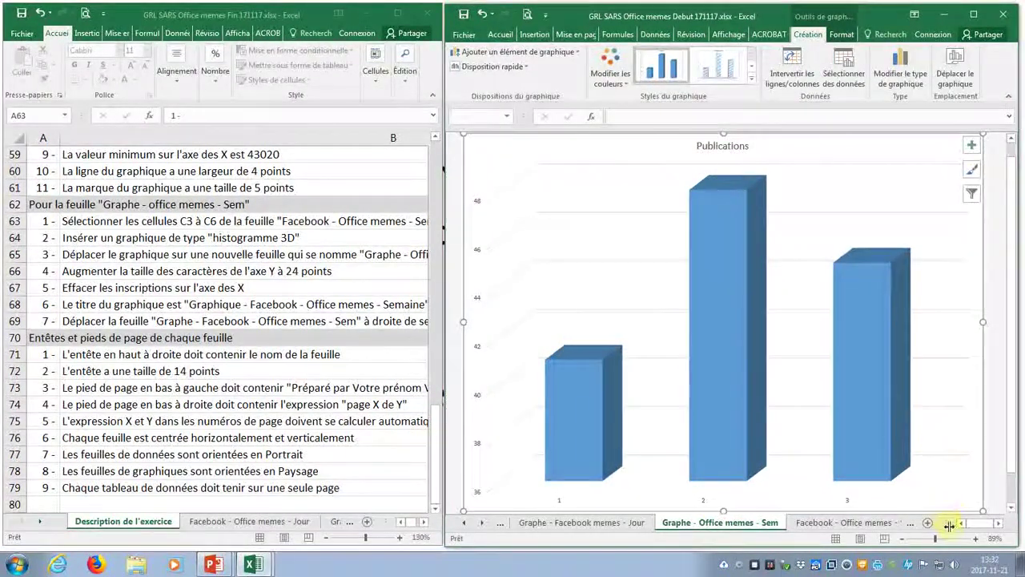
# Reorder "Graphe - Office memes - Sem" after the "Facebook - Office memes - Sem" sheet, and select cell A2 on the weekly data sheet.
pyautogui.moveTo(947, 525); pyautogui.dragTo(984, 524)
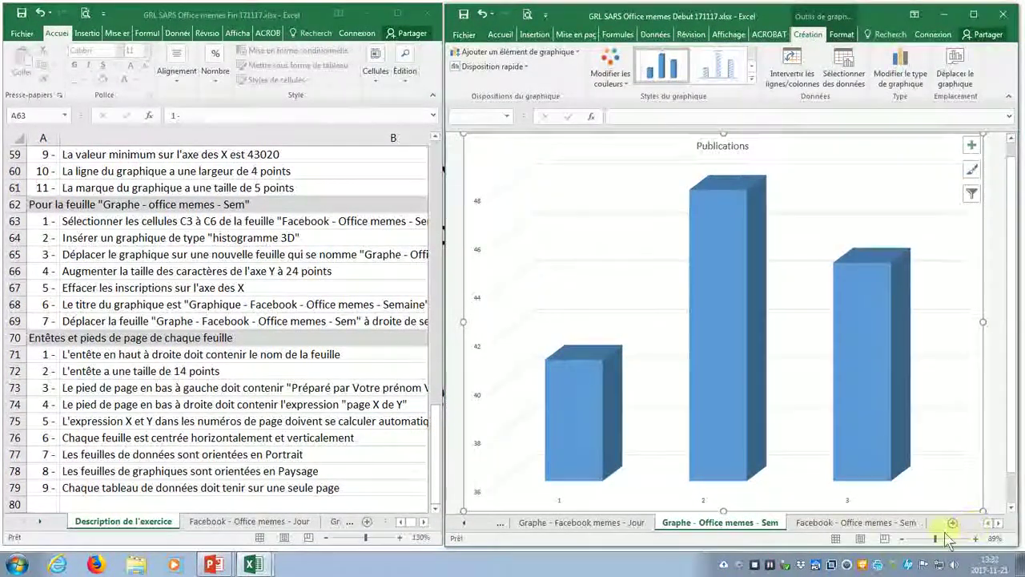
pyautogui.moveTo(756, 519); pyautogui.dragTo(815, 512)
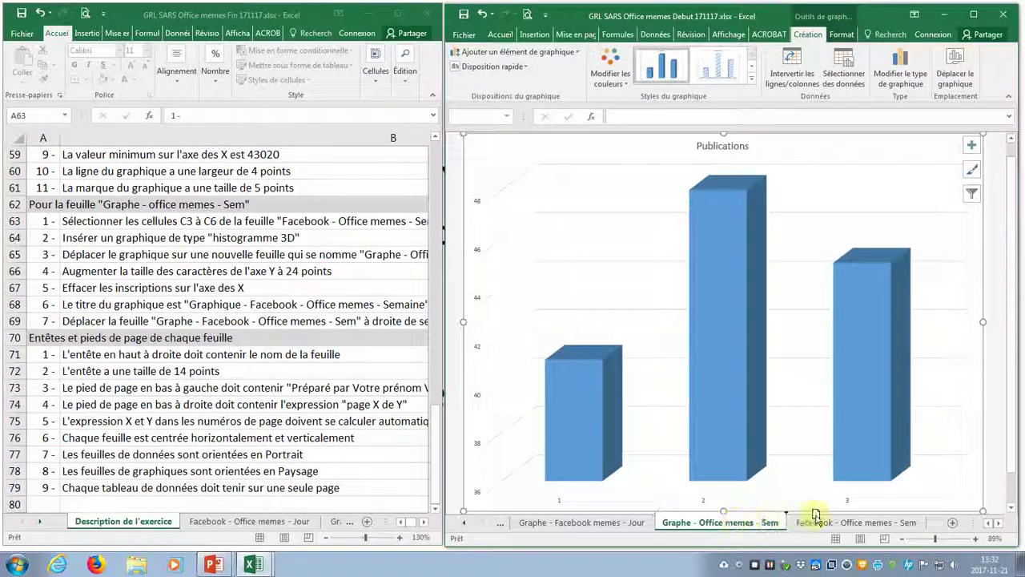
pyautogui.moveTo(917, 523); pyautogui.dragTo(925, 522)
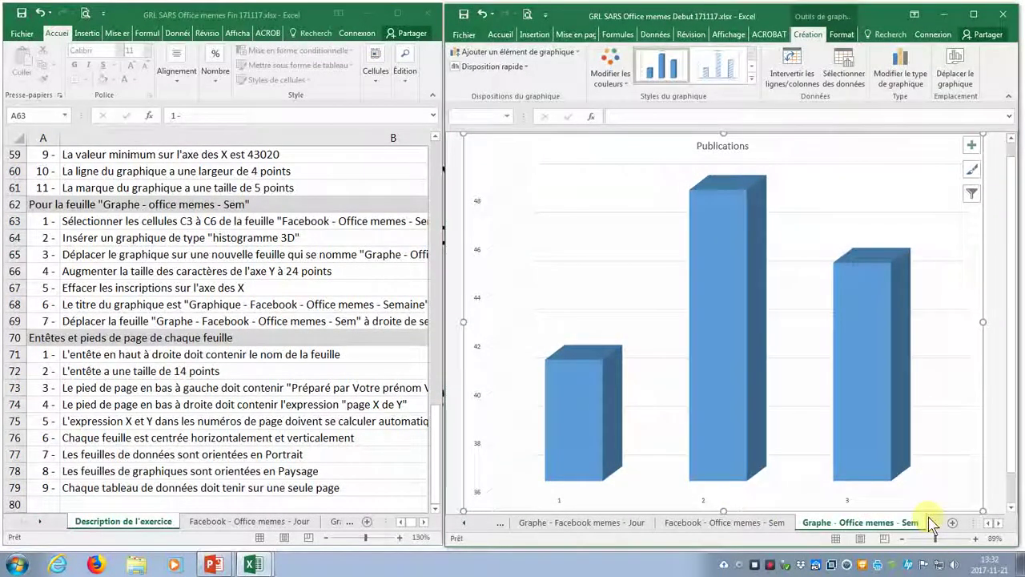
pyautogui.click(728, 522)
pyautogui.click(558, 190)
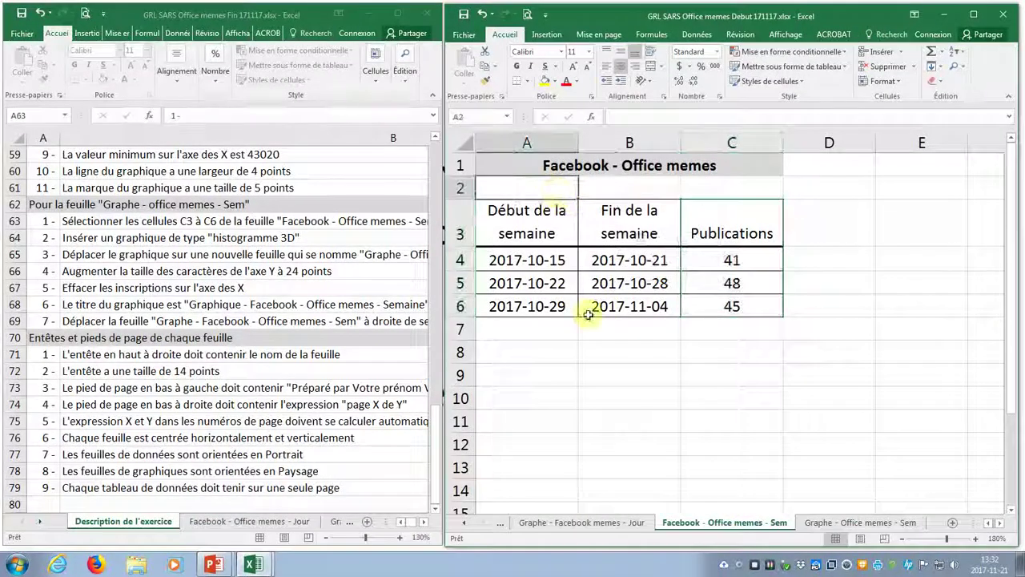
# Set the font size of the vertical axis labels on the "Graphe - Office memes - Sem" chart to 24 points.
pyautogui.click(838, 523)
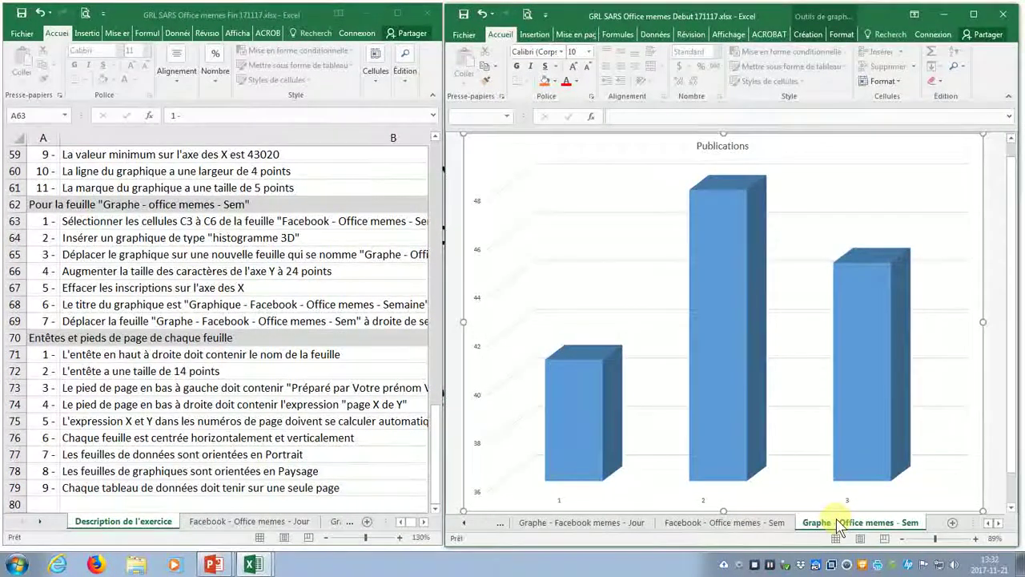
pyautogui.click(475, 301)
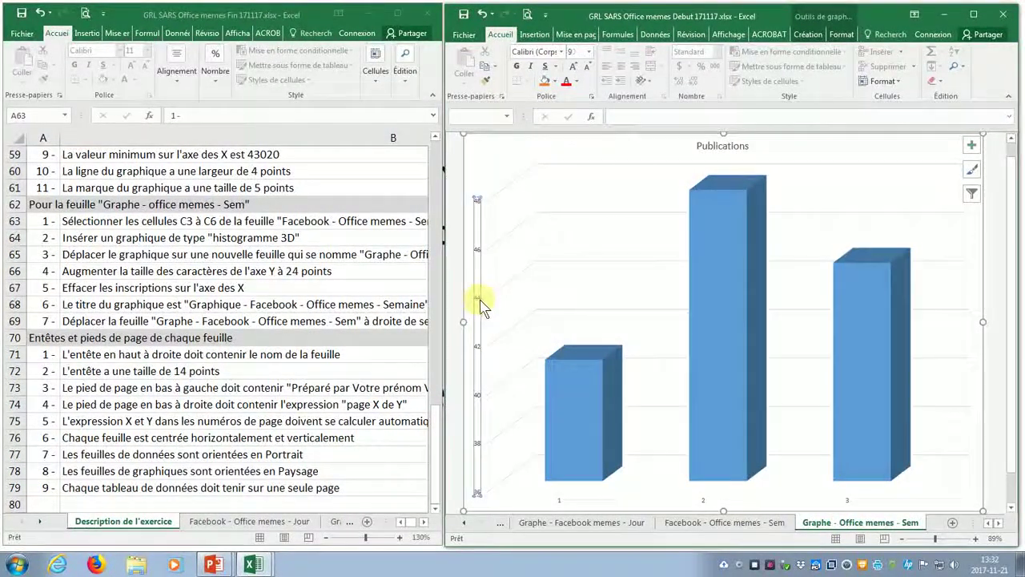
pyautogui.click(589, 52)
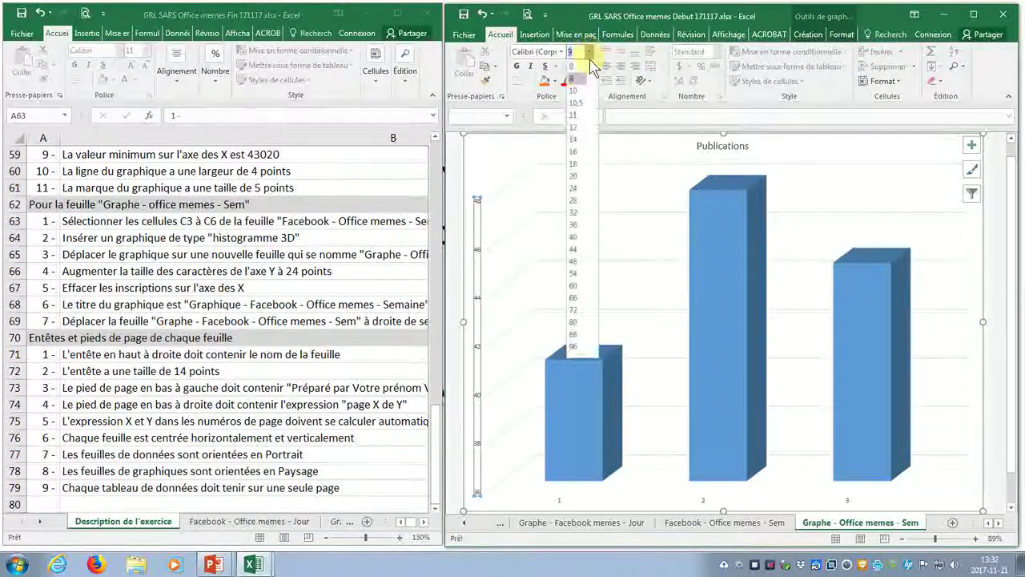
pyautogui.click(573, 187)
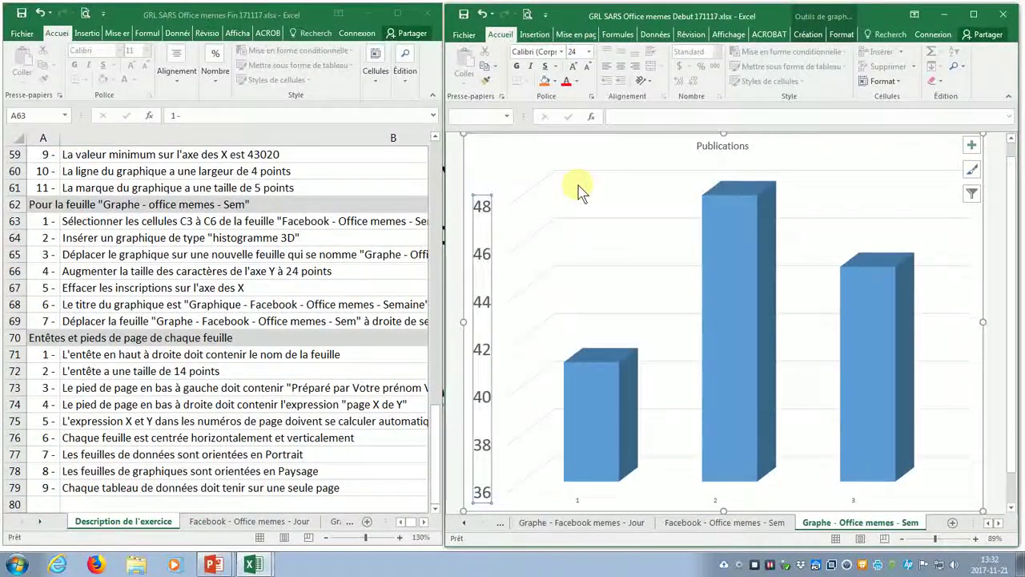
# Delete the horizontal axis labels from the weekly 3D column chart, following instruction 5.
pyautogui.click(36, 287)
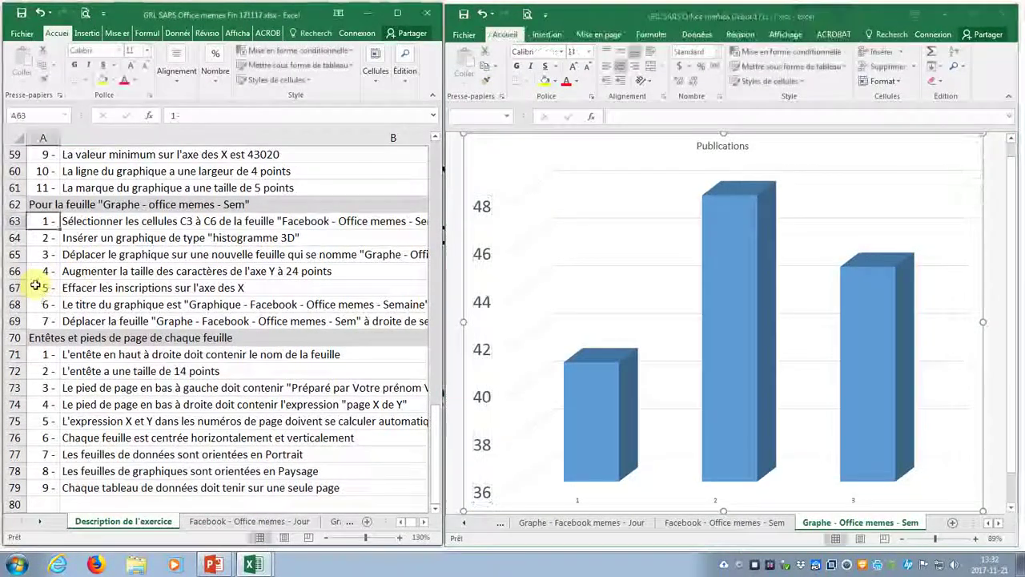
pyautogui.click(578, 500)
pyautogui.click(578, 501)
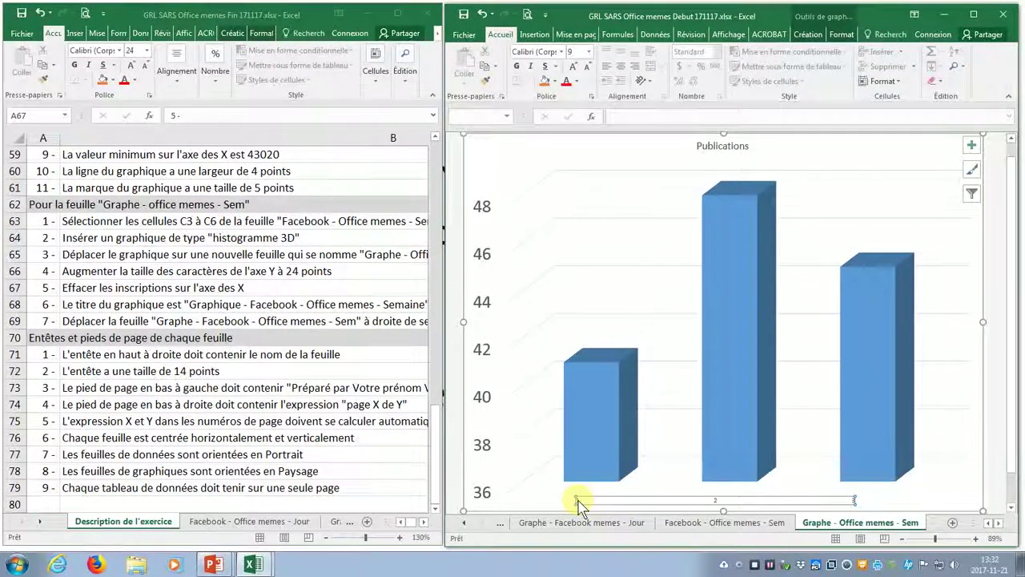
pyautogui.press('Delete')
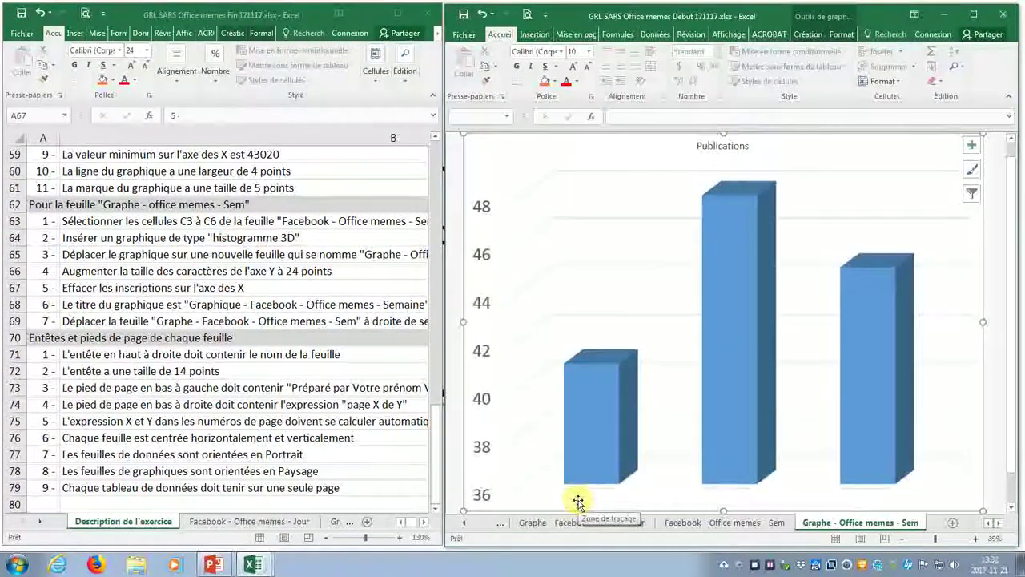
# Replace the weekly chart's title with "Graphique - Facebook - Office memes - Semaines".
pyautogui.click(732, 148)
pyautogui.click(733, 148)
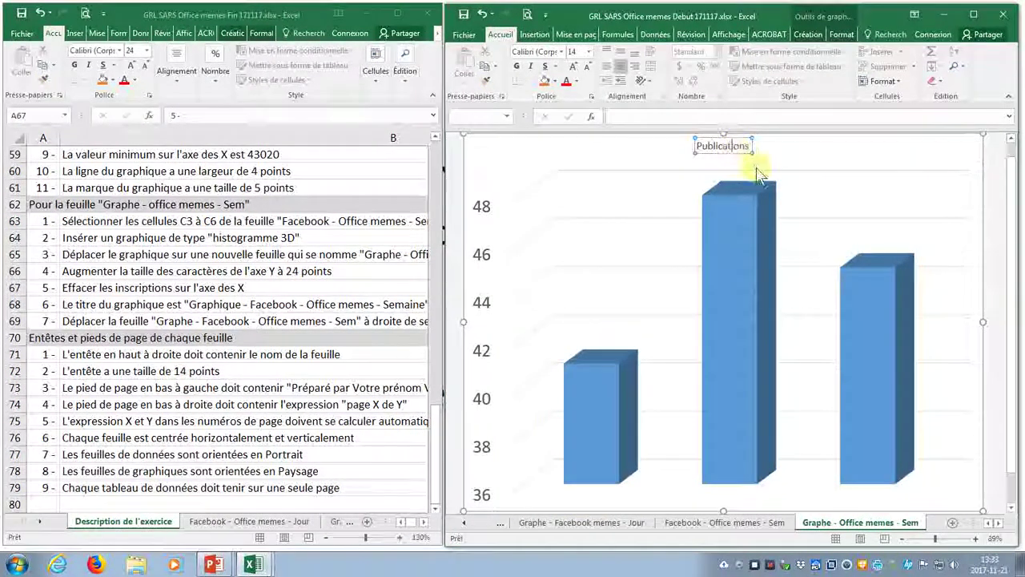
pyautogui.press('End')
pyautogui.press('BackSpace')
pyautogui.press('BackSpace')
pyautogui.press('BackSpace')
pyautogui.press('BackSpace')
pyautogui.press('BackSpace')
pyautogui.press('BackSpace')
pyautogui.press('BackSpace')
pyautogui.press('BackSpace')
pyautogui.press('BackSpace')
pyautogui.press('BackSpace')
pyautogui.press('BackSpace')
pyautogui.press('BackSpace')
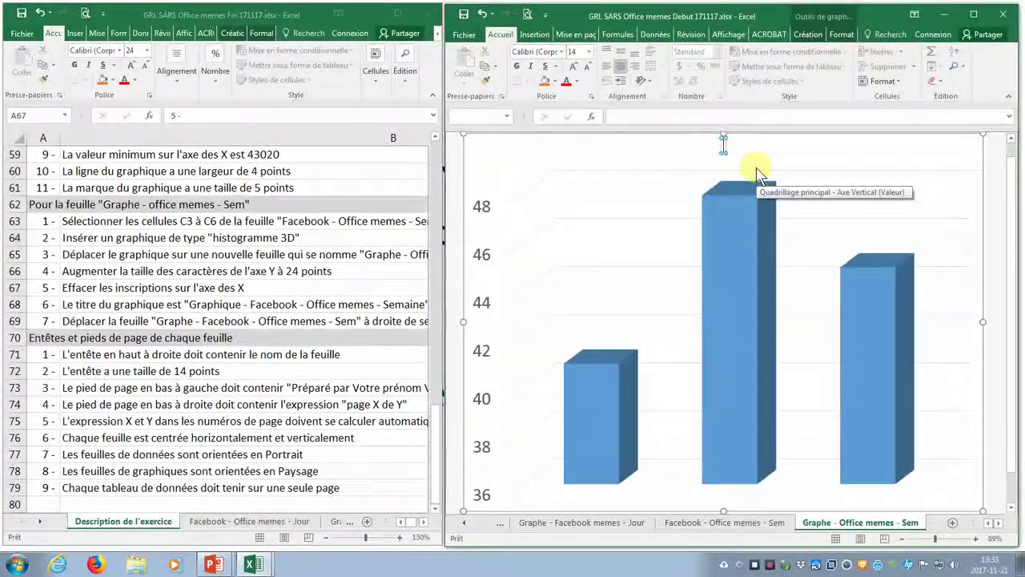
pyautogui.write('Grap')
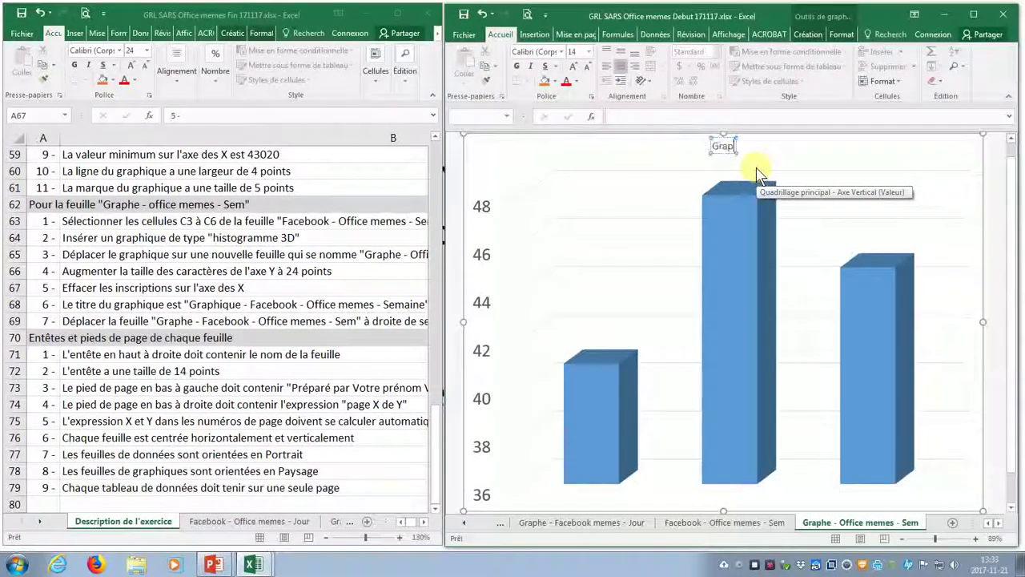
pyautogui.write('hique -')
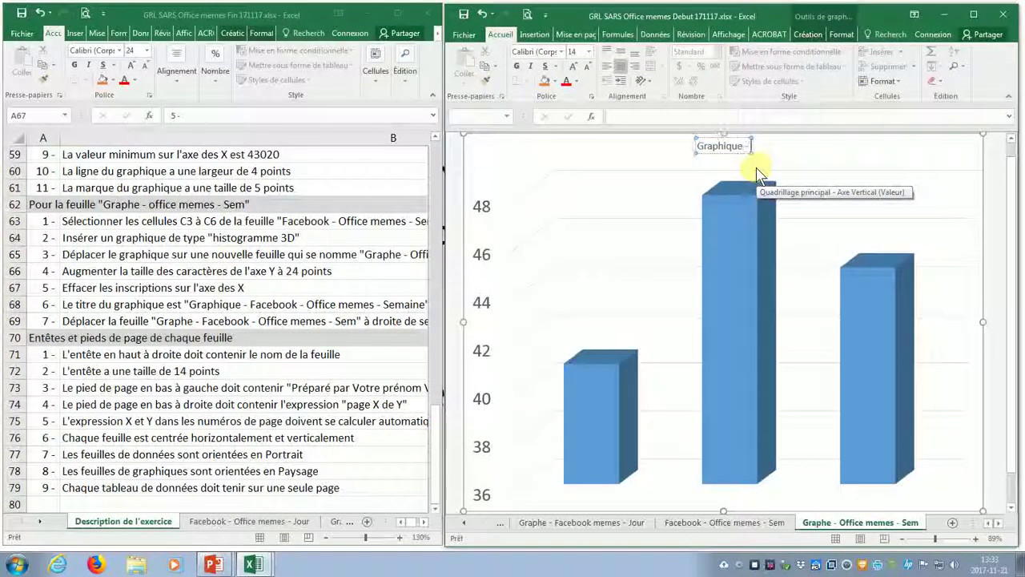
pyautogui.write(' Facebook ')
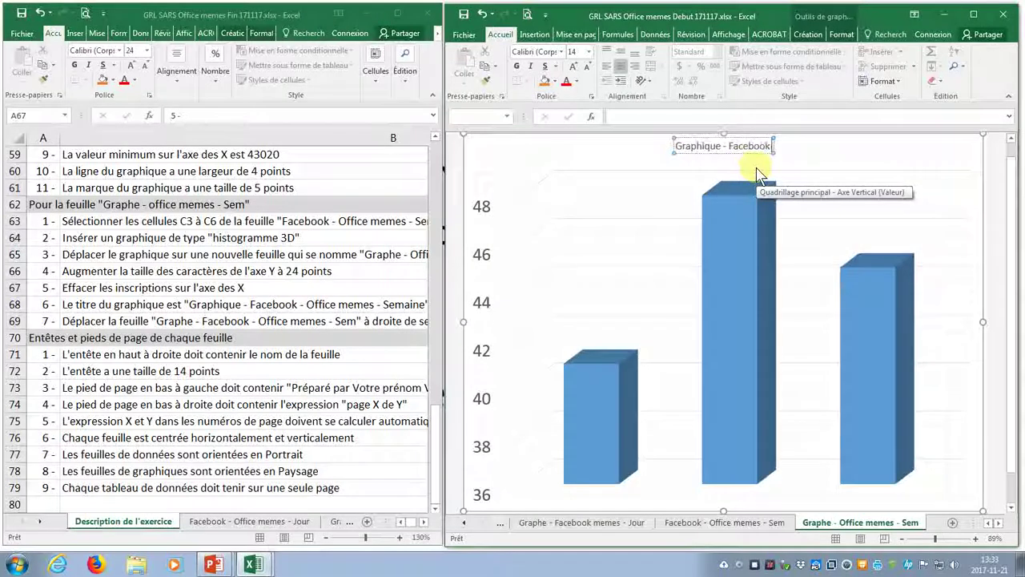
pyautogui.write('- Of')
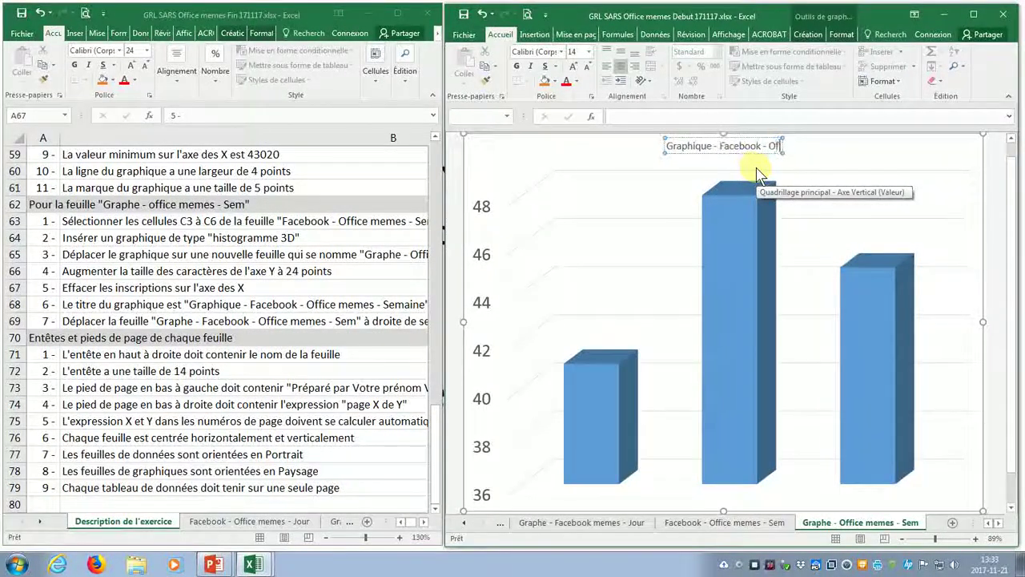
pyautogui.write('fice')
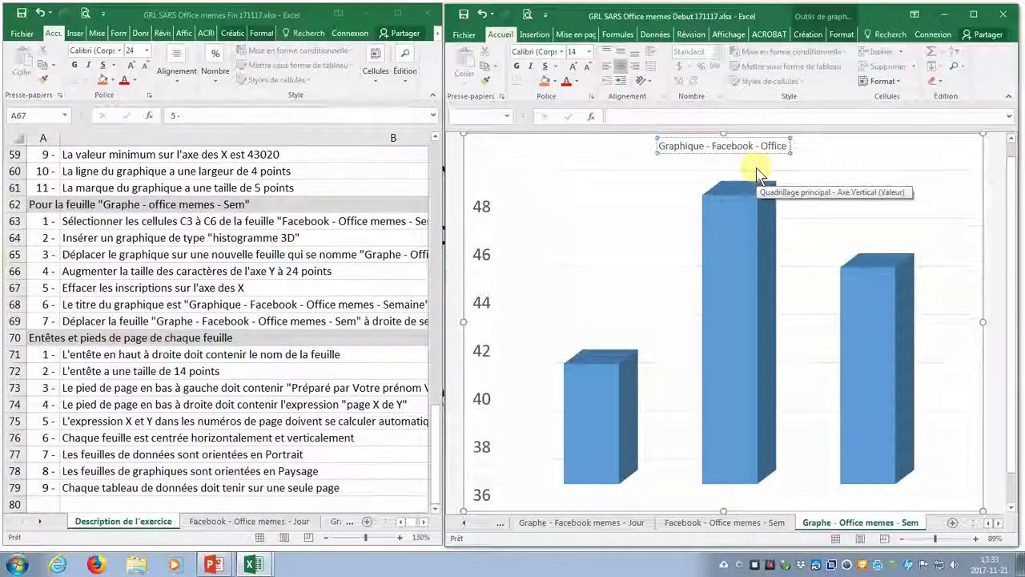
pyautogui.write(' memes')
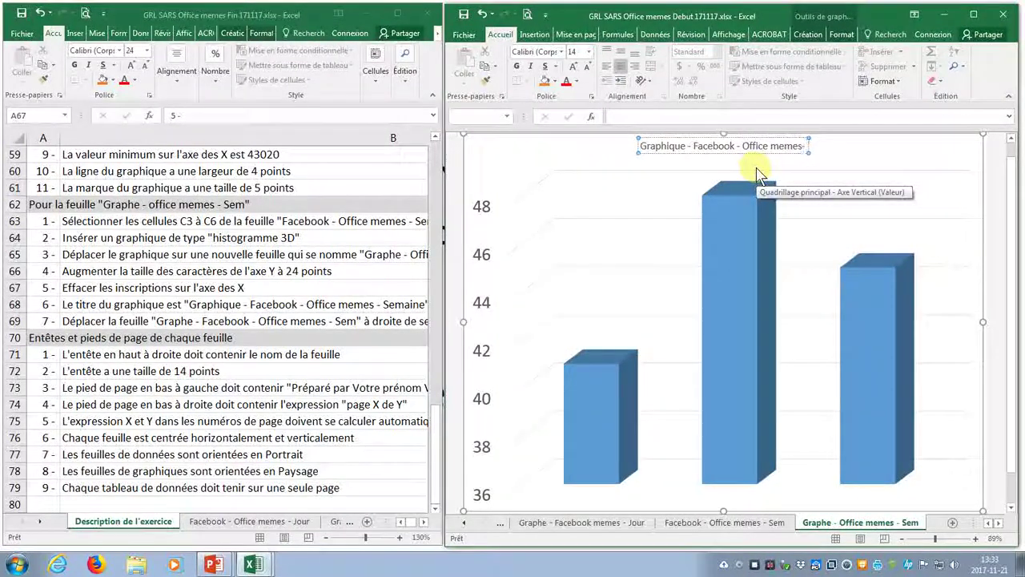
pyautogui.write(' - Se')
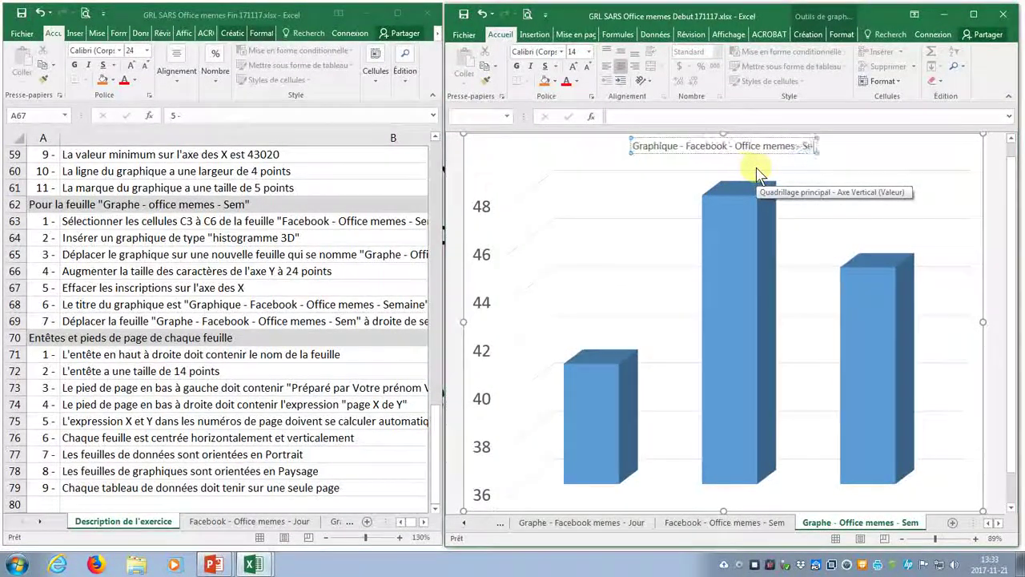
pyautogui.write('maines')
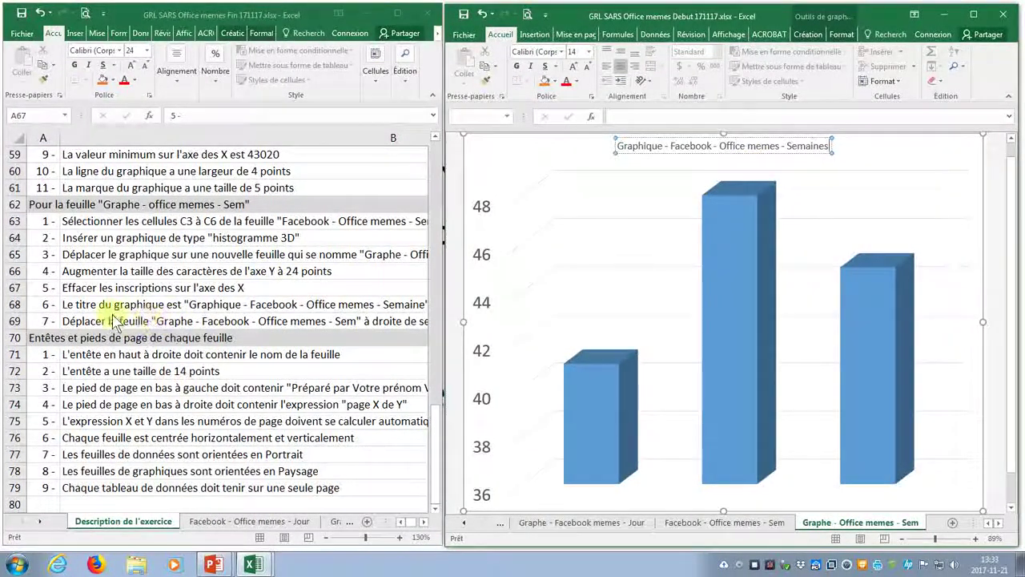
# Review the weekly chart instructions in A62:A69 and the header and footer instructions in A70:A79 of the exercise description.
pyautogui.click(45, 318)
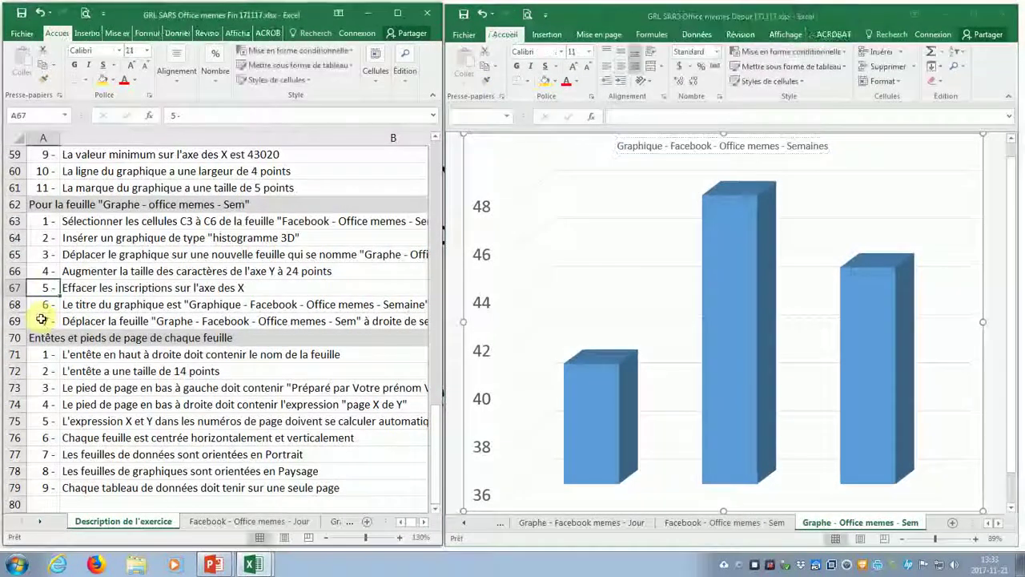
pyautogui.moveTo(38, 203); pyautogui.dragTo(41, 314)
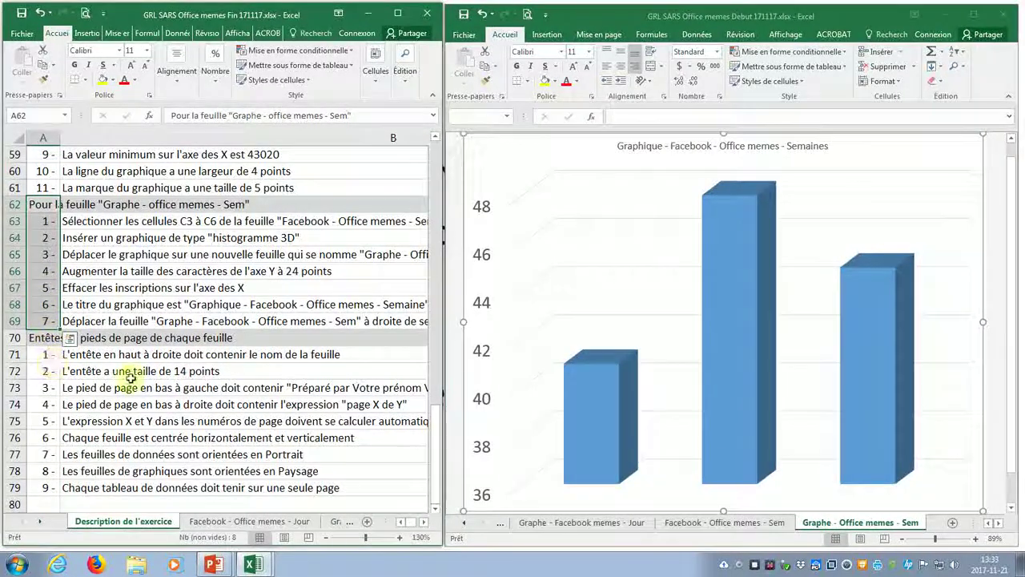
pyautogui.moveTo(41, 340); pyautogui.dragTo(29, 487)
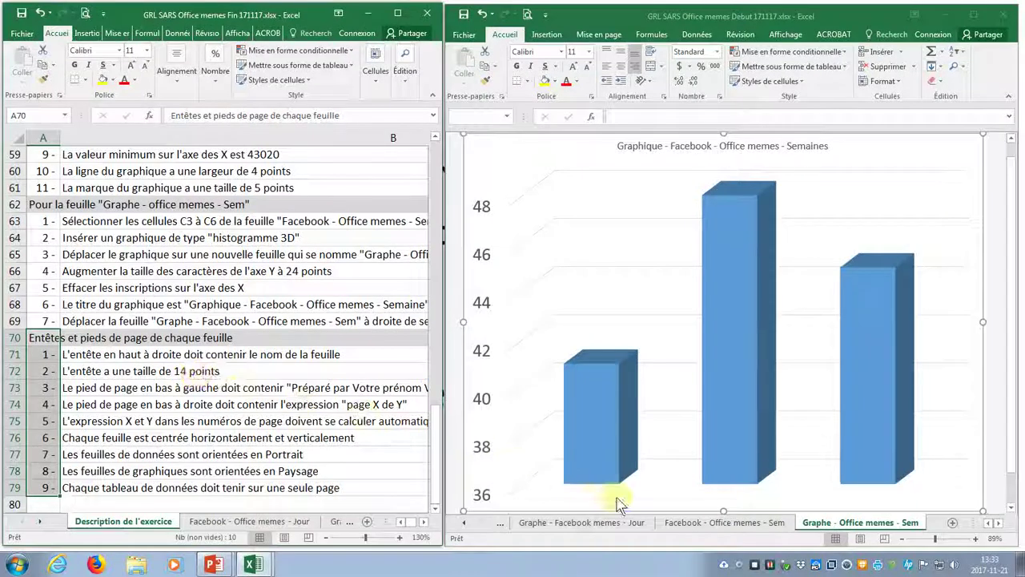
pyautogui.click(837, 522)
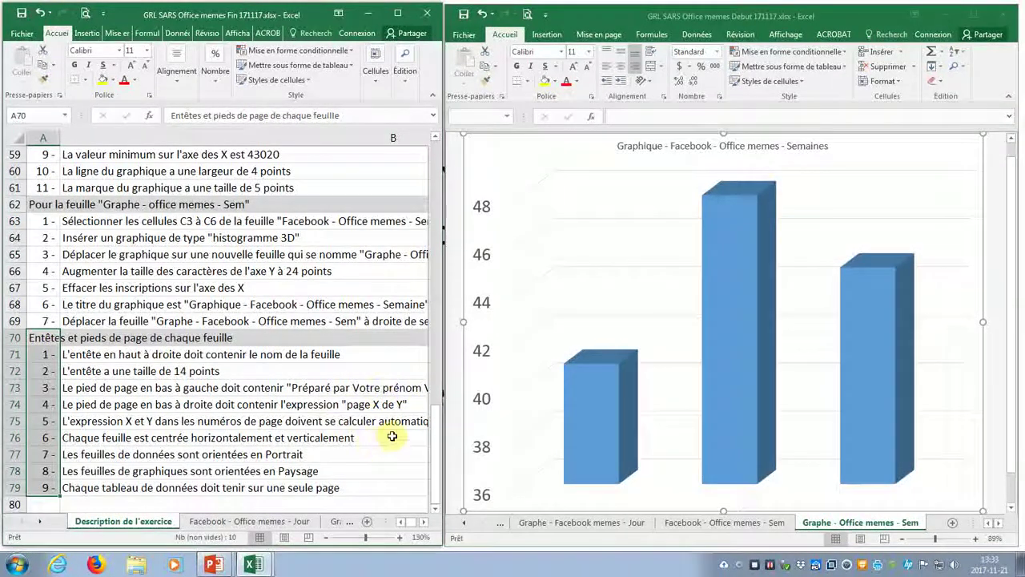
# Create a custom header for the "Graphe - Office memes - Sem" sheet with the sheet name field in the right section.
pyautogui.click(596, 35)
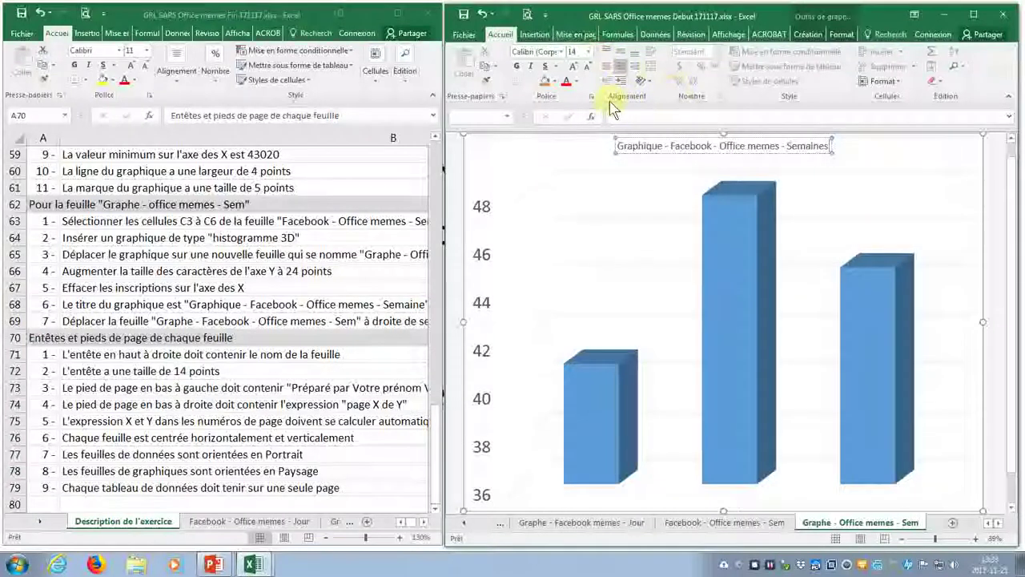
pyautogui.click(576, 34)
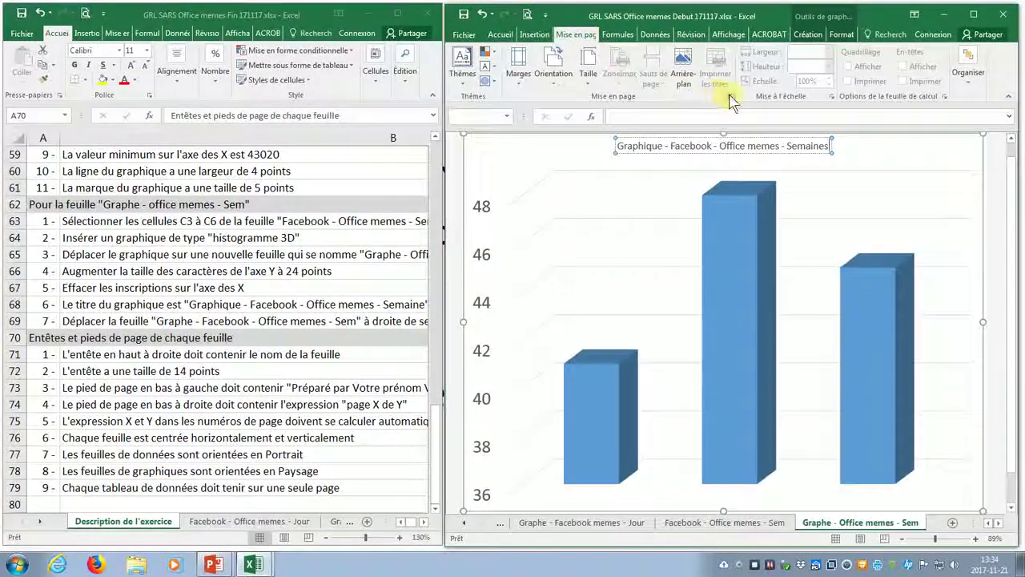
pyautogui.click(730, 97)
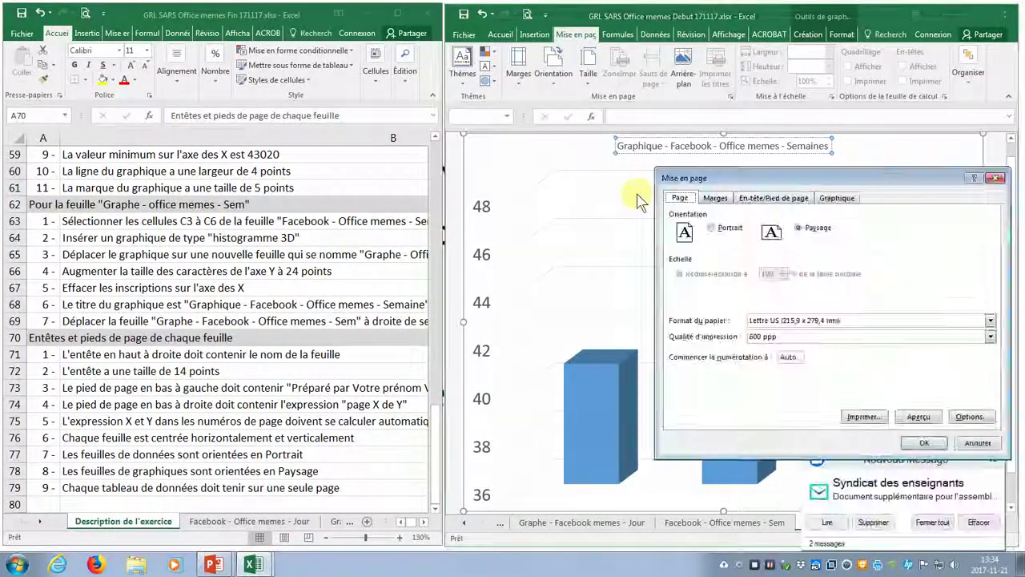
pyautogui.click(773, 198)
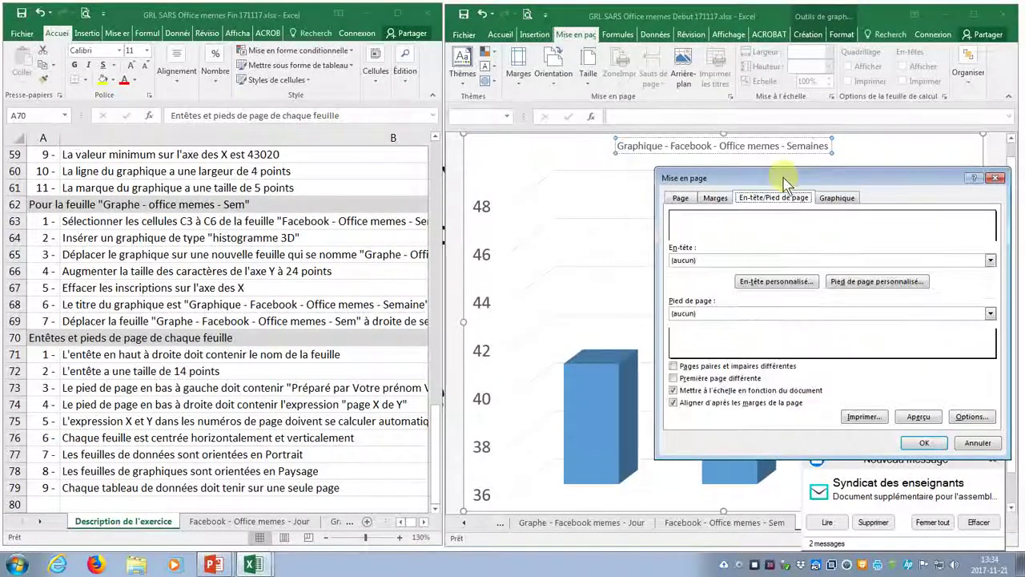
pyautogui.click(775, 281)
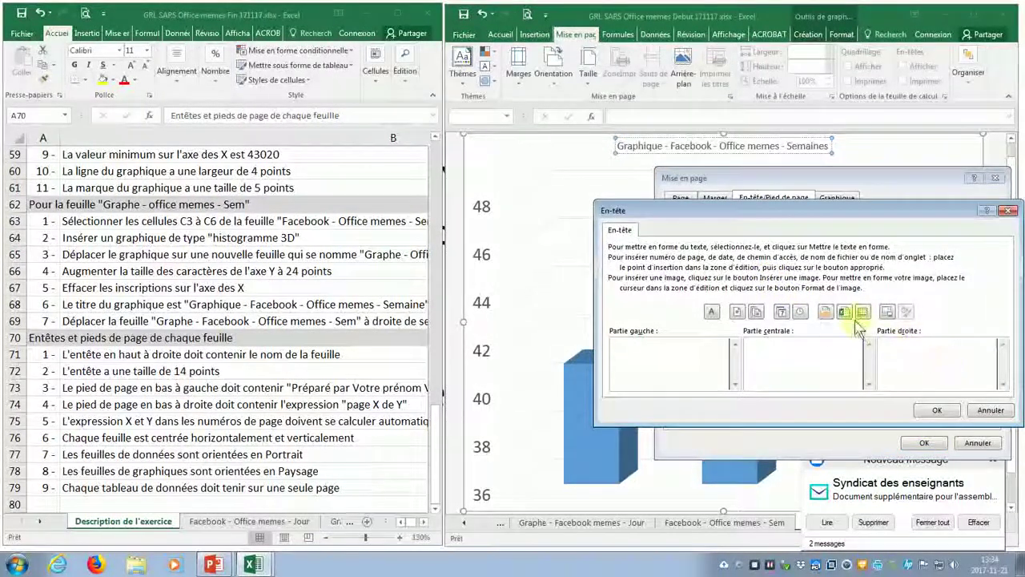
pyautogui.click(863, 312)
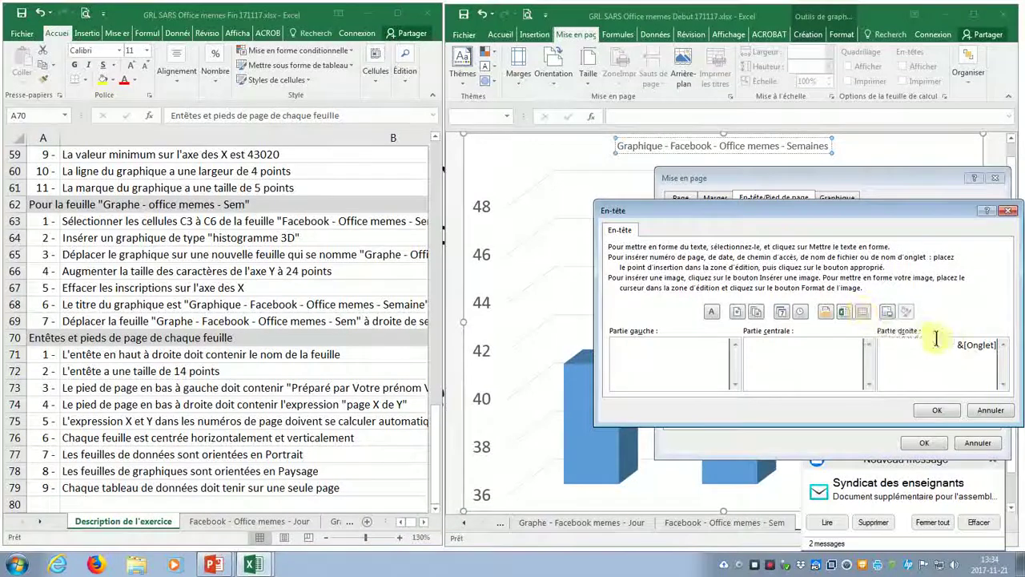
# Set the font size of the header's sheet name field to 14 points and accept the header.
pyautogui.moveTo(942, 345); pyautogui.dragTo(1022, 348)
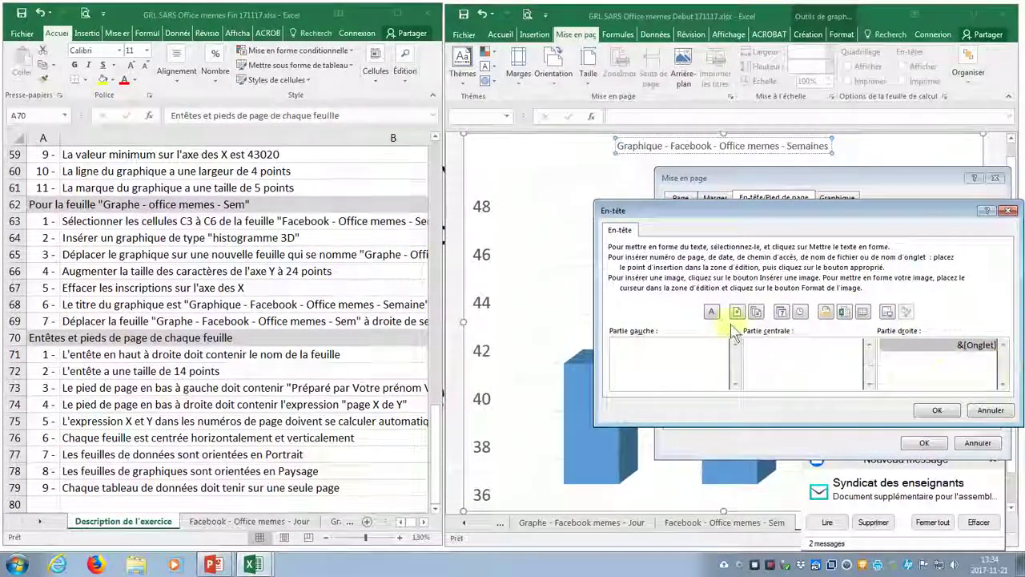
pyautogui.click(711, 311)
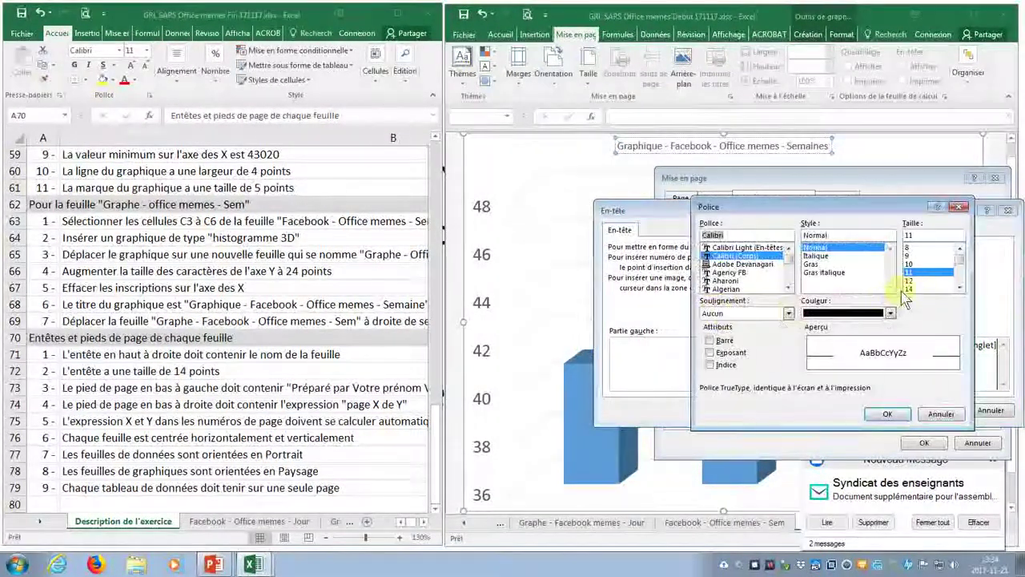
pyautogui.click(929, 288)
pyautogui.click(889, 417)
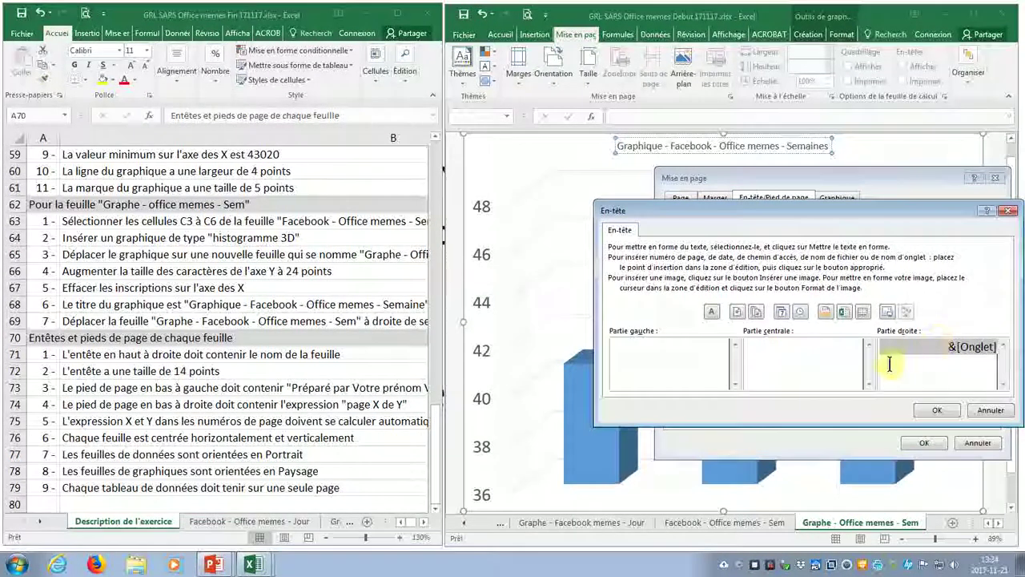
pyautogui.click(933, 410)
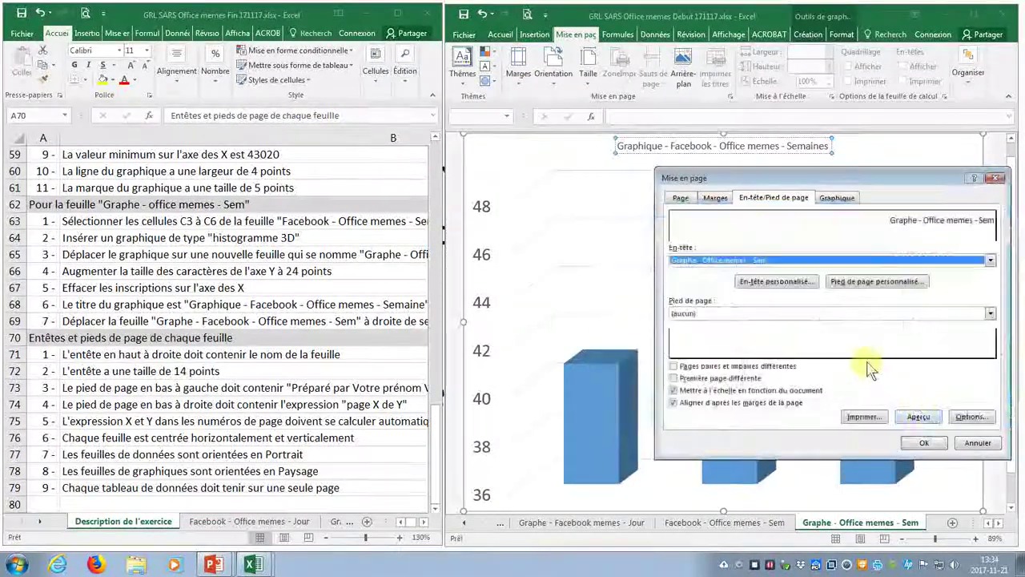
# Create a custom footer with "Préparé par", the author's full name and "(2017-11-21)" in the left section.
pyautogui.click(870, 286)
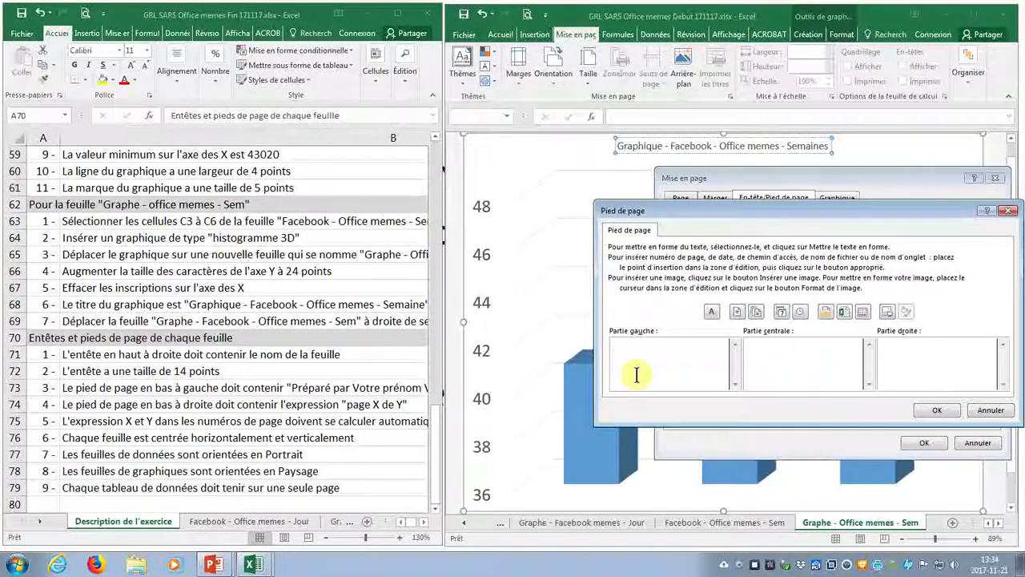
pyautogui.write('Pre')
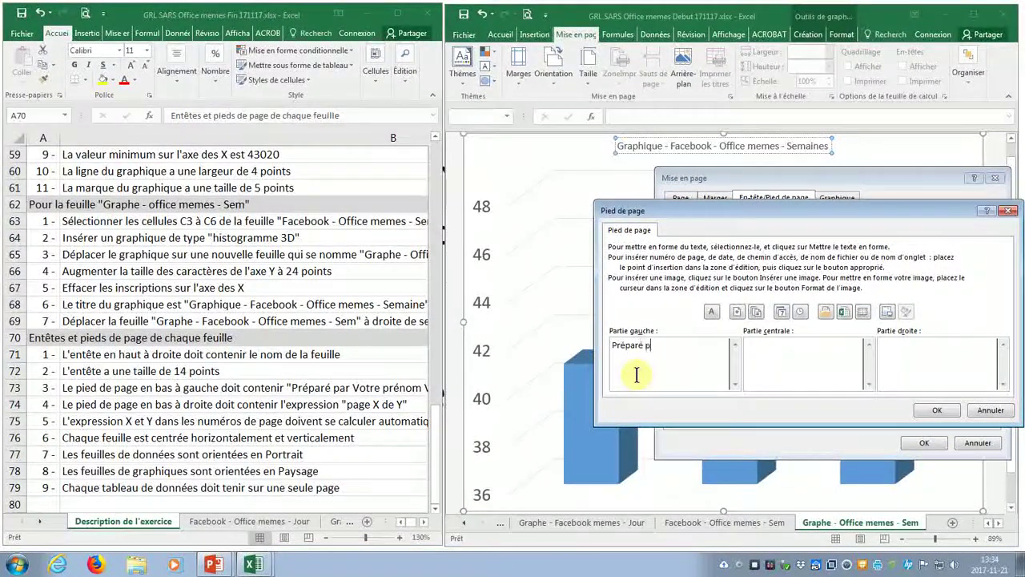
pyautogui.write('ar V')
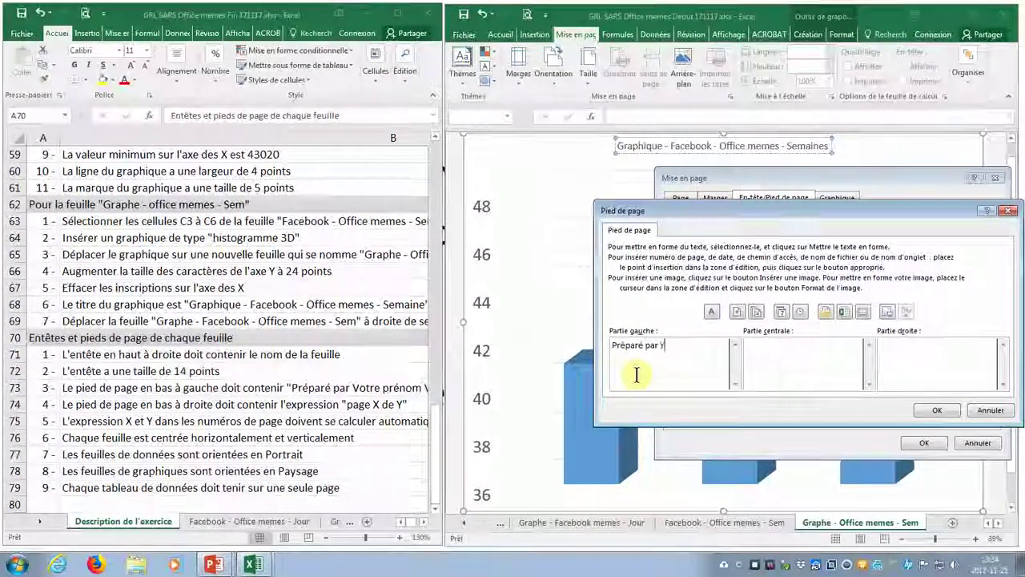
pyautogui.write('ves Langevin')
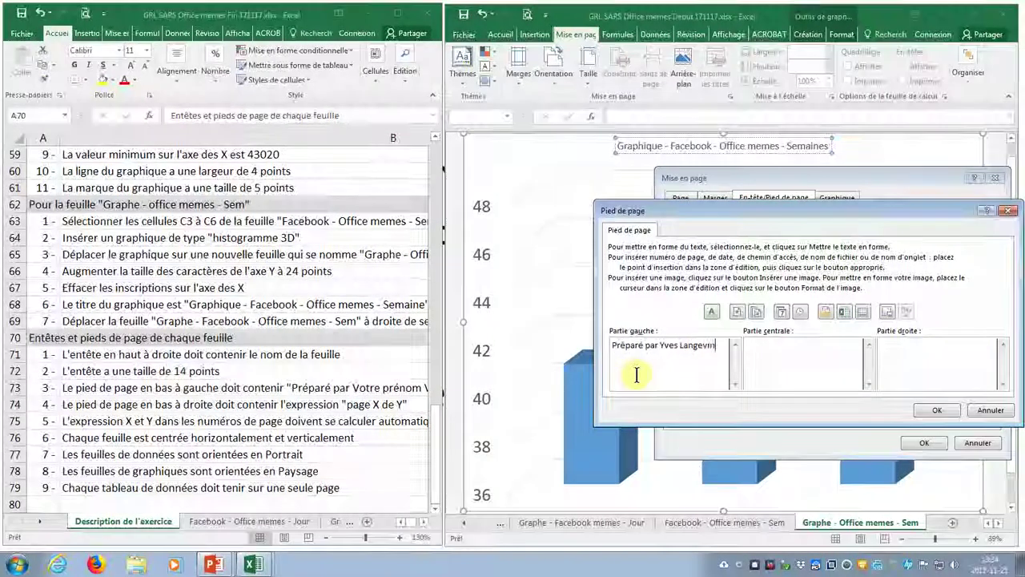
pyautogui.write(' (2017-')
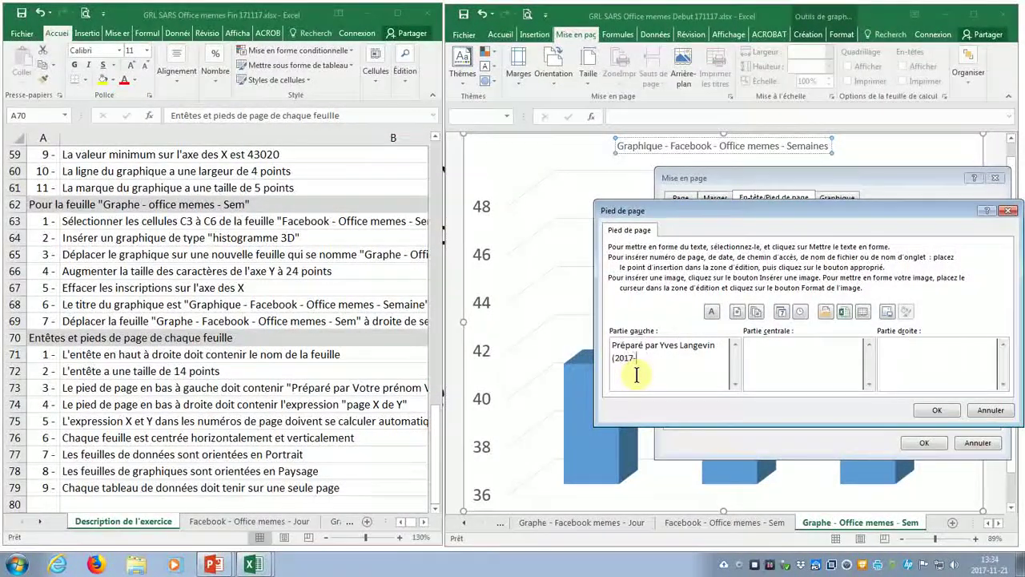
pyautogui.write('11-21)')
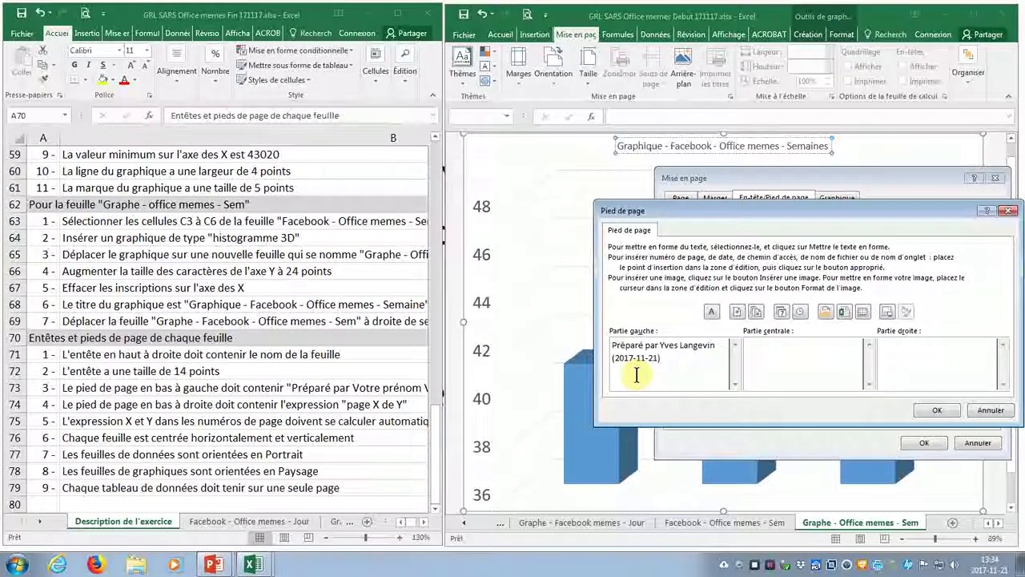
# Enter "page &[Page] de &[Pages]" in the footer's right section and apply the page setup to the chart sheet.
pyautogui.click(911, 365)
pyautogui.write('page &[Page')
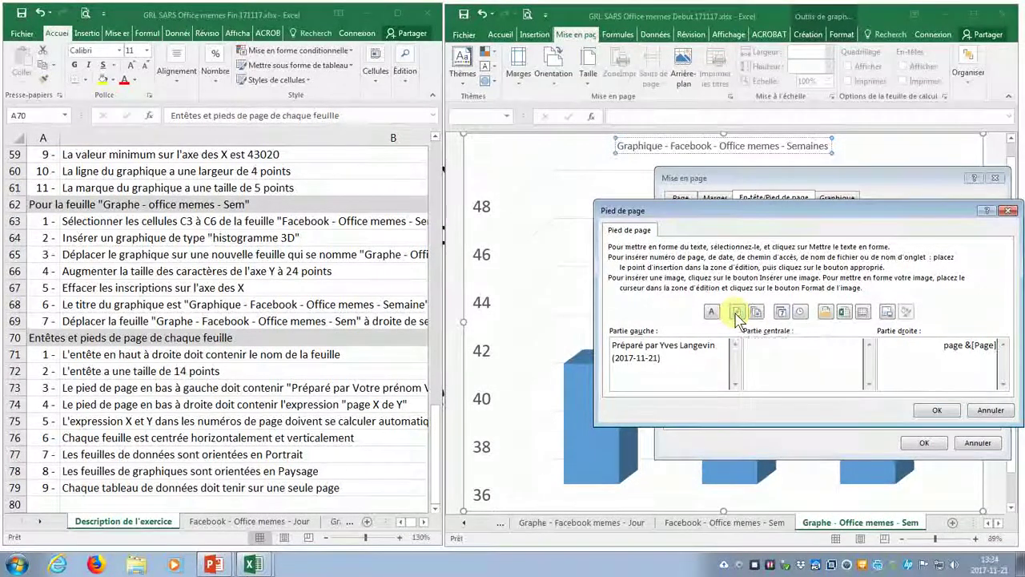
pyautogui.write('de &[Pages')
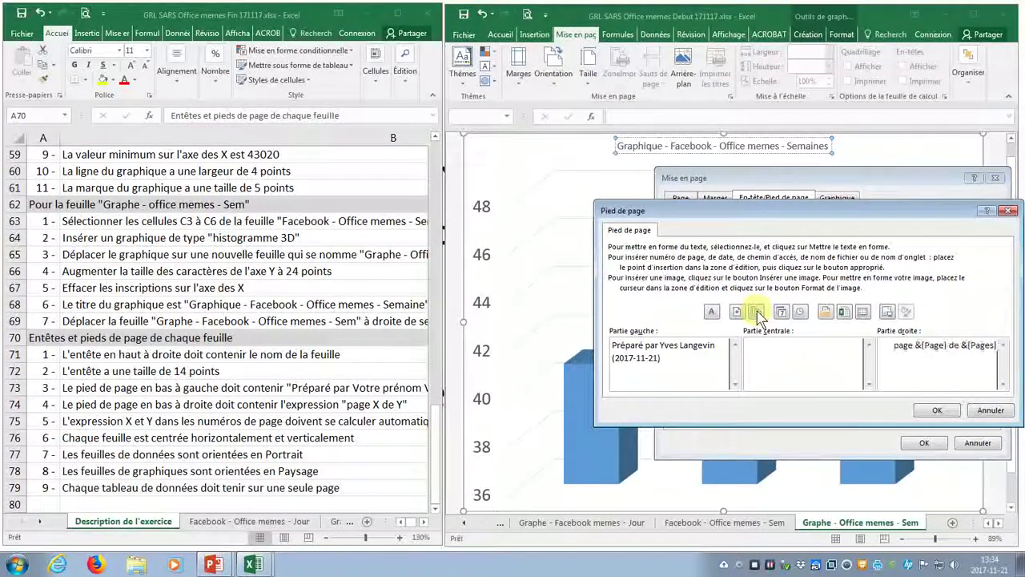
pyautogui.click(936, 410)
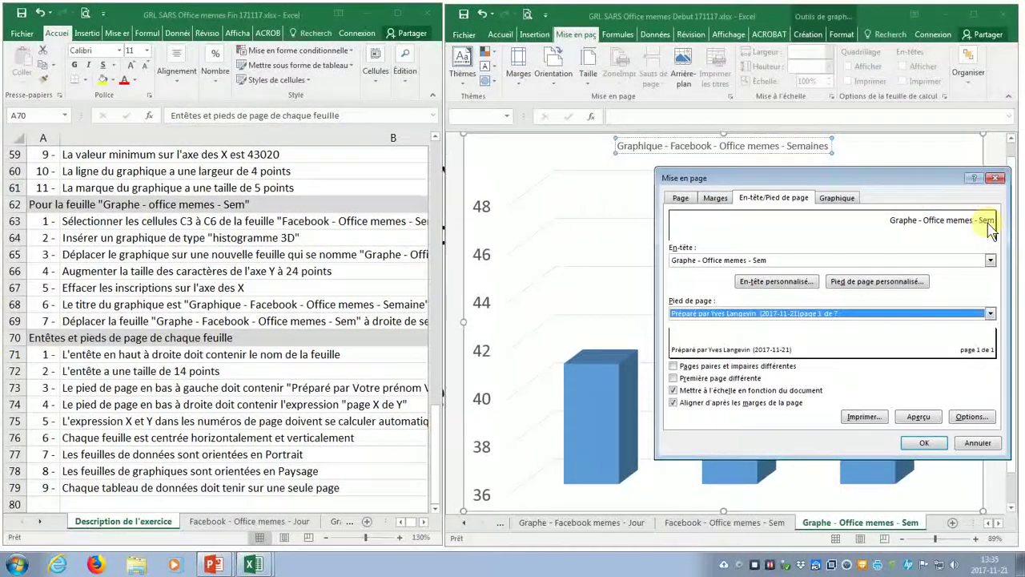
pyautogui.click(928, 442)
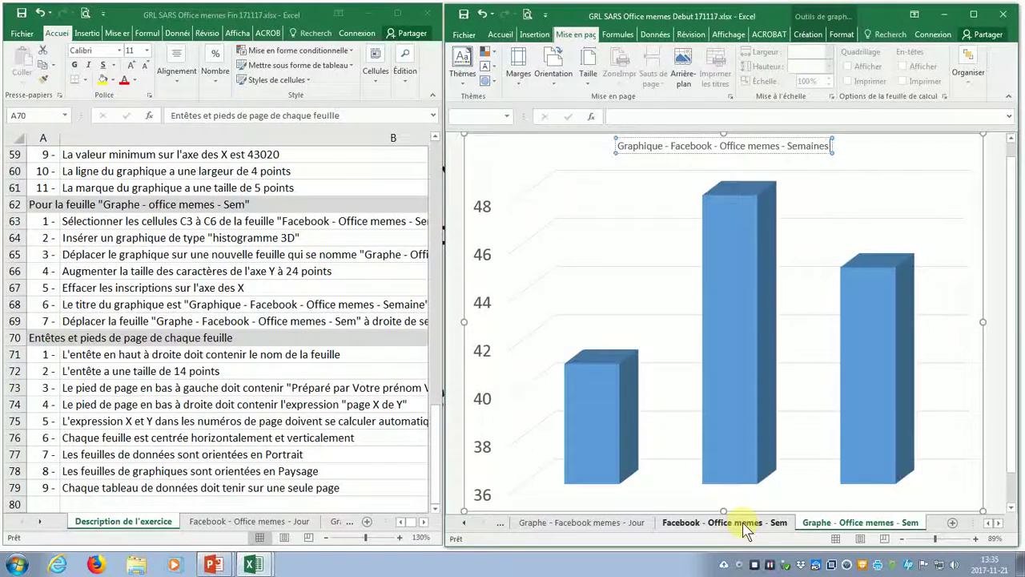
# Group the data sheets "Facebook - Office memes - Sem" and "Facebook - Office memes - Jour".
pyautogui.click(742, 522)
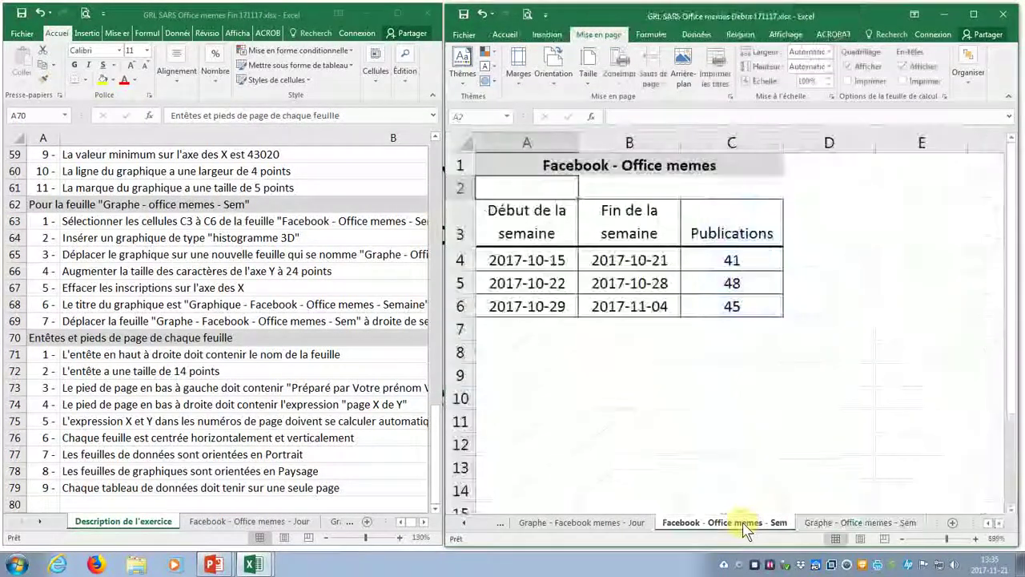
pyautogui.click(463, 523)
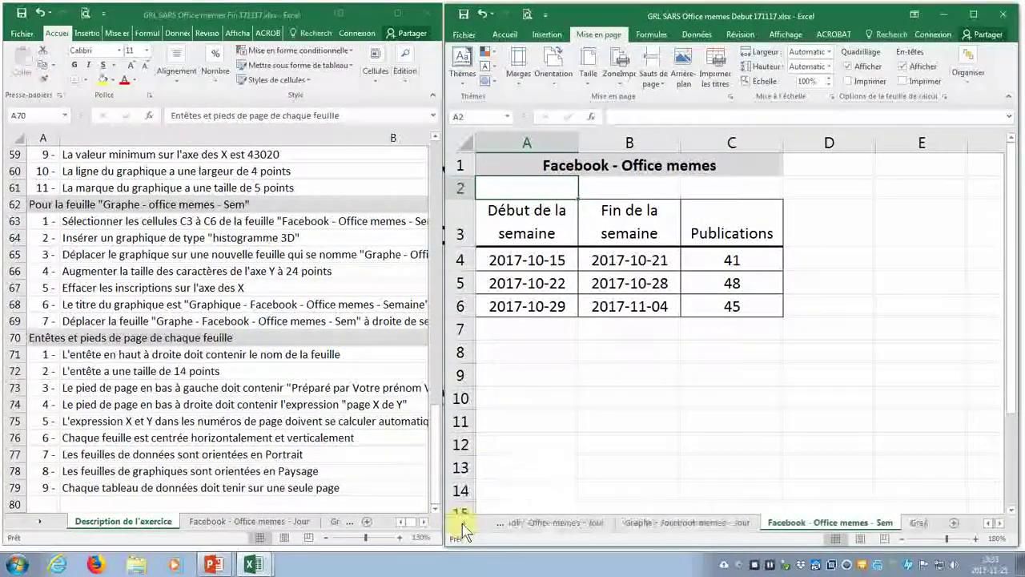
pyautogui.keyDown('ctrl'); pyautogui.click(558, 533); pyautogui.keyUp('ctrl')
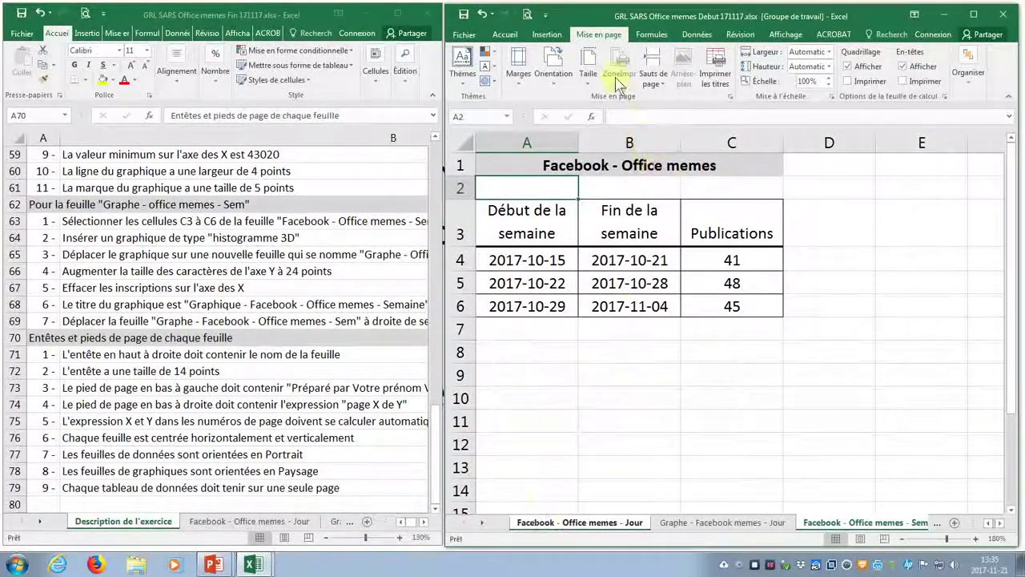
# Create a custom header for the grouped data sheets with the sheet name field in the right section at 14 points.
pyautogui.click(592, 35)
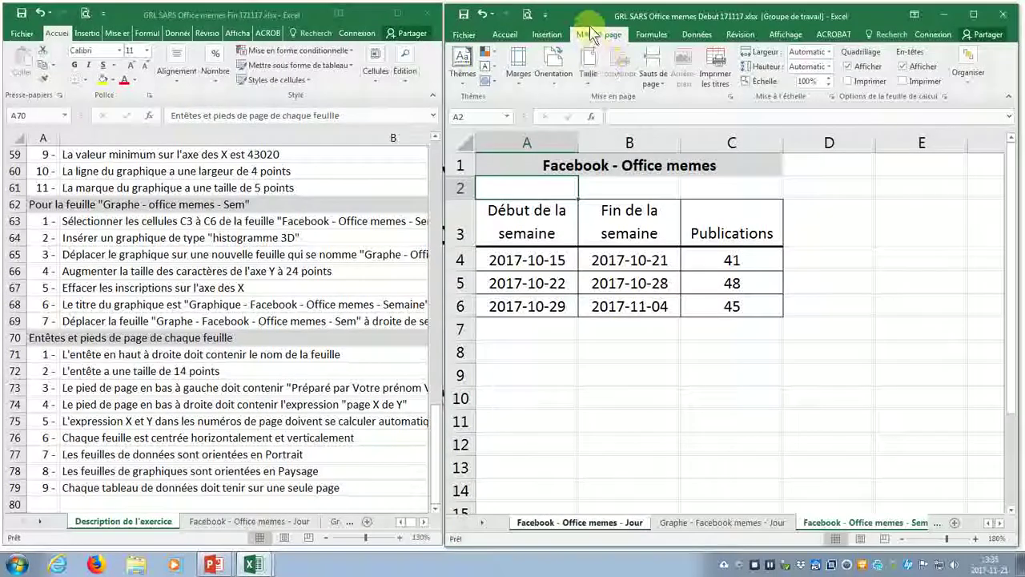
pyautogui.click(723, 80)
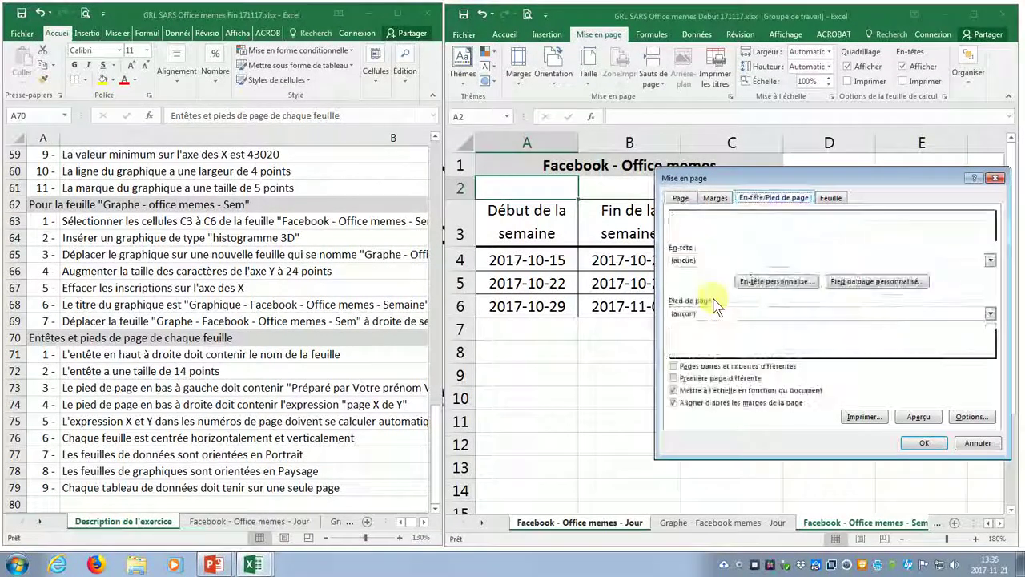
pyautogui.click(814, 282)
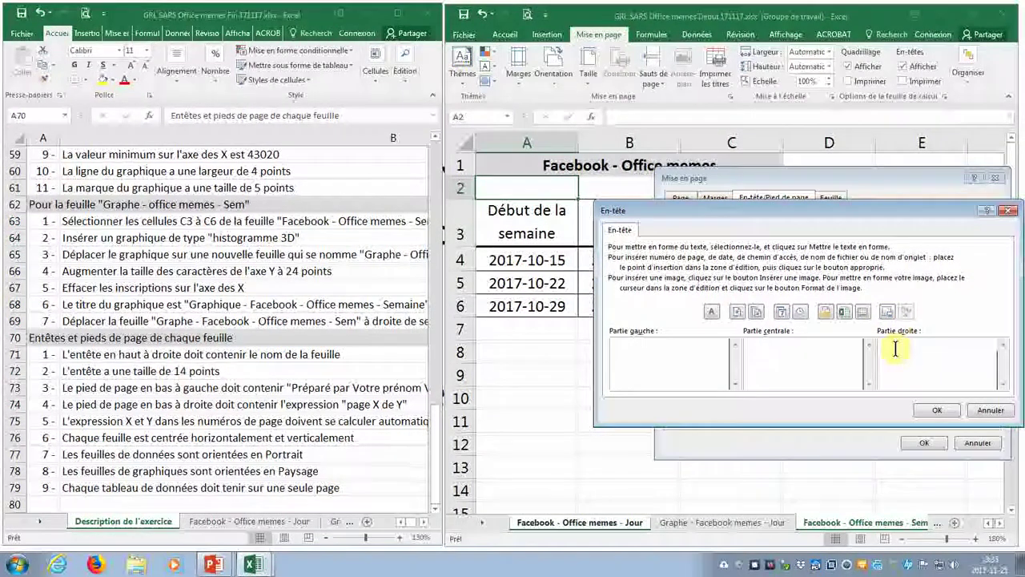
pyautogui.click(863, 313)
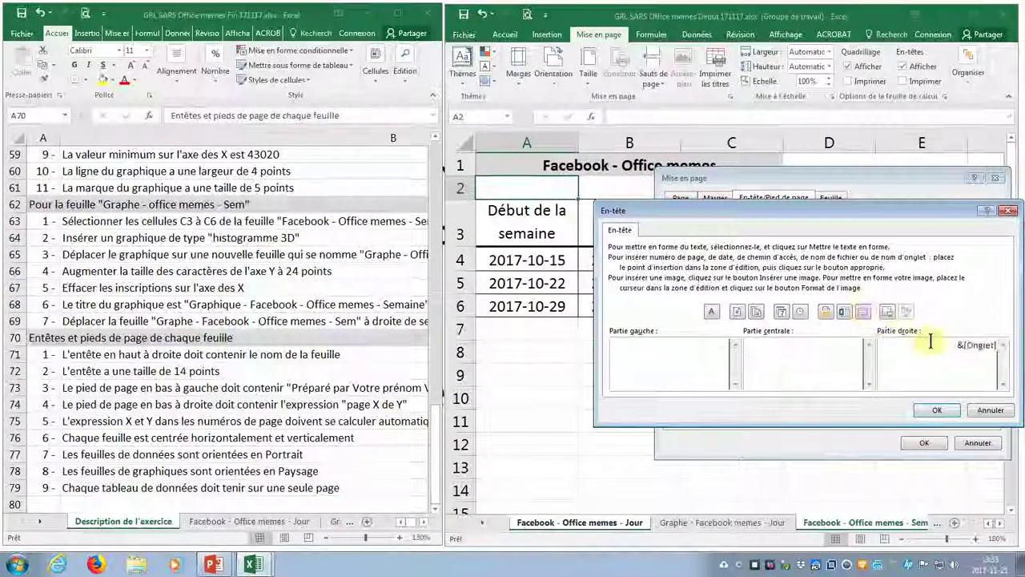
pyautogui.click(711, 312)
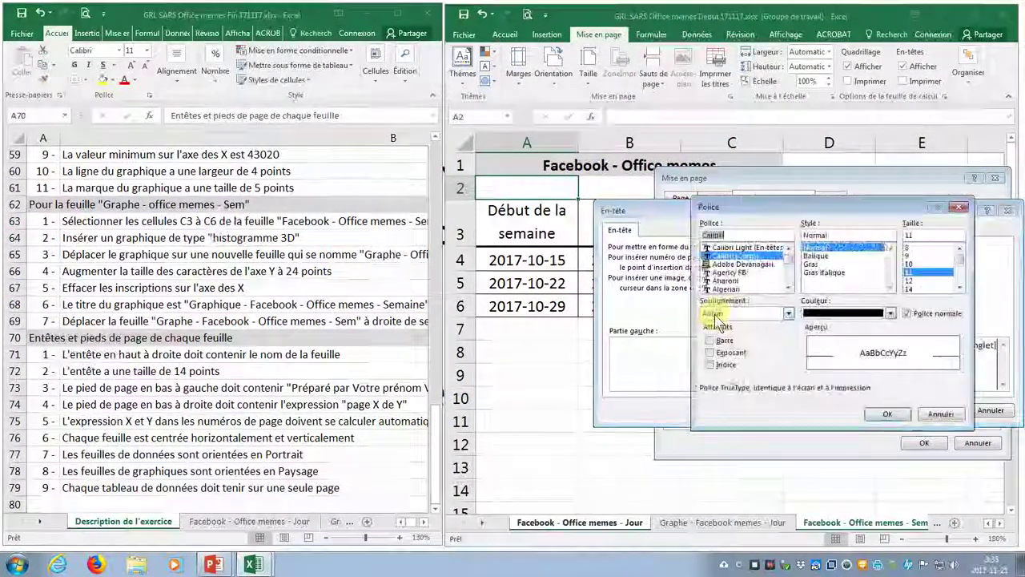
pyautogui.click(909, 289)
pyautogui.click(887, 414)
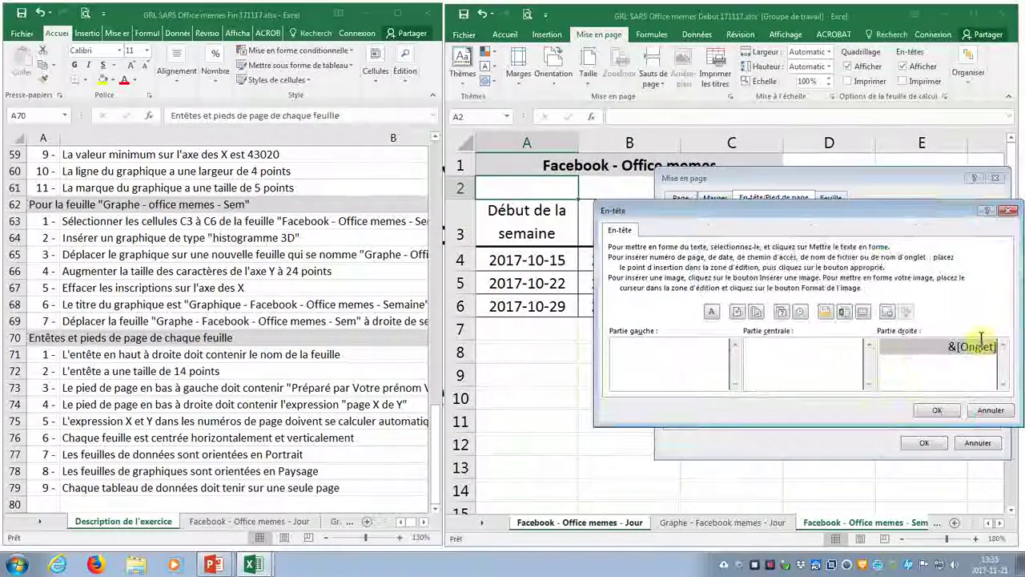
pyautogui.click(936, 410)
# Create a custom footer for the grouped data sheets with "Préparé par", the author's full name and "(2017-11-21)" in the left section.
pyautogui.click(875, 282)
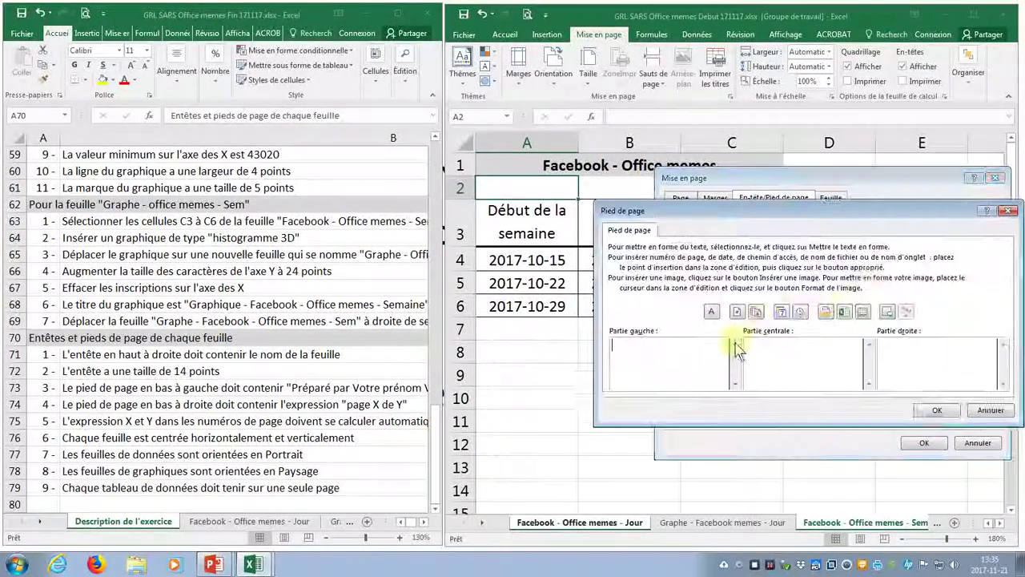
pyautogui.write('Pré')
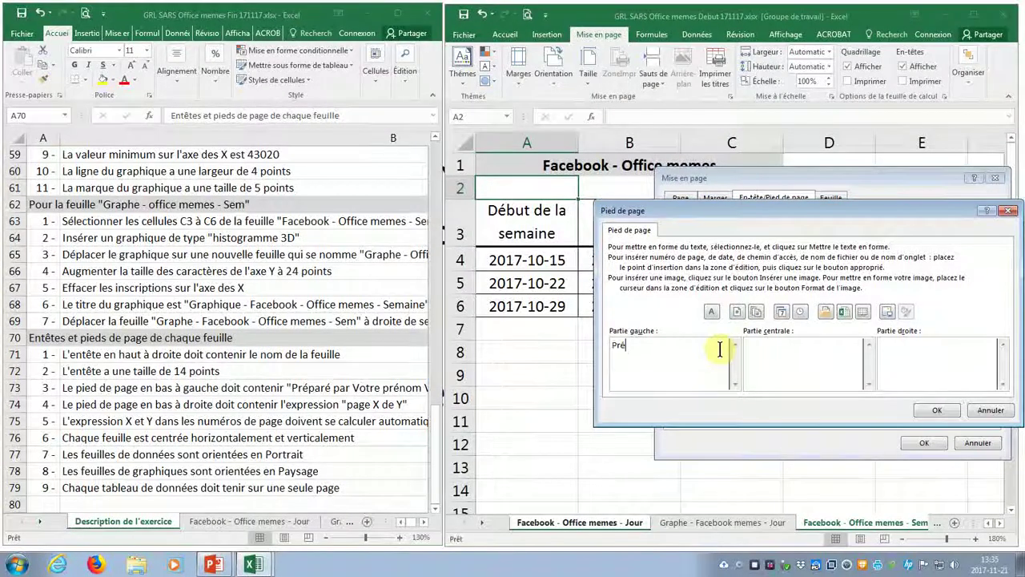
pyautogui.write('paré par Yves L')
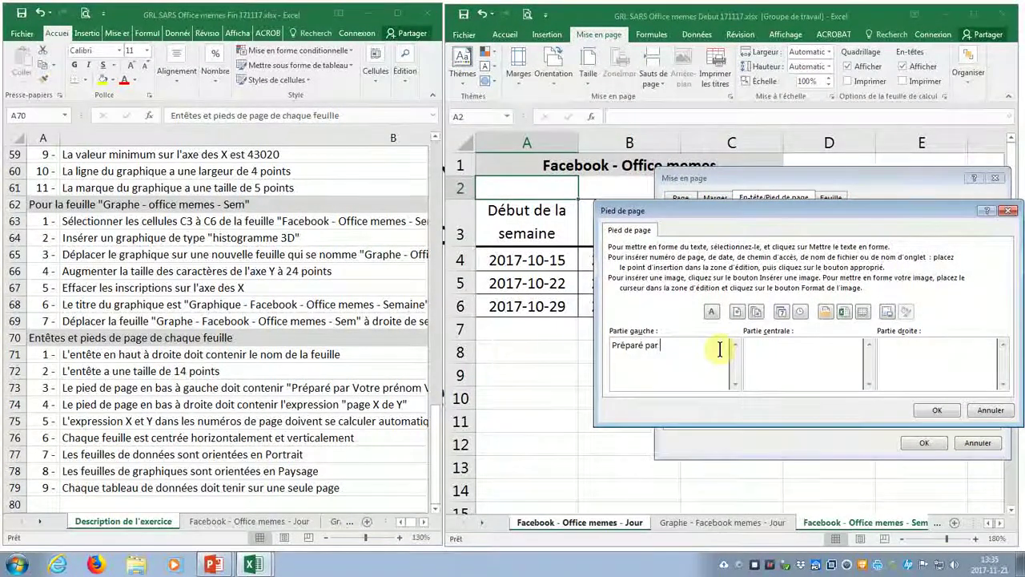
pyautogui.press('BackSpace')
pyautogui.press('BackSpace')
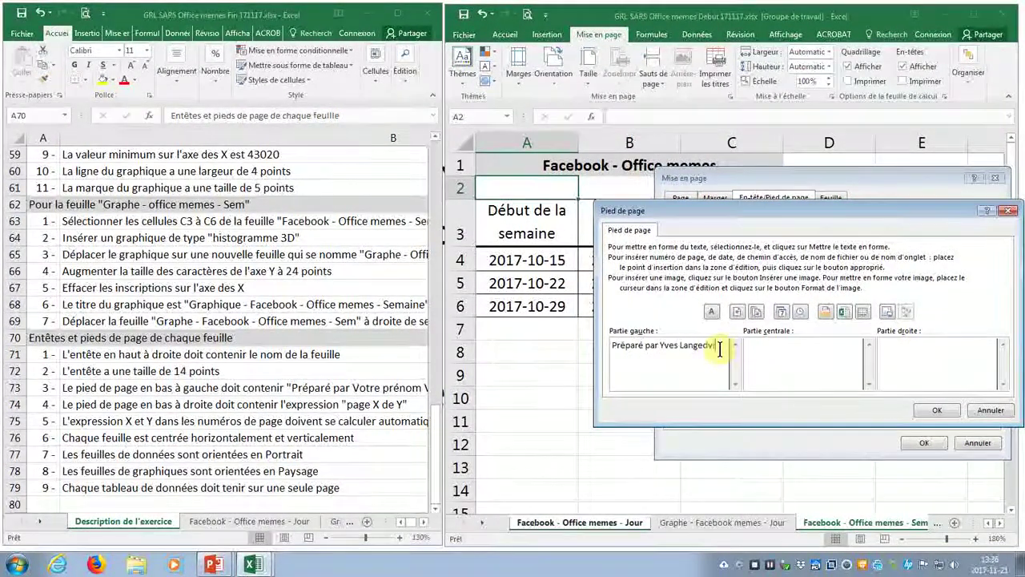
pyautogui.write('vin')
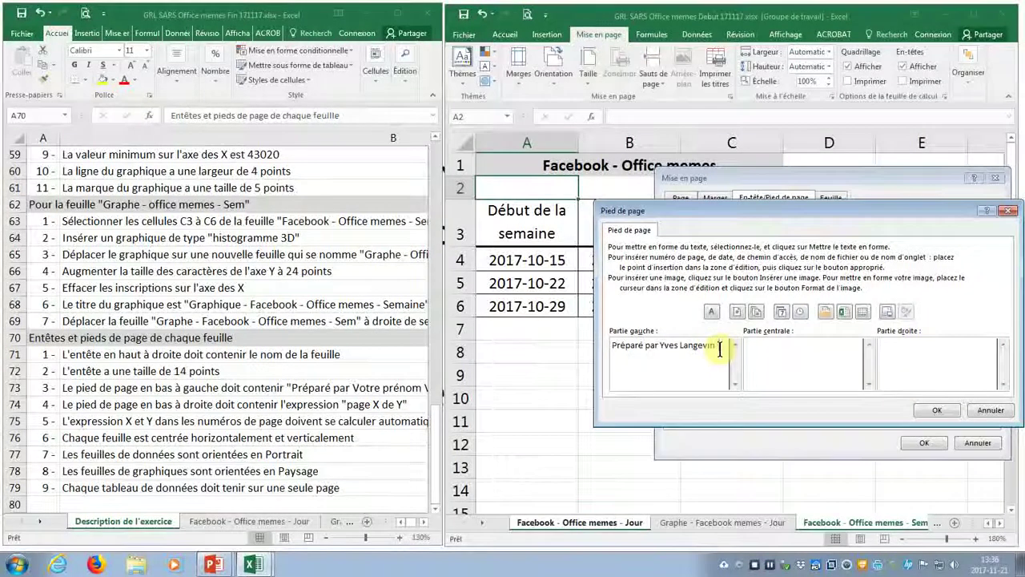
pyautogui.press('Return')
pyautogui.write('(2017-11-')
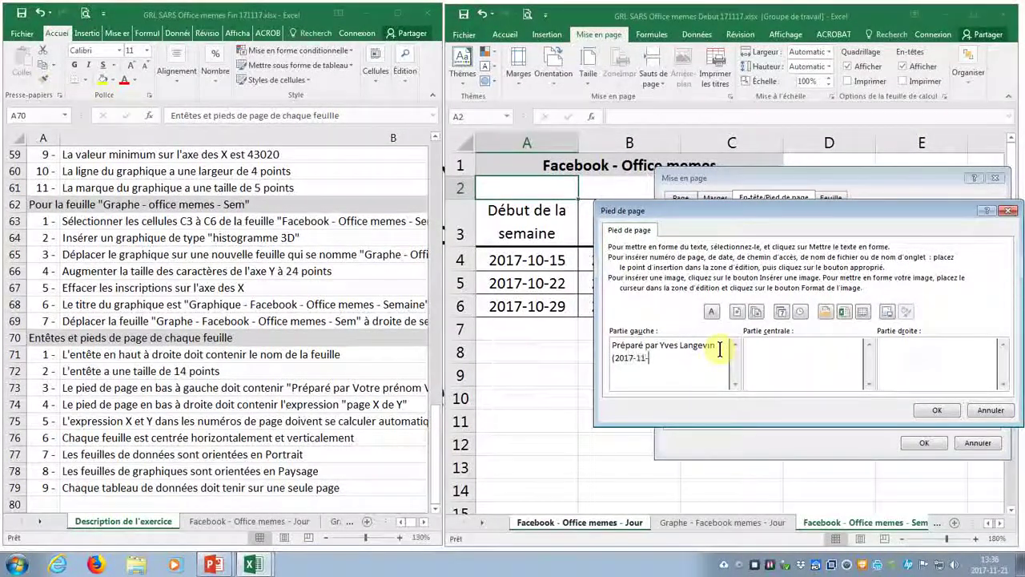
pyautogui.write('21)')
# Enter "page &[Page] de &[Pages]" in the footer's right section and apply the page setup to the grouped data sheets.
pyautogui.click(882, 355)
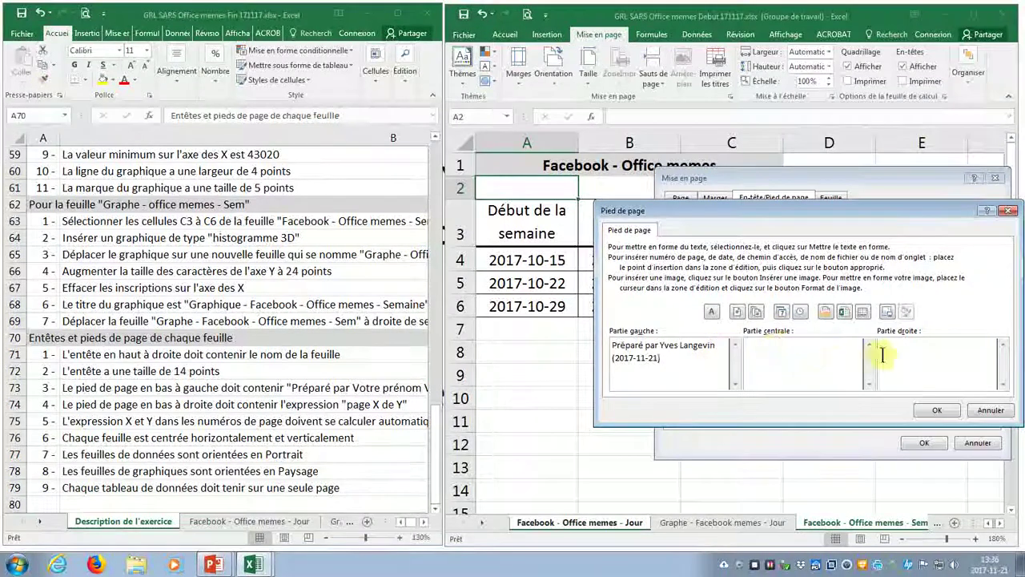
pyautogui.write('pa')
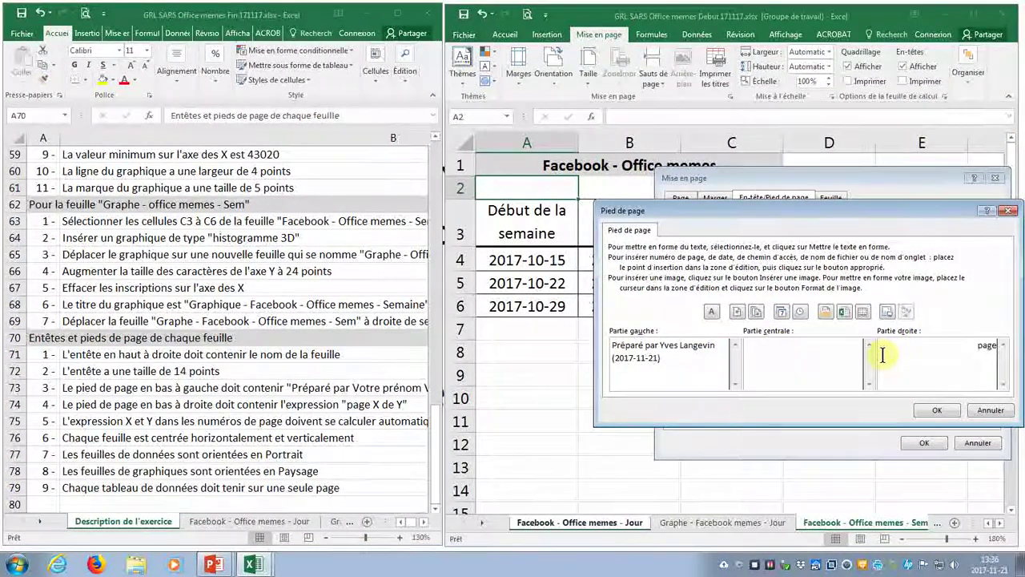
pyautogui.write('ge')
pyautogui.click(737, 313)
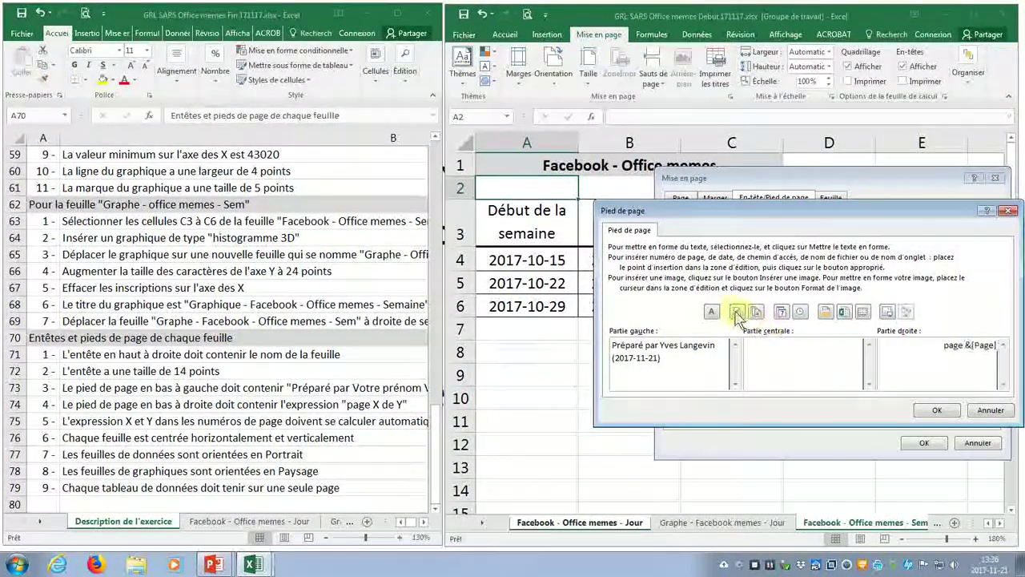
pyautogui.write('de')
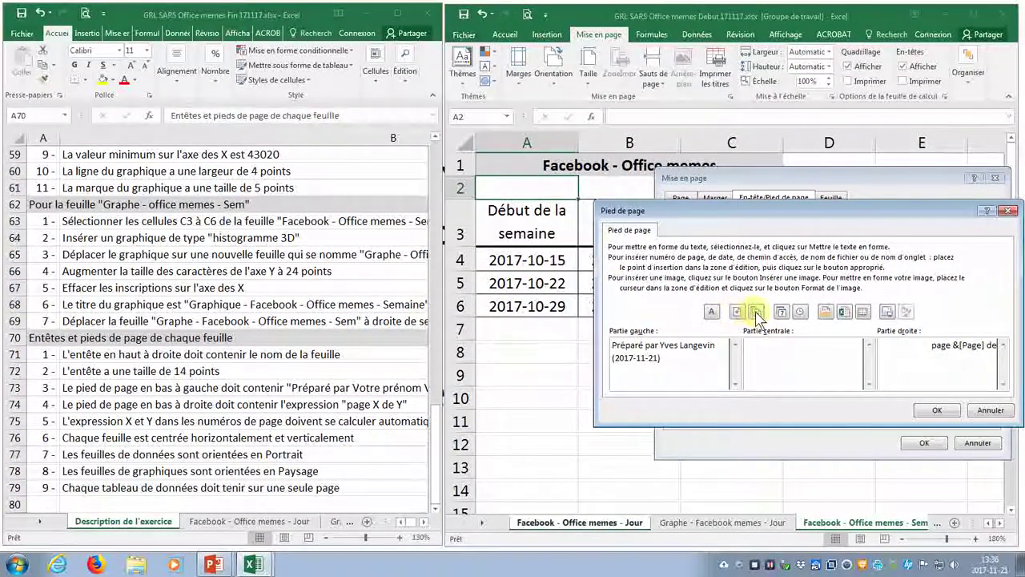
pyautogui.click(756, 313)
pyautogui.click(934, 410)
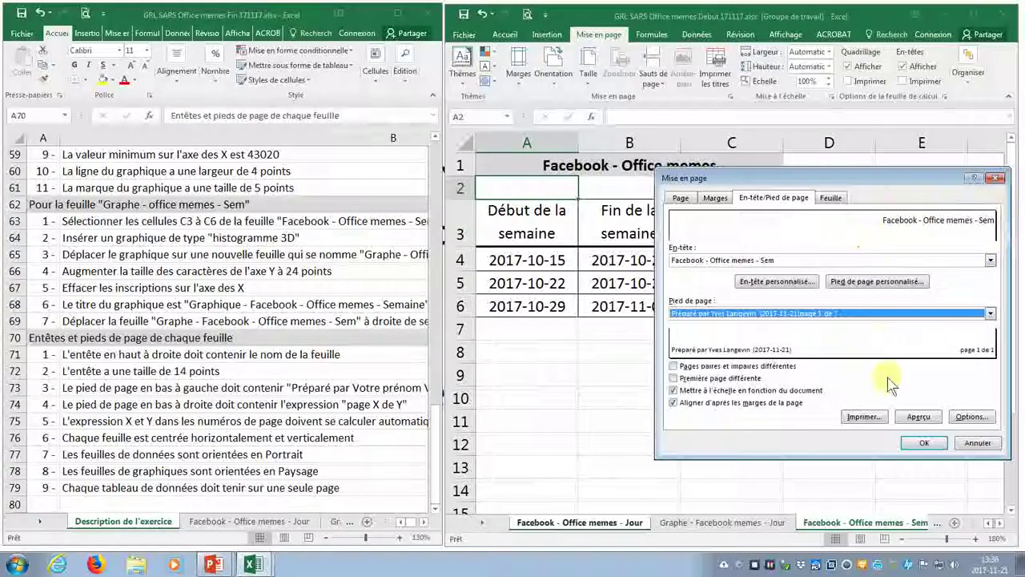
pyautogui.click(921, 442)
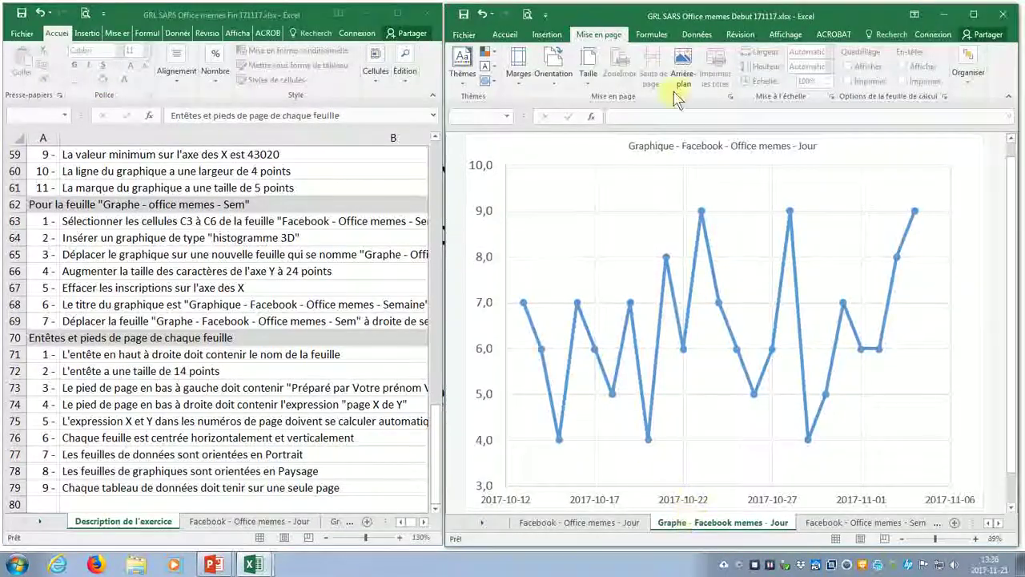
# Create a custom header for the "Graphe - Facebook memes - Jour" sheet with the sheet name field in the right section at 14 points.
pyautogui.click(729, 96)
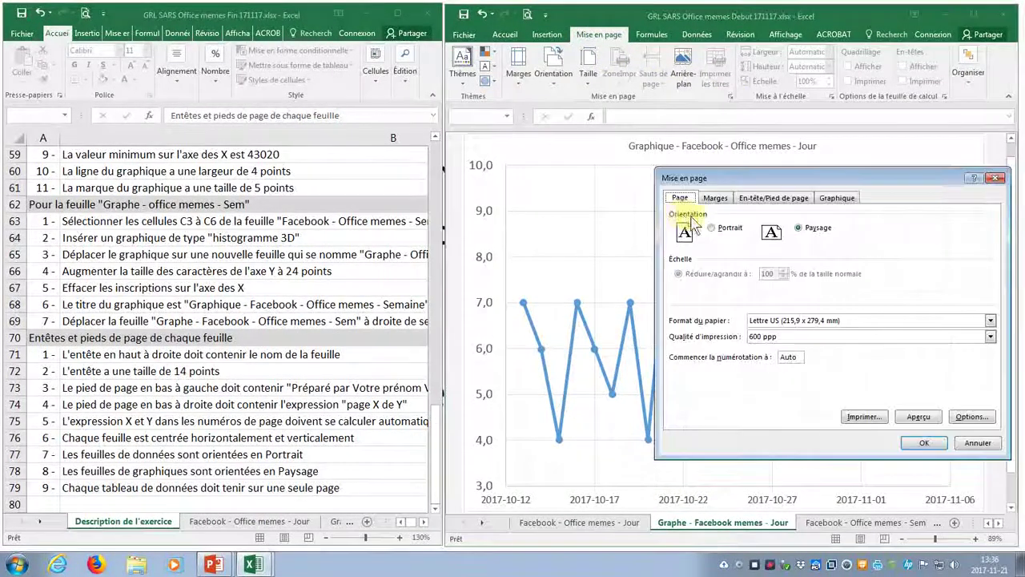
pyautogui.hotkey('ctrl', 'Tab')
pyautogui.click(715, 279)
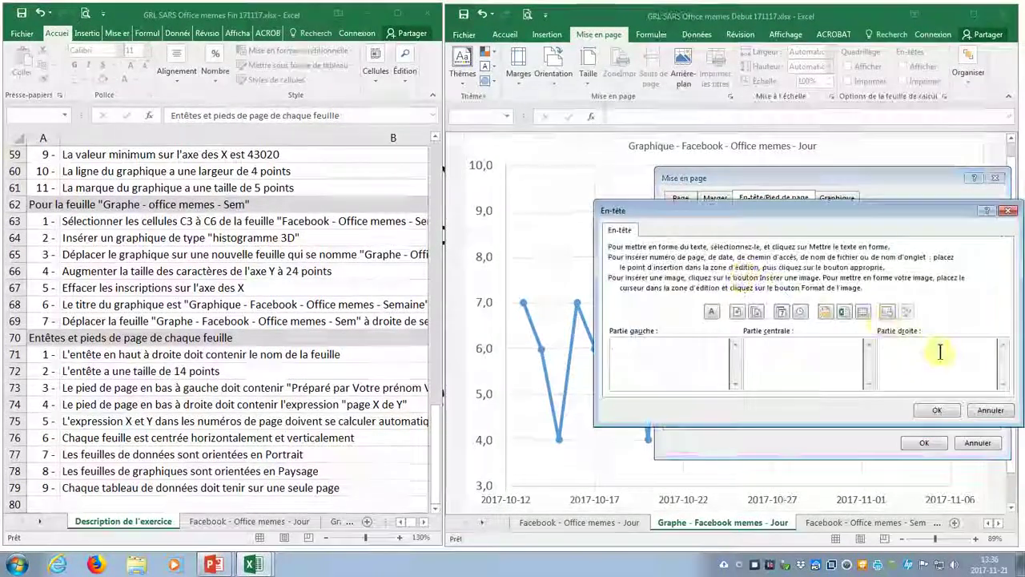
pyautogui.click(942, 354)
pyautogui.click(863, 312)
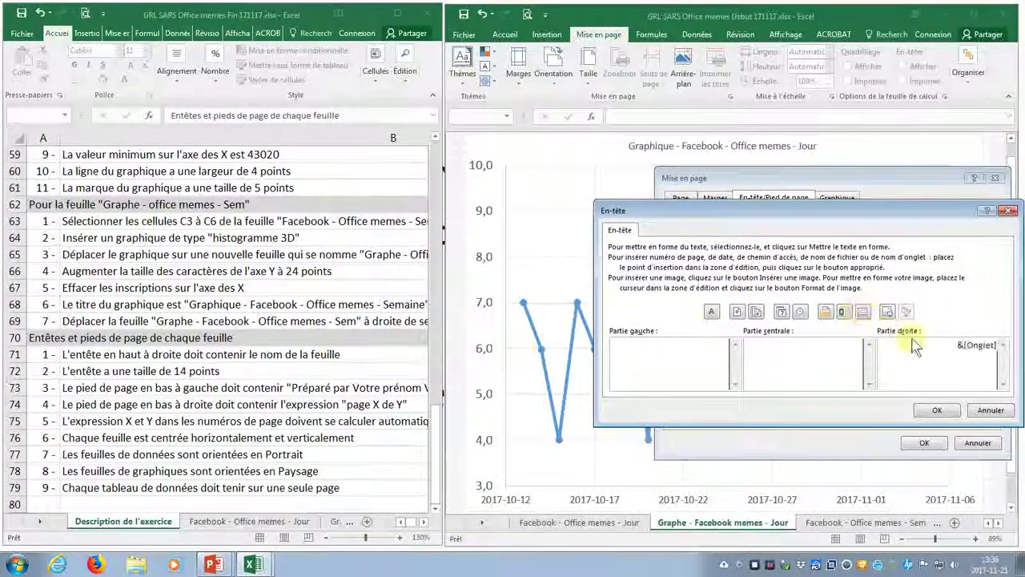
pyautogui.tripleClick(933, 342)
pyautogui.click(711, 313)
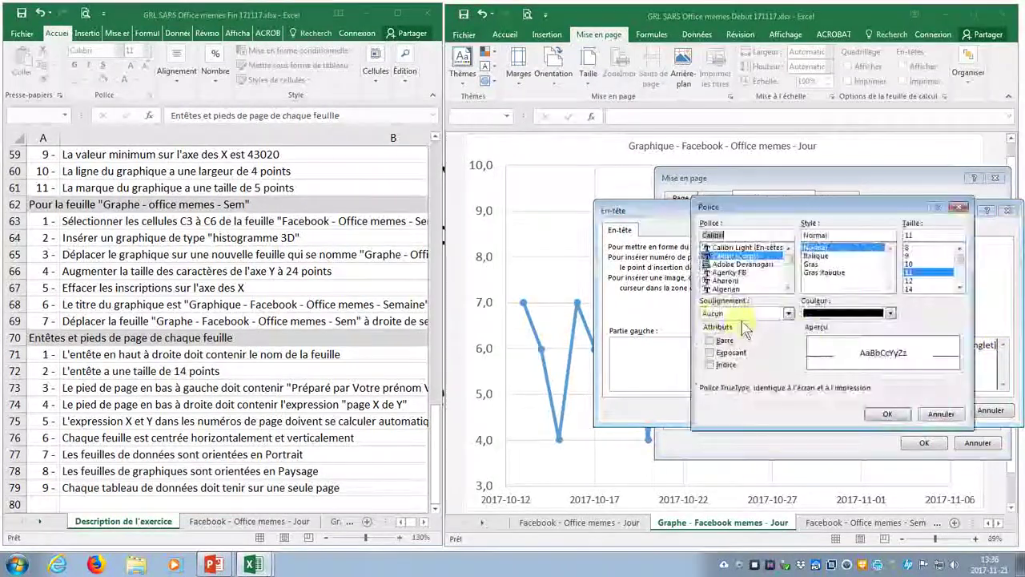
pyautogui.click(929, 288)
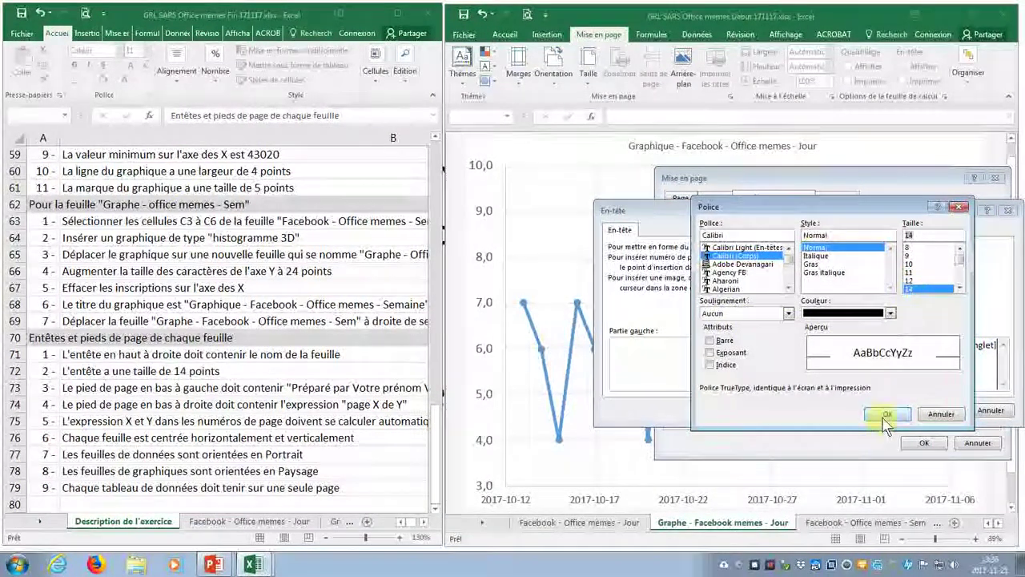
pyautogui.click(887, 415)
pyautogui.click(884, 411)
# Create a custom footer for the daily chart sheet with "Préparé par", the author's full name and "(2017-11-21)" in the left section.
pyautogui.click(877, 283)
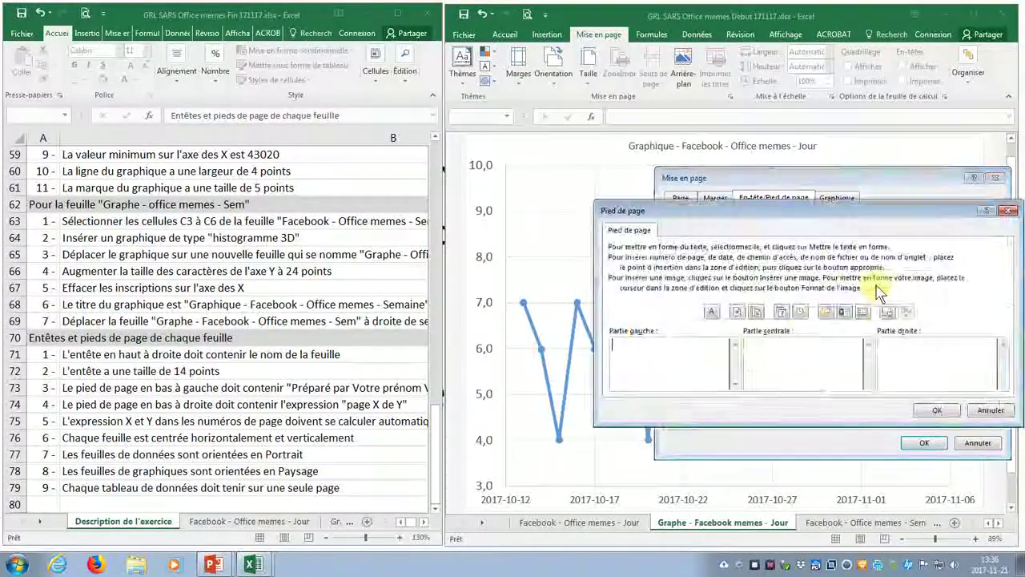
pyautogui.write('Prépar')
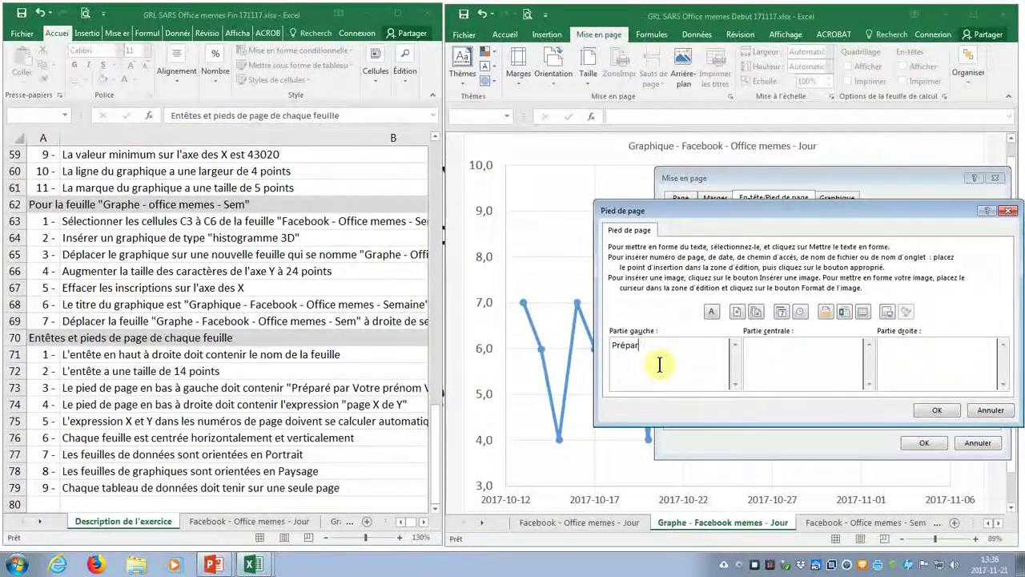
pyautogui.write('e pa')
pyautogui.write('r Yves ')
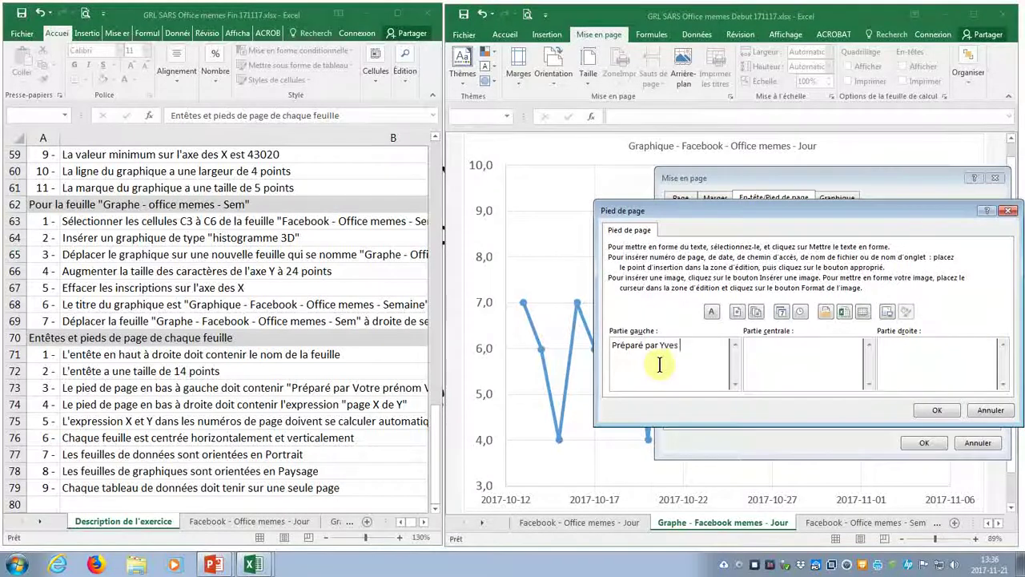
pyautogui.write('Langevin (2')
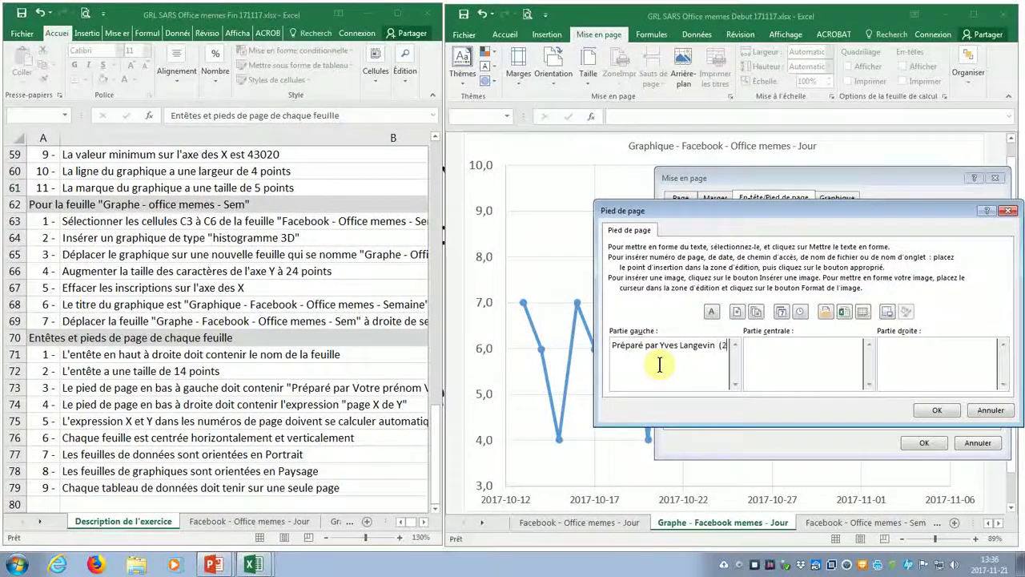
pyautogui.write('017-11-21')
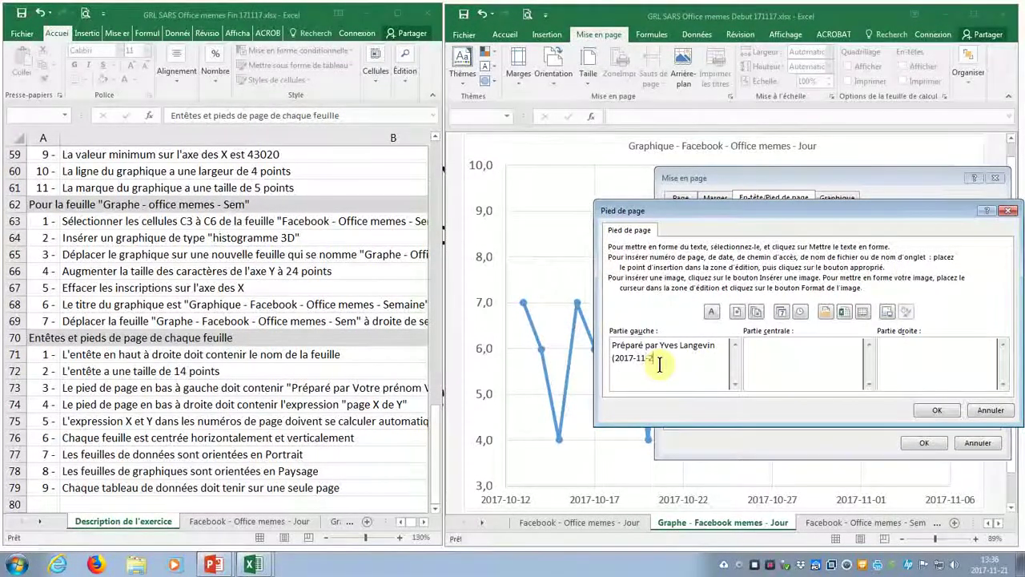
pyautogui.write(')')
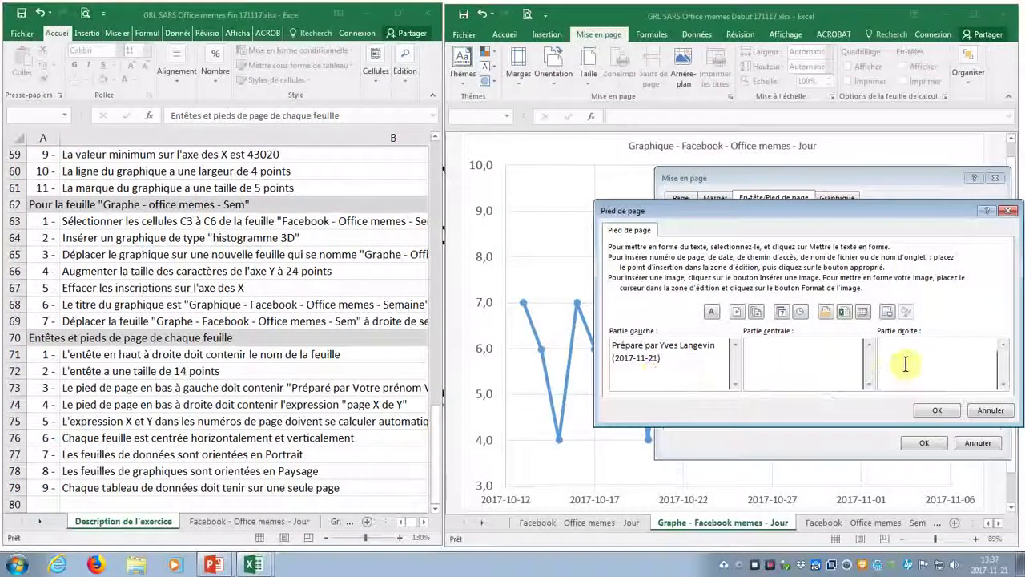
# Enter "page &[Page] de &[Pages]" in the right section of the daily chart sheet's footer and accept the footer.
pyautogui.click(905, 364)
pyautogui.write('page')
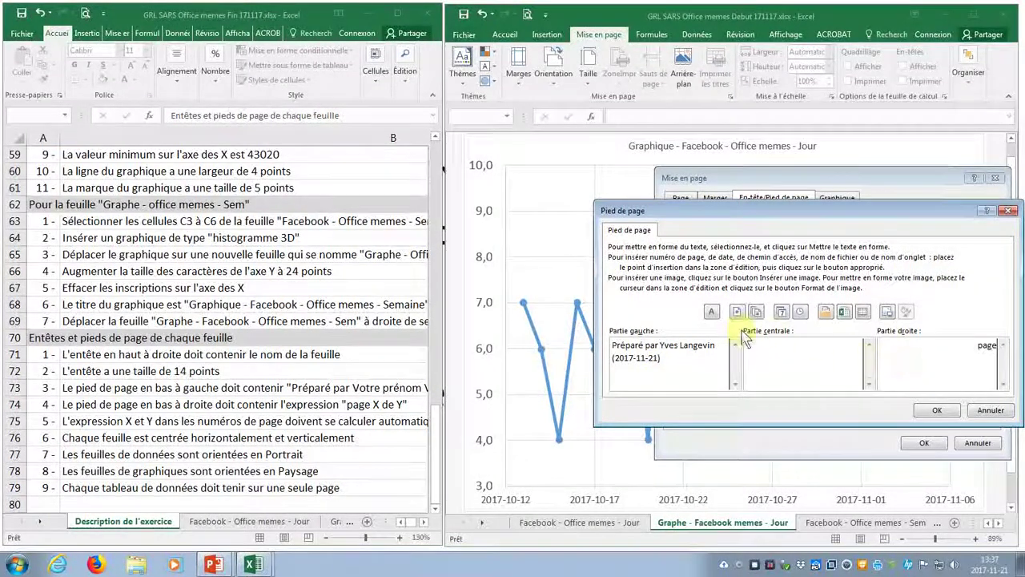
pyautogui.click(738, 314)
pyautogui.write('de')
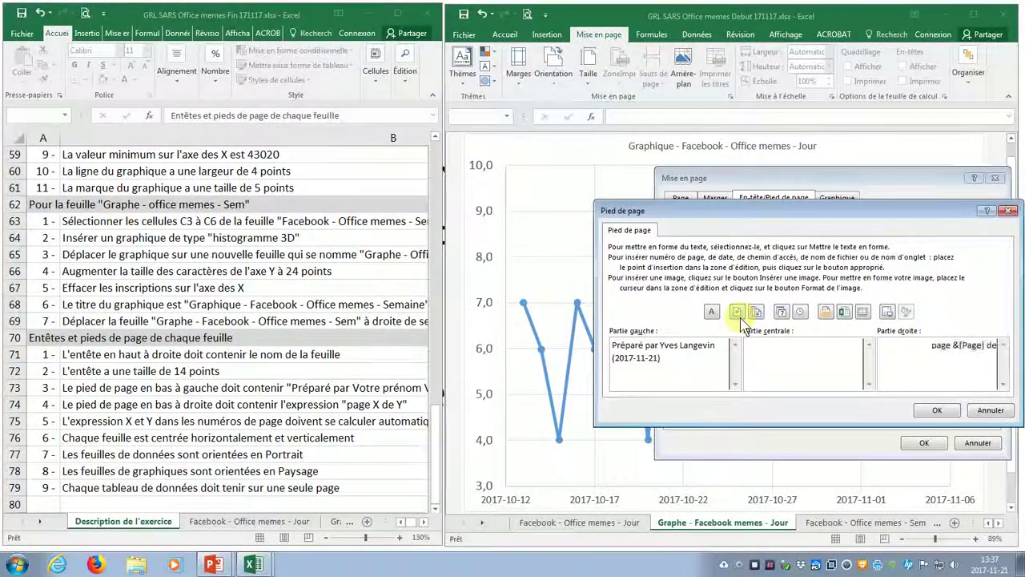
pyautogui.click(758, 311)
pyautogui.click(921, 410)
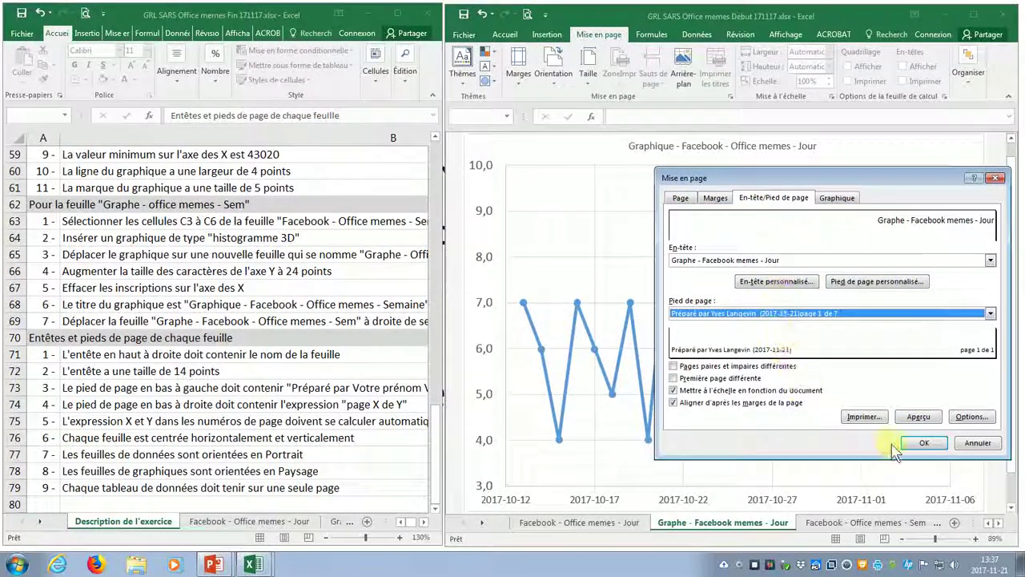
# Apply the page setup to the daily chart sheet and review the header, footer, centering and orientation requirements in rows 71 to 77 of the exercise description.
pyautogui.click(923, 442)
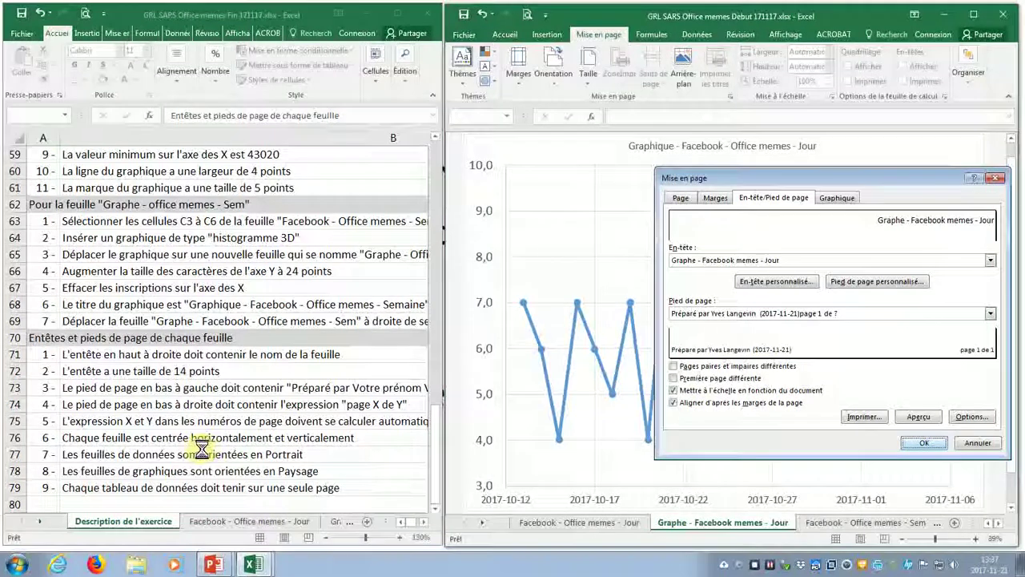
pyautogui.click(37, 421)
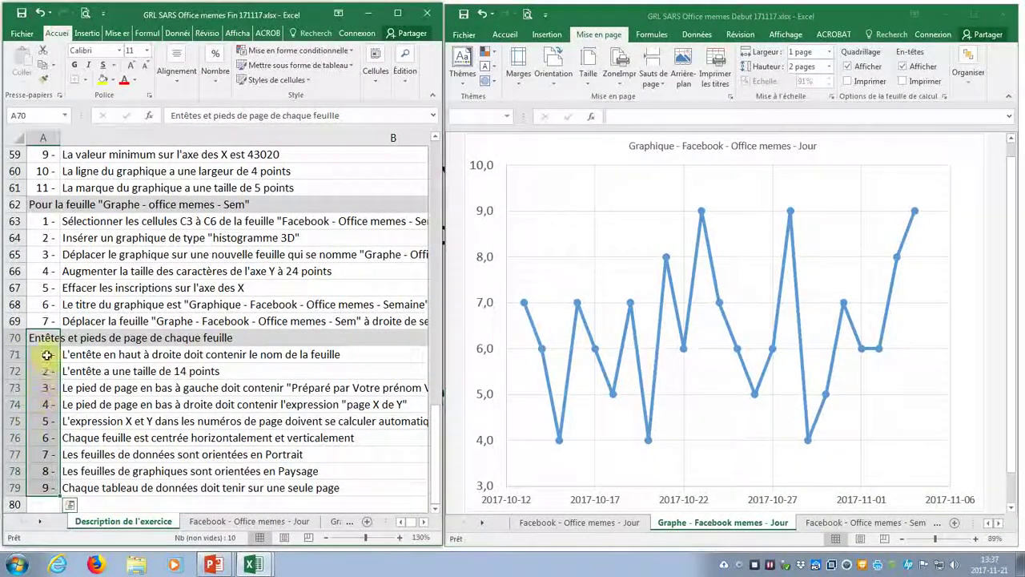
pyautogui.moveTo(47, 354); pyautogui.dragTo(49, 425)
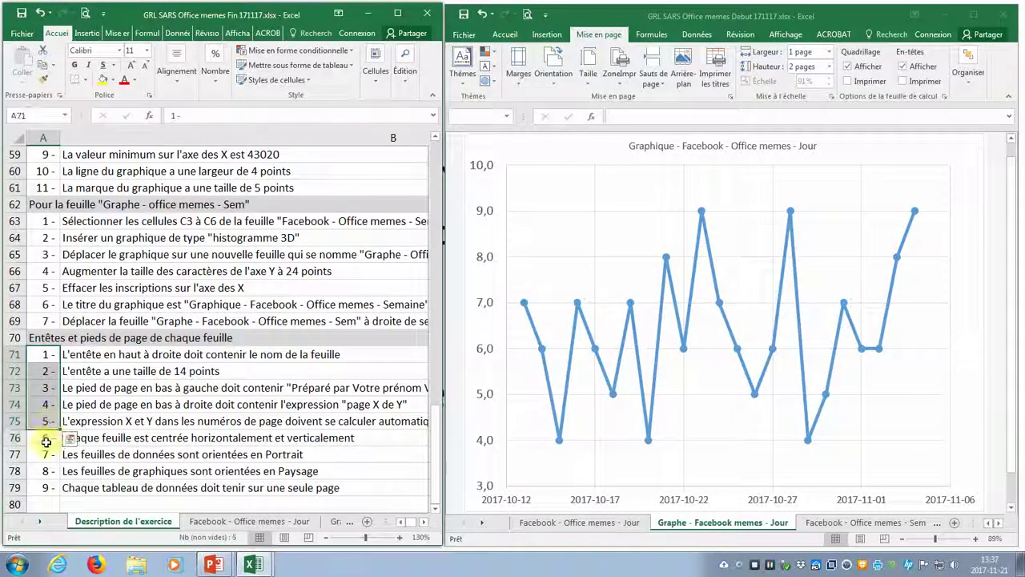
pyautogui.click(44, 439)
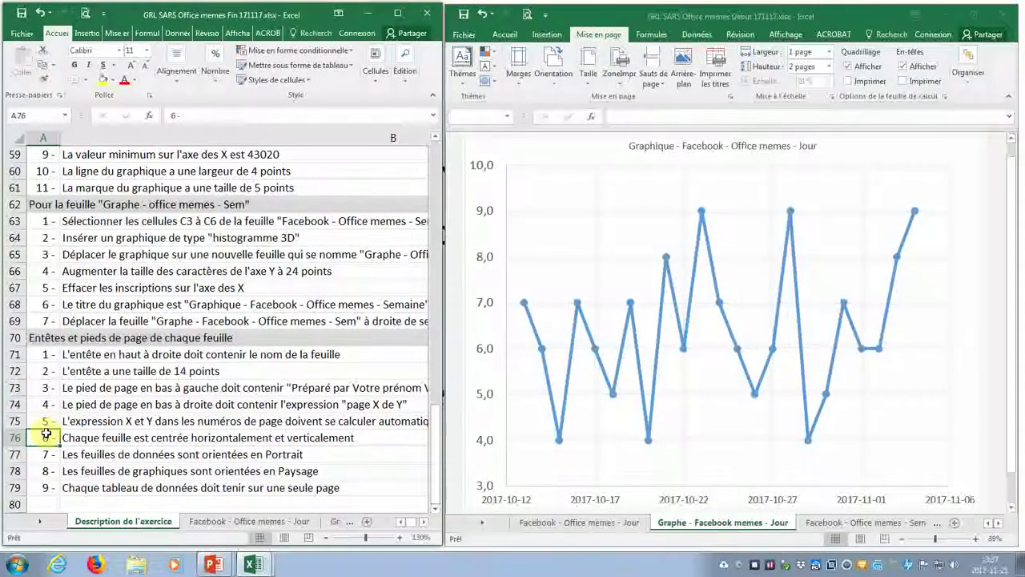
pyautogui.click(37, 456)
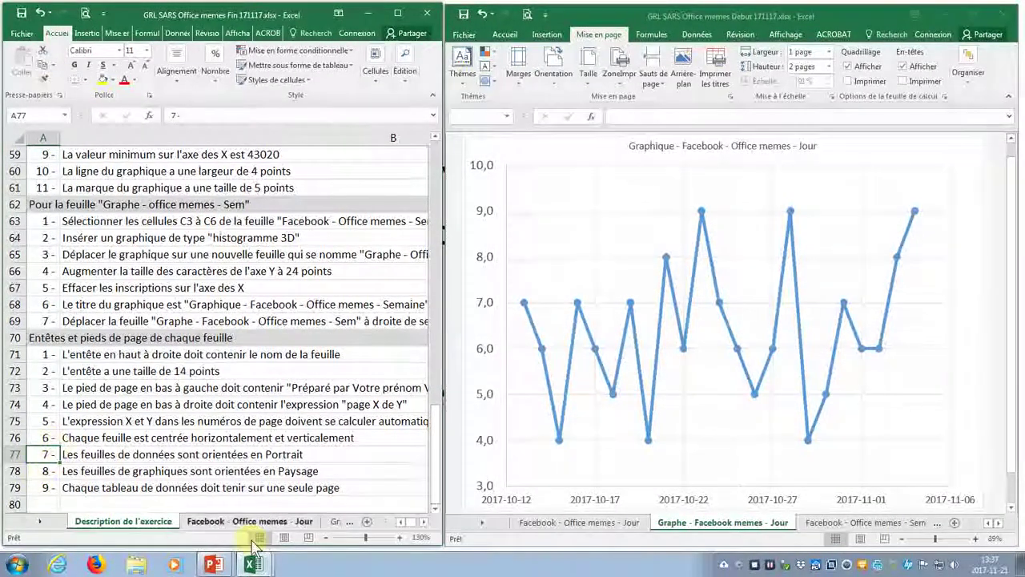
# Group the "Facebook - Office memes - Jour" and "Facebook - Office memes - Sem" sheets and set them to portrait, fitted to 1 page wide by 1 tall.
pyautogui.click(550, 529)
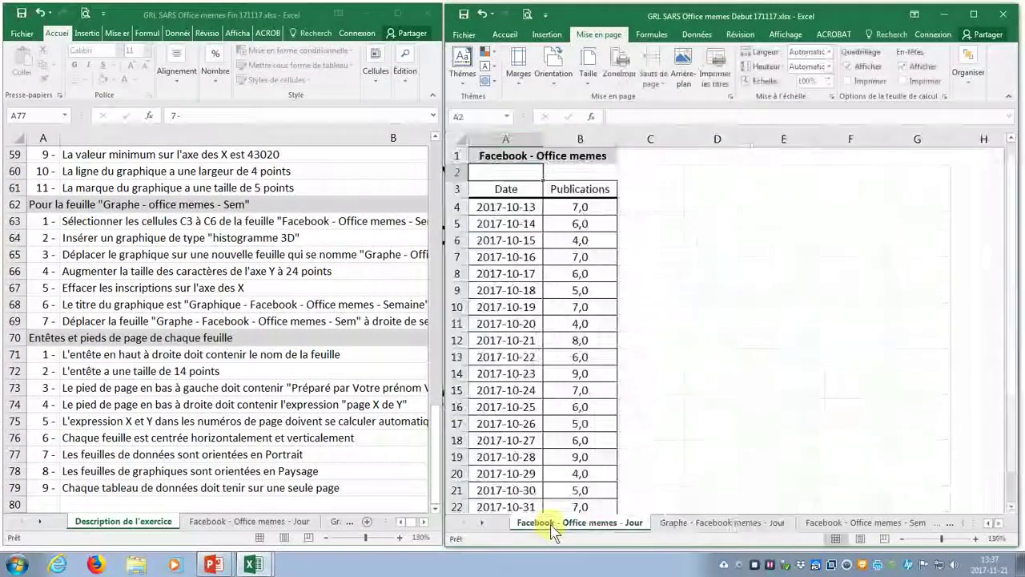
pyautogui.click(705, 525)
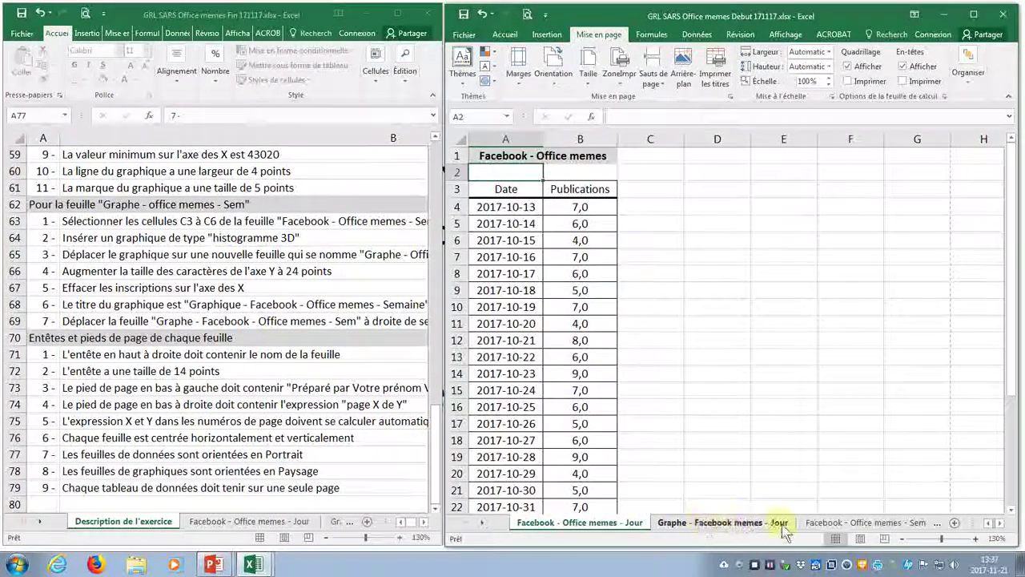
pyautogui.keyDown('ctrl'); pyautogui.click(836, 529); pyautogui.keyUp('ctrl')
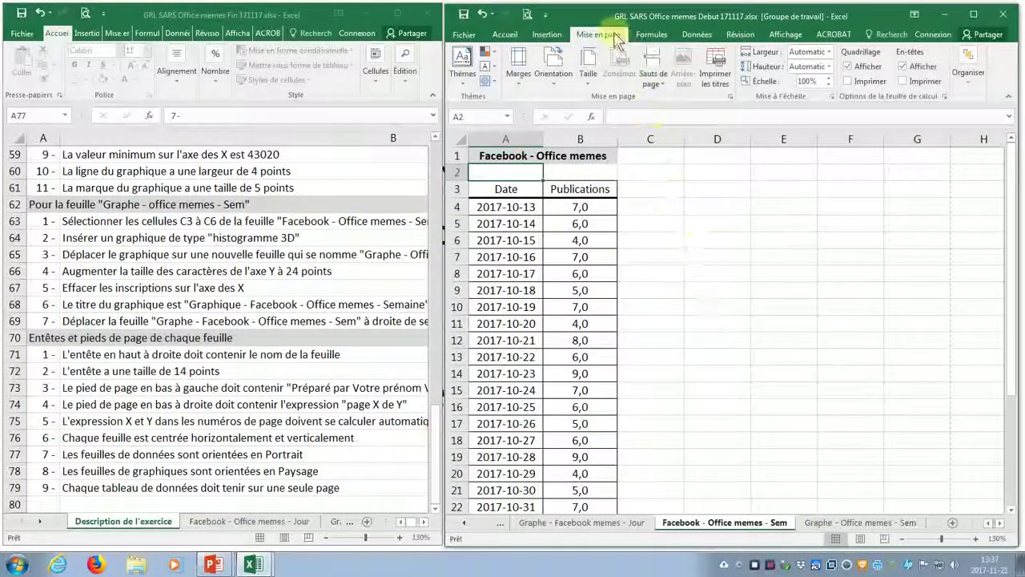
pyautogui.click(730, 97)
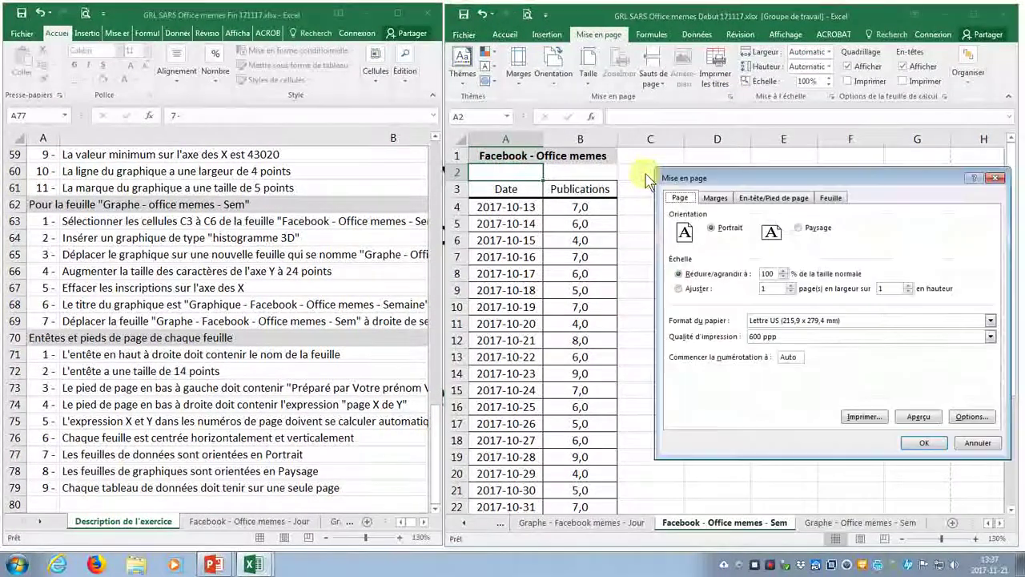
pyautogui.click(711, 228)
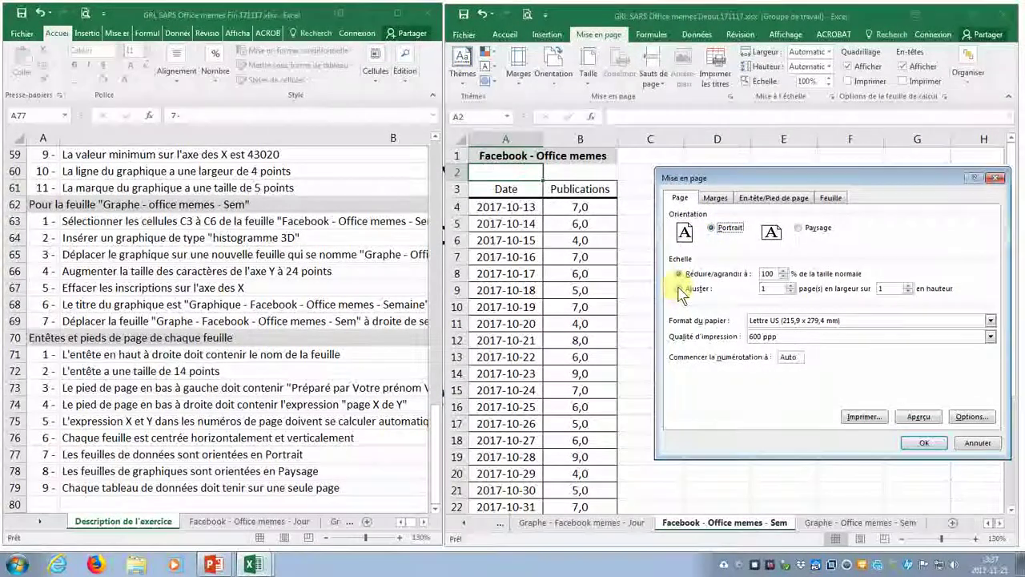
pyautogui.click(679, 290)
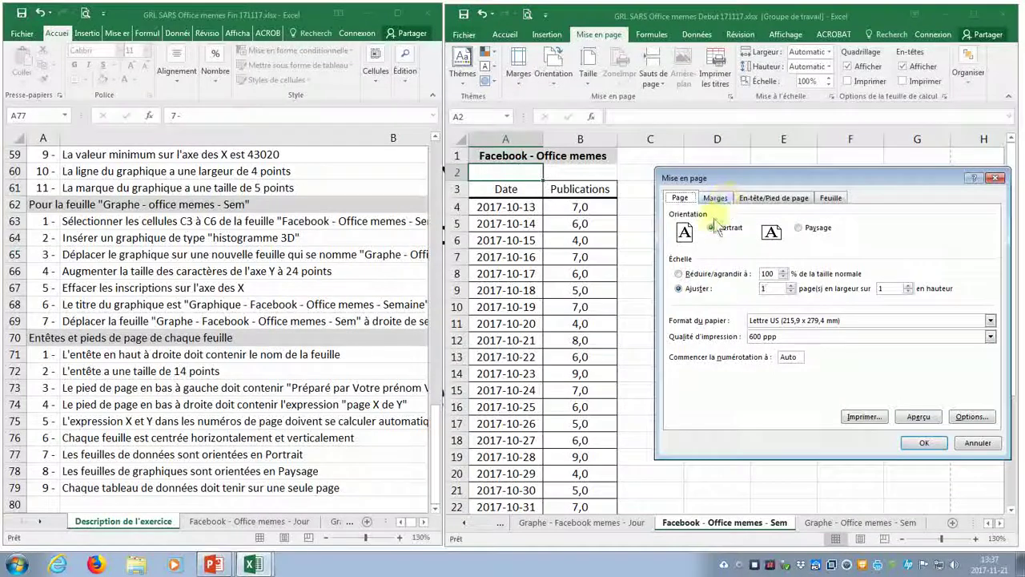
# Center the grouped data sheets horizontally and vertically on the page and apply the page setup.
pyautogui.click(715, 198)
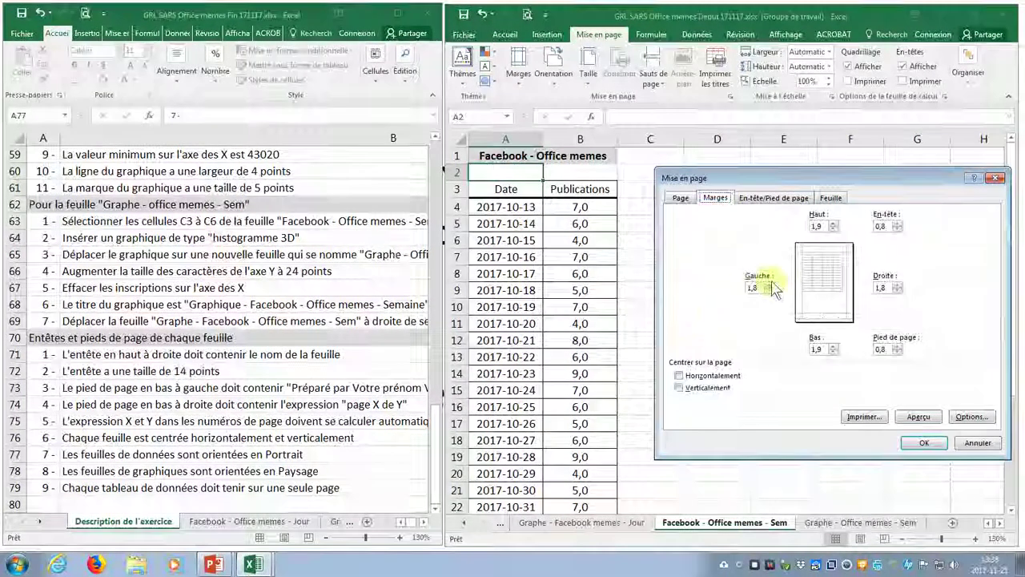
pyautogui.click(678, 375)
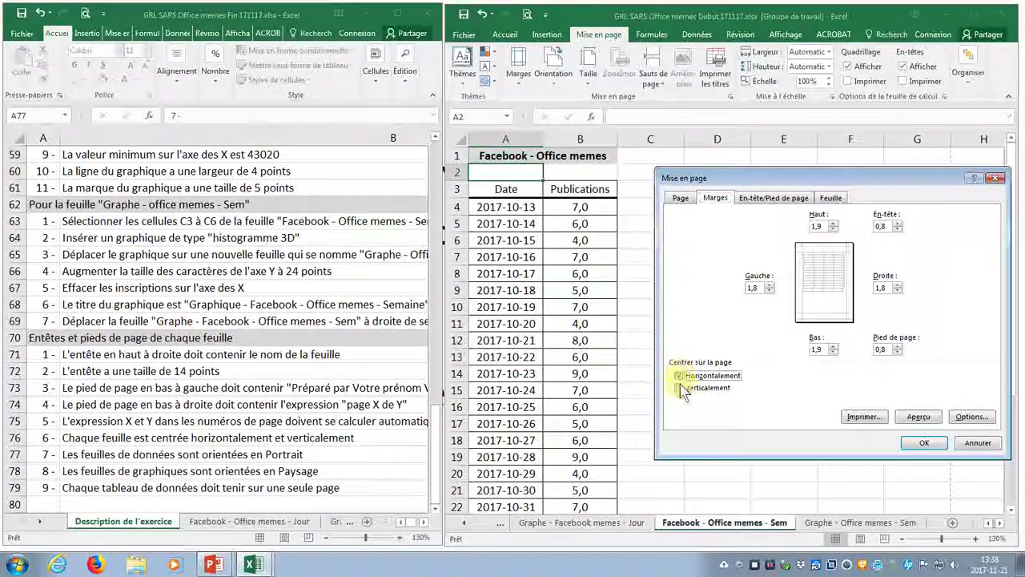
pyautogui.click(680, 387)
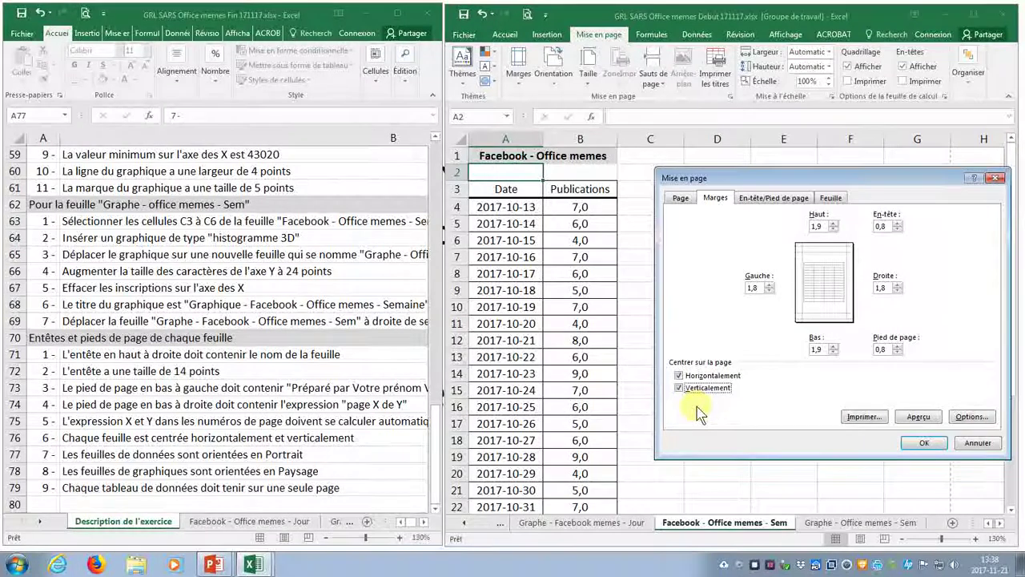
pyautogui.click(921, 446)
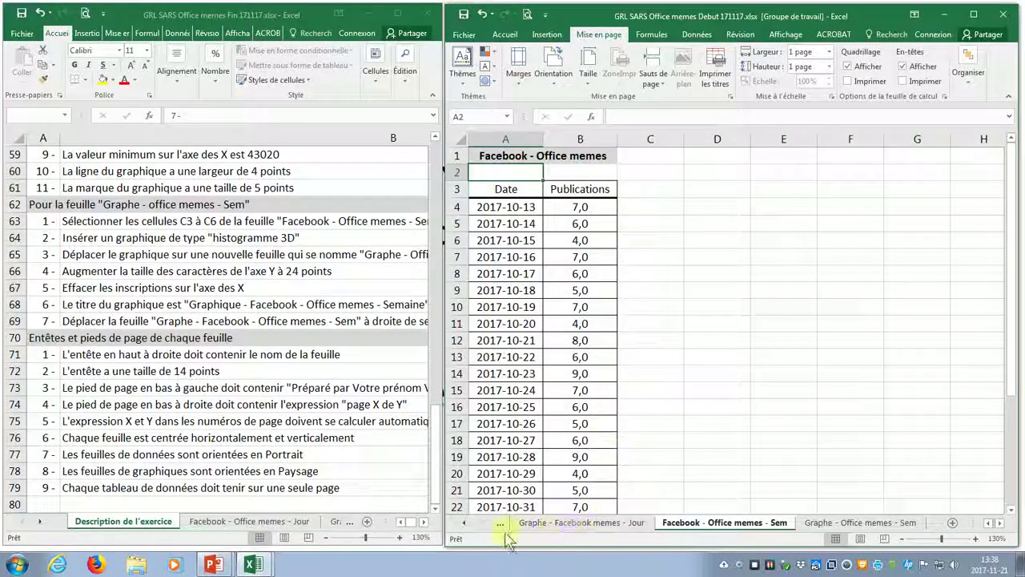
# Ungroup the data sheets and make "Facebook - Office memes - Jour" the active sheet.
pyautogui.click(464, 522)
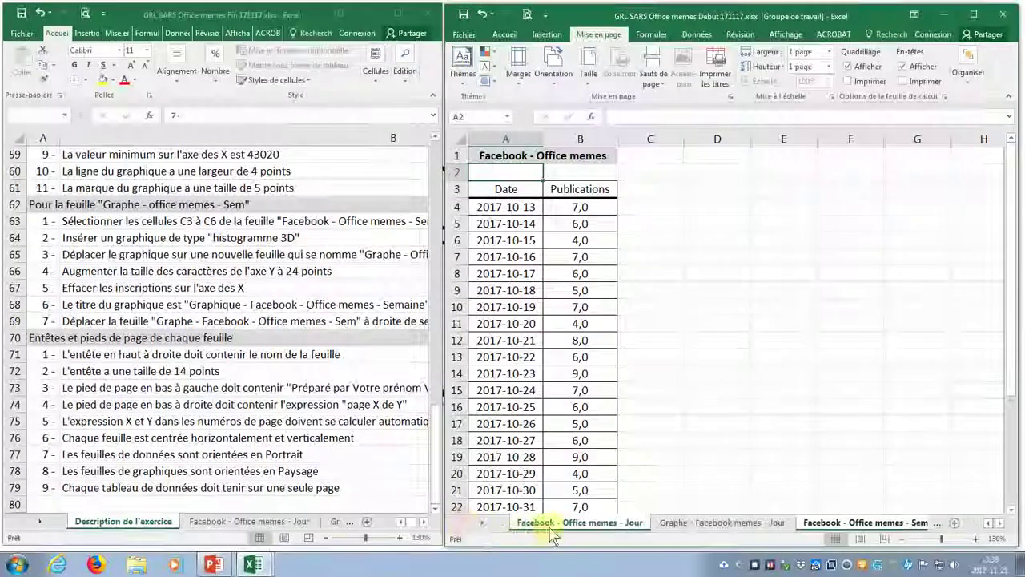
pyautogui.click(675, 523)
pyautogui.click(606, 525)
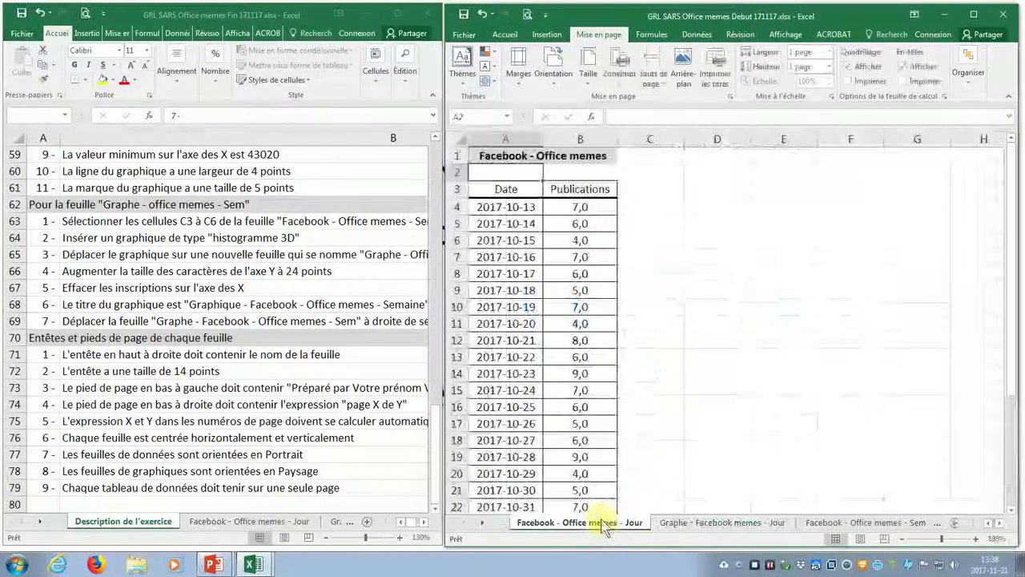
# Check the print preview of the entire workbook through its last page in a maximized window, then return to the daily data sheet.
pyautogui.click(464, 35)
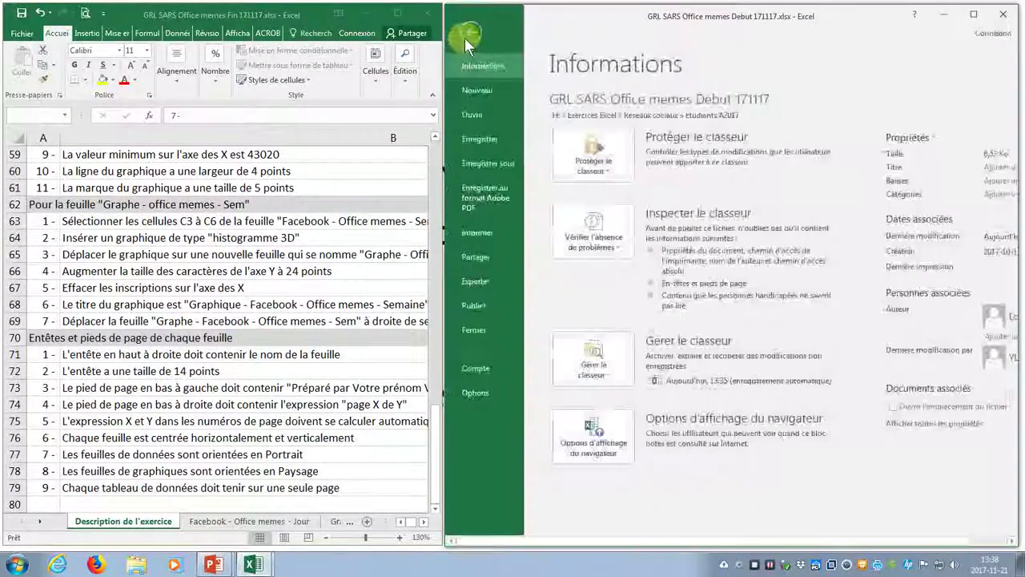
pyautogui.click(477, 232)
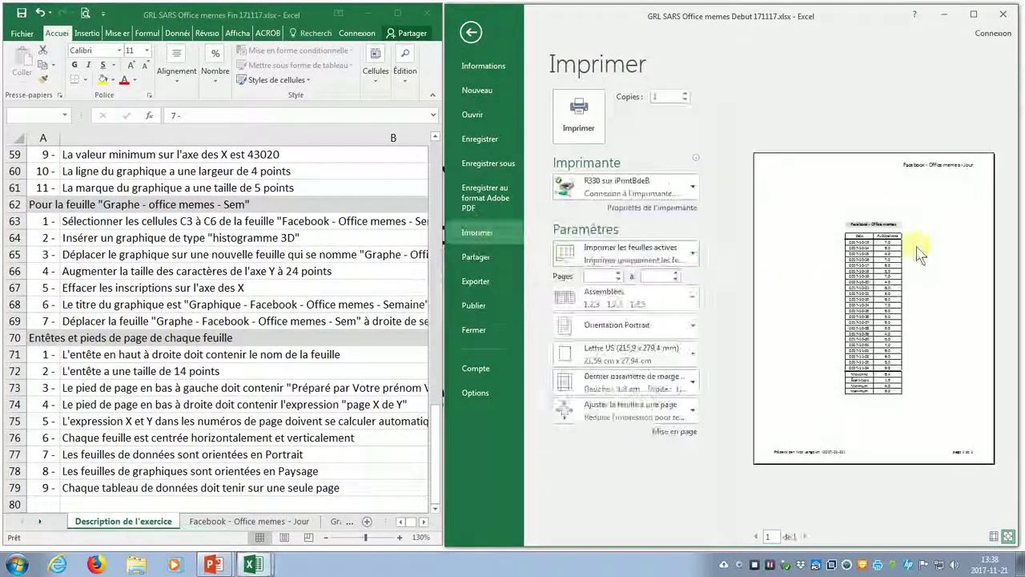
pyautogui.click(677, 258)
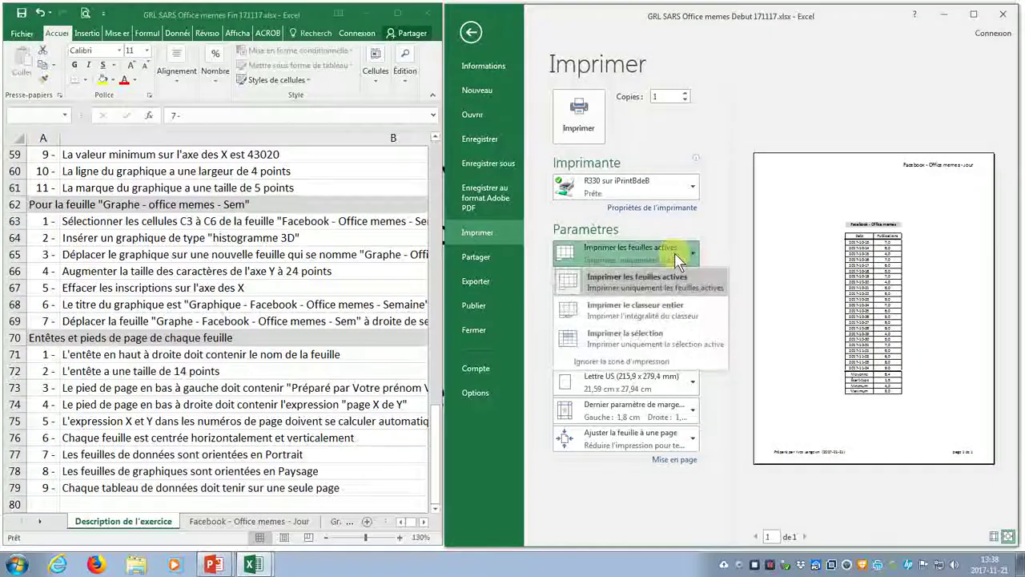
pyautogui.click(664, 313)
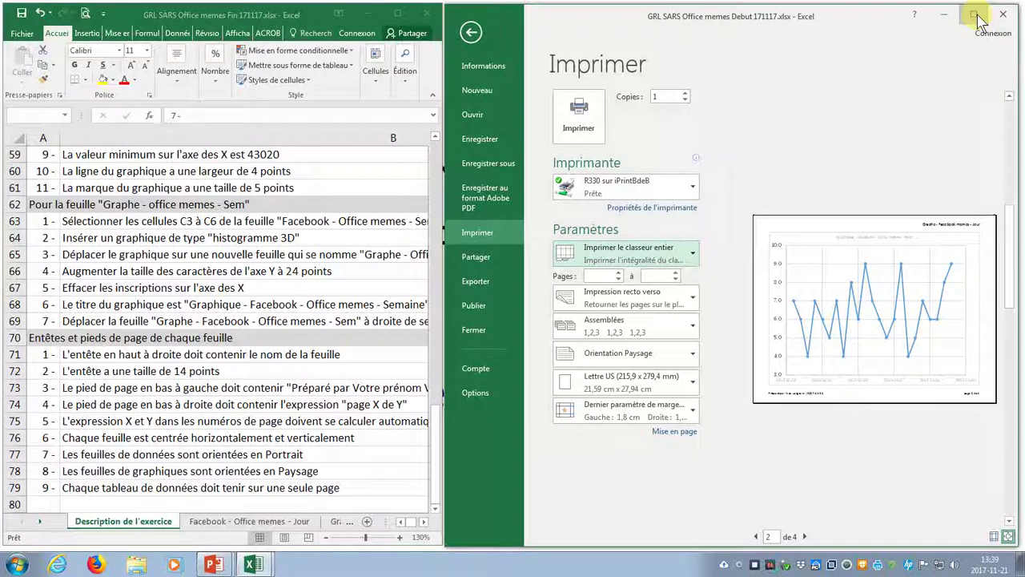
pyautogui.press('super+Left')
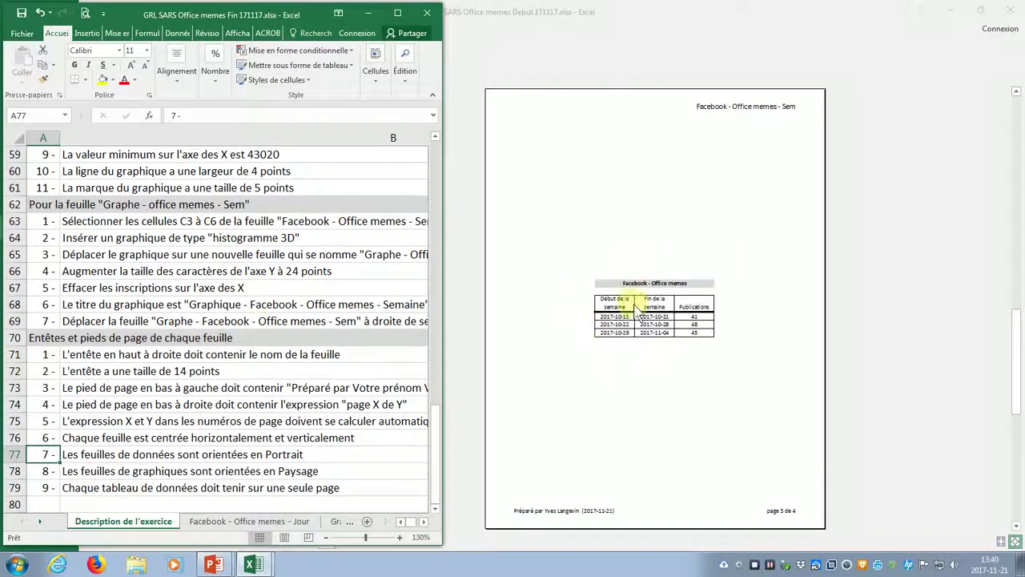
pyautogui.click(1017, 490)
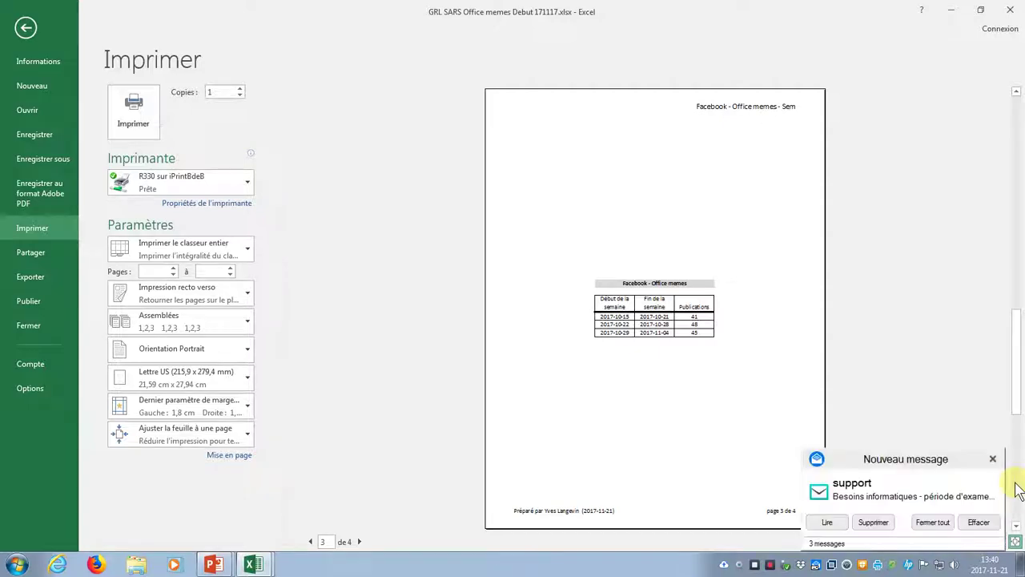
pyautogui.click(993, 458)
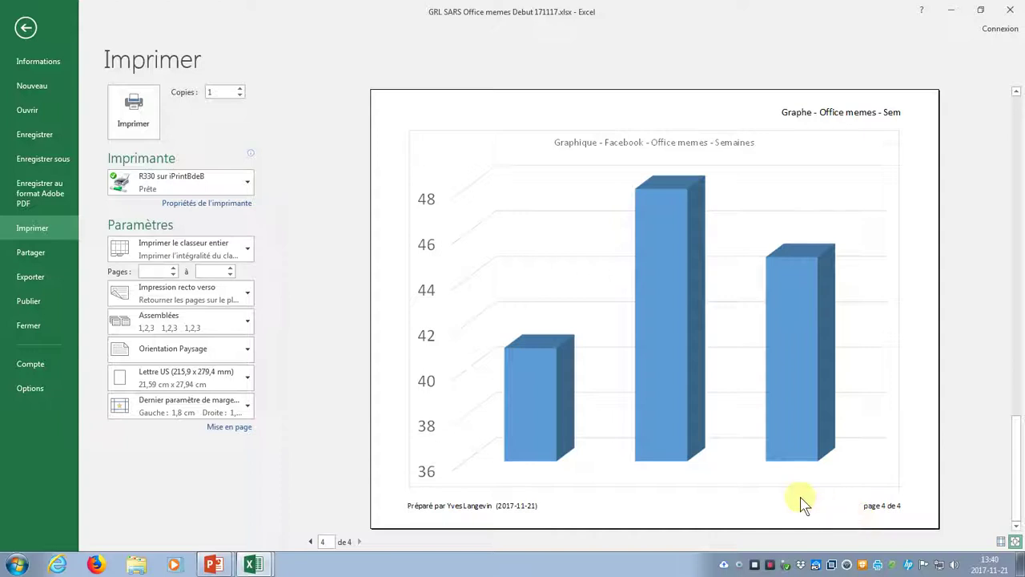
pyautogui.click(24, 28)
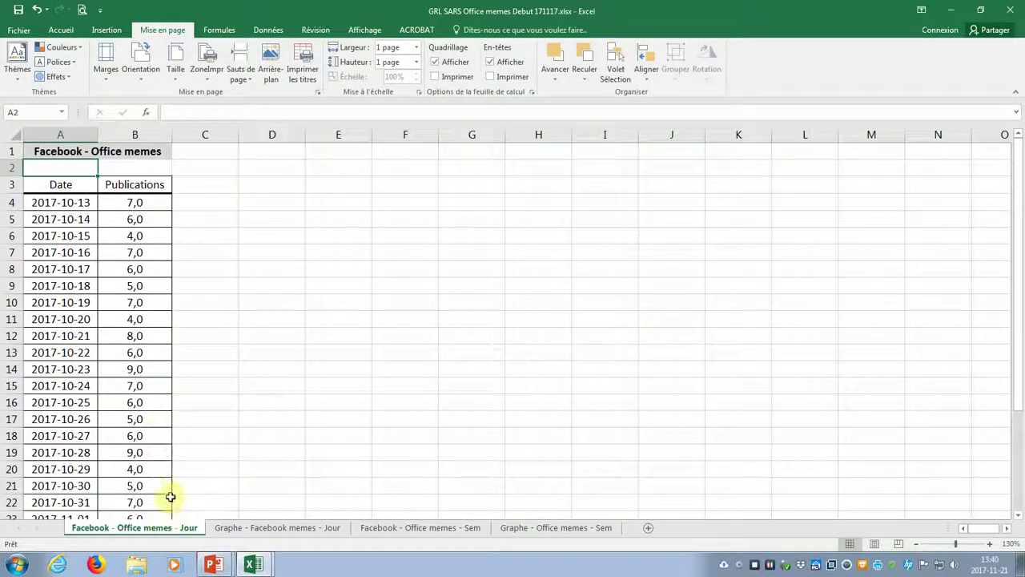
# Review the daily data table, daily chart, weekly publications data and weekly chart sheets, and start switching to another open window.
pyautogui.moveTo(46, 183); pyautogui.dragTo(125, 247)
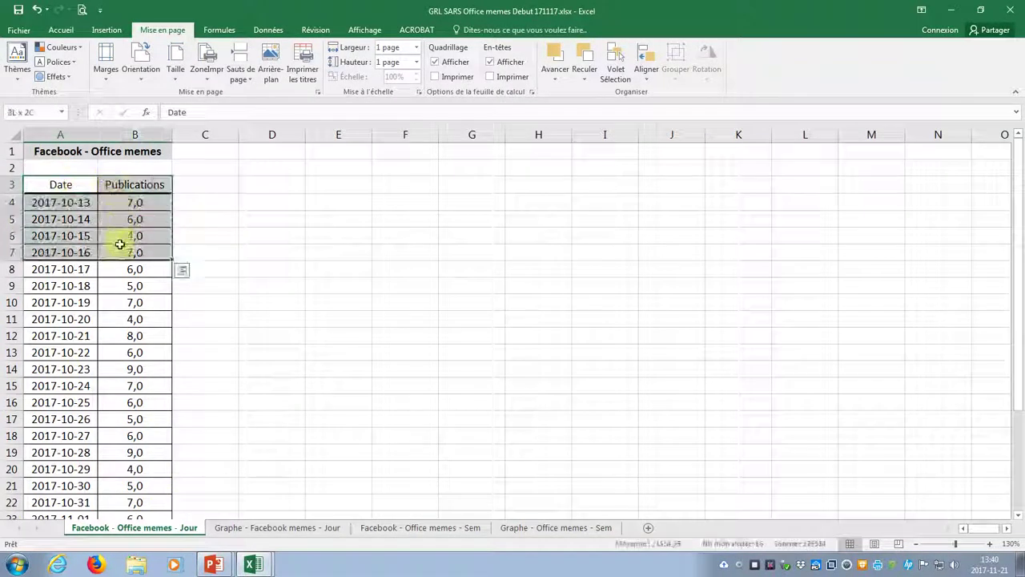
pyautogui.click(88, 173)
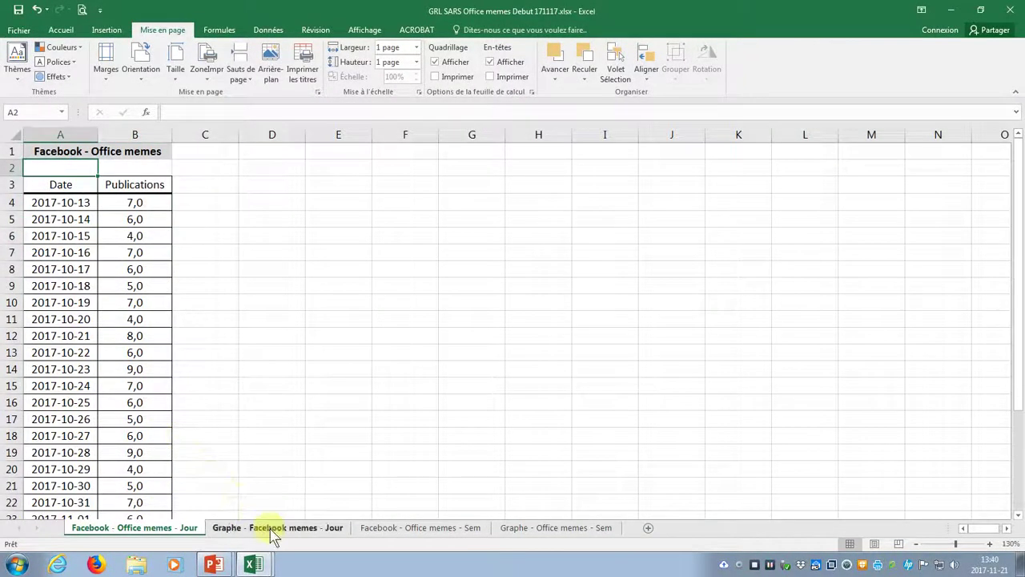
pyautogui.click(270, 529)
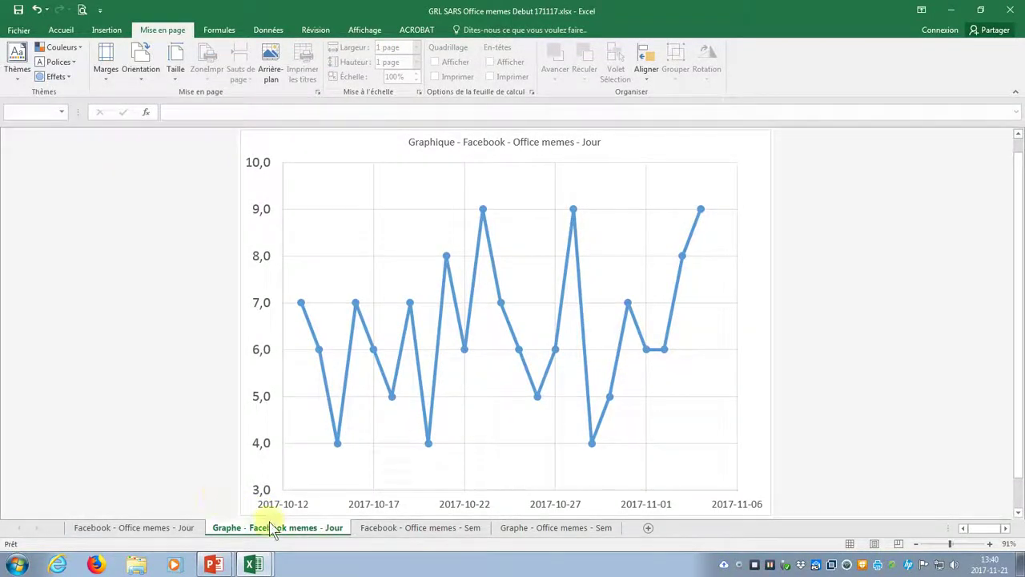
pyautogui.click(379, 530)
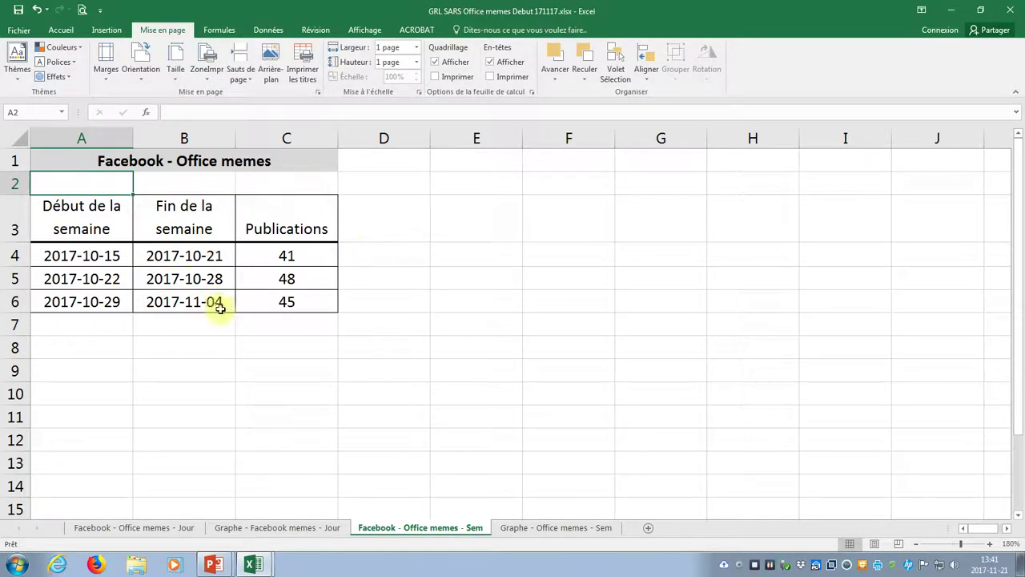
pyautogui.moveTo(269, 219); pyautogui.dragTo(267, 296)
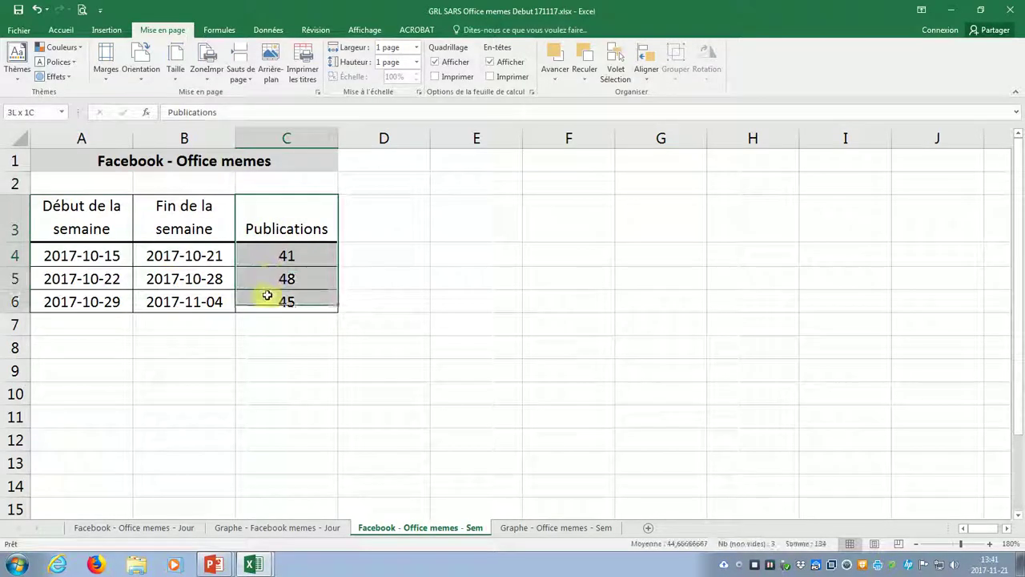
pyautogui.click(83, 186)
pyautogui.click(531, 528)
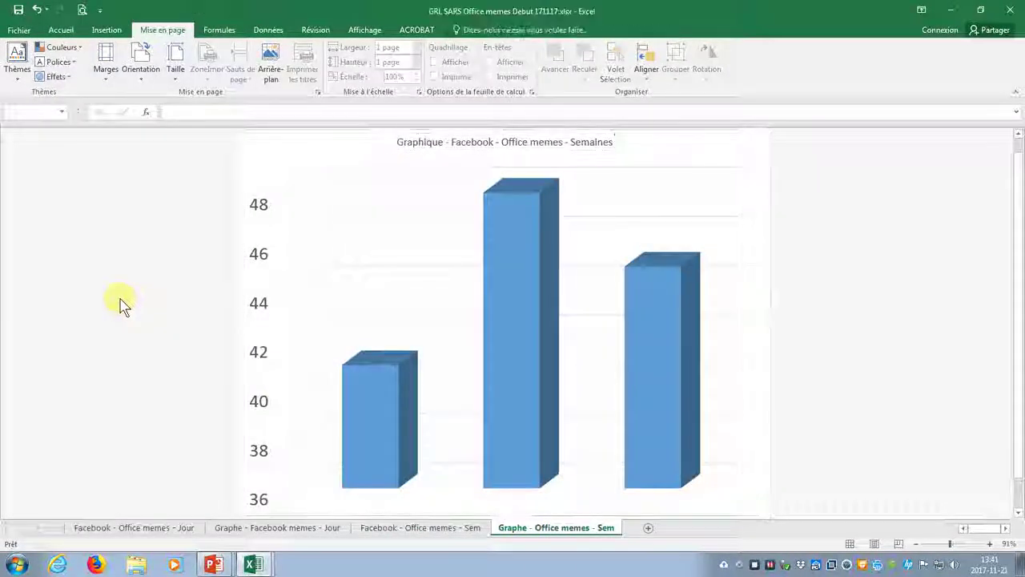
pyautogui.hotkey('alt', 'Tab')
pyautogui.hotkey('alt', 'Tab')
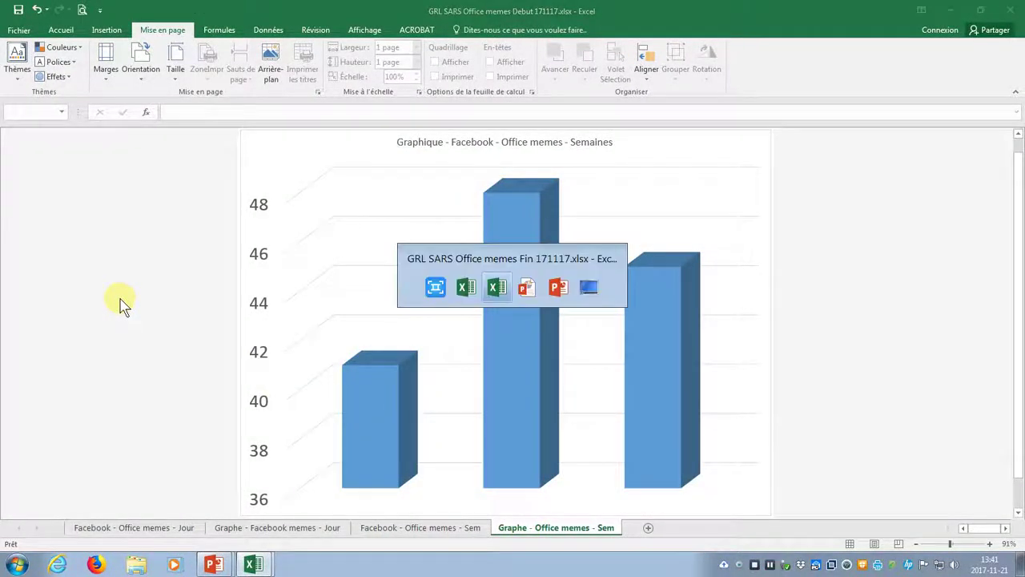